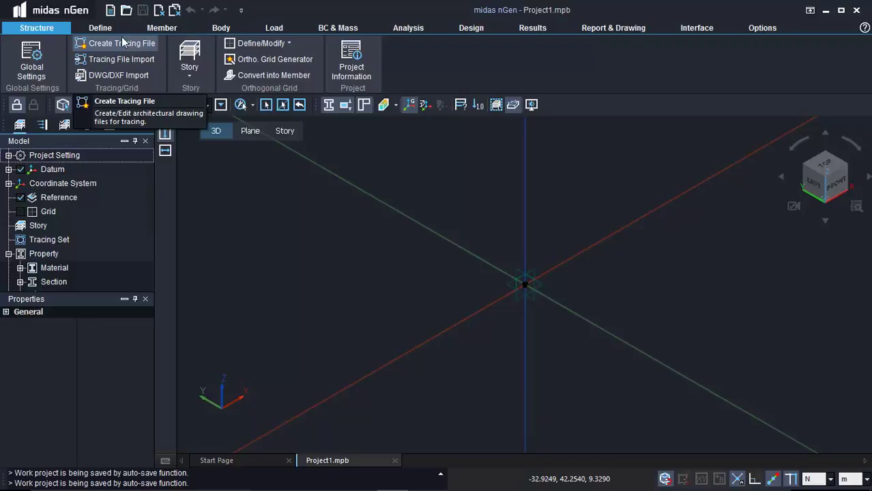
- Review the commands available in each category, from Define, Member and Body through Analysis, Design and Results to Interface and Options
left_click(102, 30)
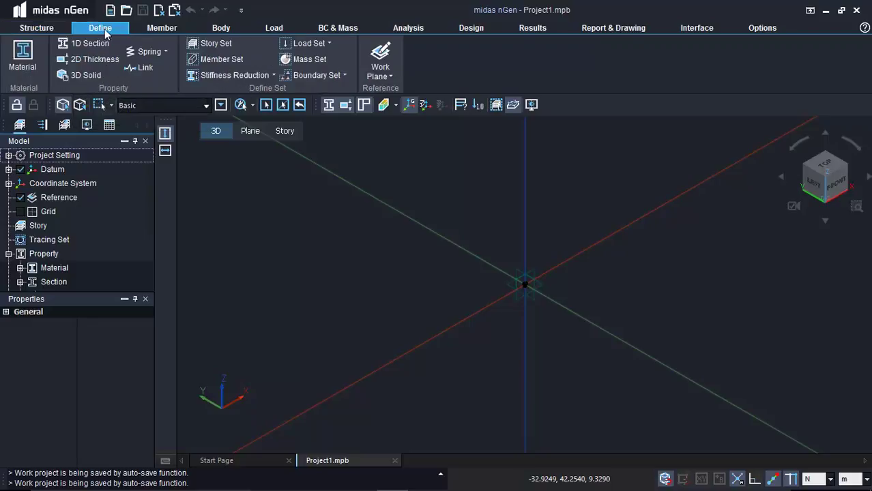
left_click(155, 28)
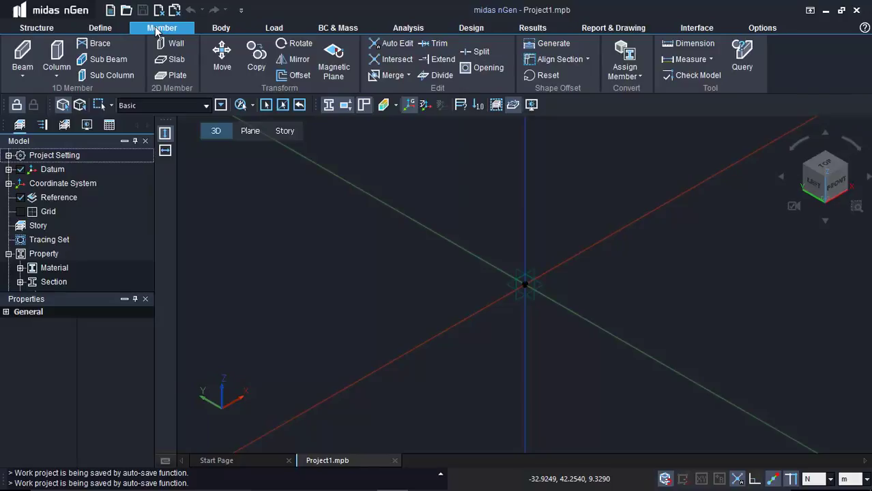
left_click(225, 28)
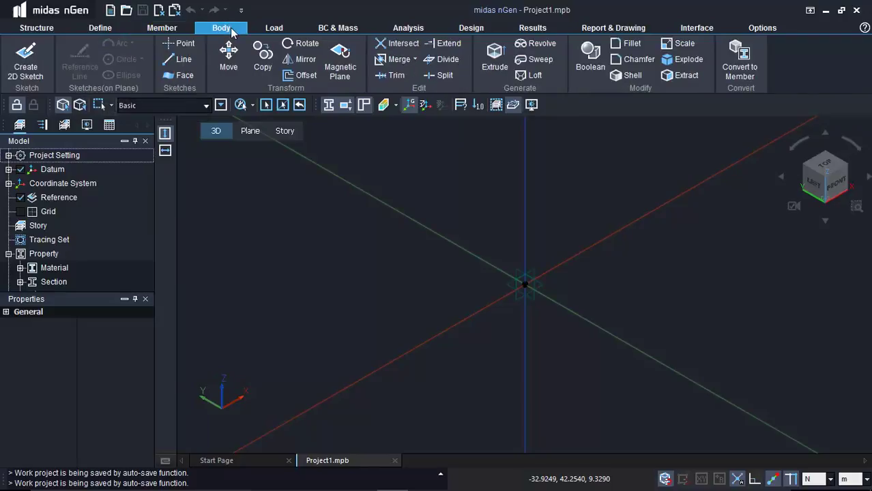
left_click(284, 30)
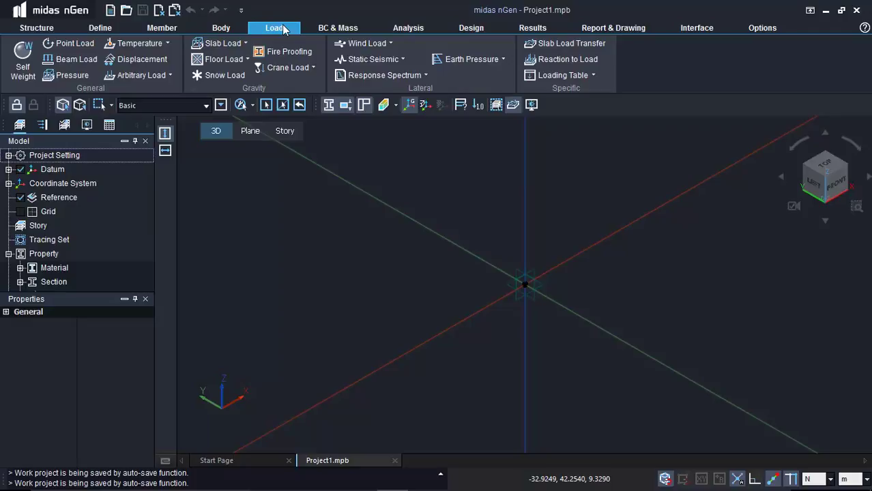
left_click(335, 28)
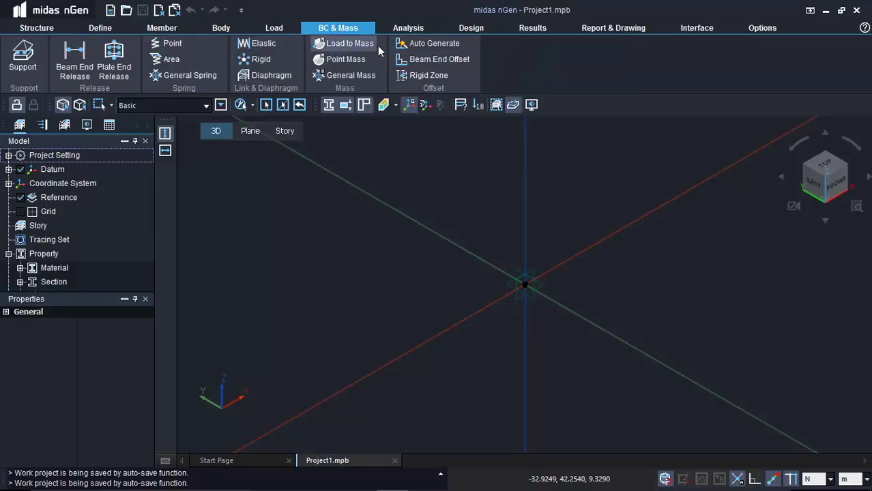
left_click(410, 29)
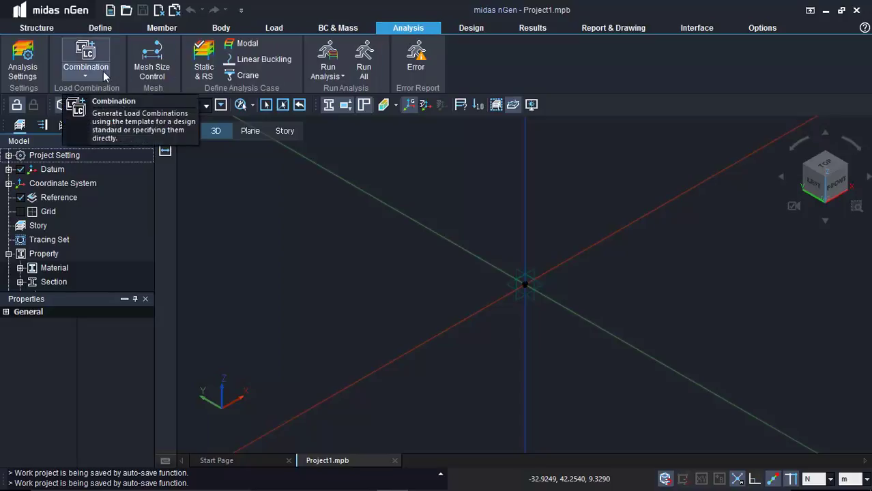
left_click(477, 30)
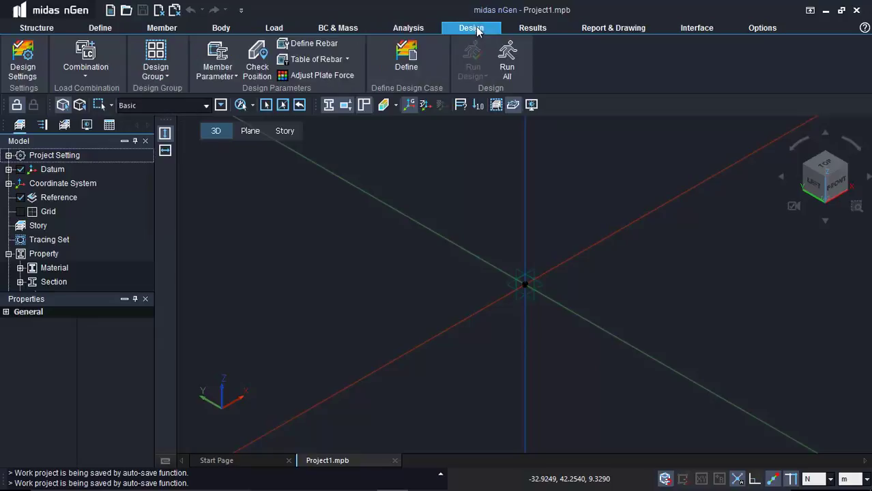
left_click(533, 32)
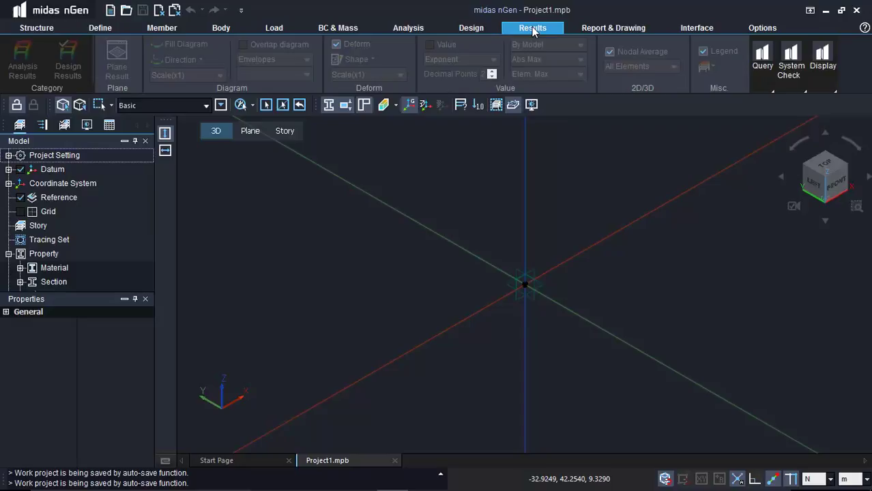
left_click(594, 27)
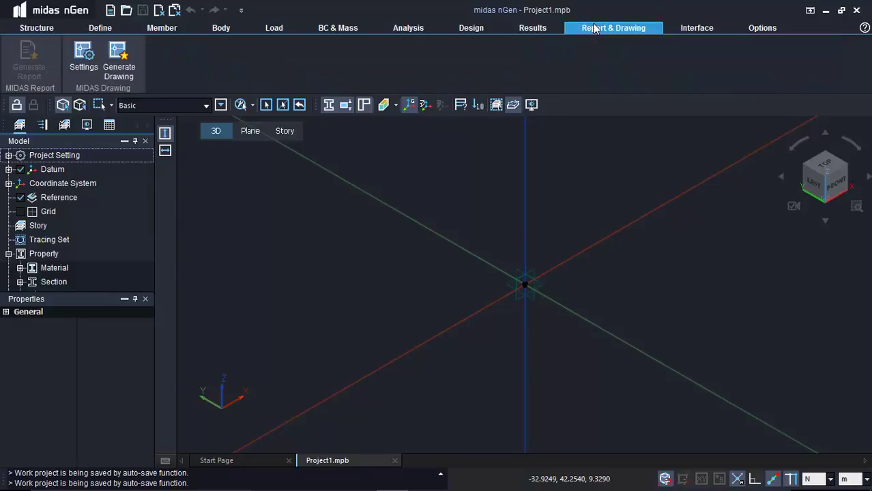
left_click(696, 31)
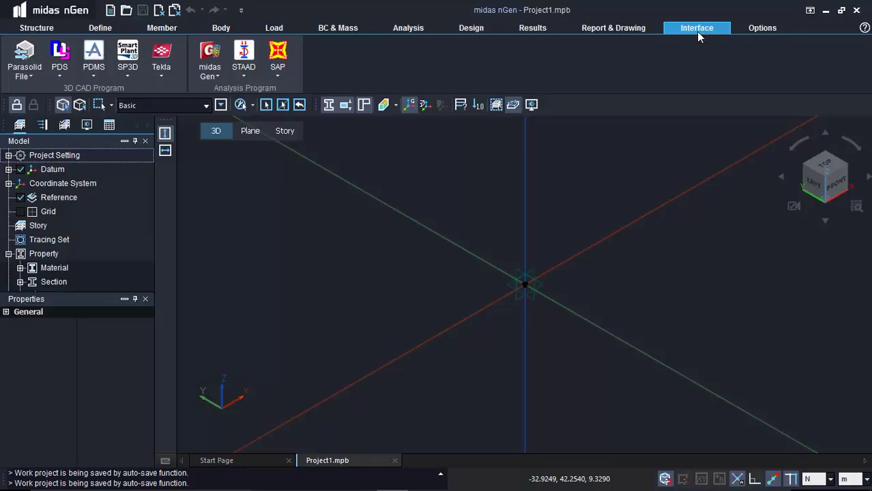
left_click(762, 30)
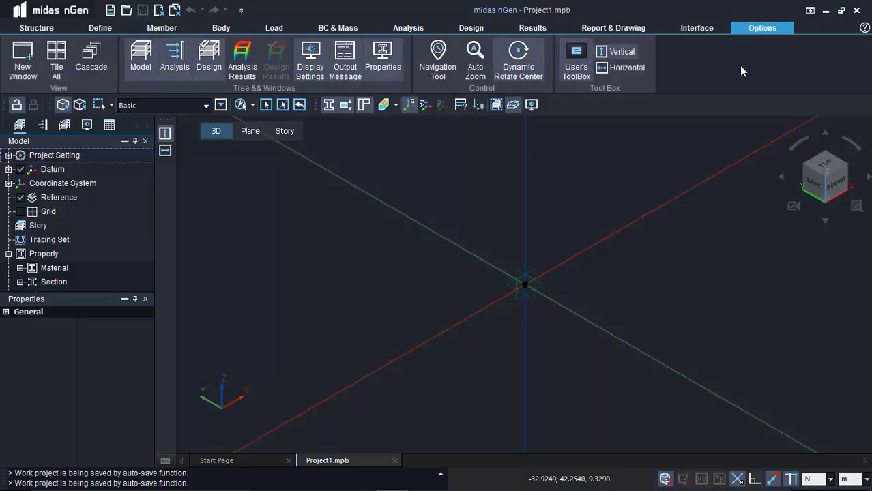
left_click(52, 27)
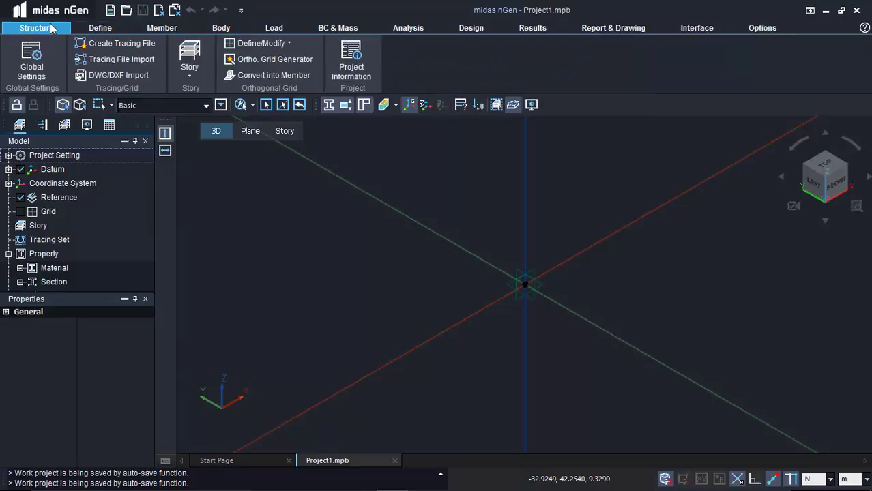
- Hide the Properties window below the model tree
left_click(133, 253)
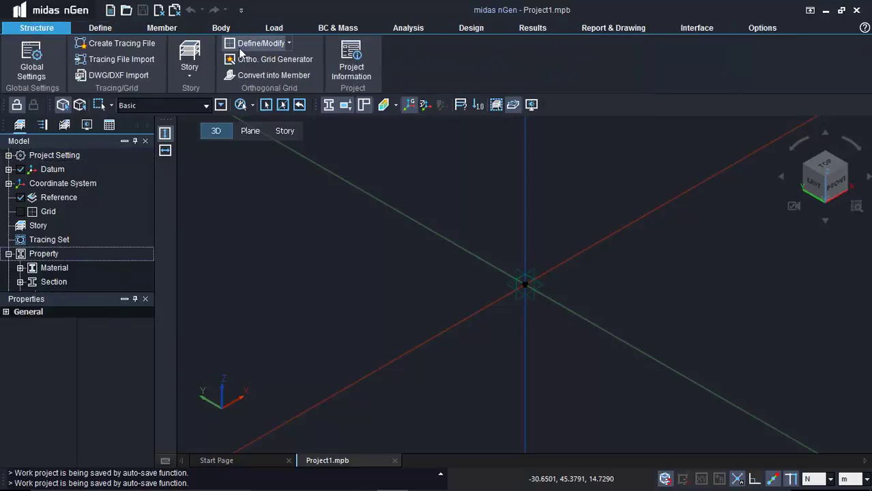
left_click(744, 27)
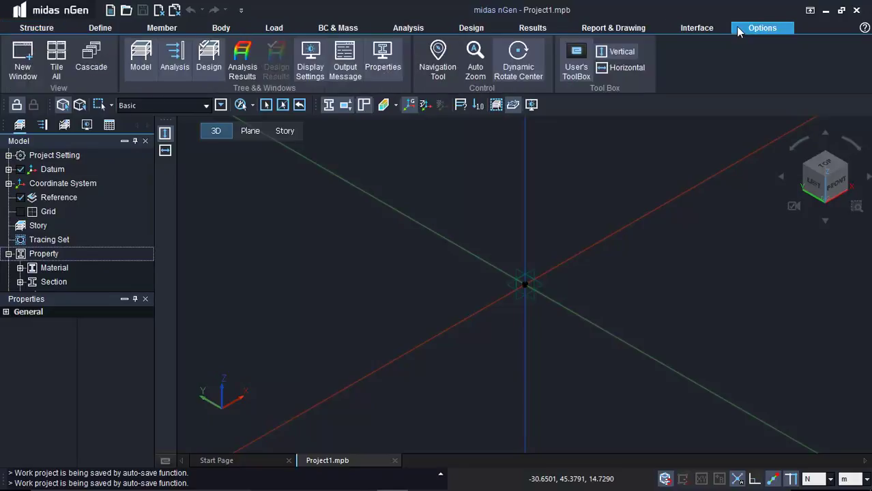
left_click(384, 63)
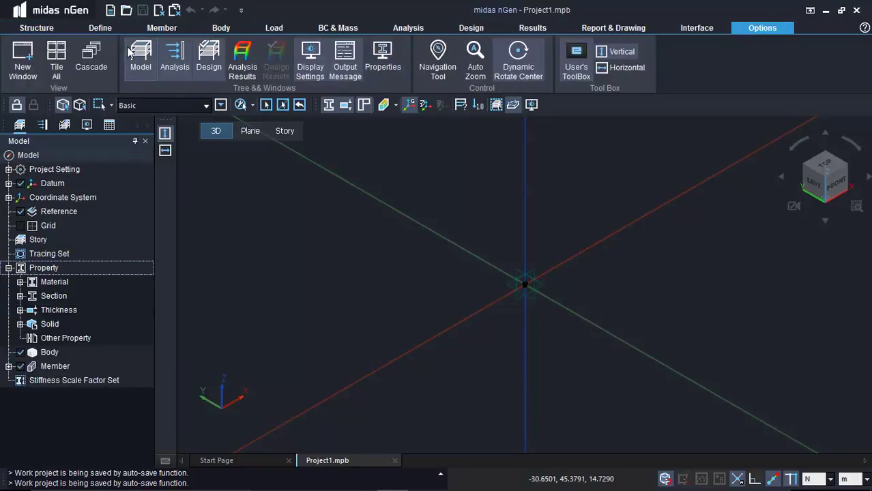
- Import 007_rc building_archi file.dwg from the 2016-10-18 nGen Seminar Presentation folder as a tracing drawing with a scale factor of 0.001
left_click(58, 27)
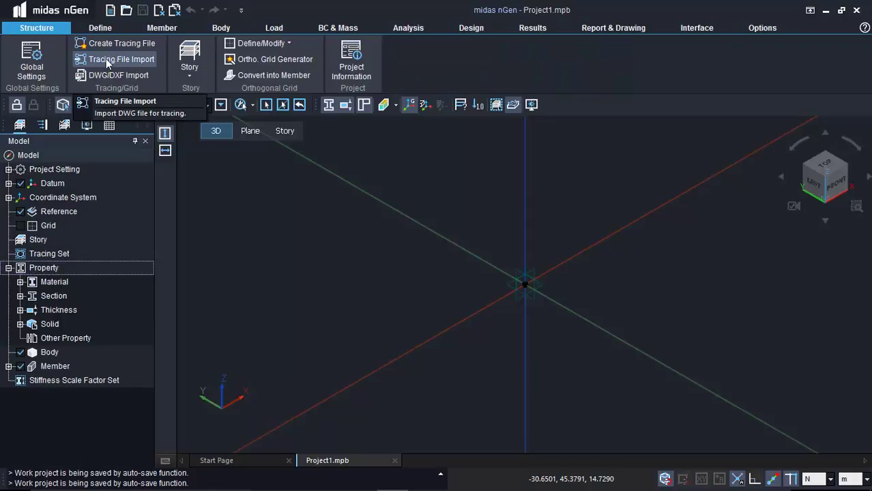
left_click(109, 61)
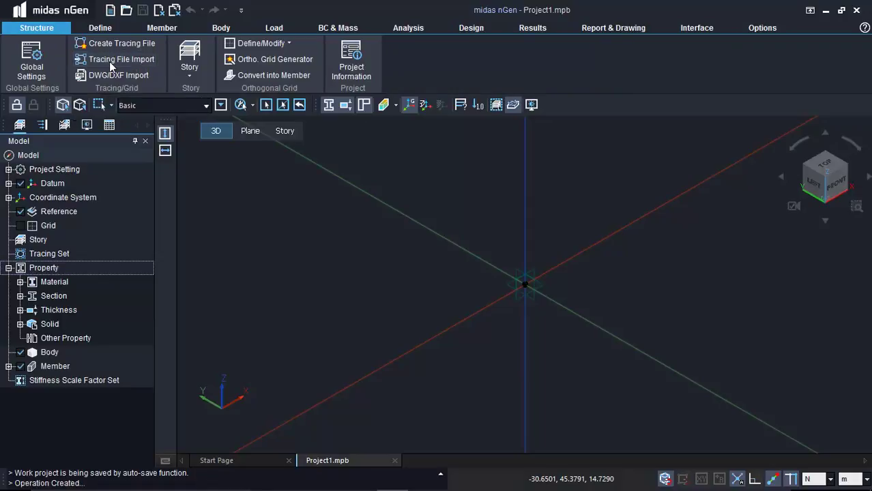
left_click(314, 116)
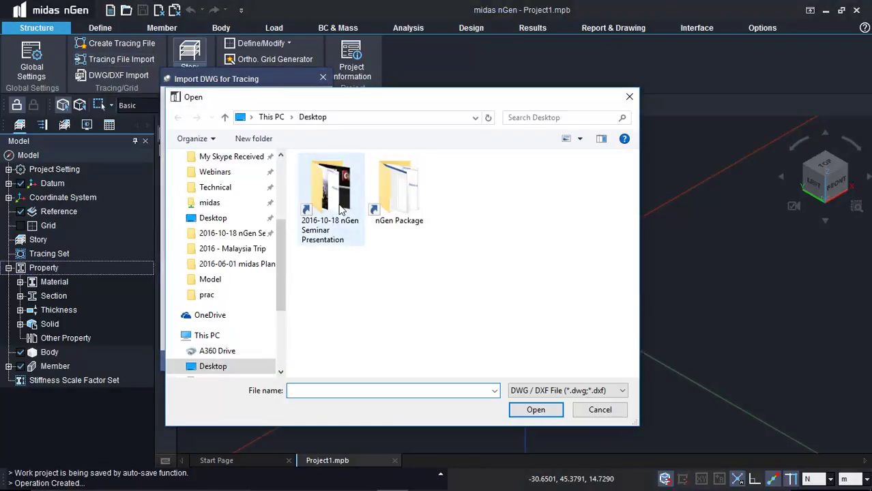
double_click(339, 207)
left_click(339, 176)
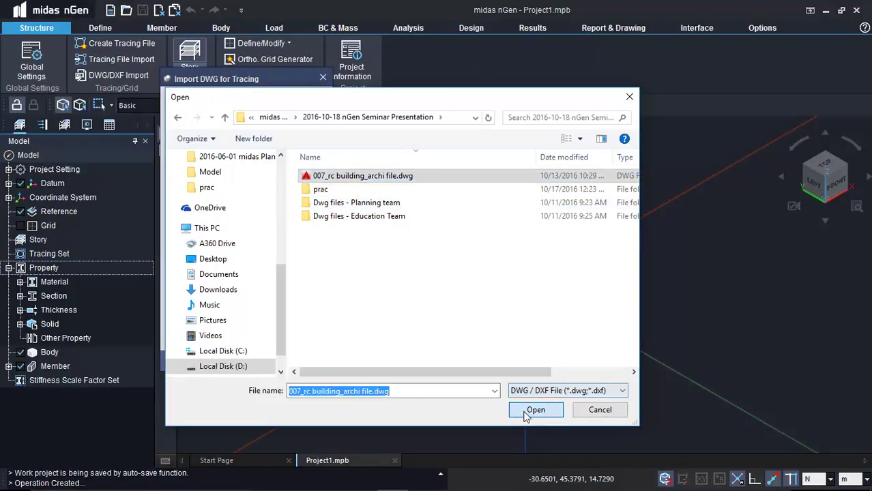
left_click(536, 409)
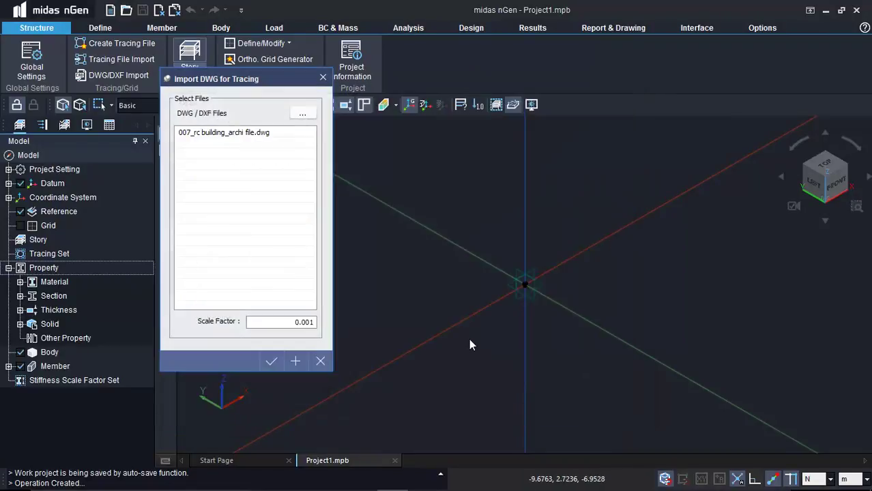
left_click(271, 362)
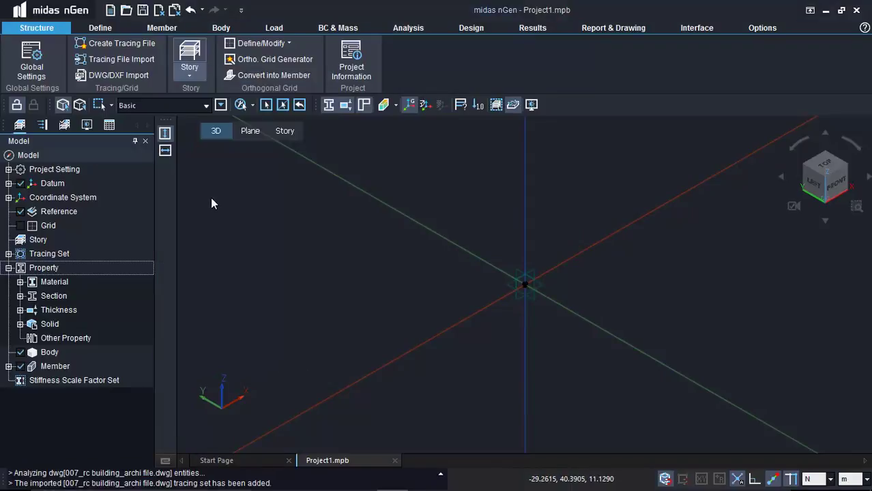
- Create a story set named T1 with no base set in the story data
left_click(194, 71)
left_click(202, 90)
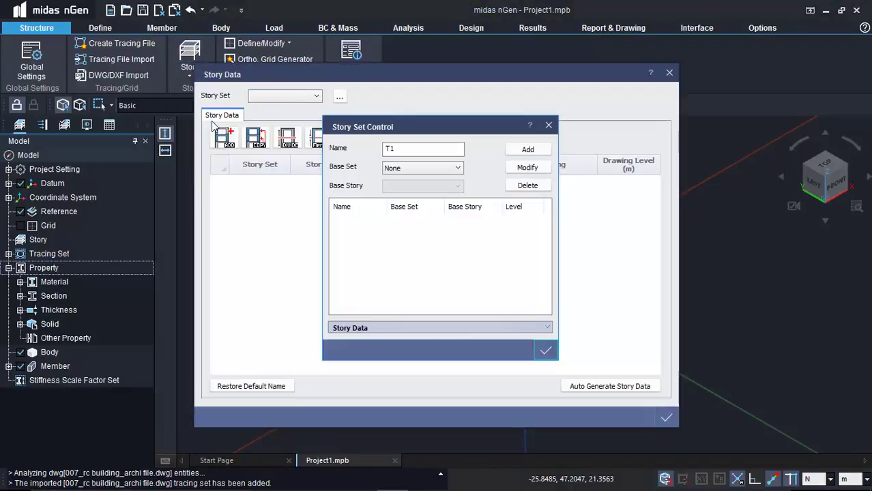
left_click(526, 151)
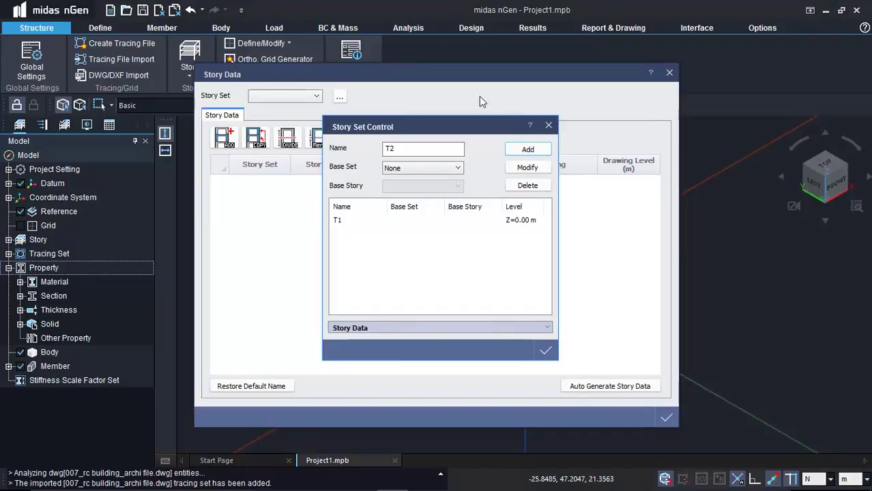
left_click(548, 125)
- Add 4 stories with a height of 2.8 m each to story set T1
left_click_drag(512, 72, 486, 43)
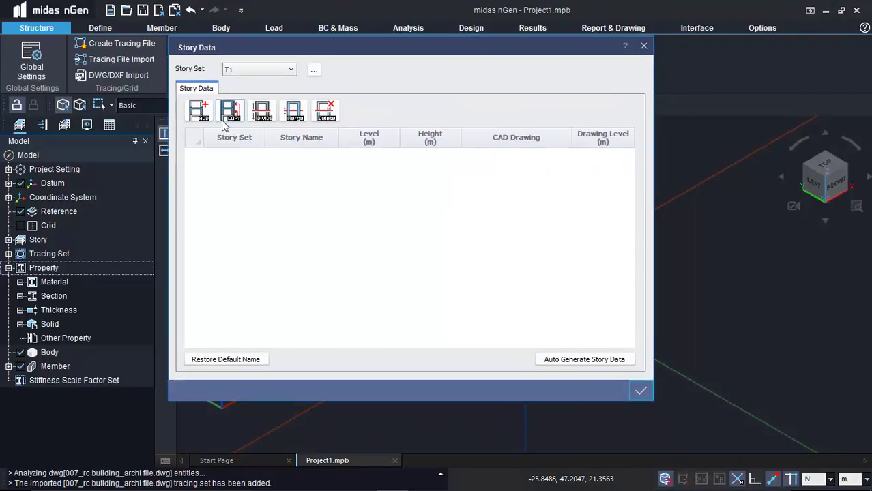
left_click(199, 110)
key("BackSpace")
type("4")
key("Tab")
type("2.8")
key("Return")
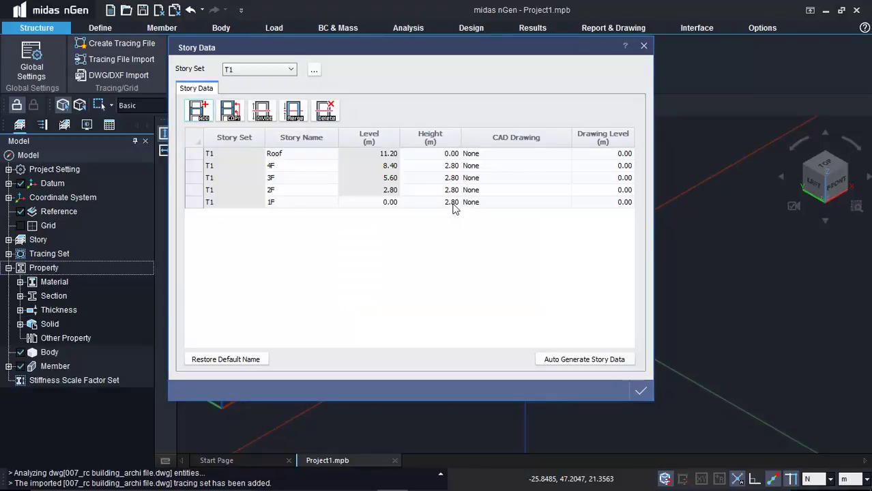
- Assign 007_rc building_archi file.dwg as the CAD drawing of stories 1F and 2F and apply the story data
left_click(478, 191)
left_click(486, 202)
type("007_rc building_archi file.dwg")
left_click(490, 190)
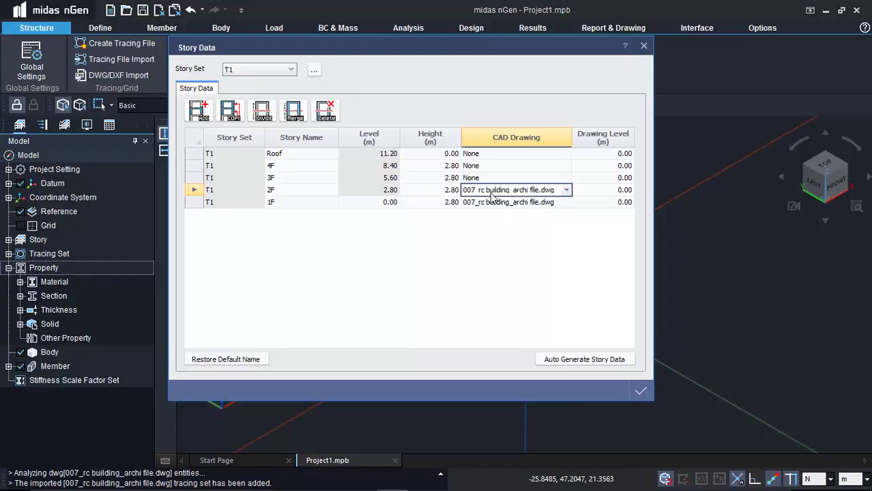
left_click(518, 202)
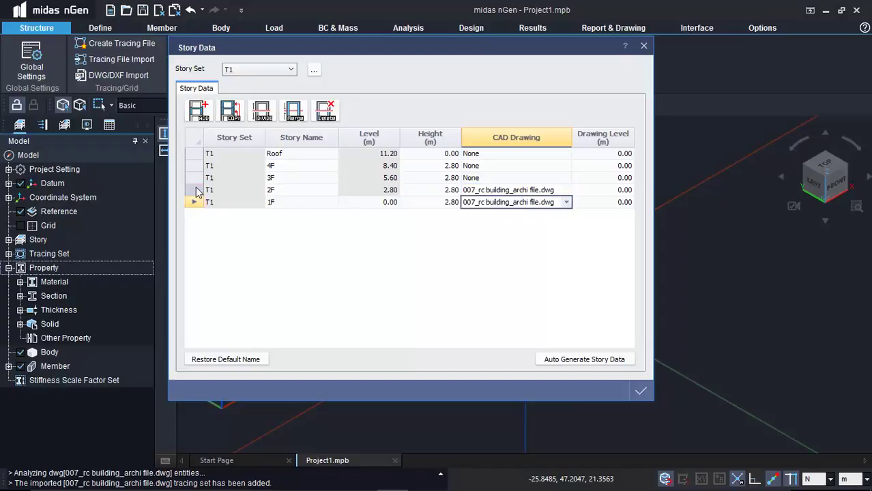
left_click_drag(194, 191, 197, 208)
left_click(408, 204)
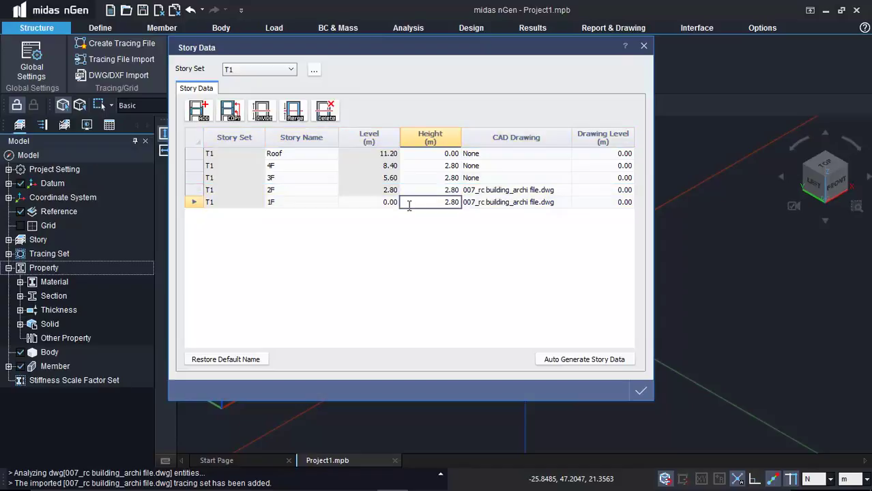
left_click(498, 204)
left_click(499, 194)
left_click(500, 206)
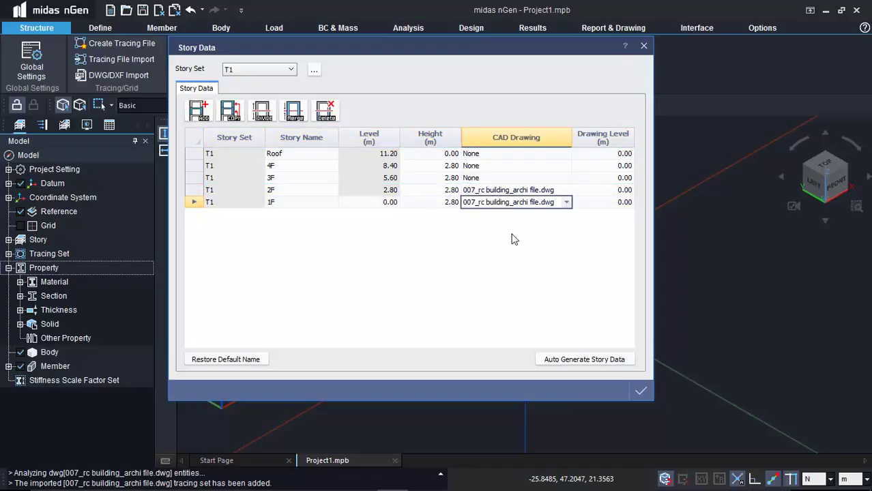
left_click(640, 391)
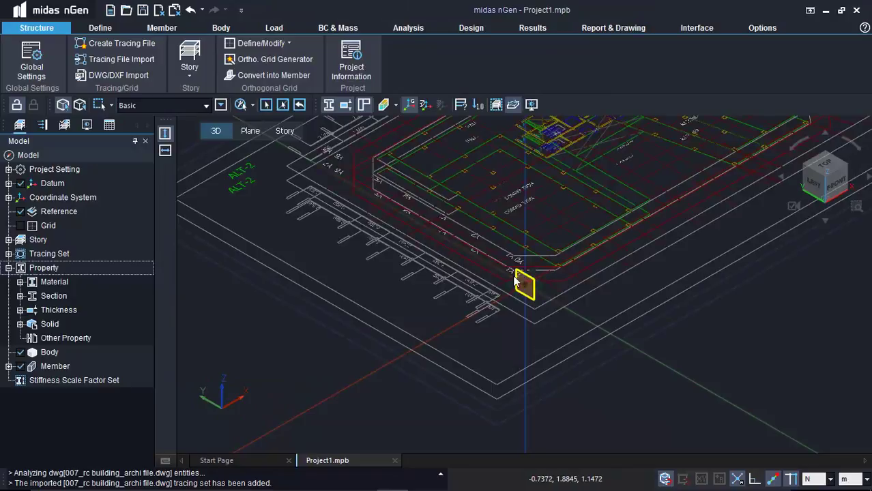
- Show the T1 : 1F story plan and examine the column positions, room outlines and core walls of the imported drawing
left_click(826, 183)
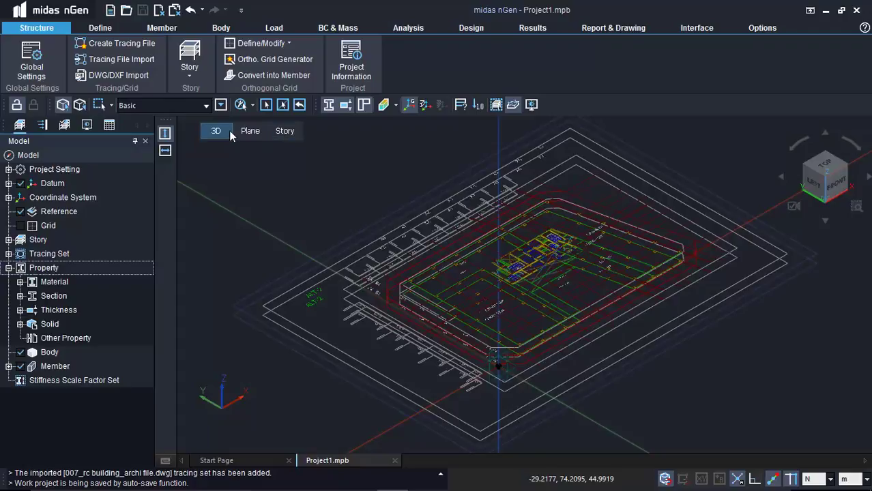
left_click(283, 132)
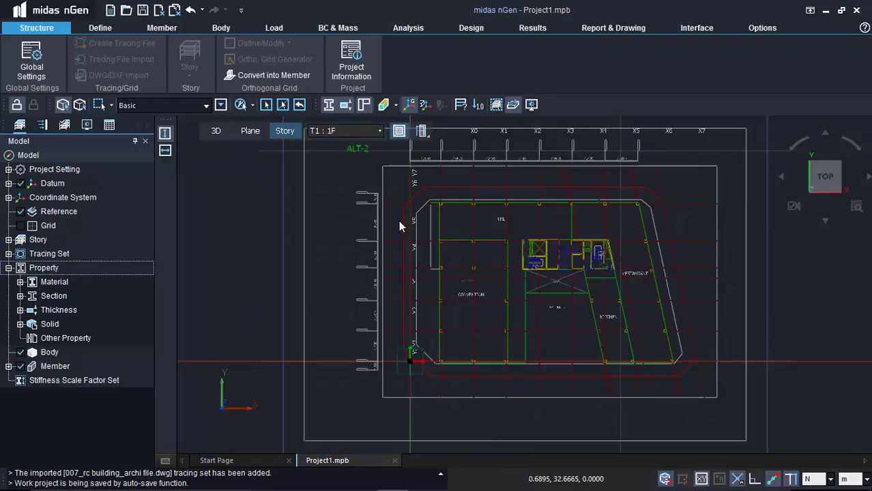
scroll(430, 210, "down", 2)
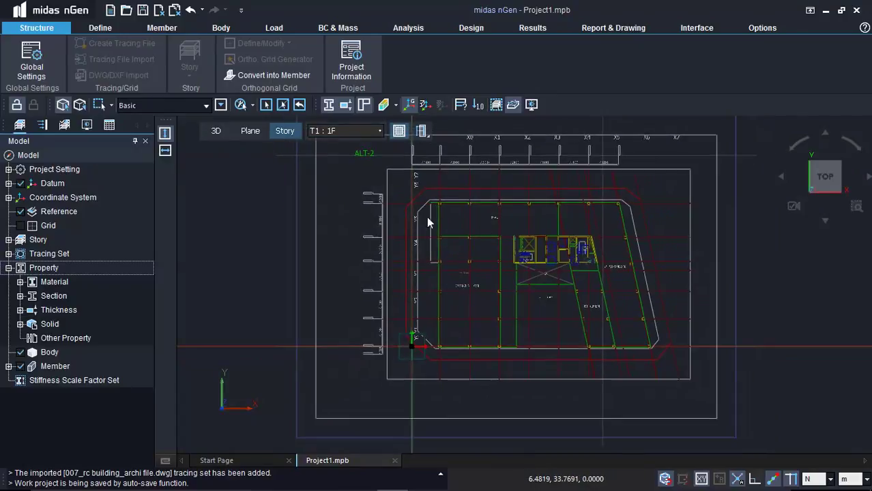
scroll(484, 201, "up", 3)
scroll(408, 248, "up", 3)
middle_click_drag(666, 241, 610, 235)
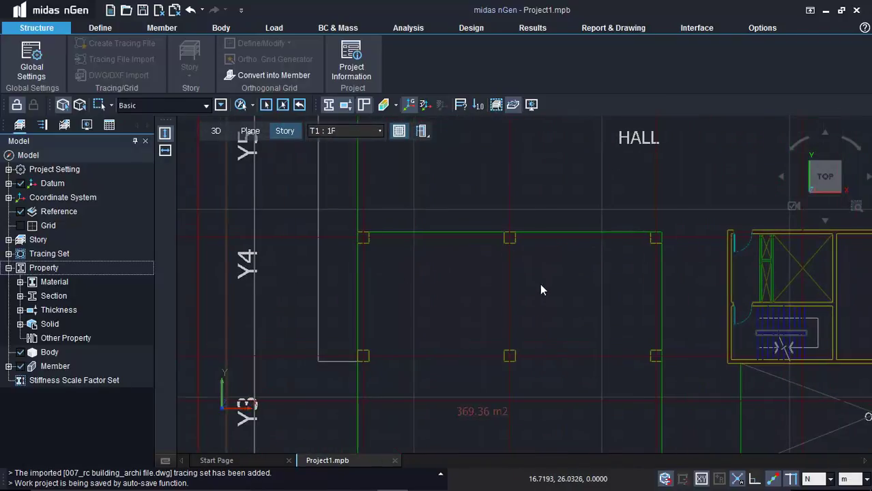
middle_click_drag(539, 290, 538, 213)
middle_click_drag(540, 303, 544, 167)
middle_click_drag(585, 313, 522, 197)
middle_click_drag(649, 286, 596, 203)
middle_click_drag(744, 133, 511, 316)
middle_click_drag(628, 251, 621, 436)
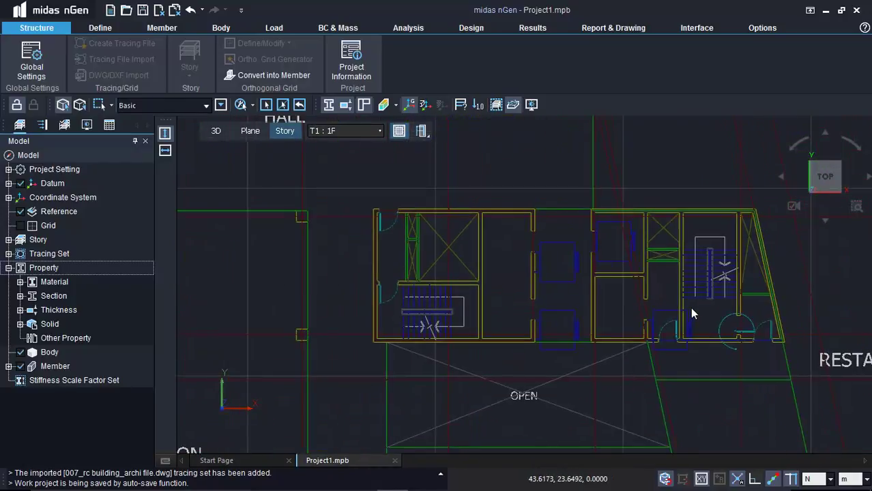
- Start creating columns for story set T1 with material SS400 and height 2.8 m, and select the column outlines across the 1F plan
scroll(703, 303, "down", 3)
middle_click_drag(750, 287, 658, 322)
scroll(692, 340, "down", 2)
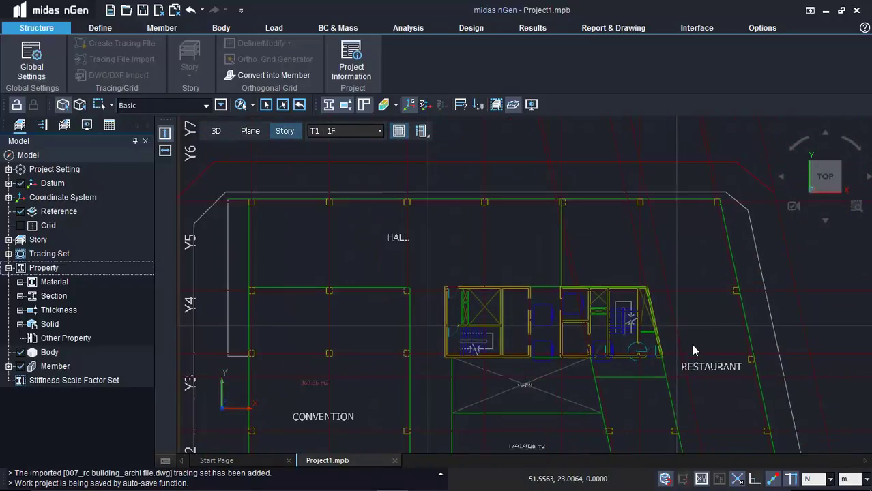
middle_click_drag(692, 345, 687, 307, "ctrl")
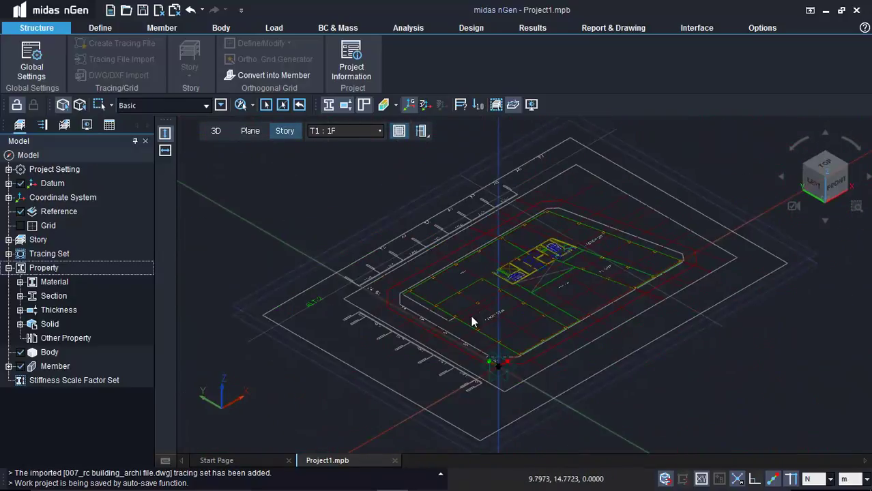
left_click(824, 167)
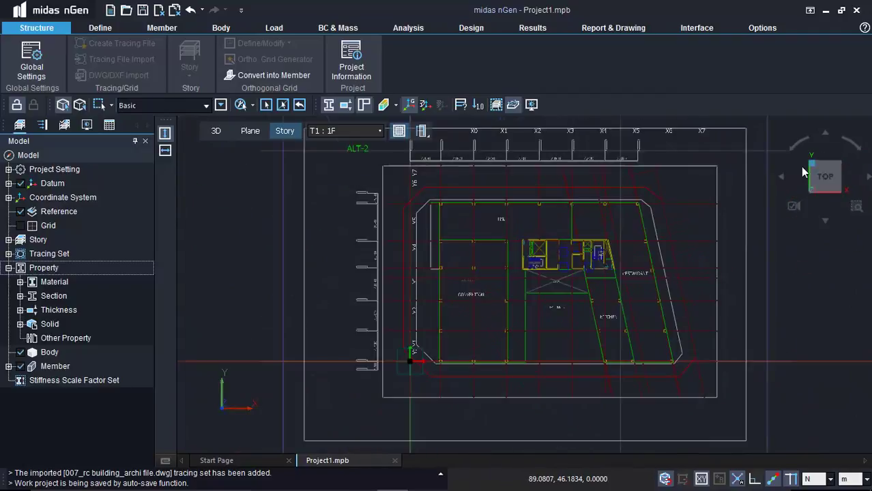
left_click(166, 32)
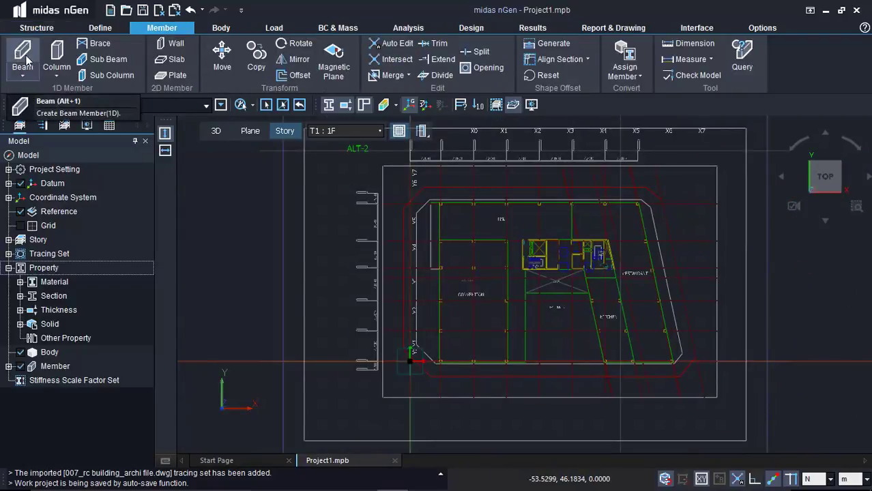
left_click(60, 55)
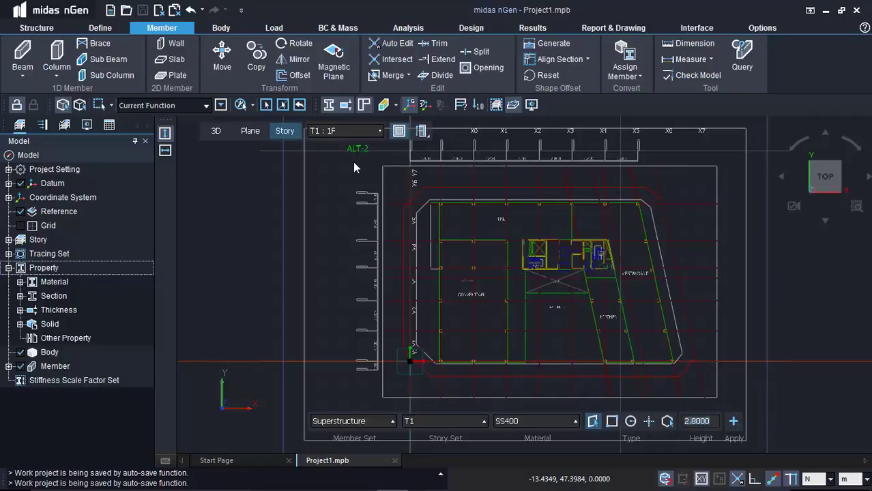
left_click_drag(354, 167, 736, 384)
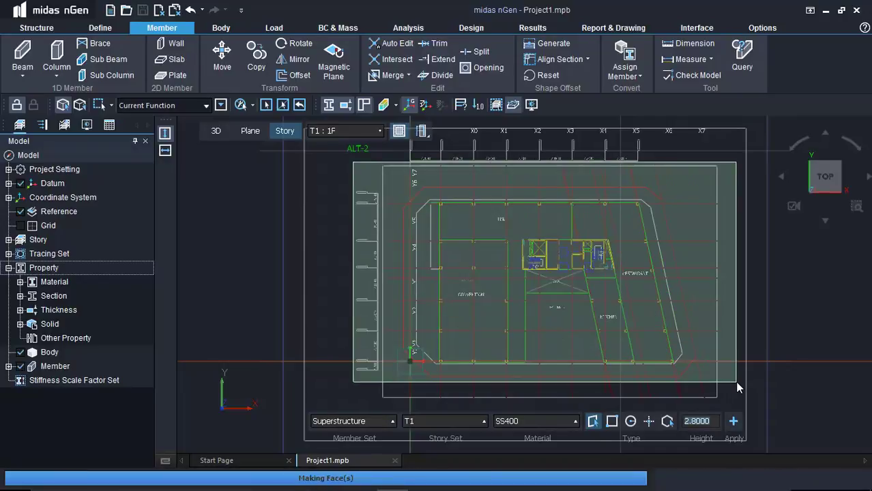
left_click_drag(814, 176, 810, 186)
left_click(812, 187)
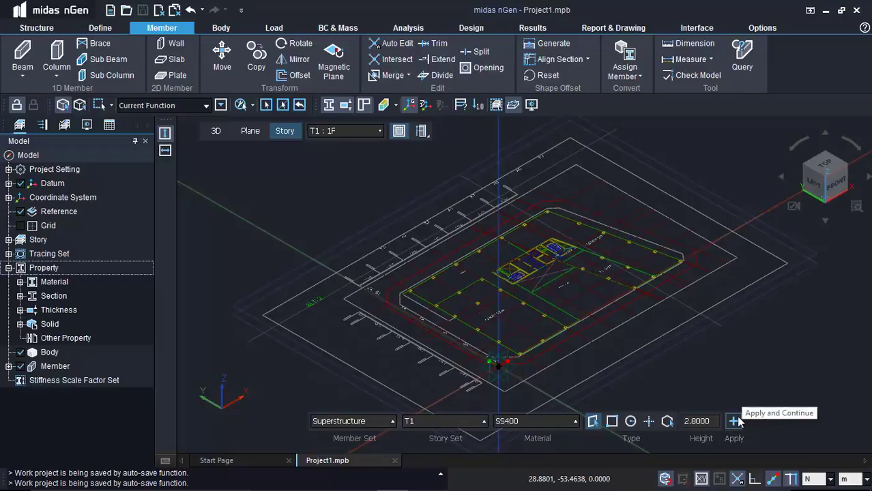
- Switch the display style to Display Option-1 and try to apply the column creation
left_click(87, 125)
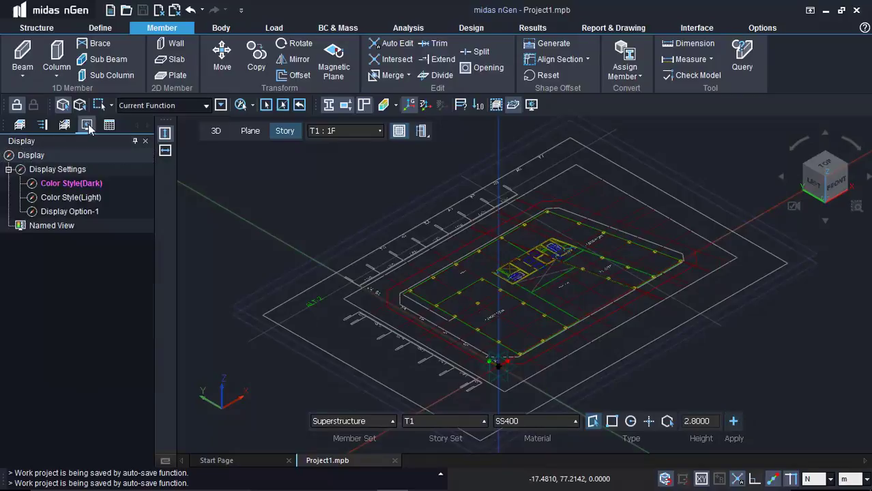
double_click(87, 196)
left_click(88, 213)
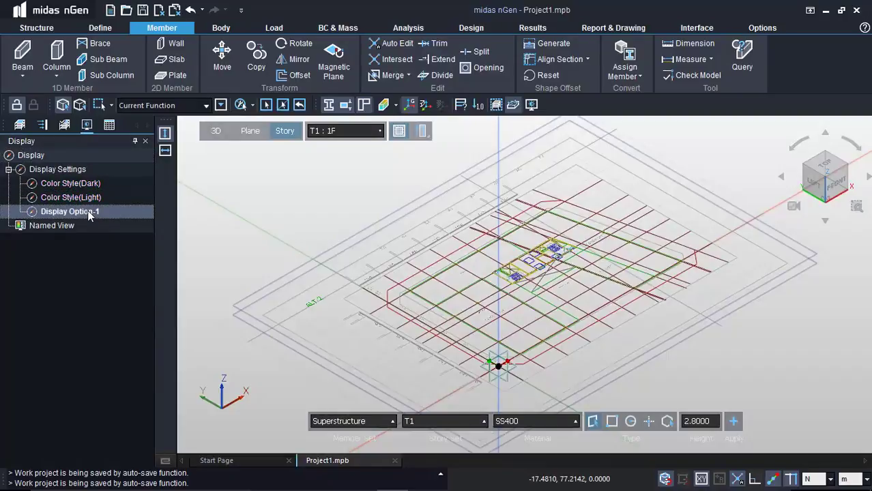
left_click(732, 424)
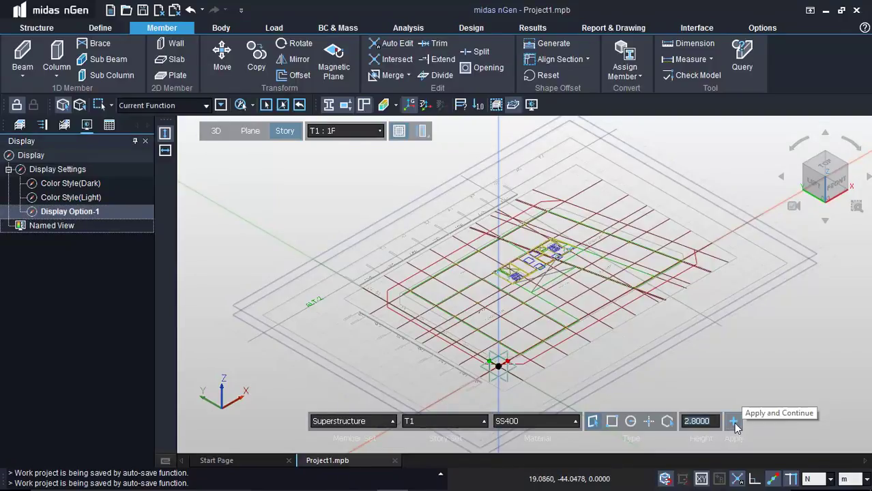
- Reselect the column outlines across the whole 1F plan and generate SS400 columns 2.8 m high
left_click(826, 165)
left_click_drag(358, 181, 718, 379)
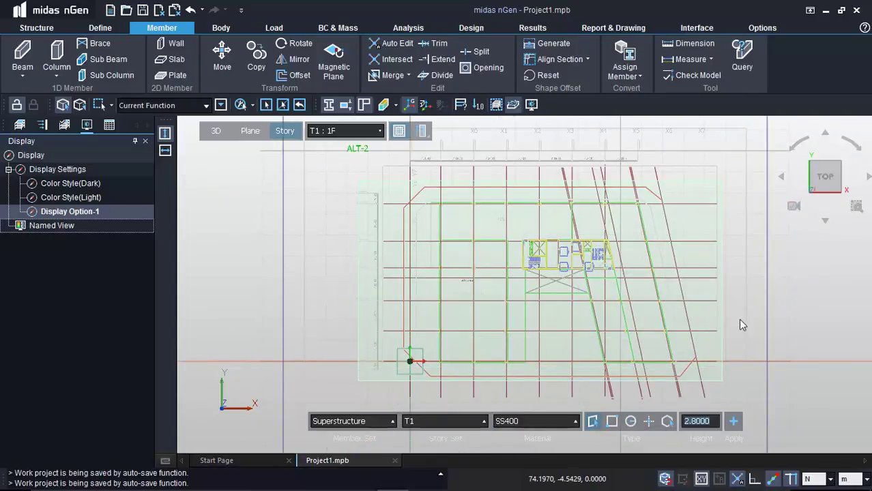
left_click(815, 195)
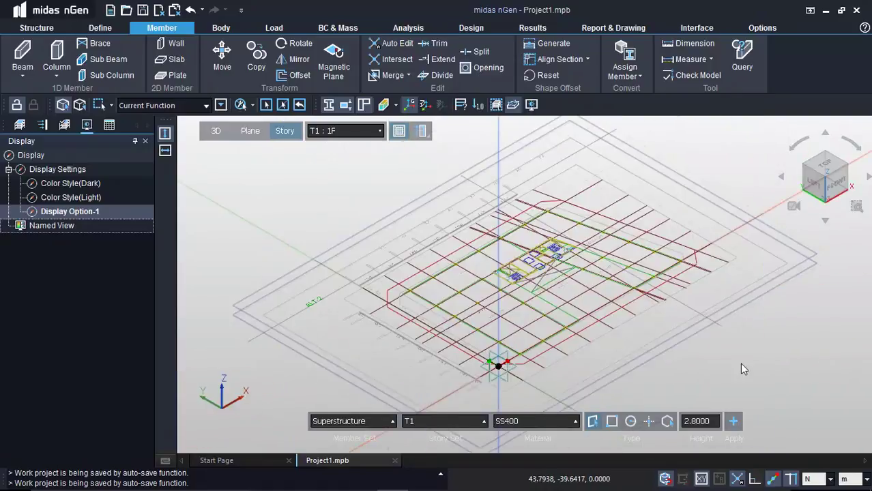
left_click(735, 424)
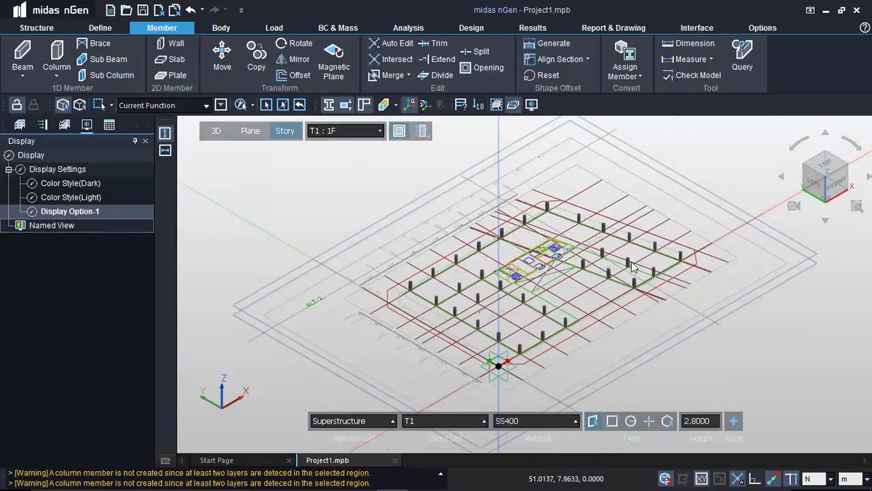
- Generate T150 Wall(Membrane) walls 2.8 m high from the parallel core wall lines of the 1F drawing
left_click(168, 47)
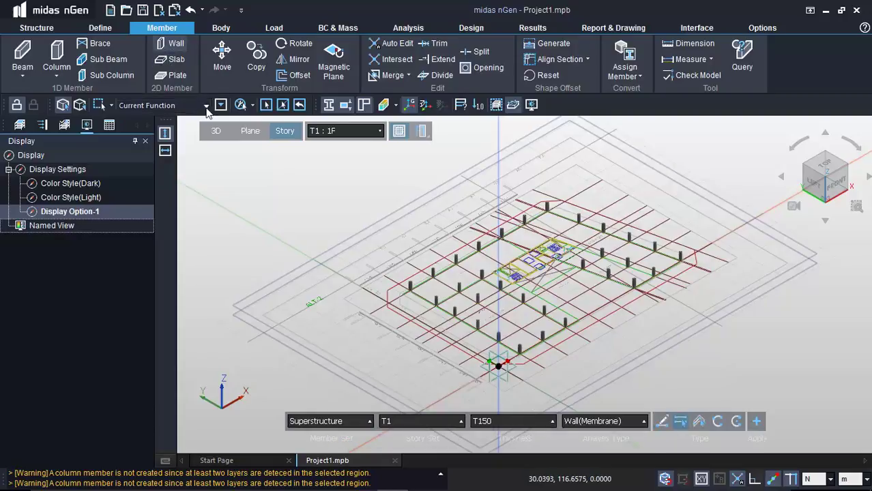
left_click(665, 425)
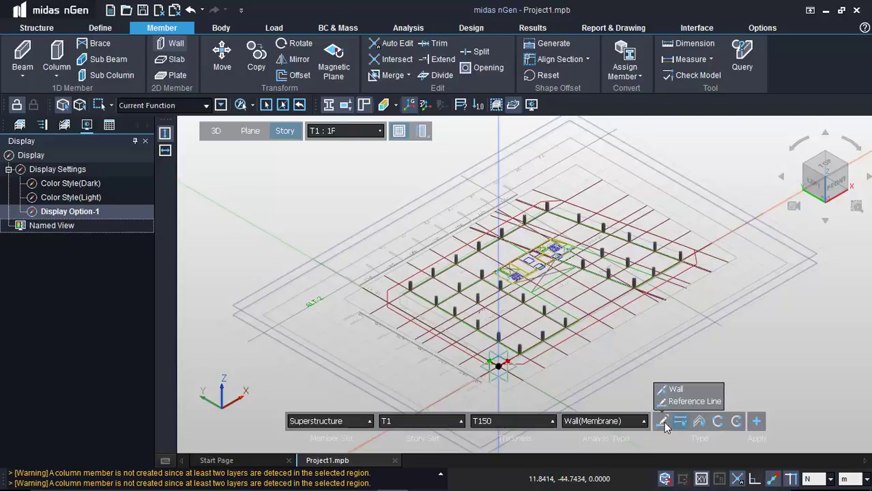
left_click(670, 386)
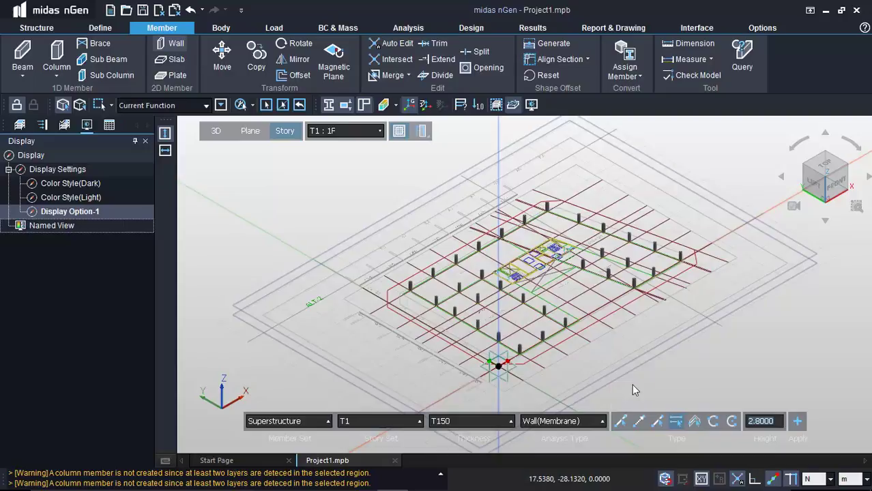
left_click(676, 421)
left_click_drag(351, 171, 743, 380)
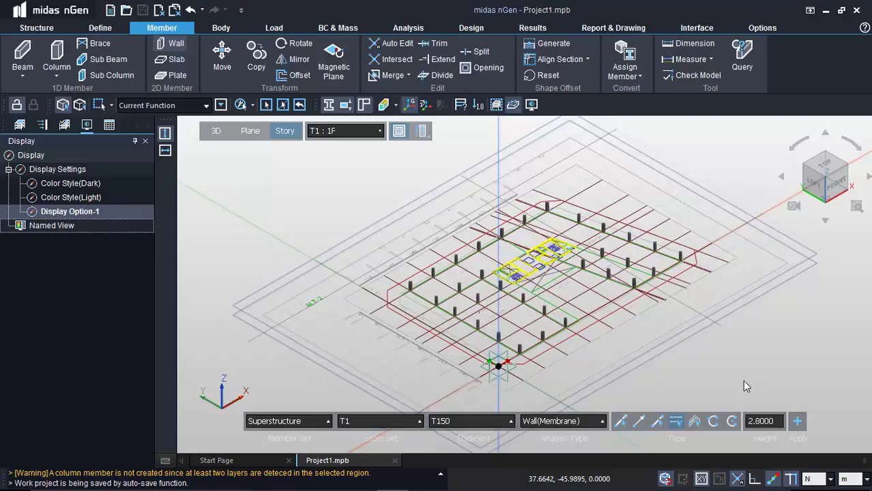
left_click(797, 422)
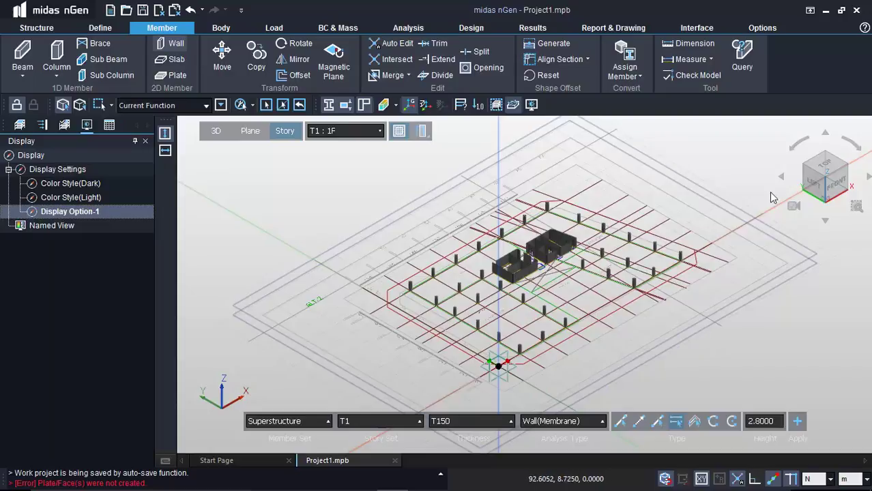
- Show the T1 : 2F story plan and set the display style to Color Style(Dark)
left_click(344, 129)
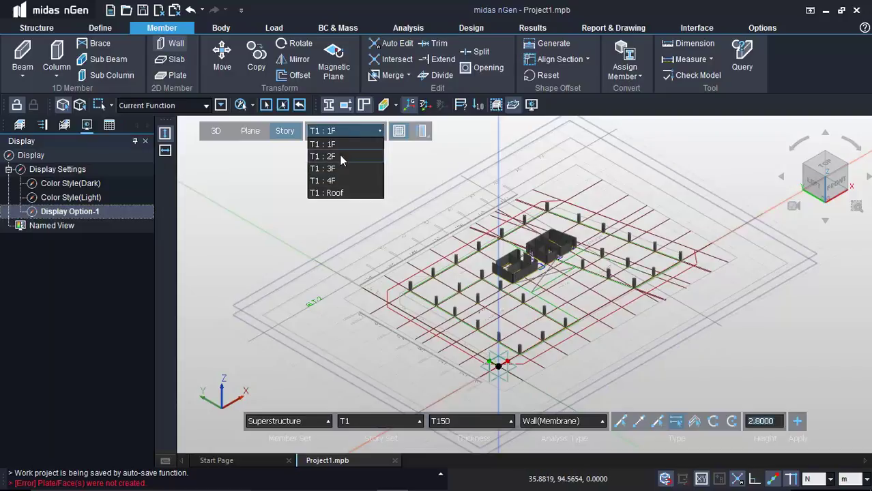
left_click(343, 159)
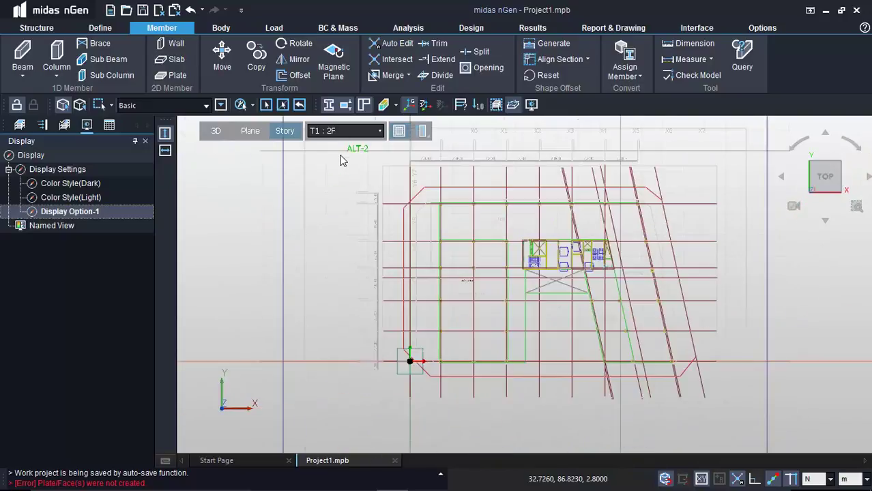
scroll(465, 215, "up", 1)
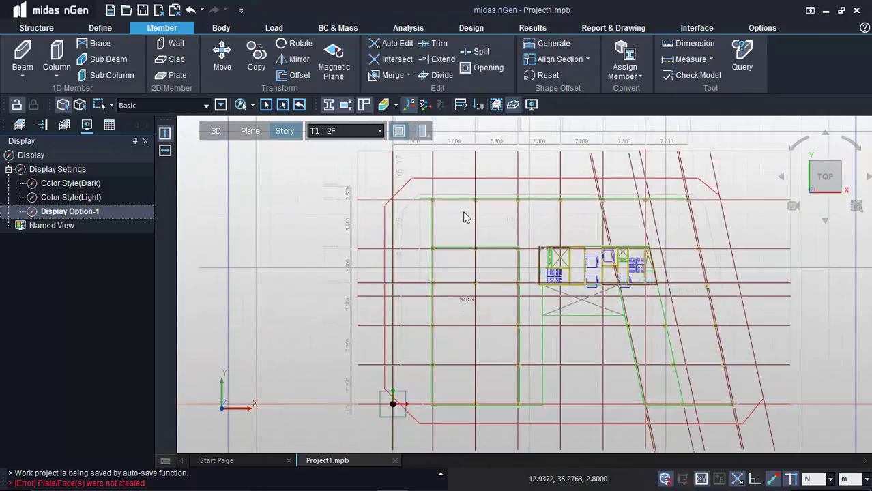
double_click(107, 186)
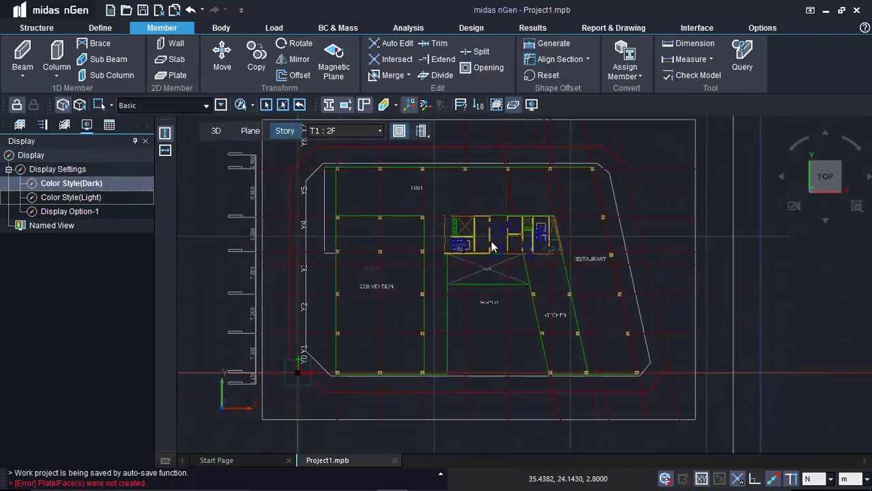
scroll(394, 199, "up", 2)
middle_click_drag(400, 200, 427, 224)
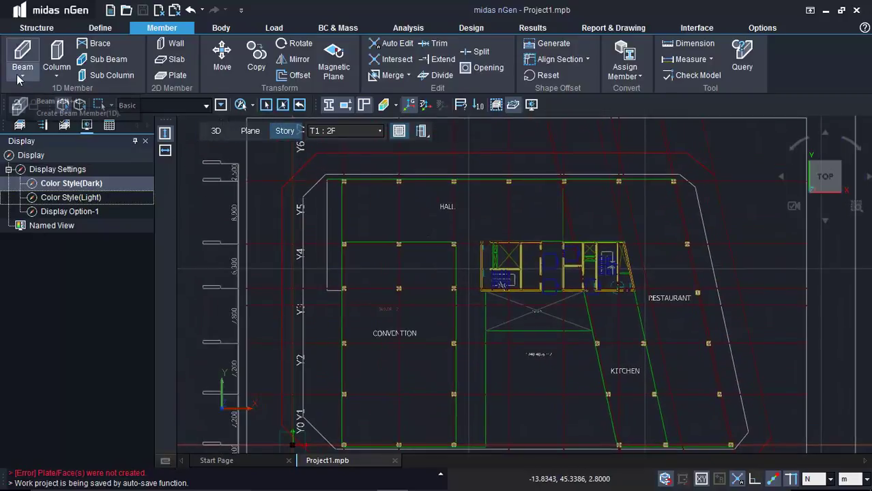
- Generate SB 500x500 beams connecting the columns across the whole 2F plan in story set T1
left_click(22, 51)
left_click(531, 419)
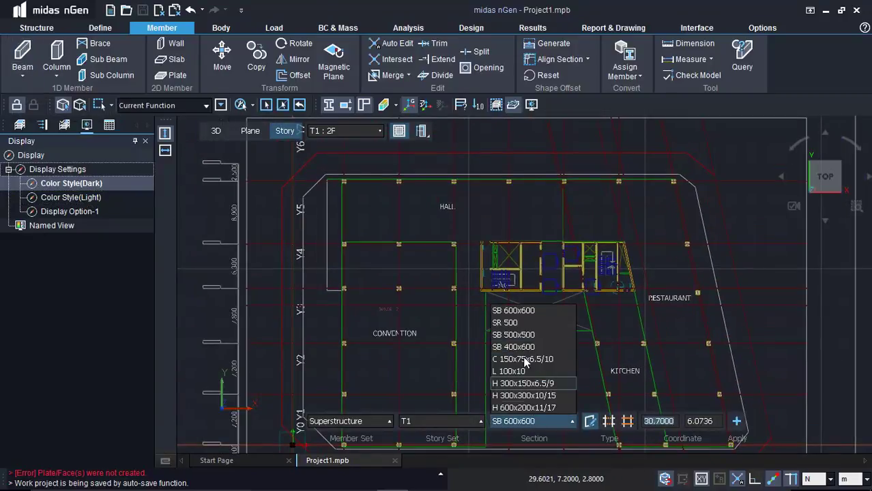
left_click(518, 334)
mouse_move(508, 321)
middle_mouse_down()
mouse_move(498, 303)
mouse_move(500, 312)
middle_mouse_up()
left_click(609, 421)
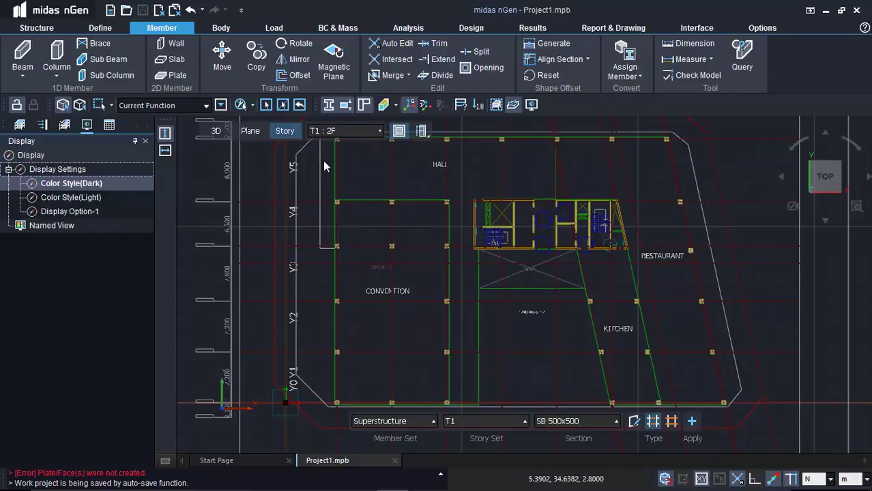
scroll(355, 205, "down", 2)
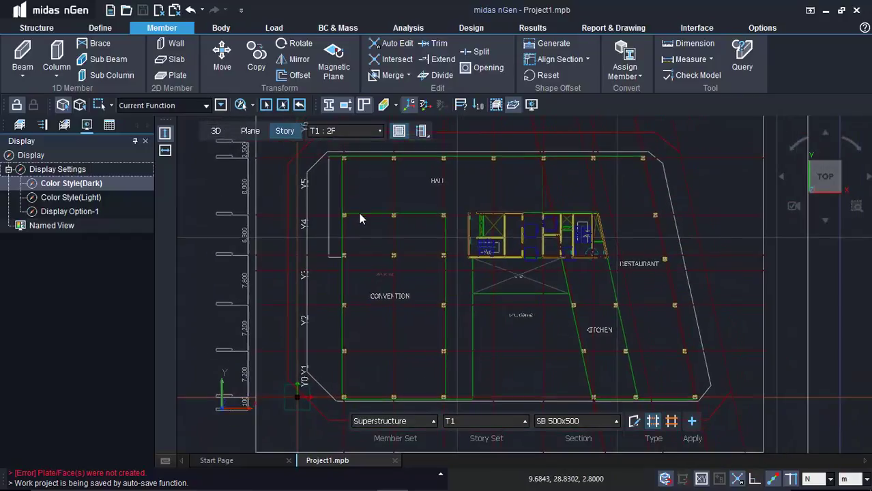
left_click_drag(333, 148, 738, 404)
left_click(691, 423)
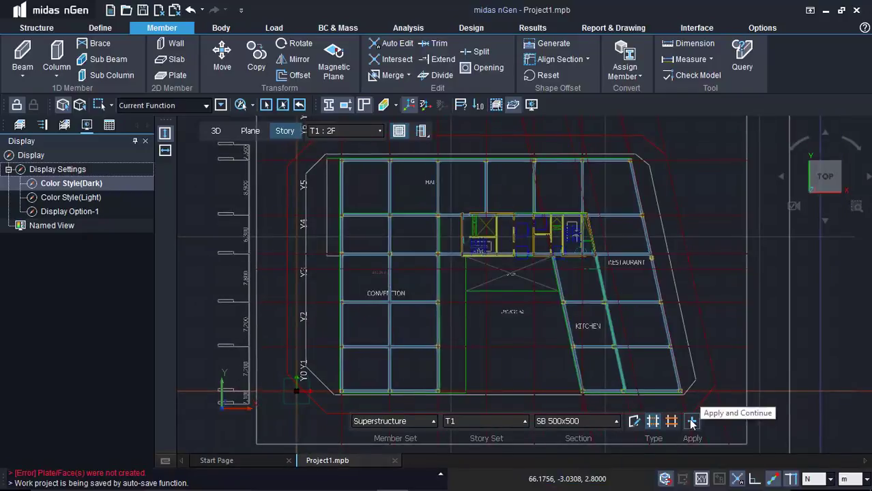
- Show the whole model in 3D and create T150 Slab(Membrane) slabs in all bays enclosed by the selected members
left_click(229, 136)
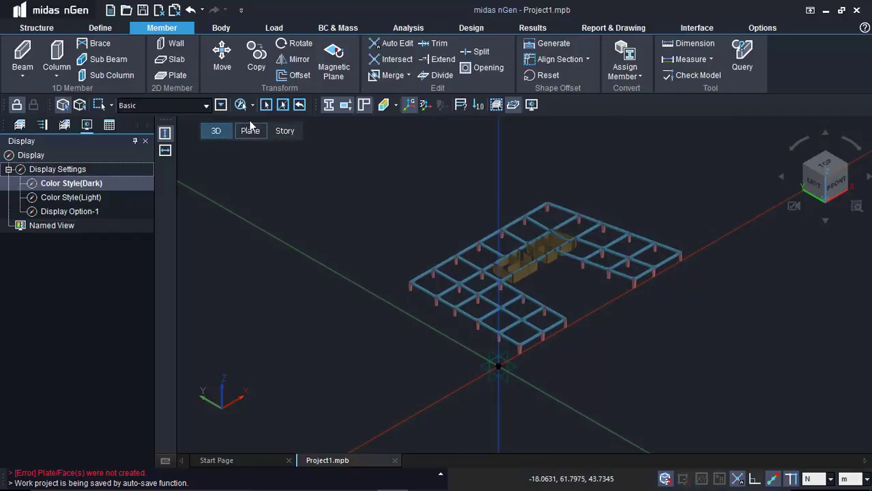
left_click(172, 60)
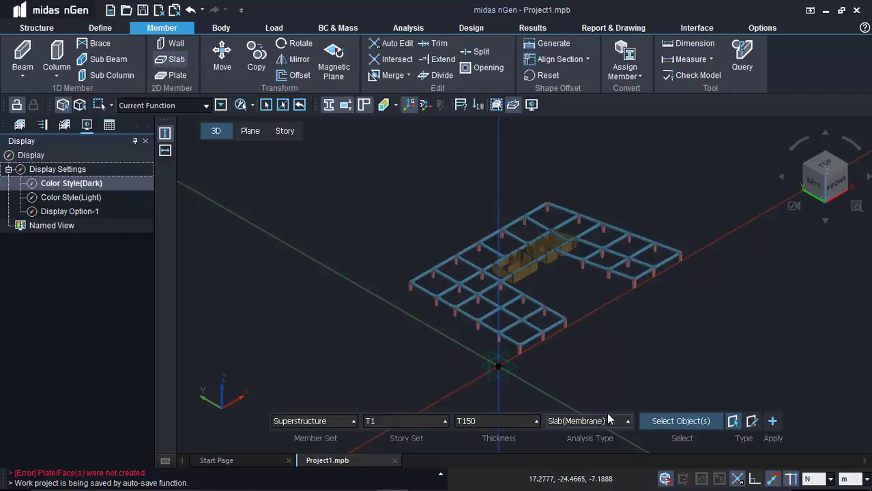
left_click_drag(336, 156, 752, 378)
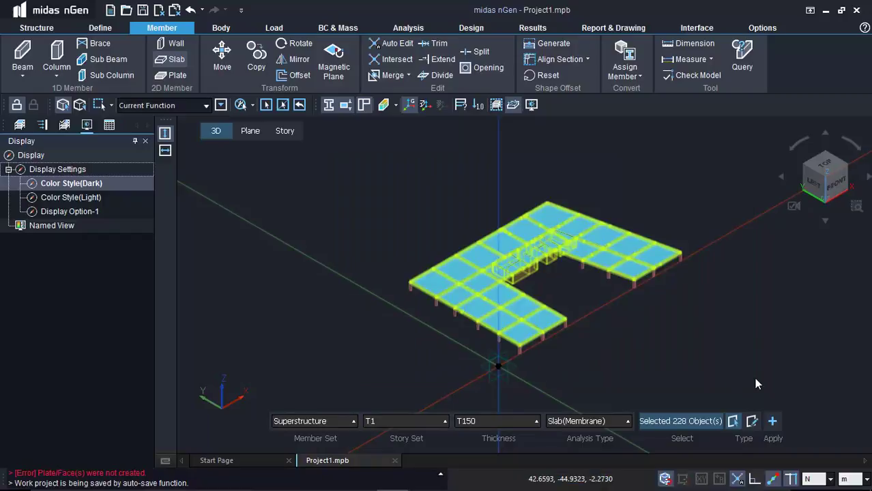
left_click(774, 423)
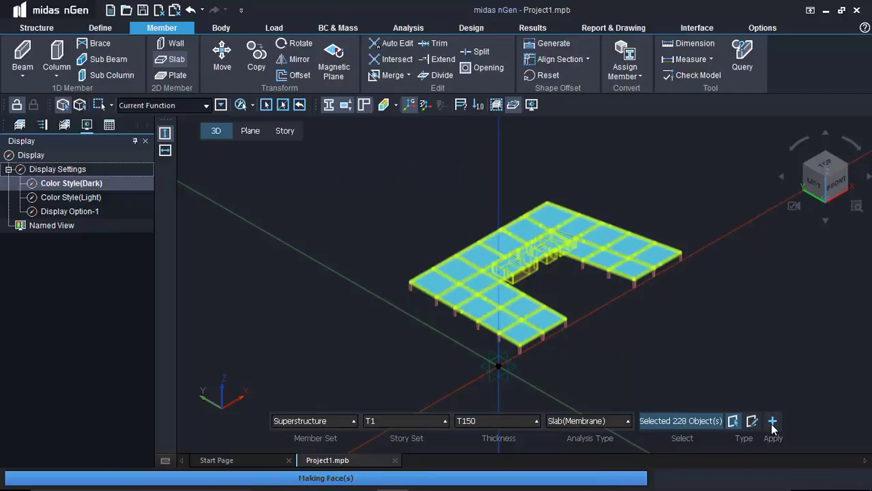
- Delete the slab panels covering the core wall area, including the narrow and slanted ones at its right end
left_click(827, 168)
scroll(617, 241, "up", 3)
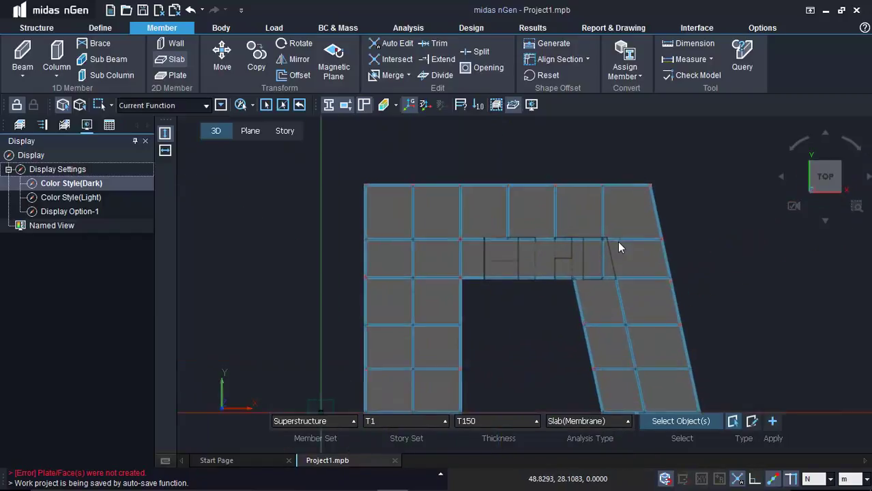
key("Escape")
left_click(422, 262)
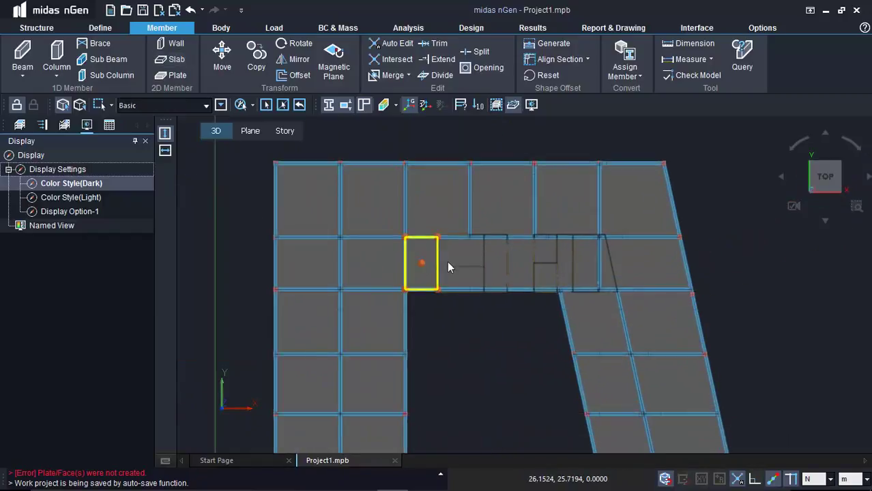
key("Home")
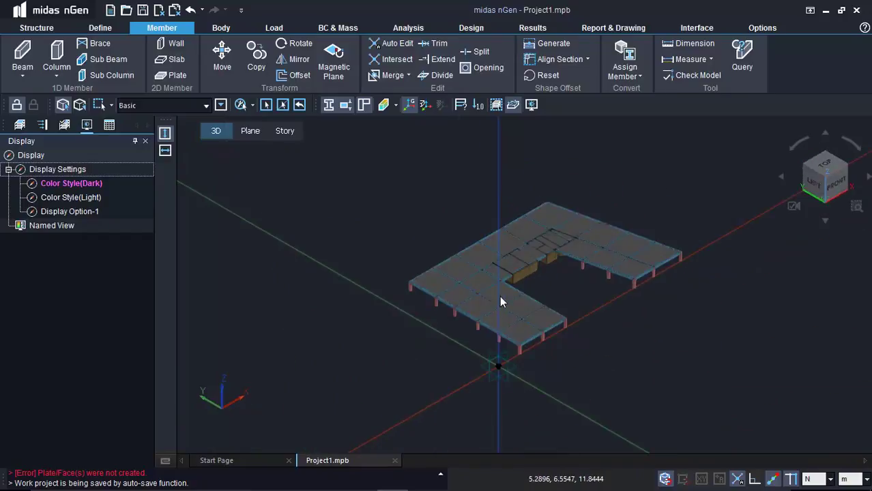
left_click(524, 260)
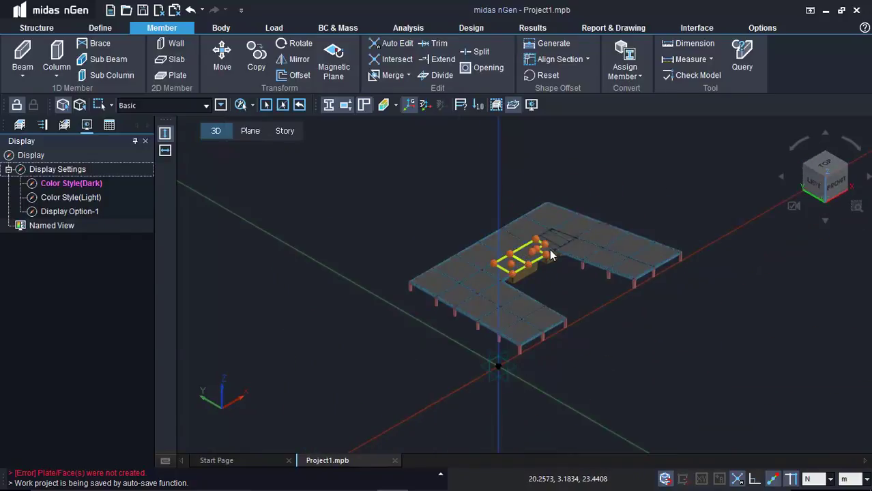
left_click(826, 165)
scroll(598, 259, "up", 4)
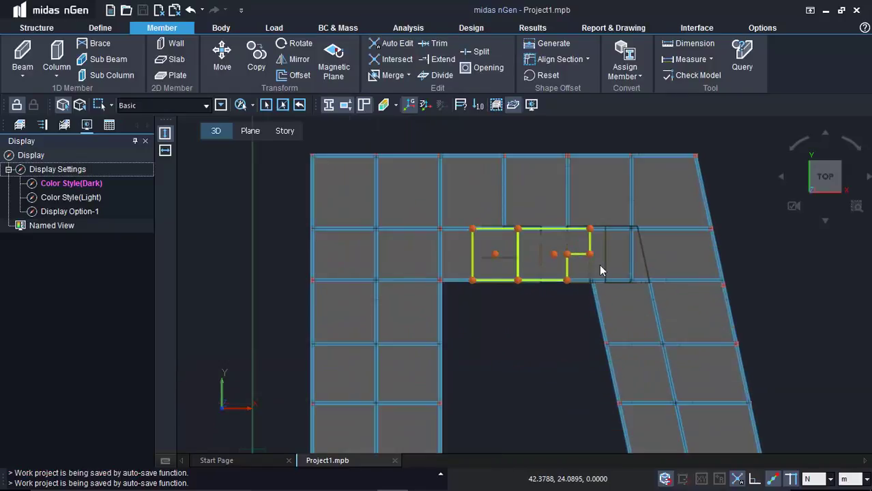
scroll(600, 264, "up", 2)
left_click(593, 263)
left_click(629, 264)
left_click(656, 260)
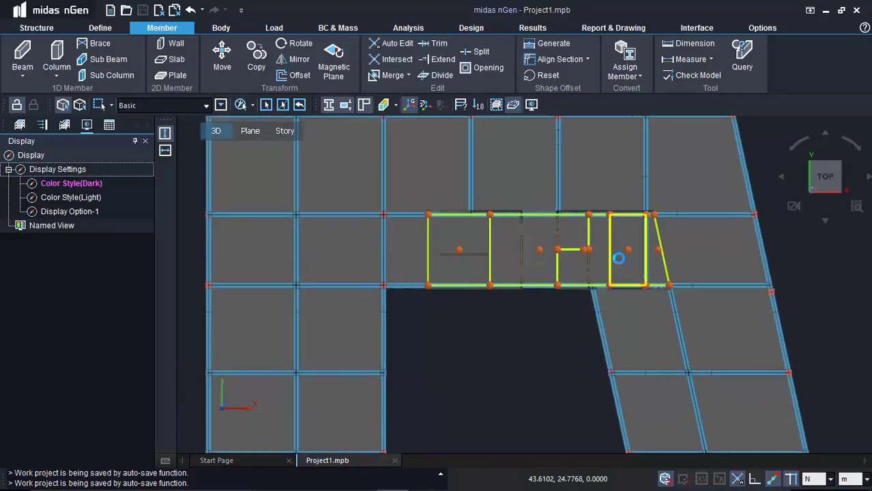
key("Delete")
key("Home")
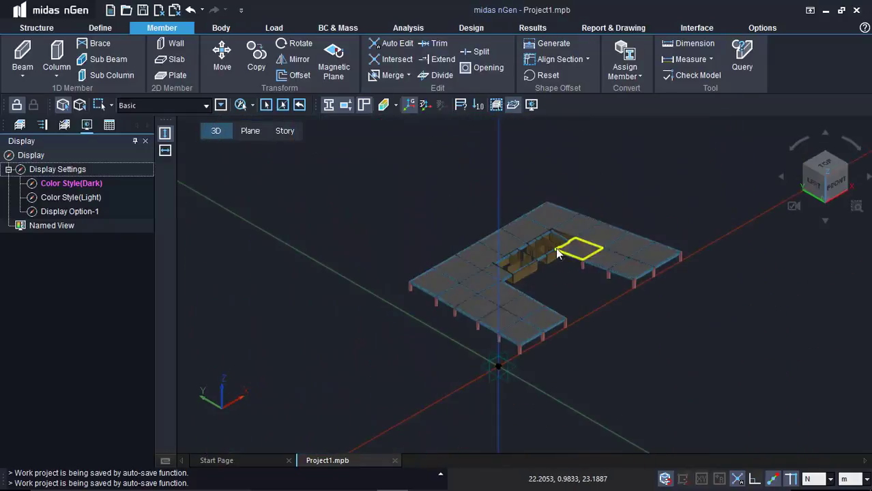
key("alt+Tab")
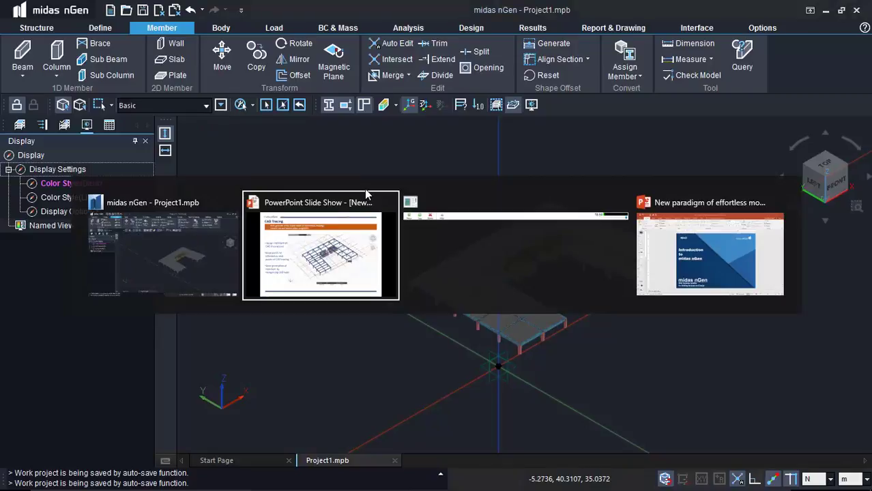
key("alt+Tab")
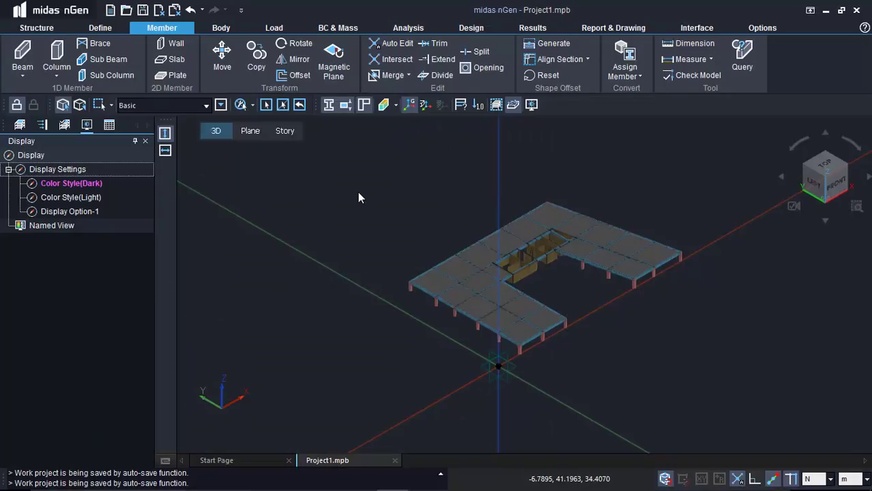
key("alt+Tab")
key("Right")
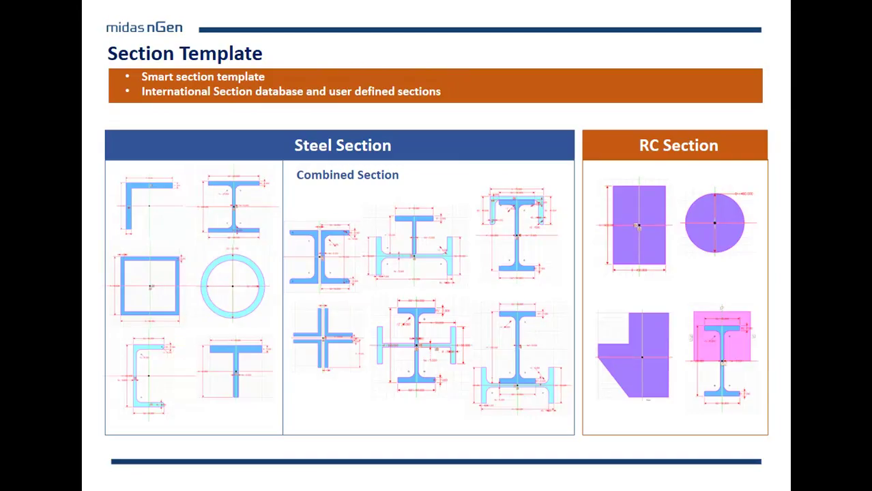
key("alt+Tab")
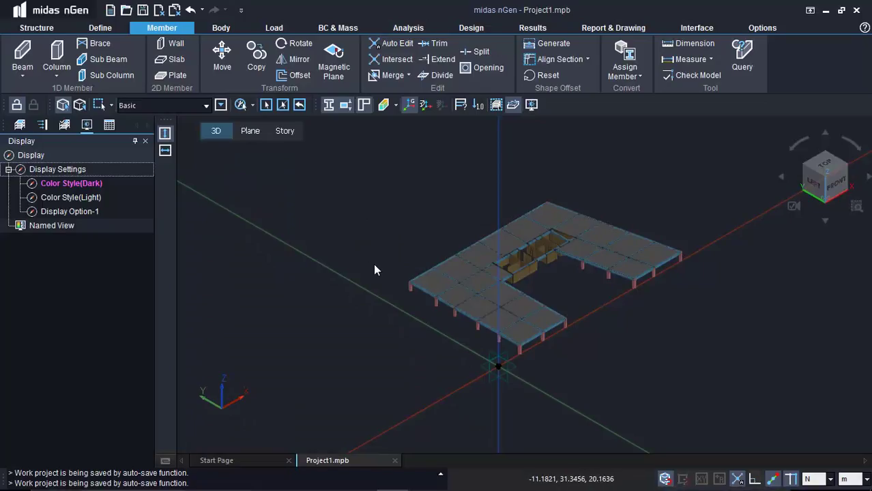
- Merge the continuous members of the whole floor, with every column, beam, wall and slab selected
left_click_drag(346, 151, 708, 391)
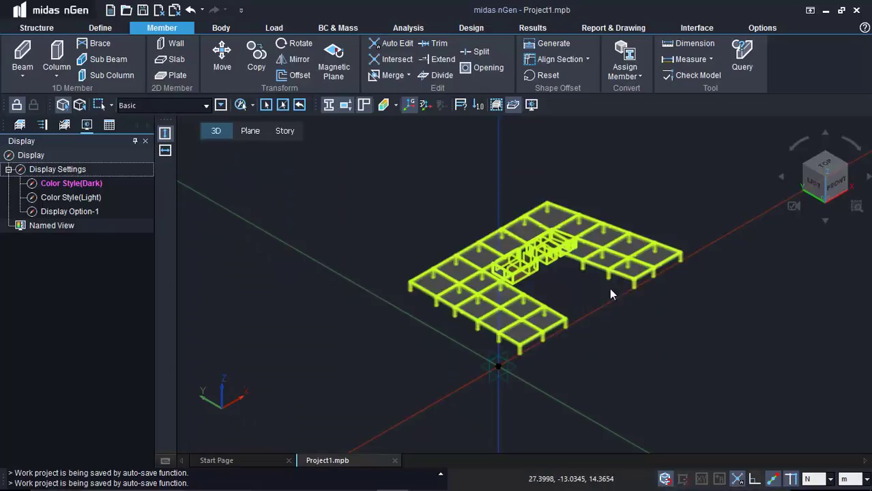
left_click(393, 76)
left_click(402, 91)
left_click(571, 421)
left_click_drag(587, 306, 716, 383)
- Intersect all beams and columns of the floor so they are divided where they cross
left_click(394, 59)
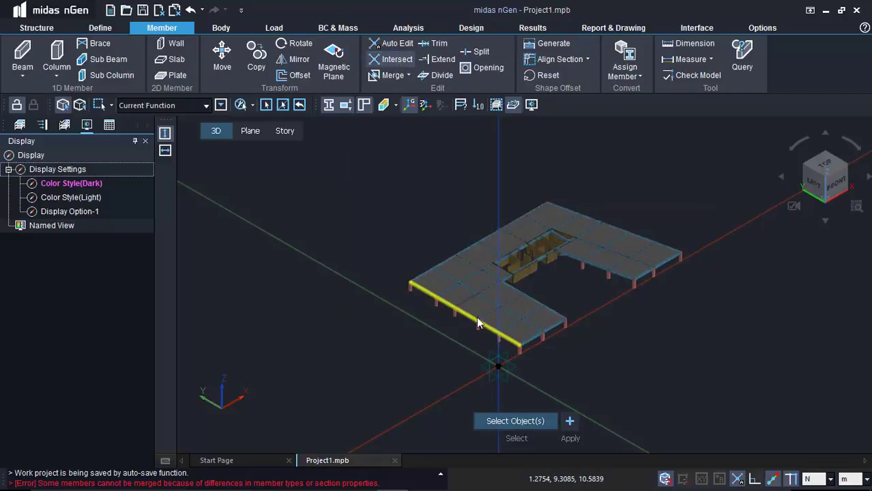
left_click_drag(348, 154, 719, 393)
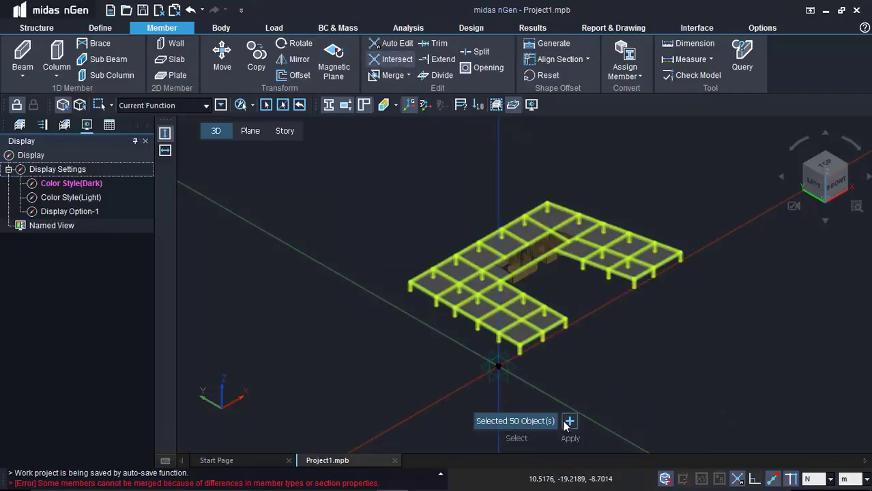
left_click(570, 422)
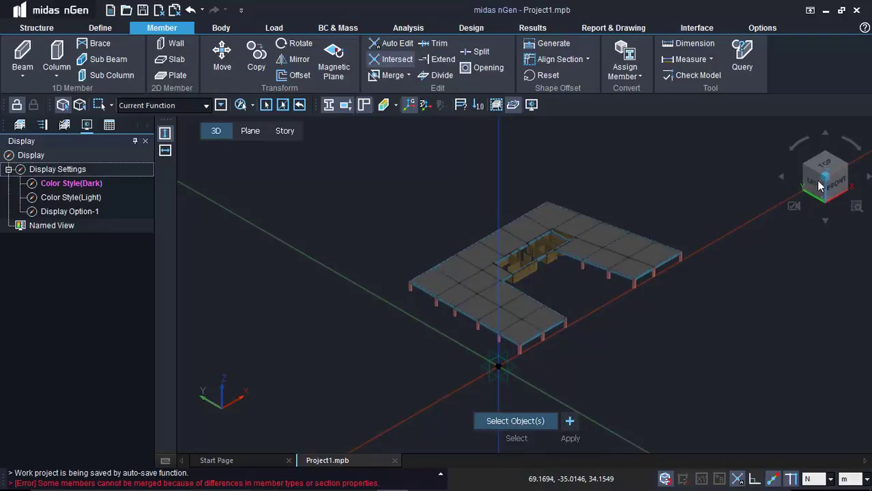
left_click_drag(331, 154, 730, 387)
scroll(563, 352, "up", 3)
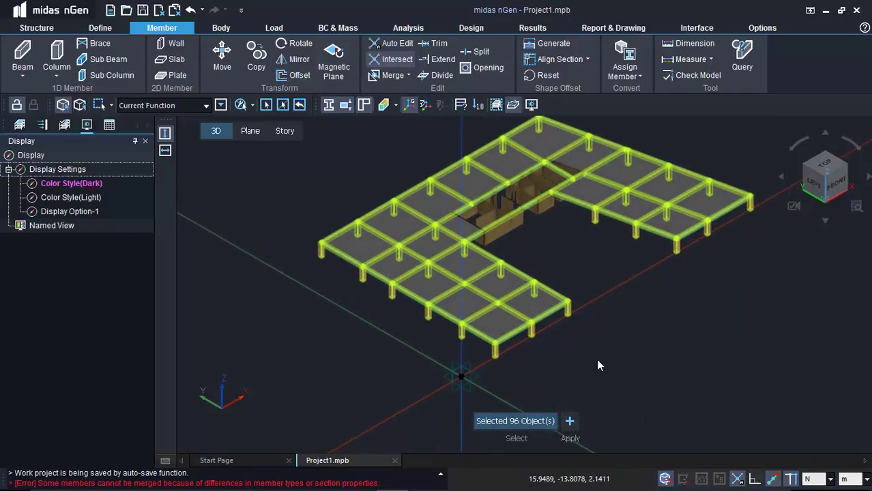
- Move the entire floor model by two points, from the base of the front corner column to the origin 0, 0, 0
key("m")
scroll(415, 200, "down", 2)
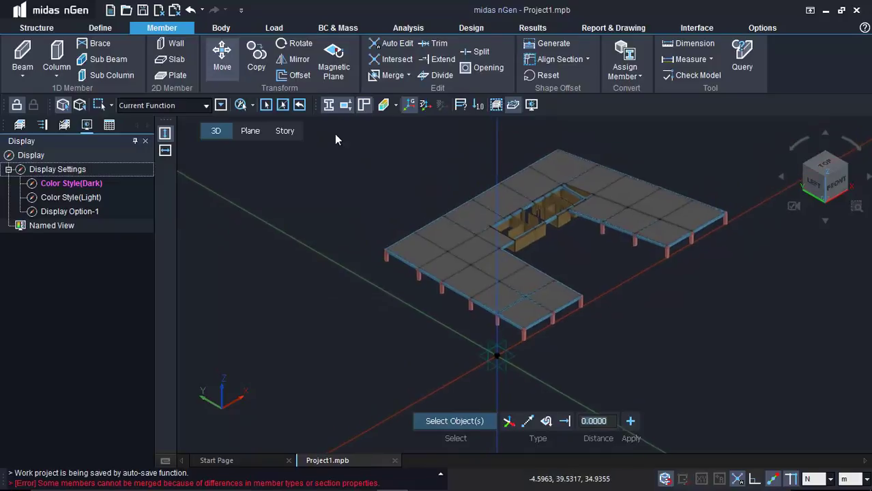
left_click_drag(325, 121, 763, 364)
scroll(535, 364, "up", 2)
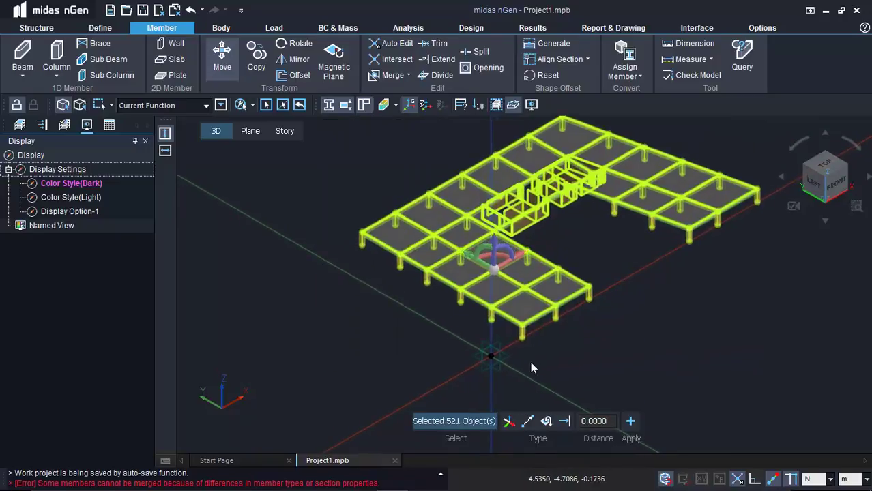
left_click(527, 421)
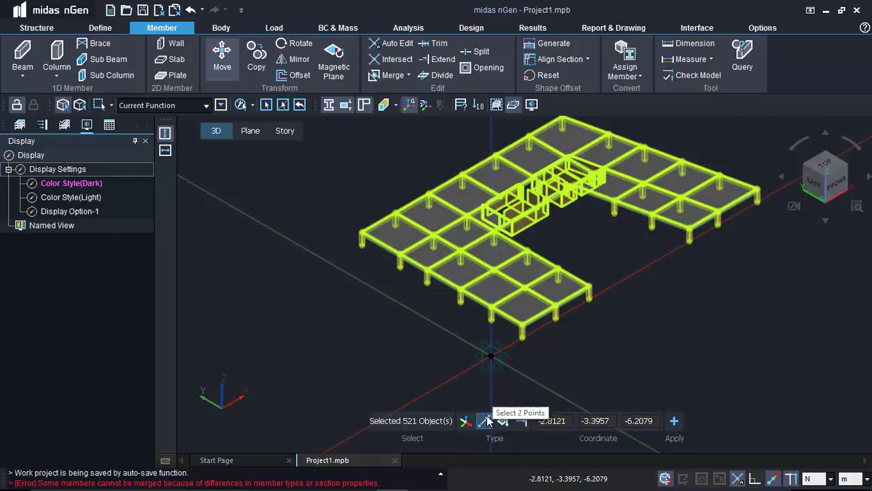
scroll(511, 338, "up", 3)
left_click(511, 339)
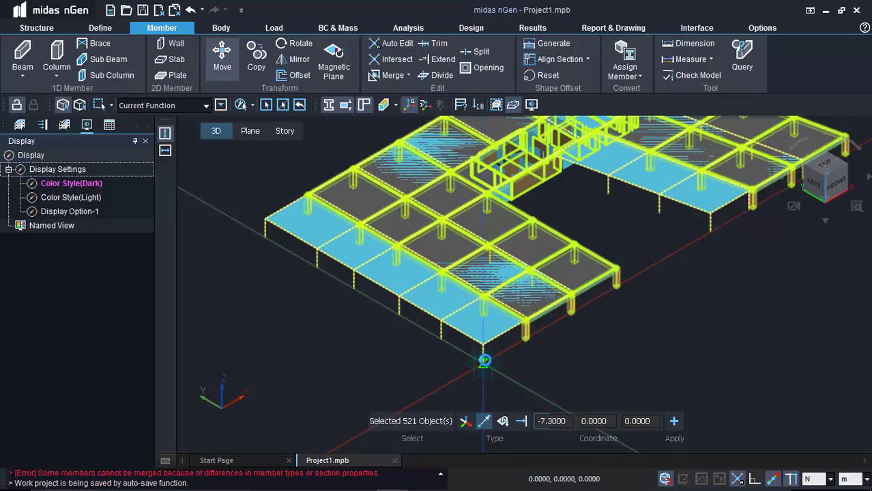
left_click(484, 365)
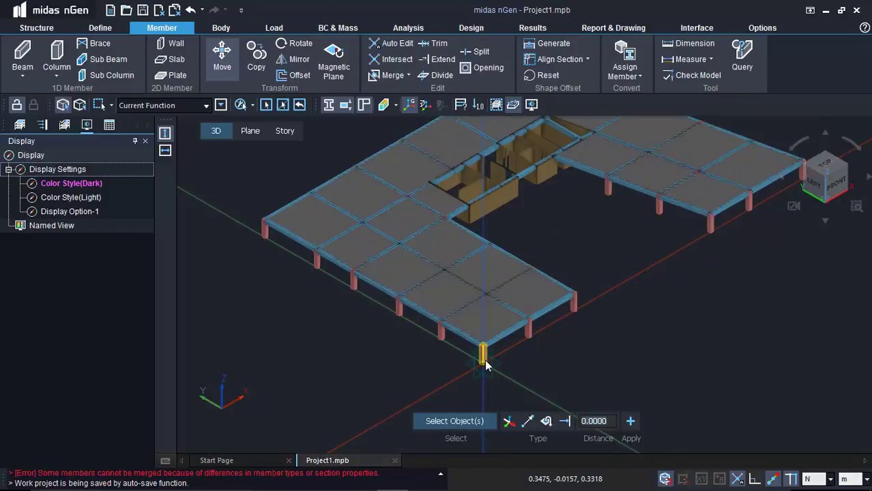
scroll(643, 342, "down", 4)
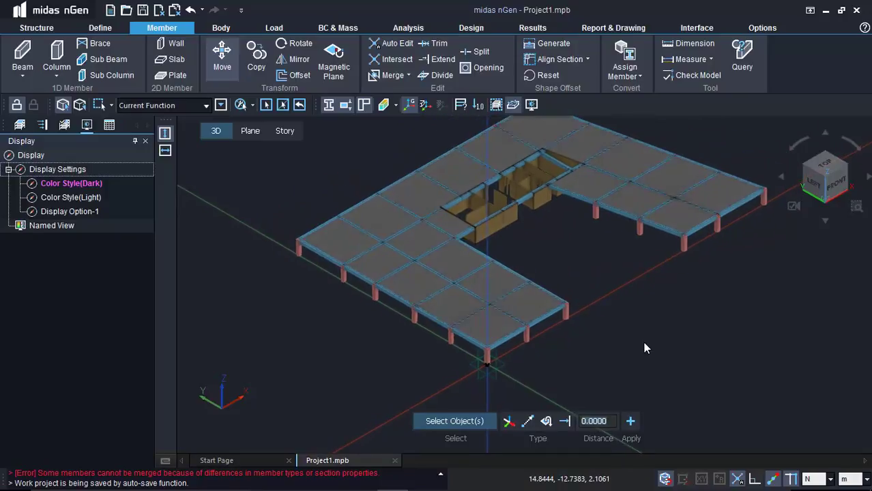
key("Escape")
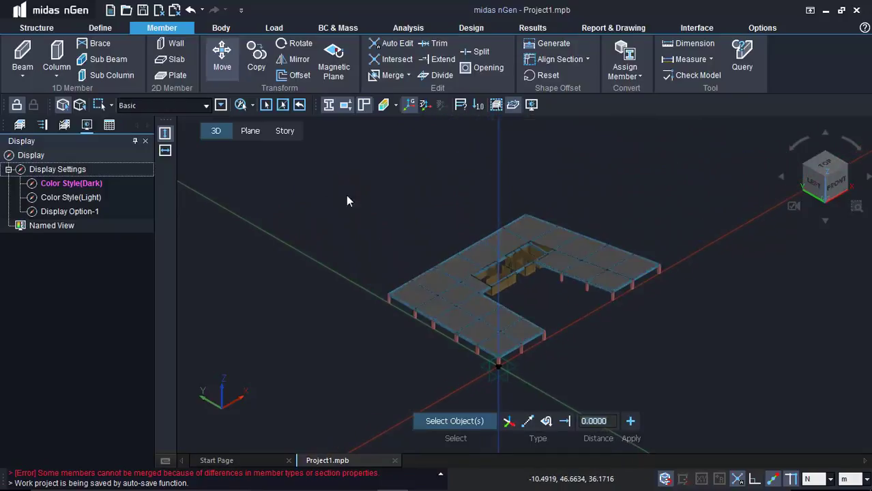
left_click_drag(331, 160, 722, 430)
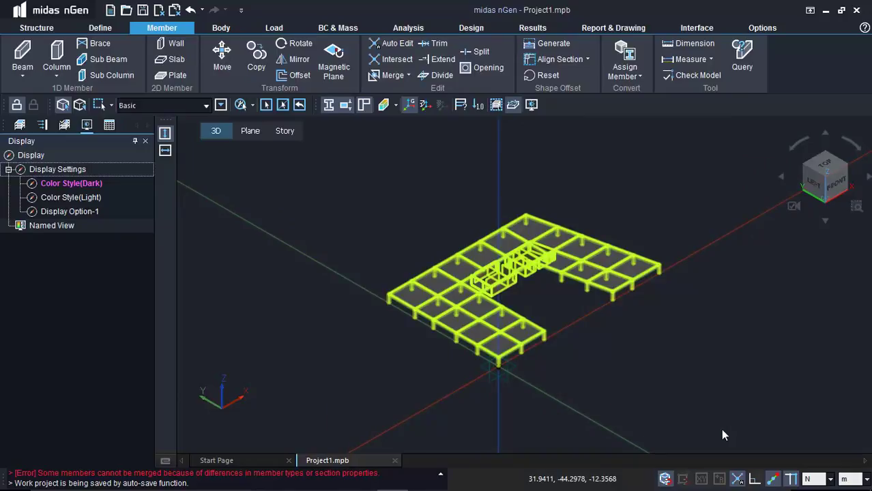
key("ctrl+c")
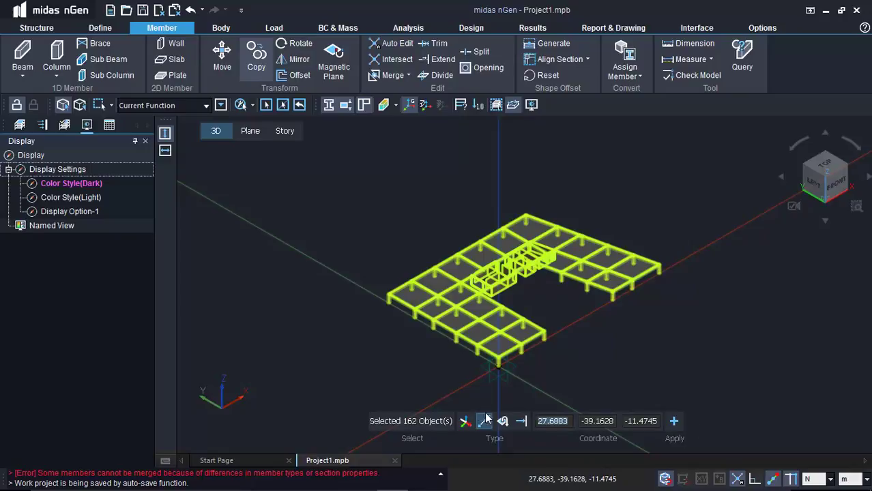
left_click(465, 421)
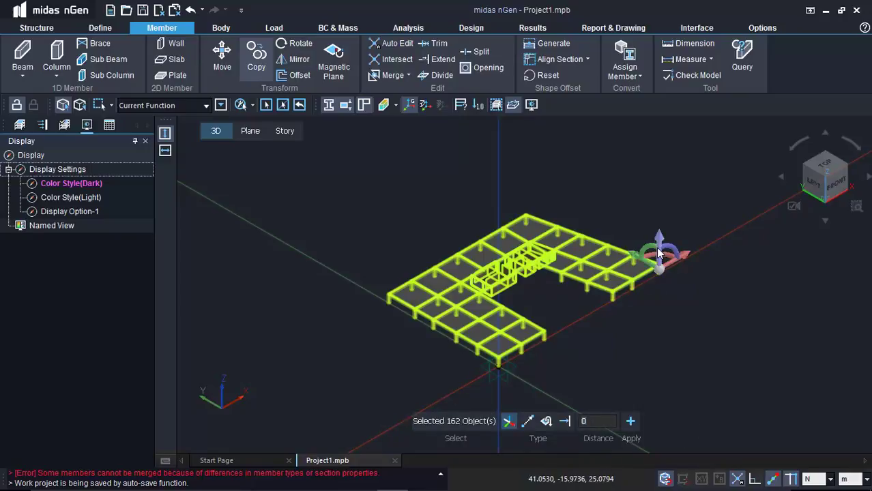
left_click(584, 421)
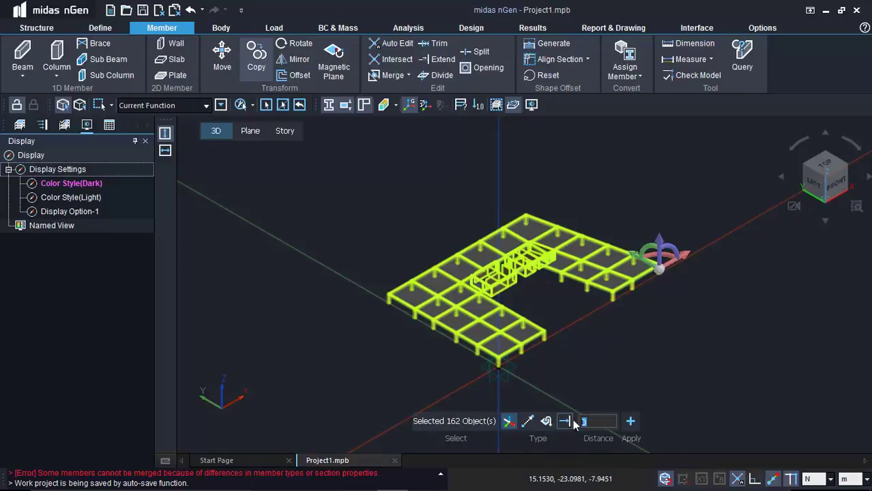
type("3@2.8")
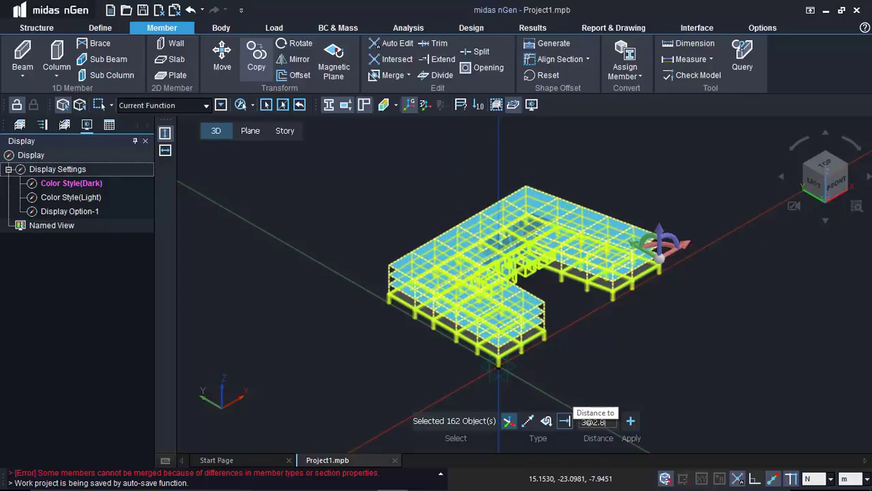
key("Return")
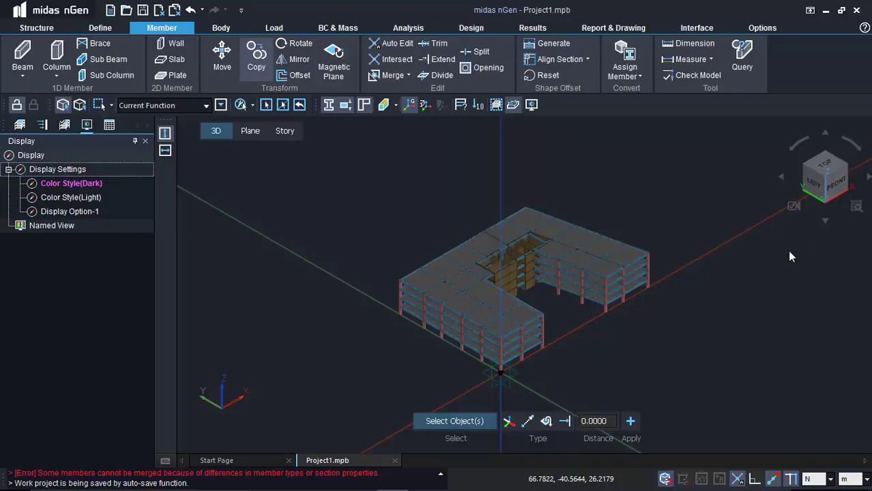
- Extract a grid set named Grid Set-1 from all beams, columns and plates, without assigning bubble names by sub beams or sub columns
left_click_drag(834, 174, 828, 172)
left_click(828, 170)
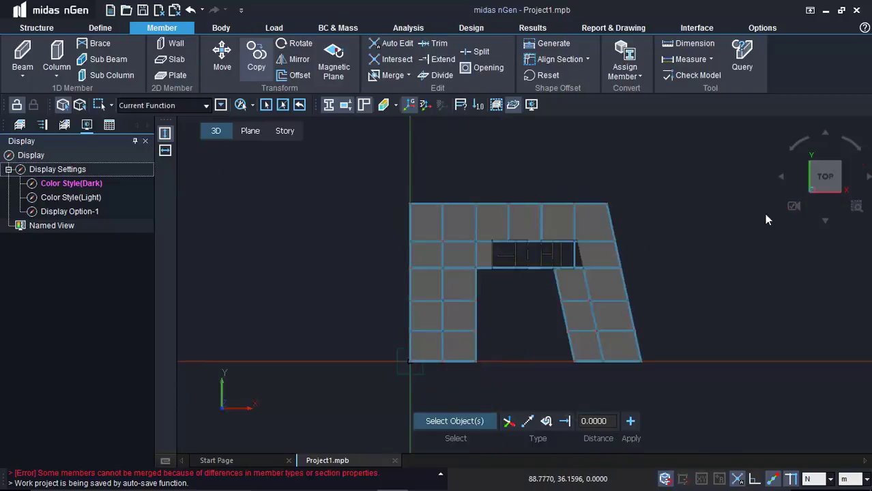
left_click(43, 29)
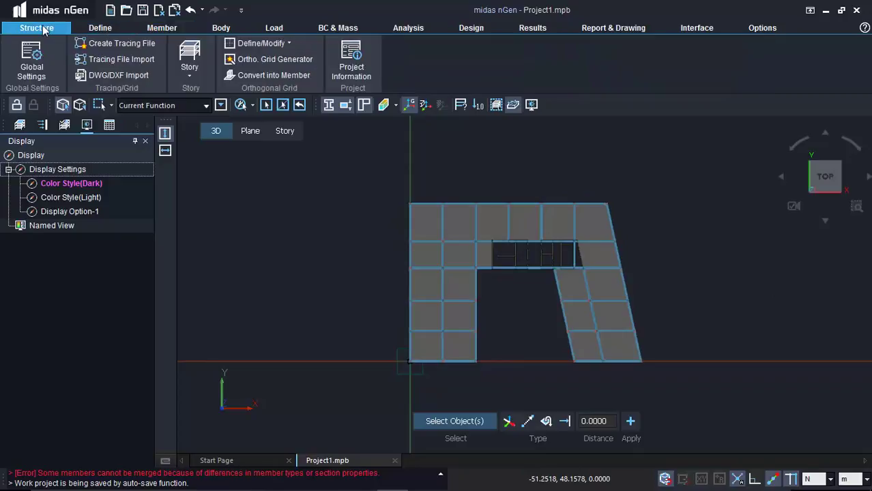
left_click(265, 60)
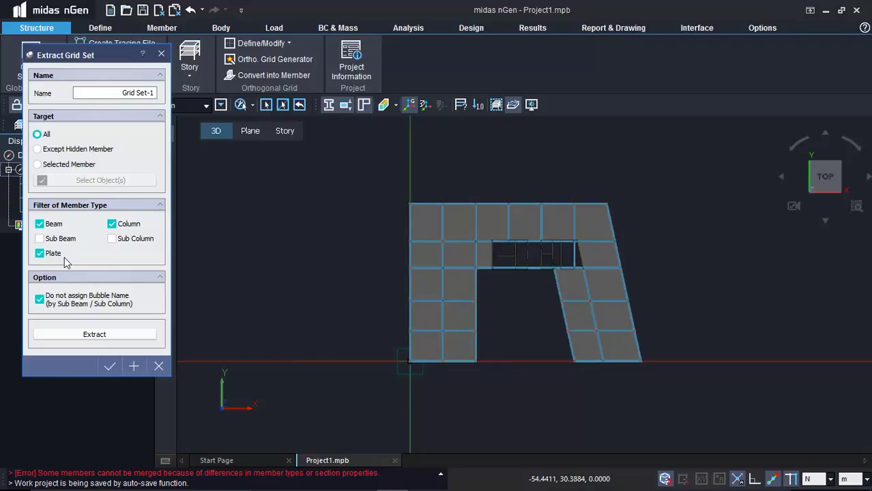
left_click(104, 334)
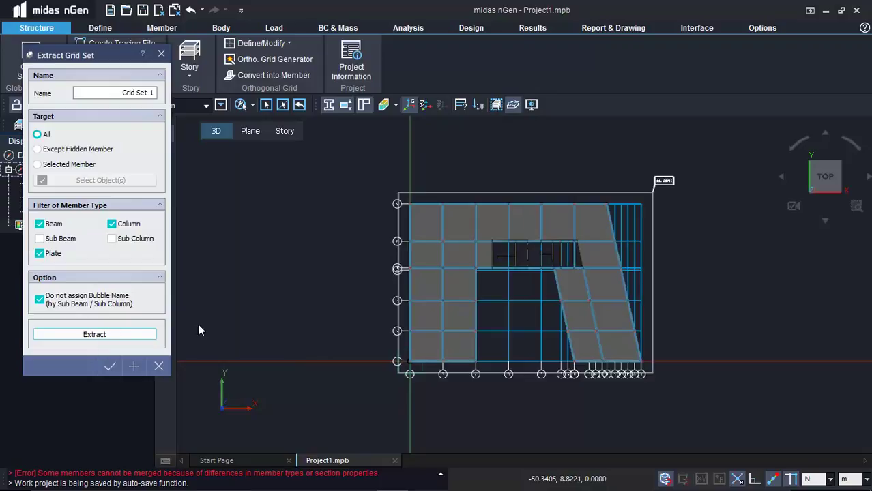
scroll(387, 346, "up", 4)
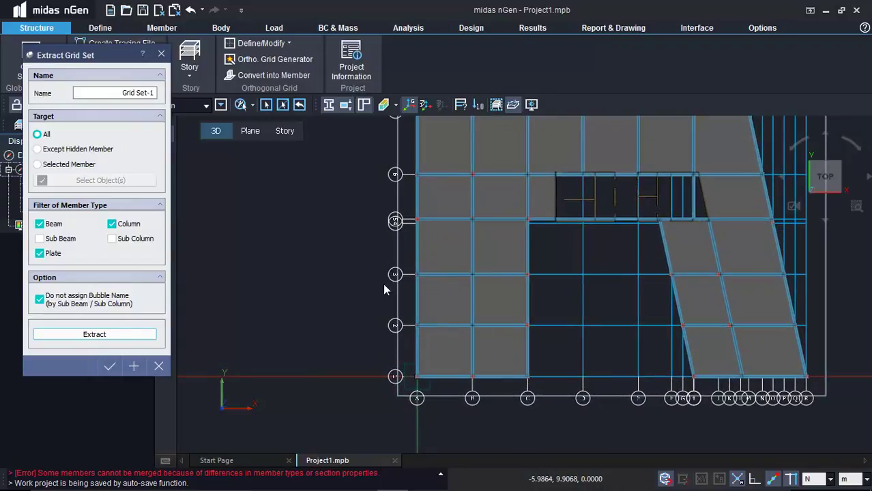
scroll(412, 243, "down", 2)
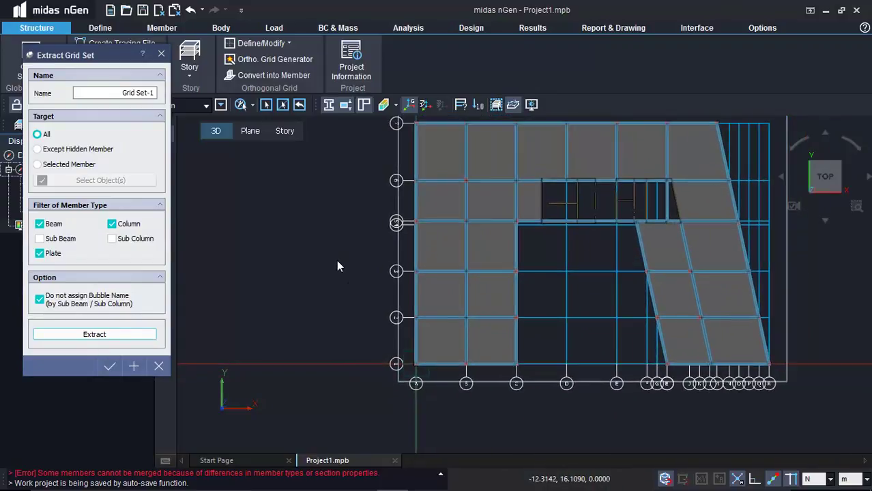
left_click(109, 367)
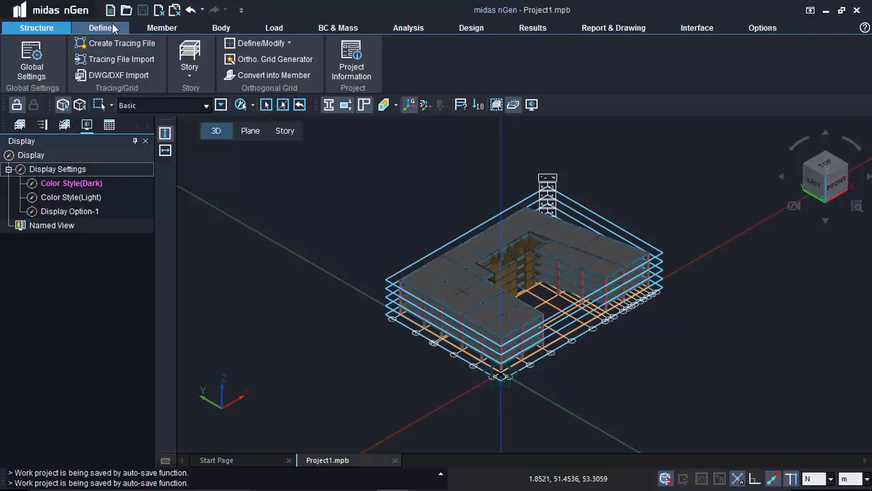
- Show the dimensions of the extracted grid set with the Dimension tool and view the model in plan from the top
left_click(154, 31)
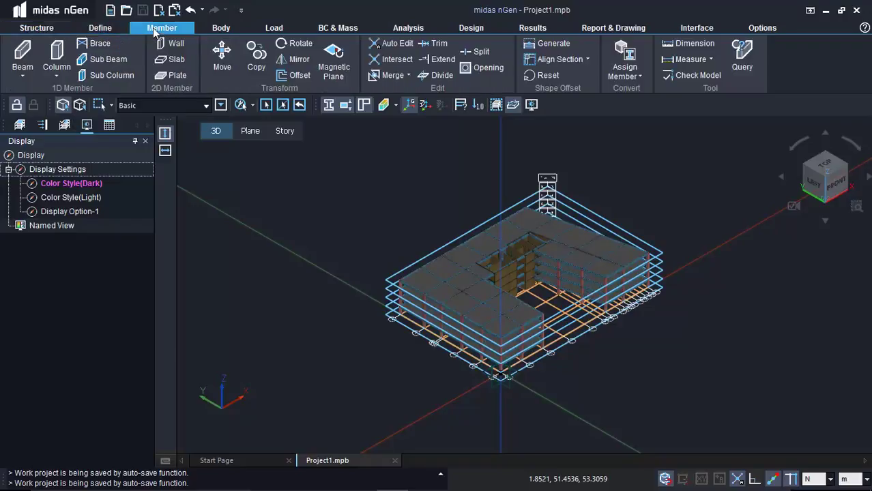
left_click(687, 45)
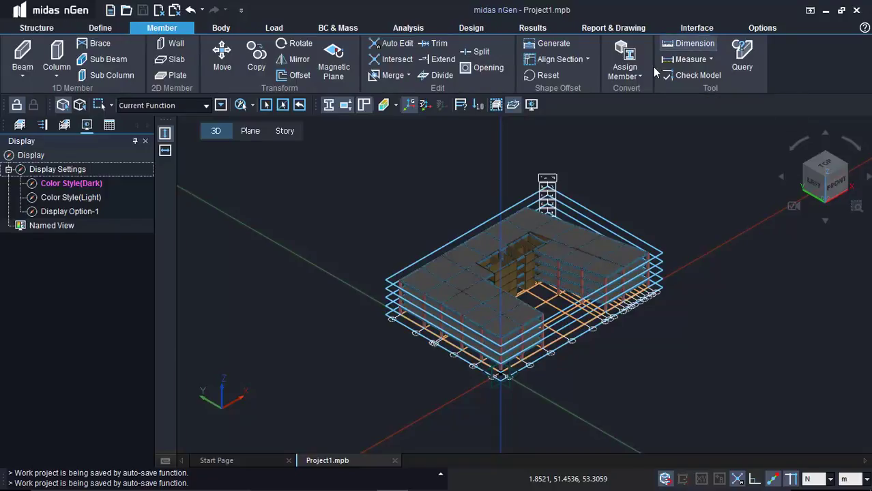
left_click(515, 208)
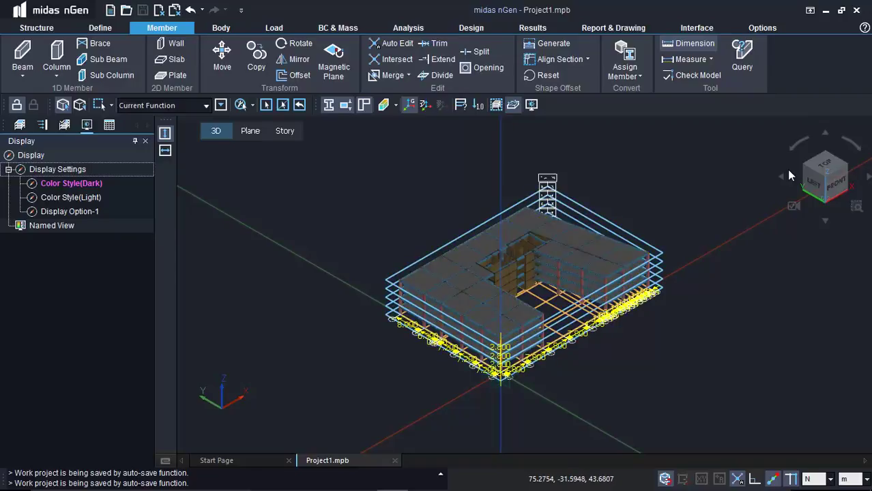
left_click(825, 164)
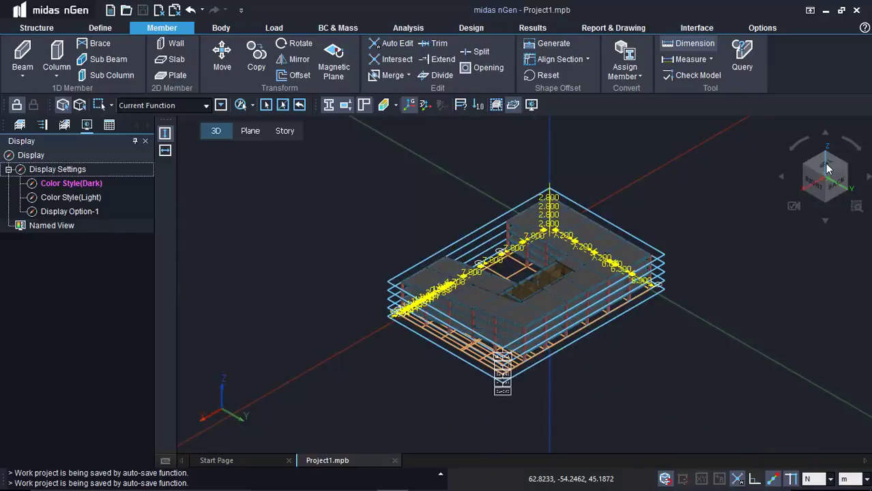
left_click(828, 169)
right_click(686, 249)
left_click(681, 207)
scroll(442, 326, "up", 3)
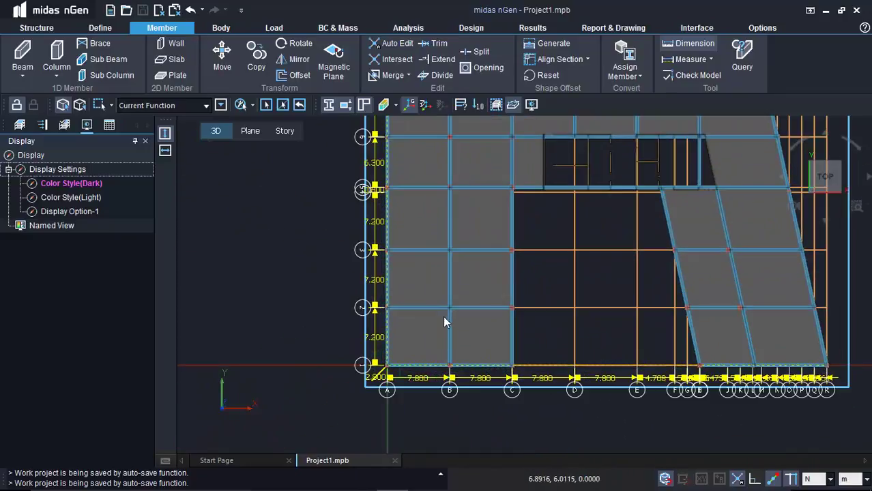
- Set the dimension between grid lines A and B to 9 m
scroll(442, 321, "down", 3)
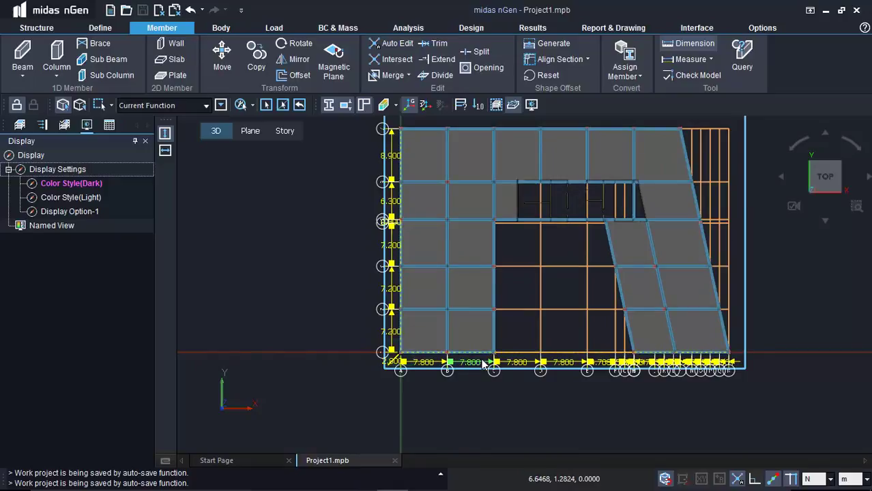
scroll(415, 355, "up", 3)
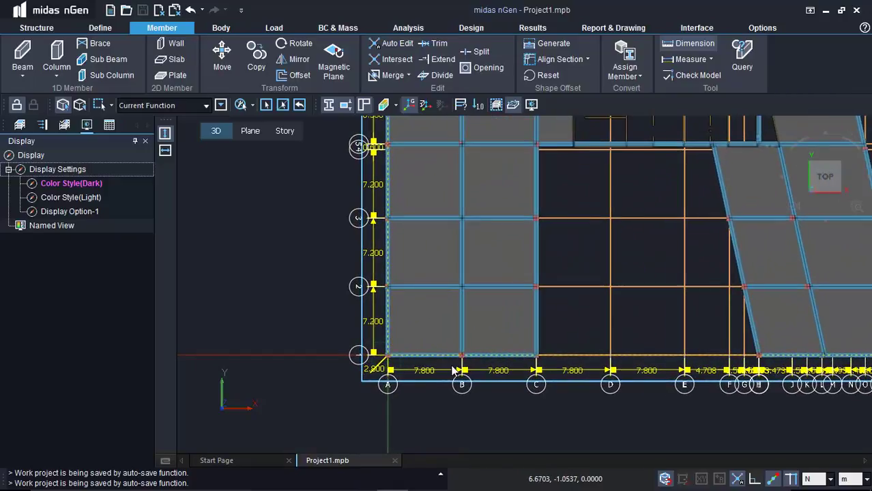
scroll(428, 377, "up", 1)
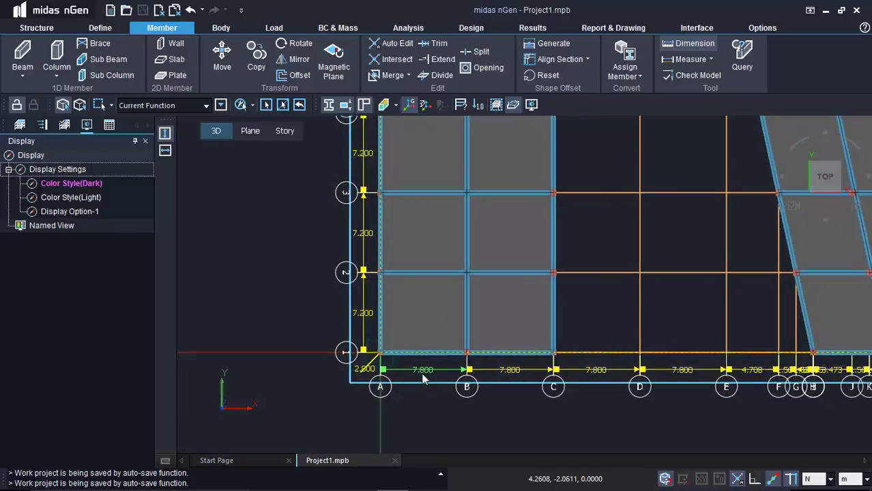
left_click(463, 371)
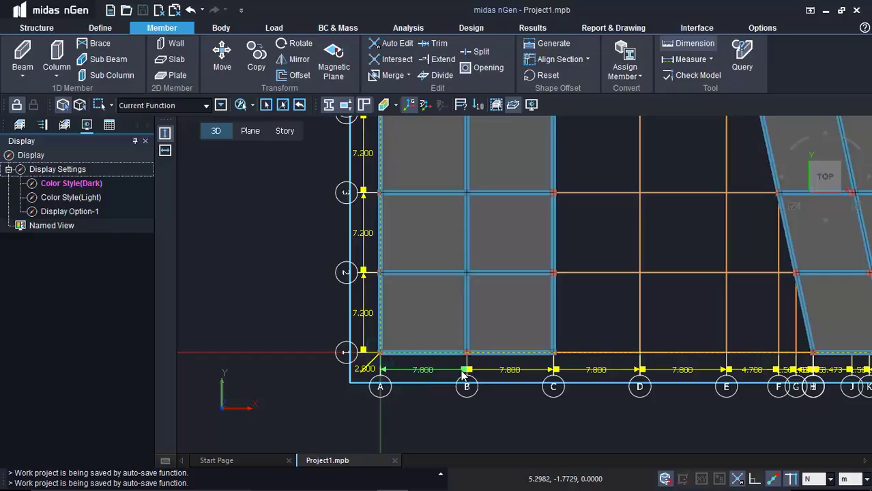
left_click(422, 371)
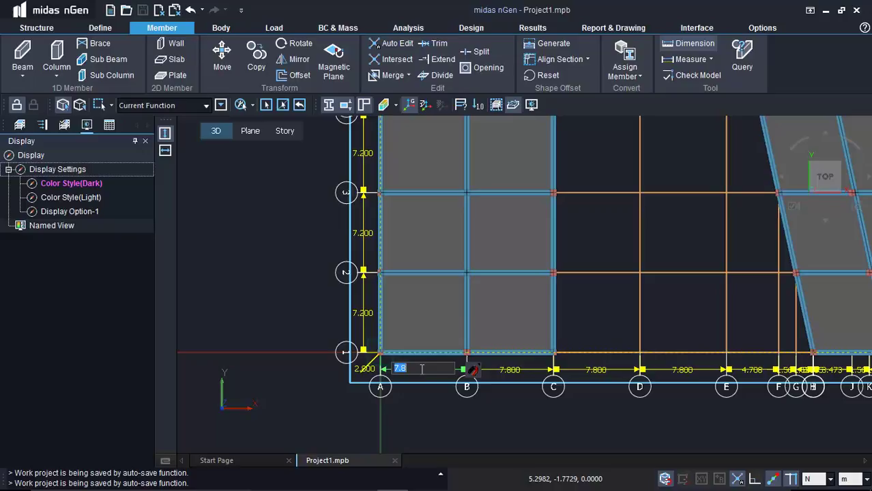
key("BackSpace")
type("9")
key("Return")
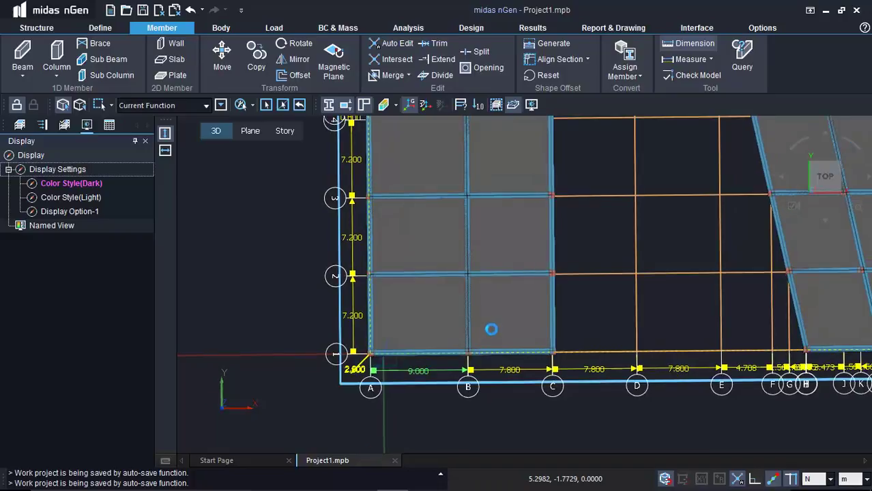
scroll(494, 330, "up", 3)
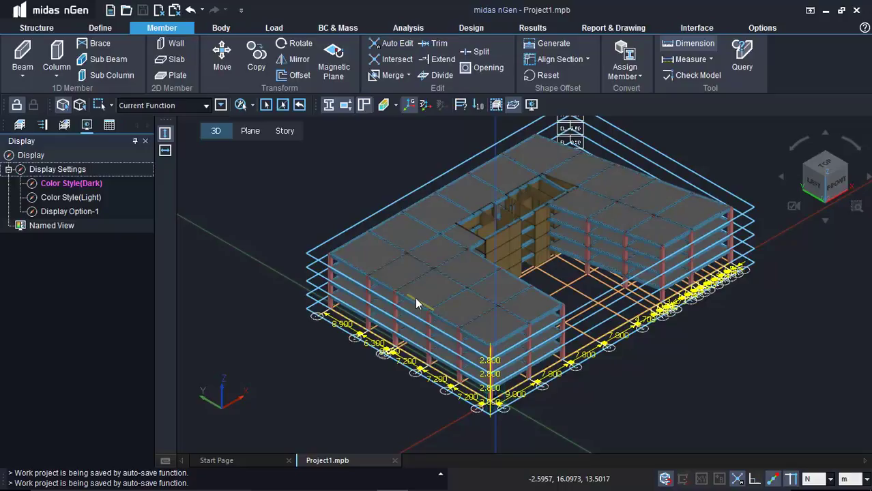
- Hide the grid in the model tree and collapse its Grid and Property branches
left_click(100, 27)
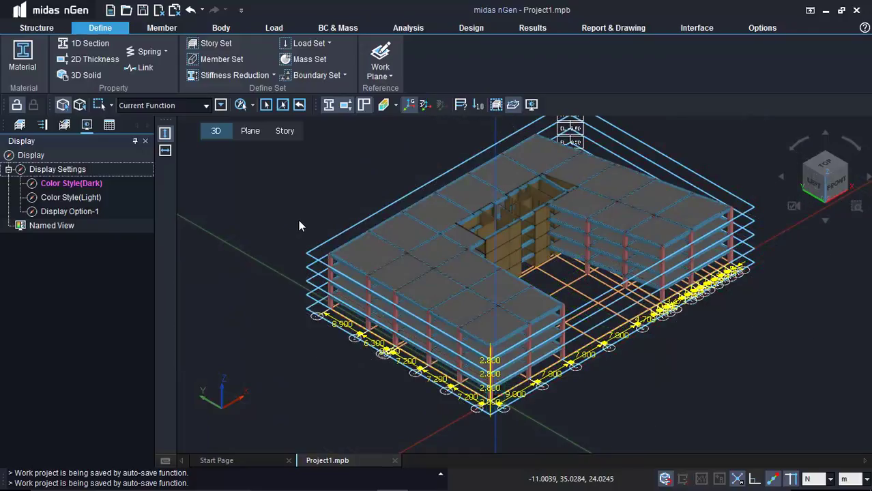
left_click(41, 125)
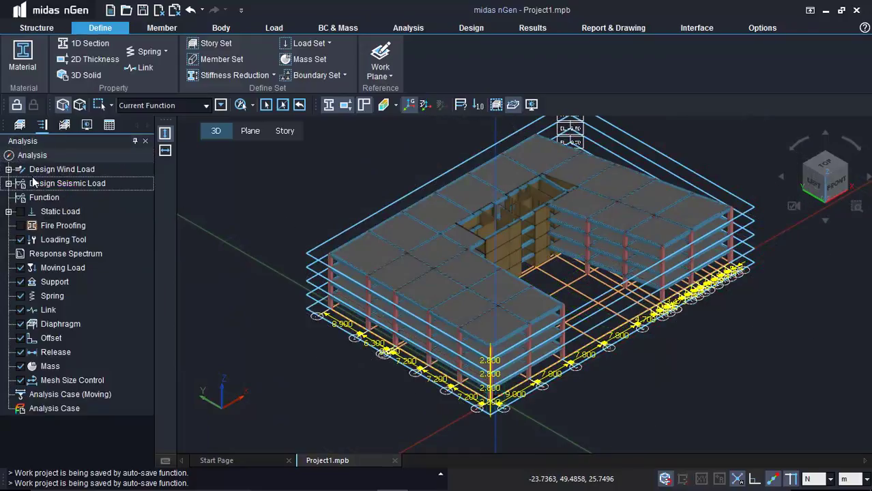
left_click(20, 124)
left_click(21, 225)
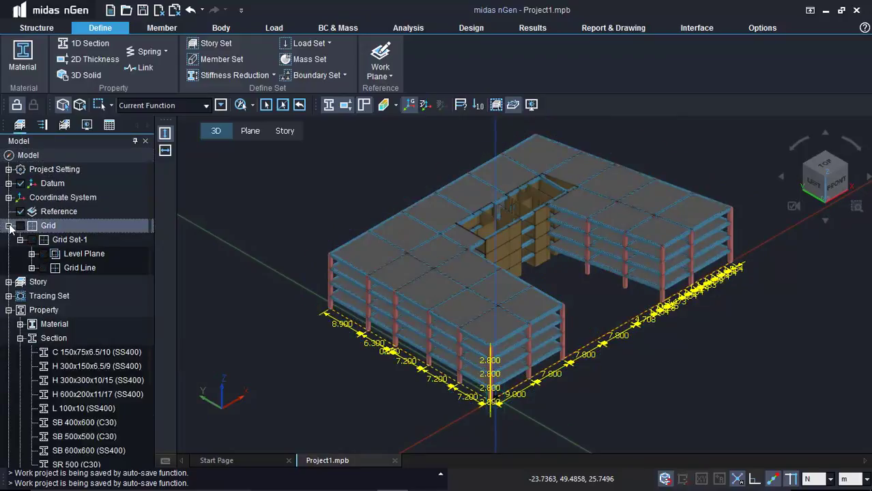
left_click(9, 225)
left_click(9, 267)
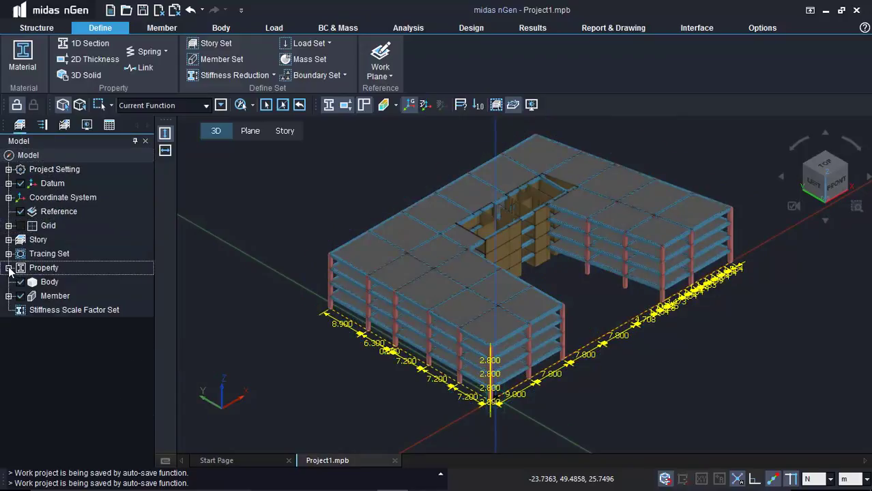
left_click(59, 211)
- Turn off the Dimension display for the building model
left_click(162, 27)
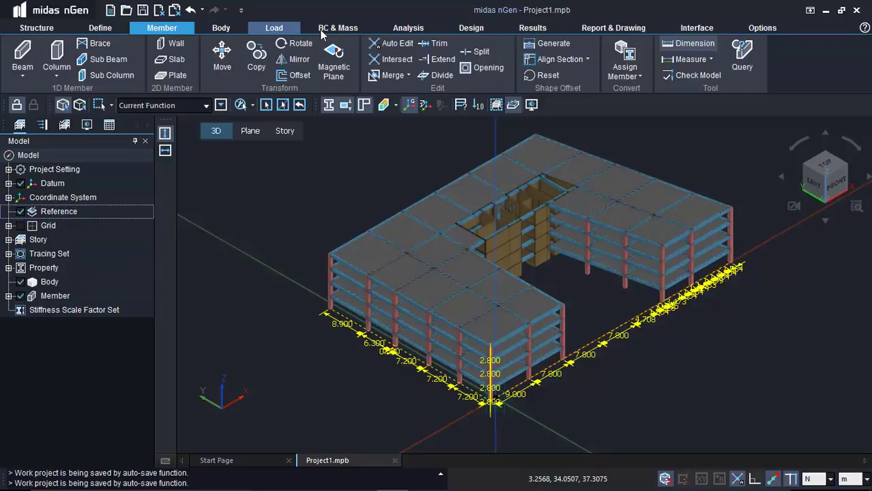
left_click(696, 43)
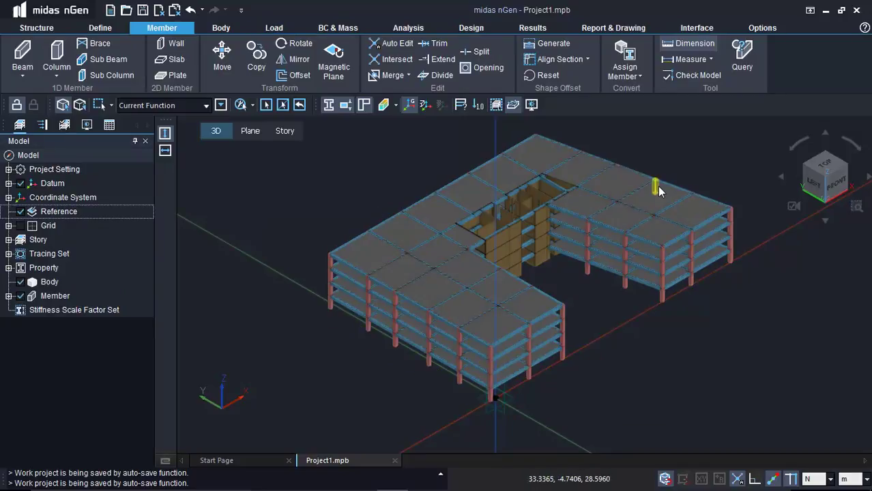
scroll(657, 186, "down", 2)
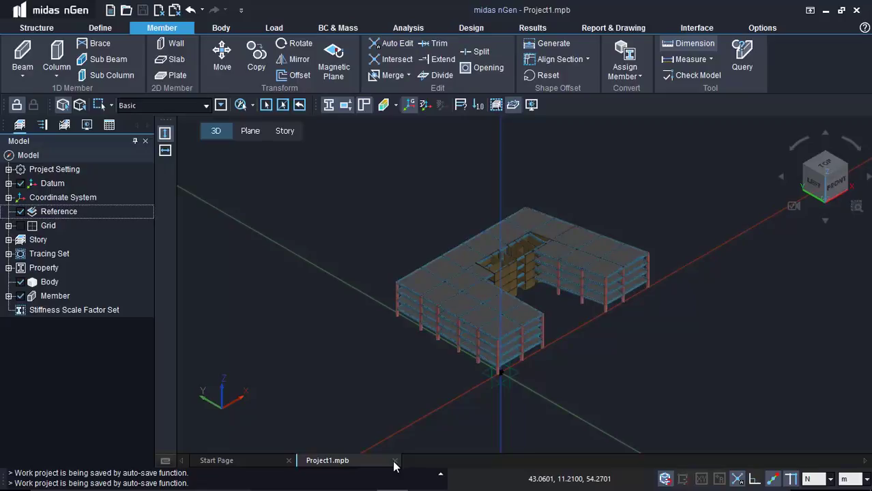
- Close Project1.mpb and save the new empty project as Project2.mpb in the 2016-10-18 nGen Seminar Presentation folder
left_click(393, 460)
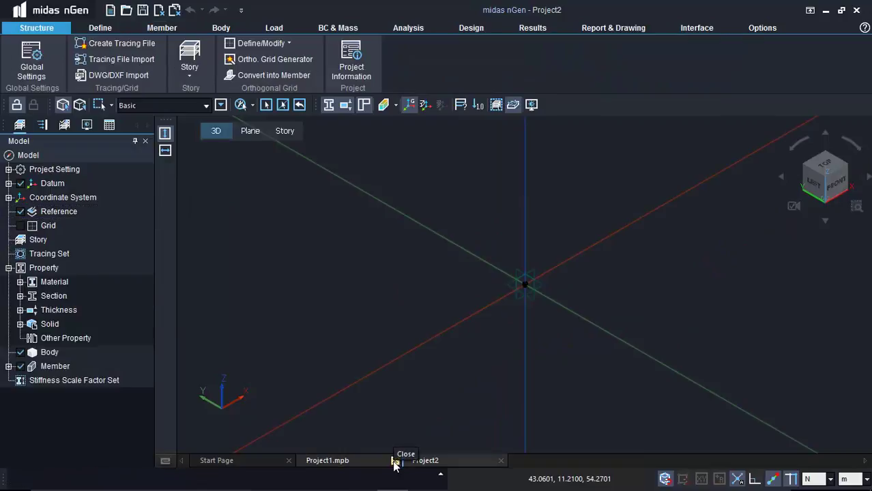
left_click(394, 462)
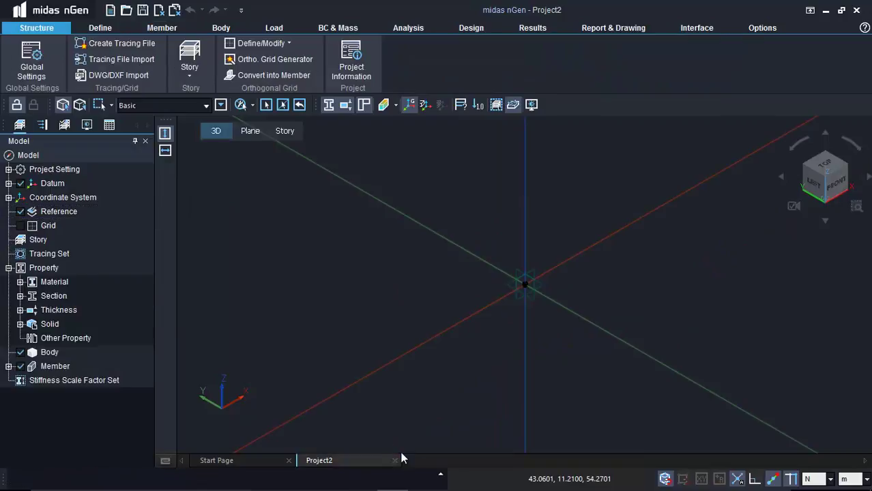
key("alt+Tab")
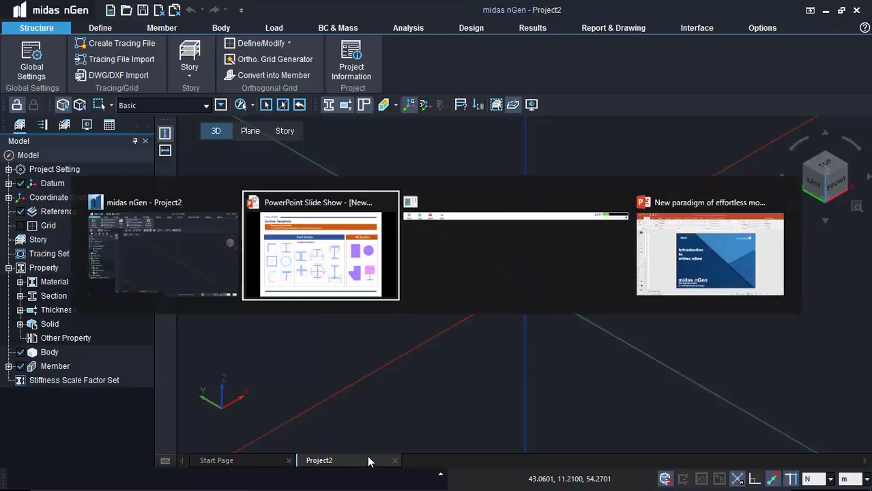
key("alt+Tab")
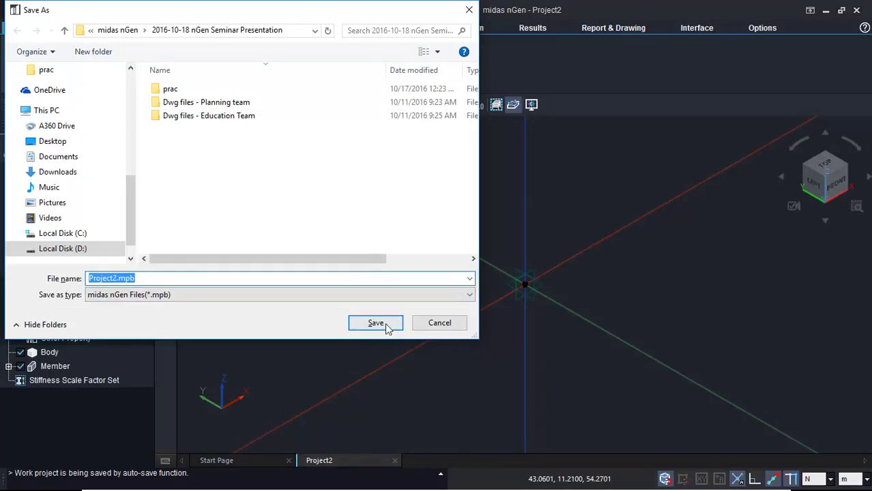
left_click(386, 324)
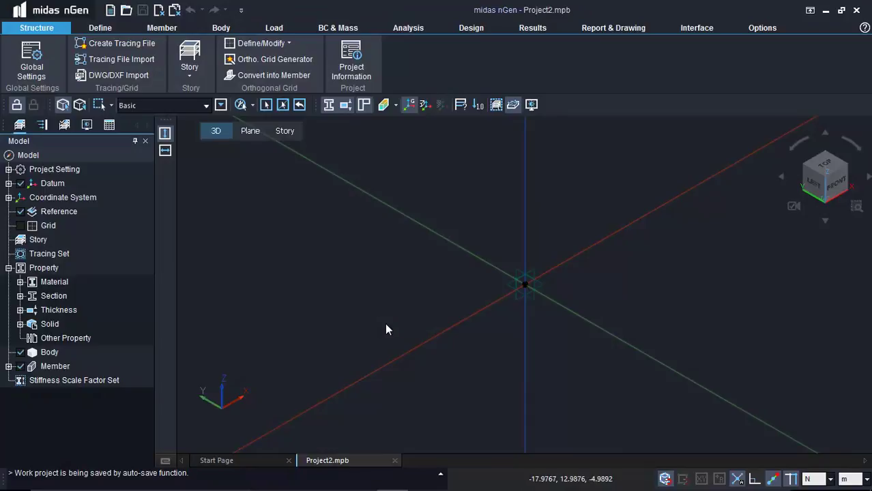
- Switch to the PowerPoint slide show to view the Section Template slide
key("alt+Tab")
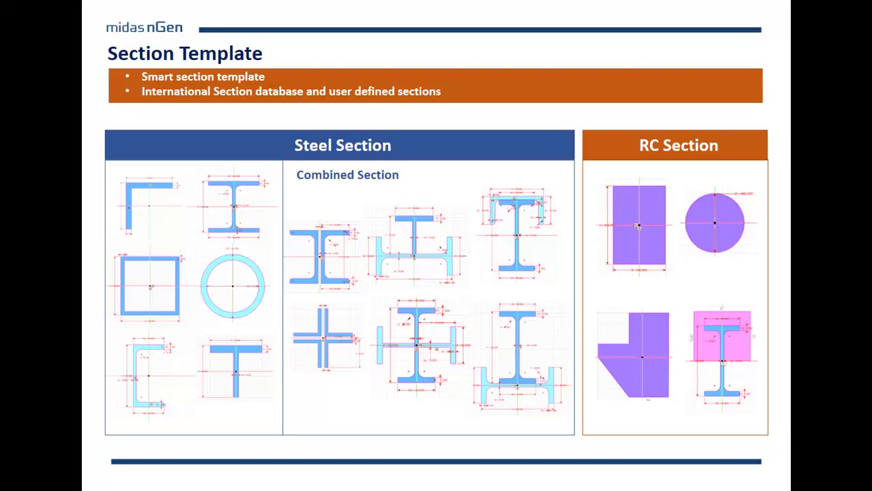
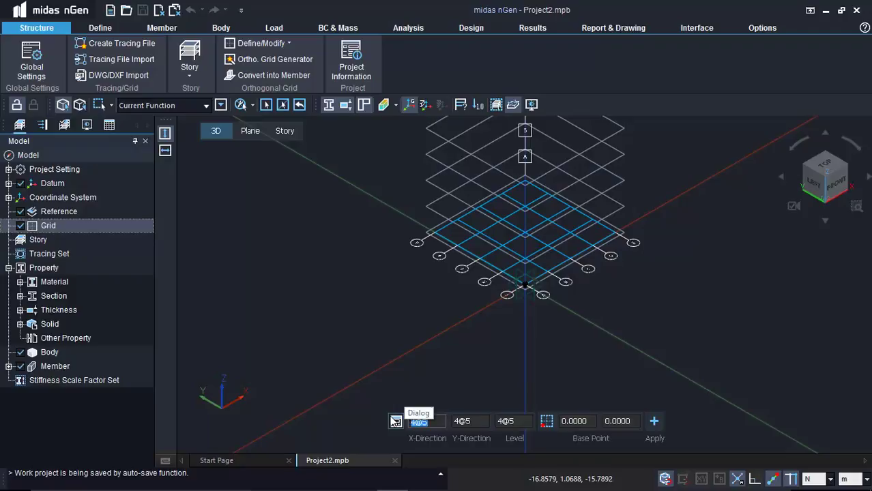
type("2")
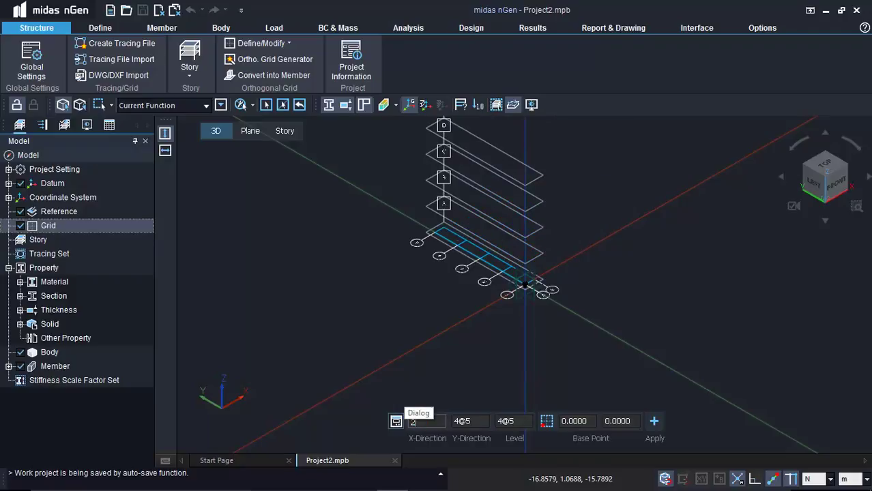
type("@4.5,")
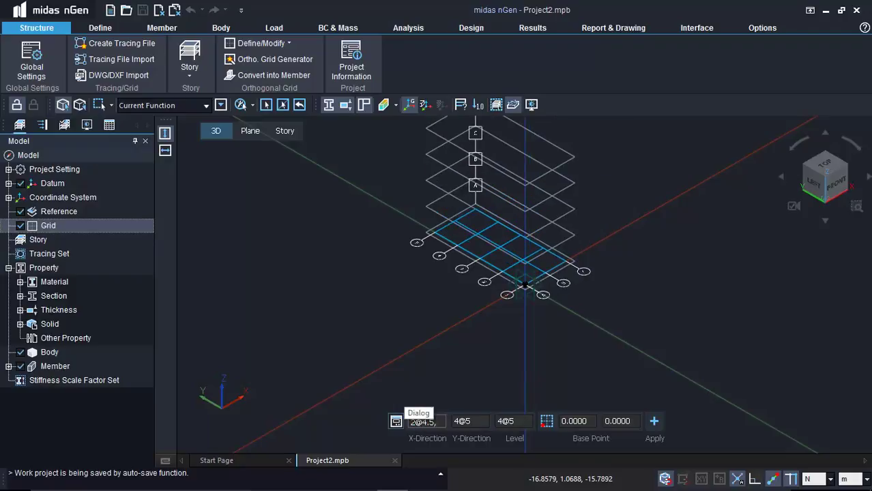
type("6,2@4.")
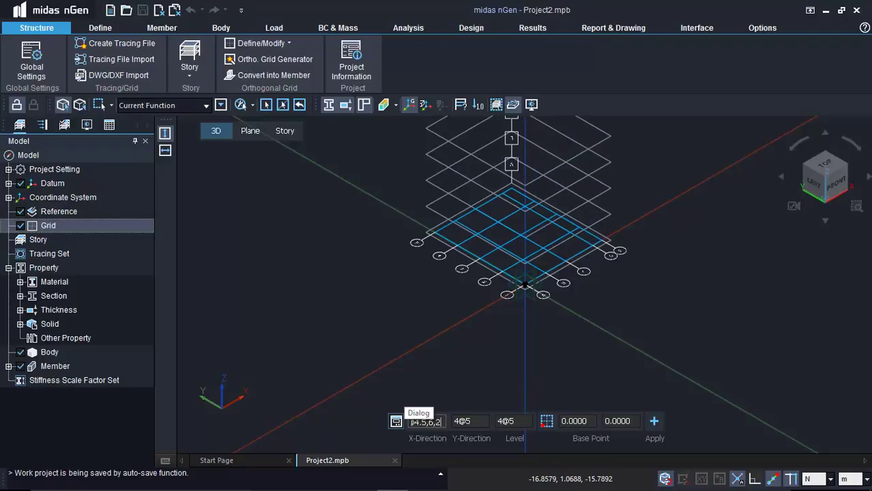
type("5")
key("Tab")
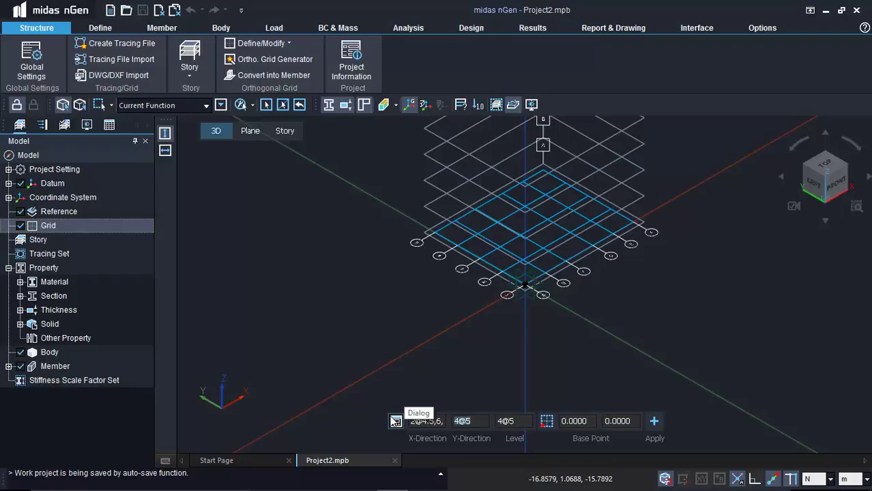
type("4@")
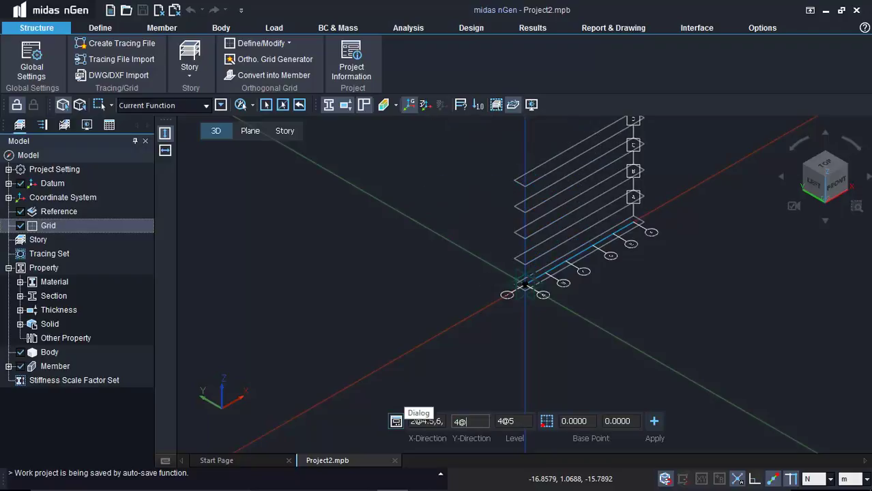
type("5.5")
key("Tab")
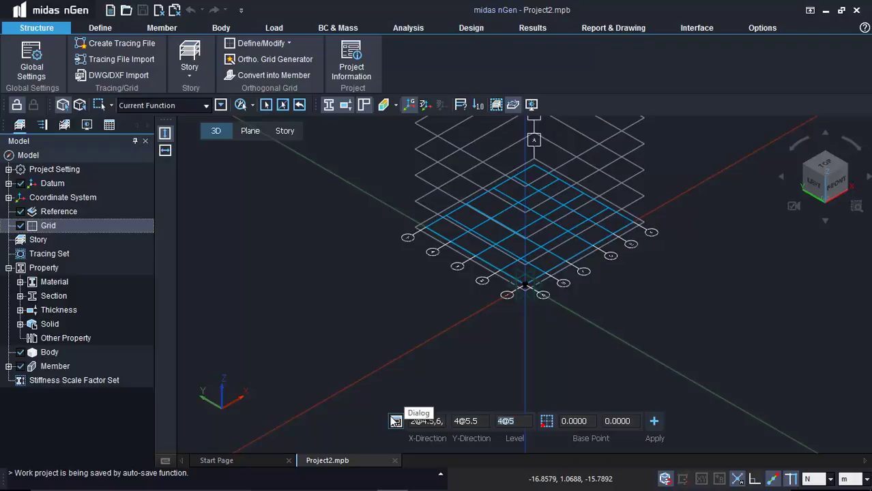
type("4@2.75")
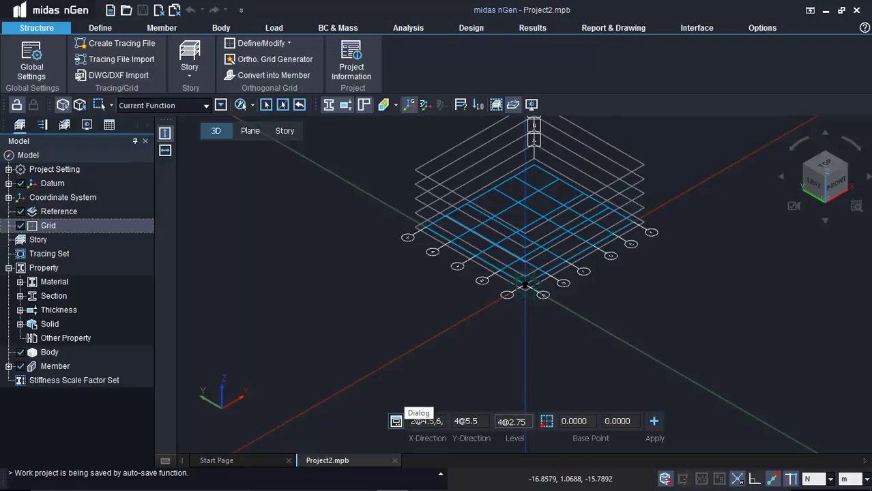
key("Return")
- Switch to a plane view that isolates the grid's level plane at 2.75 m elevation
left_click(827, 180)
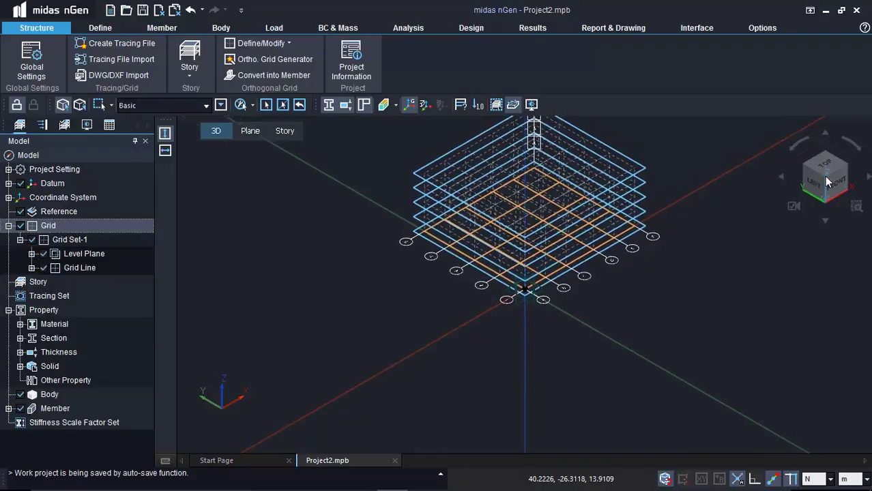
left_click(250, 131)
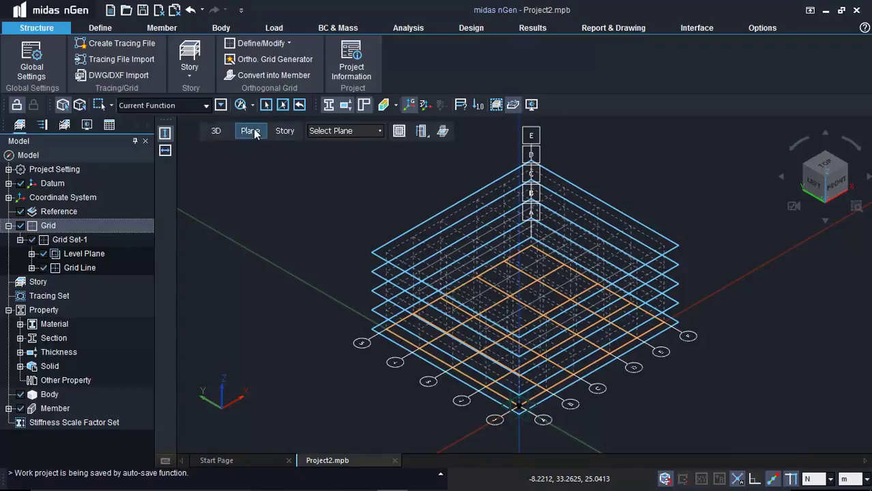
left_click(376, 331)
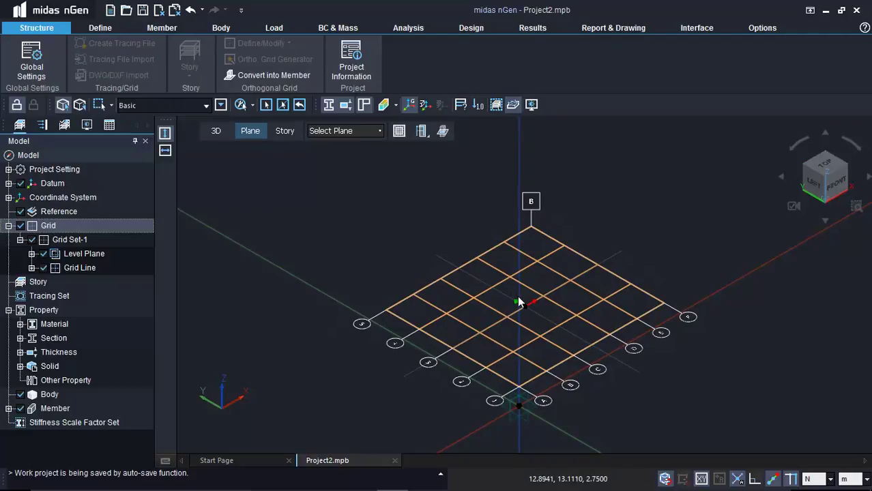
- Draw a 24 m beam with section H 600x200x11/17 along grid line 5, from grid A to grid F
left_click(161, 27)
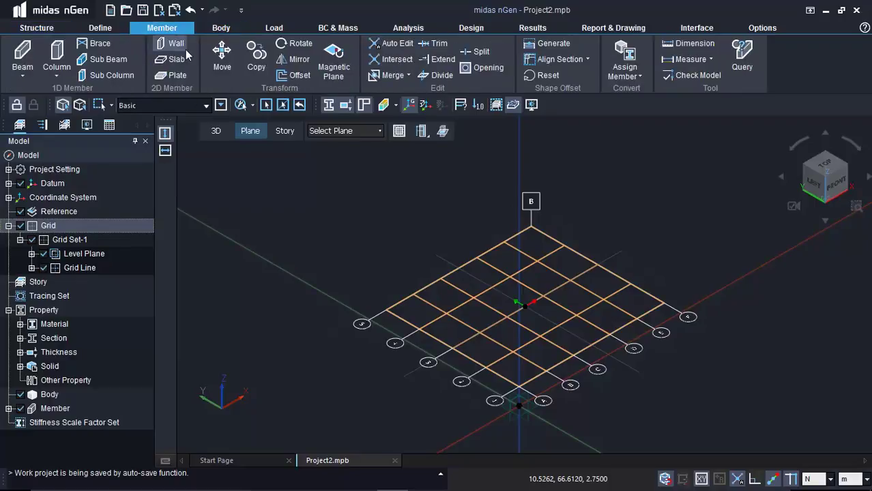
left_click(22, 55)
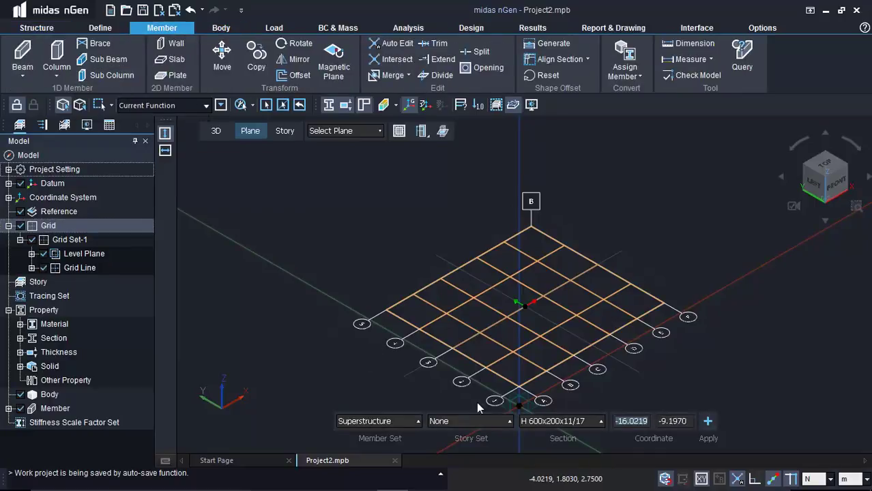
left_click(536, 421)
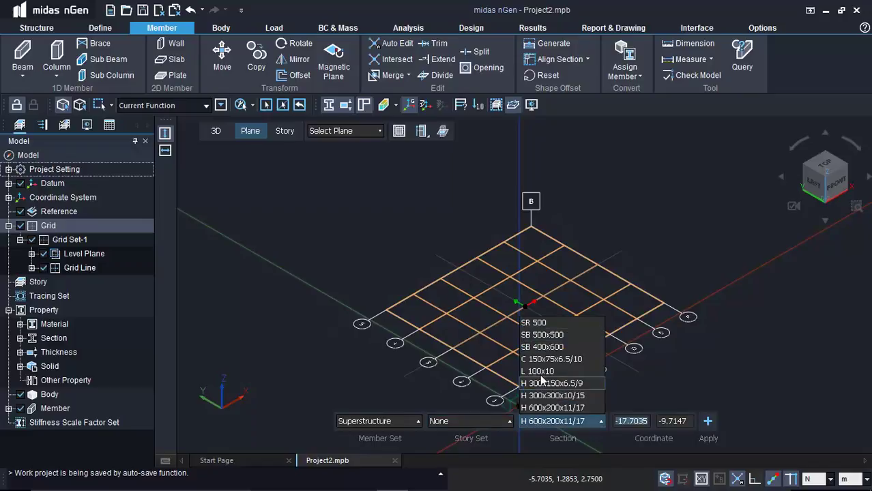
left_click(579, 407)
scroll(393, 317, "up", 1)
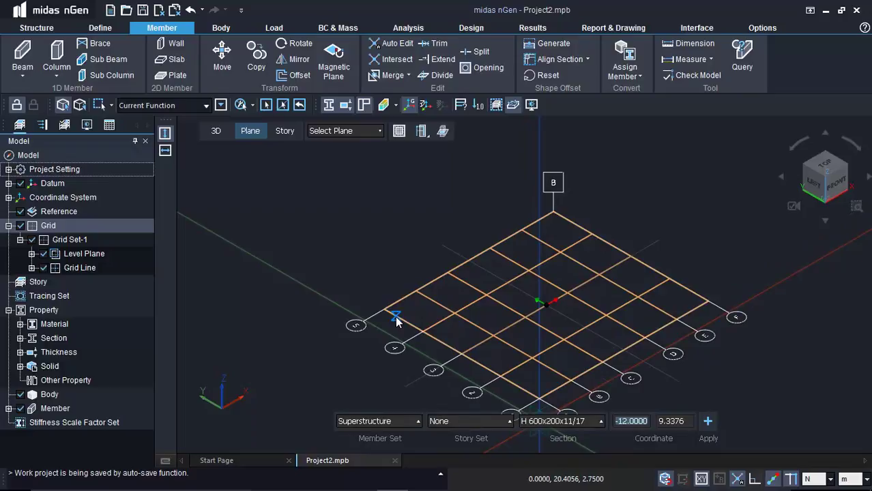
left_click(385, 310)
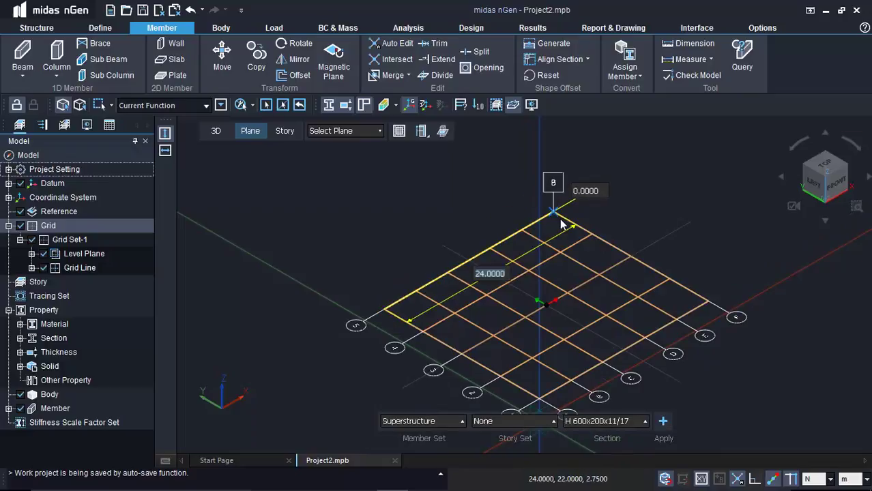
left_click(553, 212)
left_click(706, 300)
key("Escape")
key("ctrl+z")
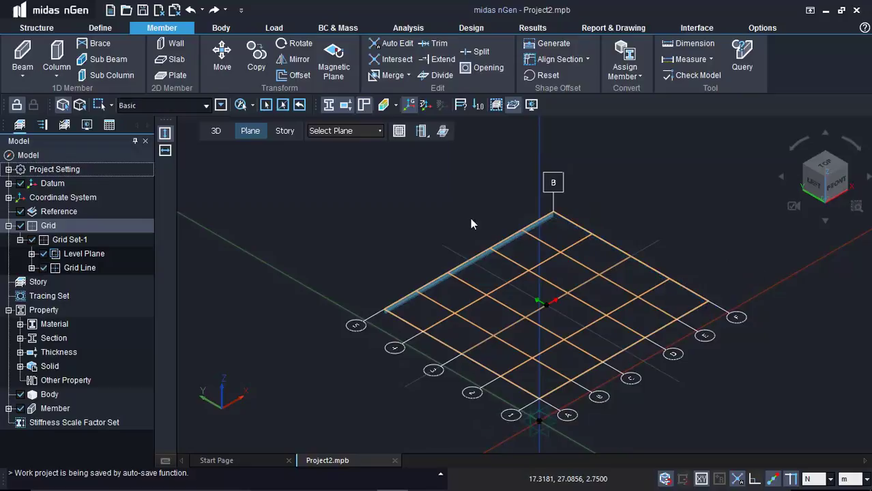
- Draw another H 600x200x11/17 beam along grid line F, from grid line 5 to grid line 1
left_click(37, 73)
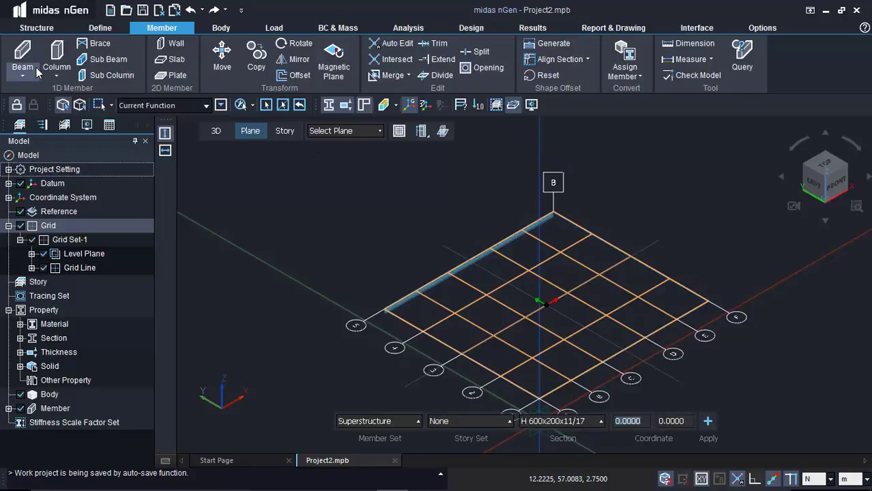
left_click(551, 212)
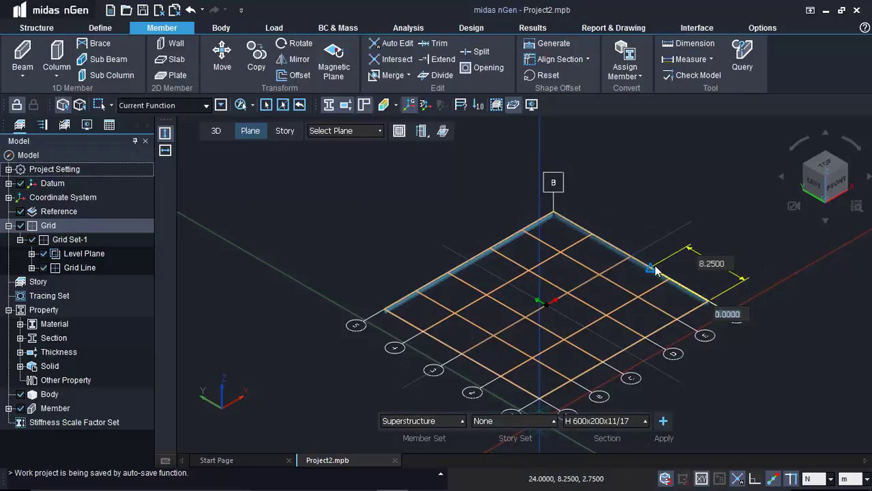
left_click(709, 300)
key("Escape")
- Copy the beam on grid line F point to point onto grid lines E, D, C, B and A
scroll(651, 272, "up", 4)
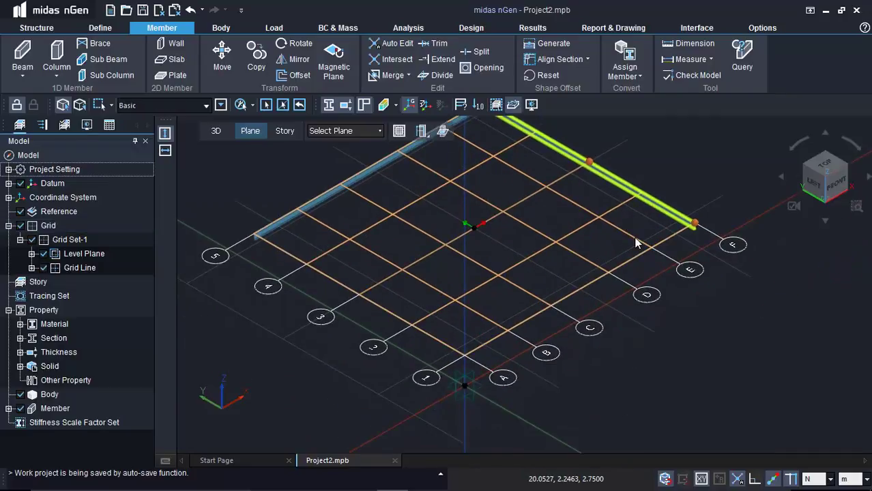
key("ctrl+c")
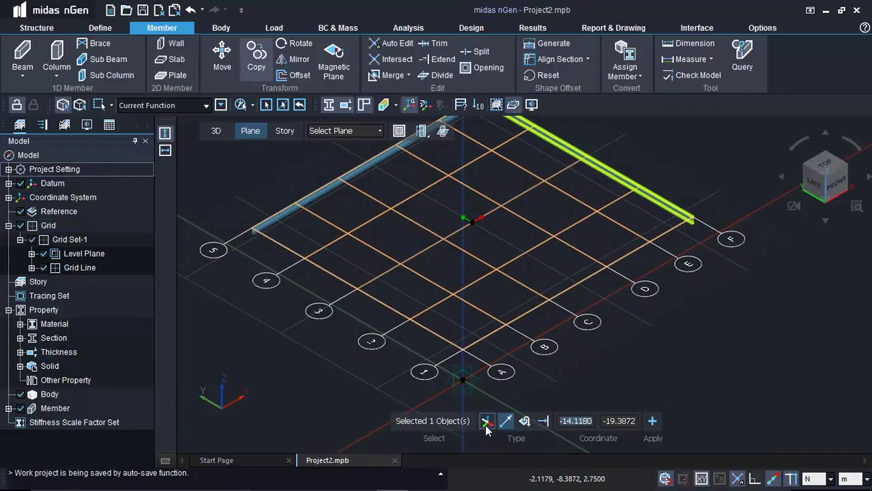
scroll(689, 222, "up", 2)
left_click(693, 216)
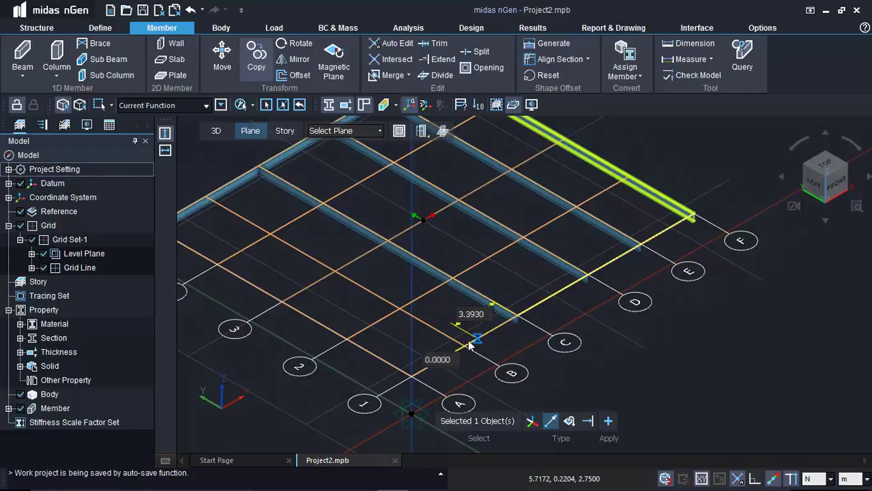
left_click(409, 384)
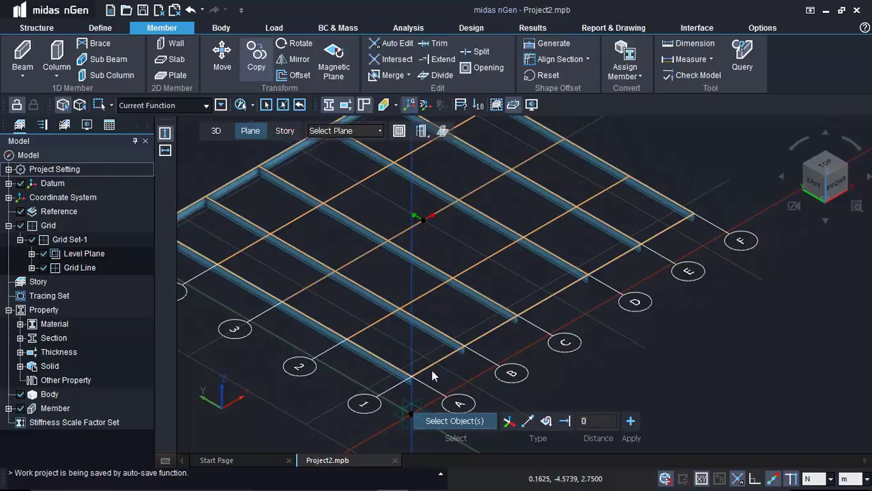
- Copy the beam on grid line 5 point to point onto grid lines 4, 3, 2 and 1
left_click(247, 180)
left_click(527, 422)
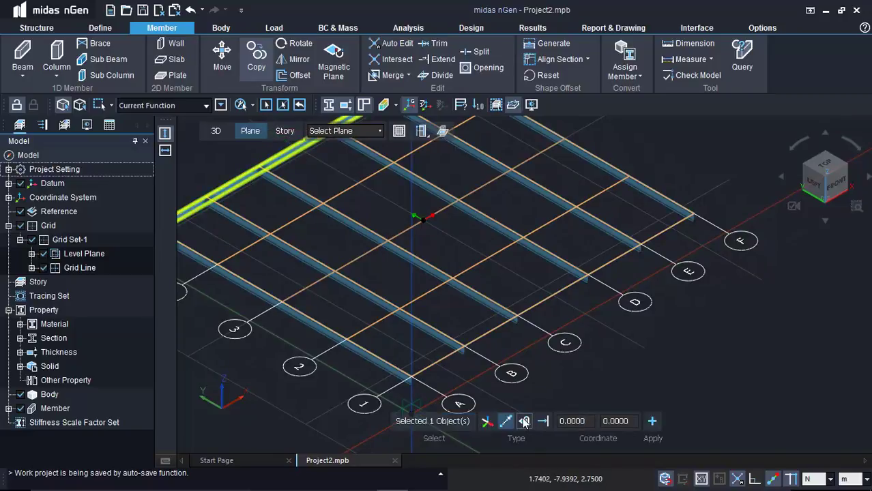
left_click(280, 179)
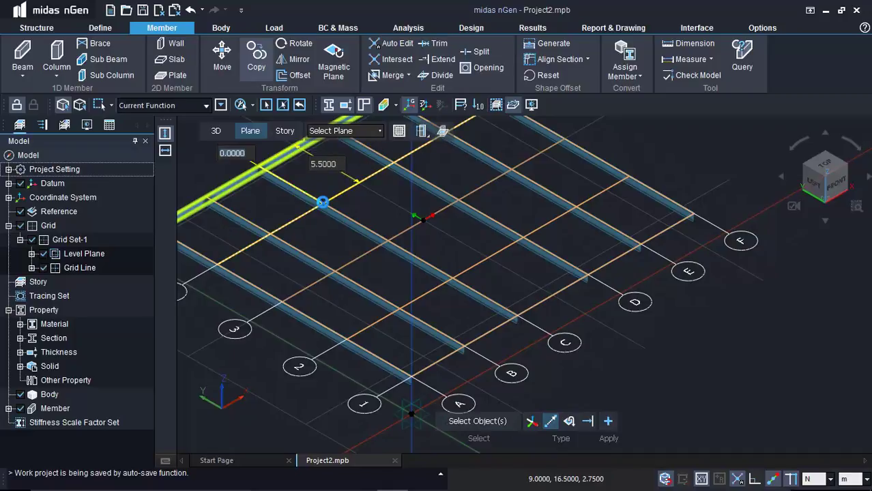
left_click(379, 241)
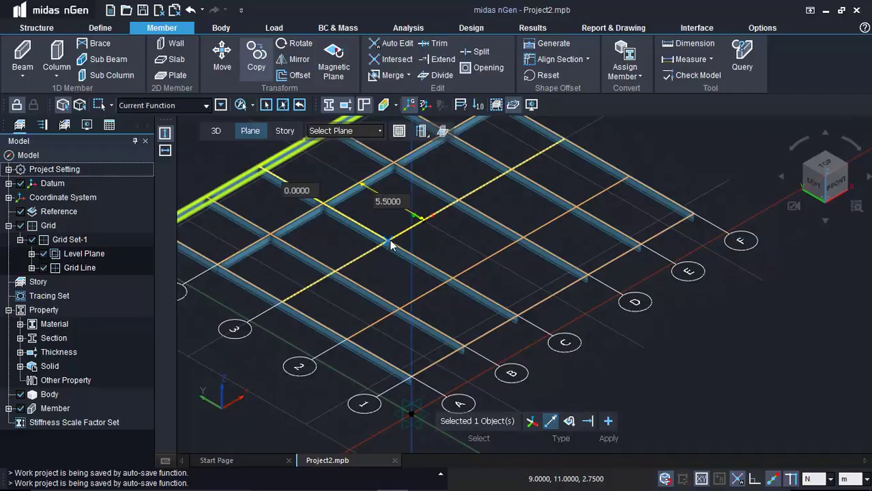
left_click(519, 316)
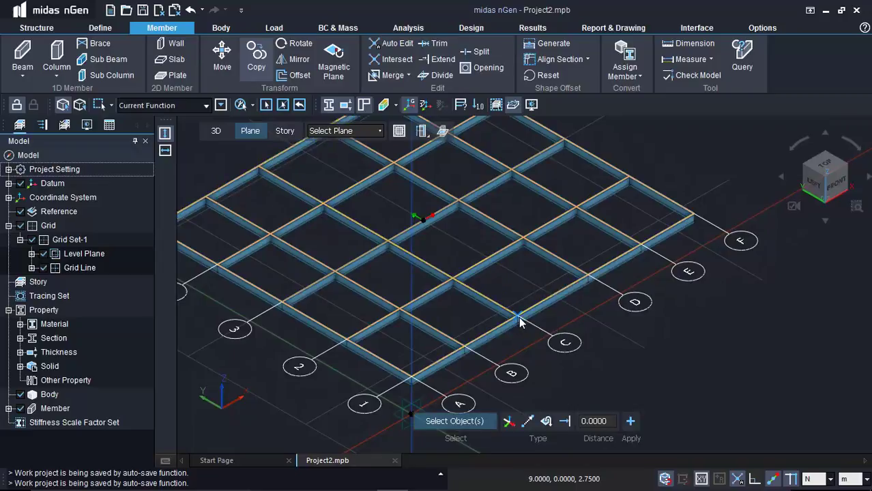
left_click(216, 130)
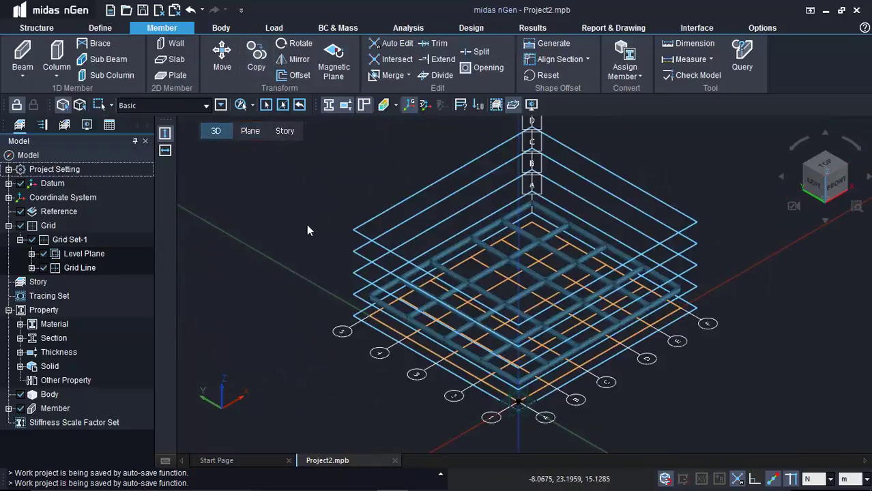
left_click_drag(287, 173, 711, 401)
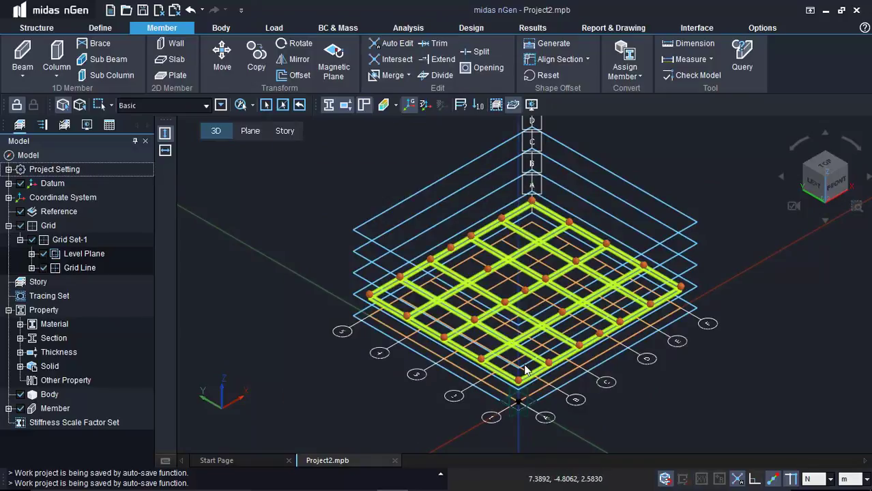
scroll(350, 321, "up", 2)
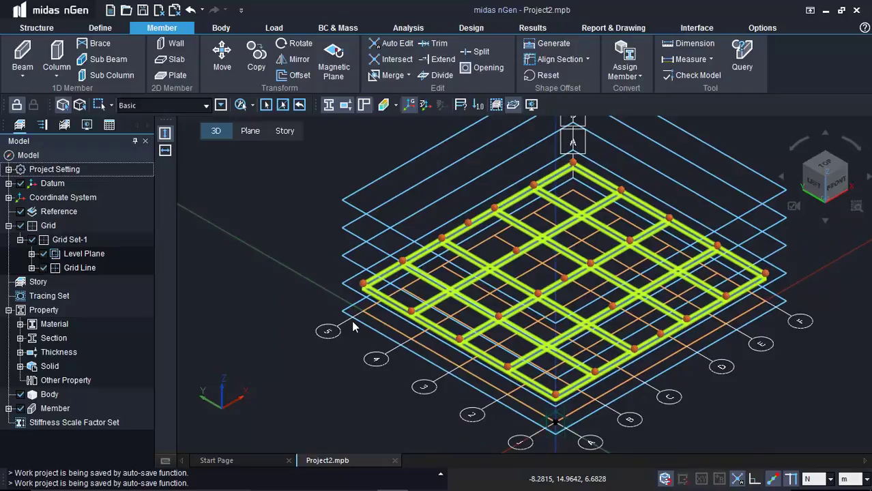
key("ctrl+c")
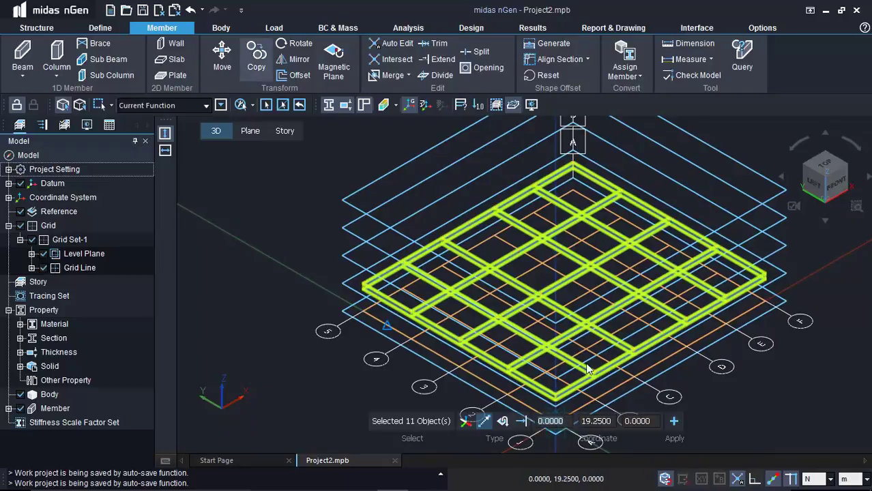
left_click(467, 422)
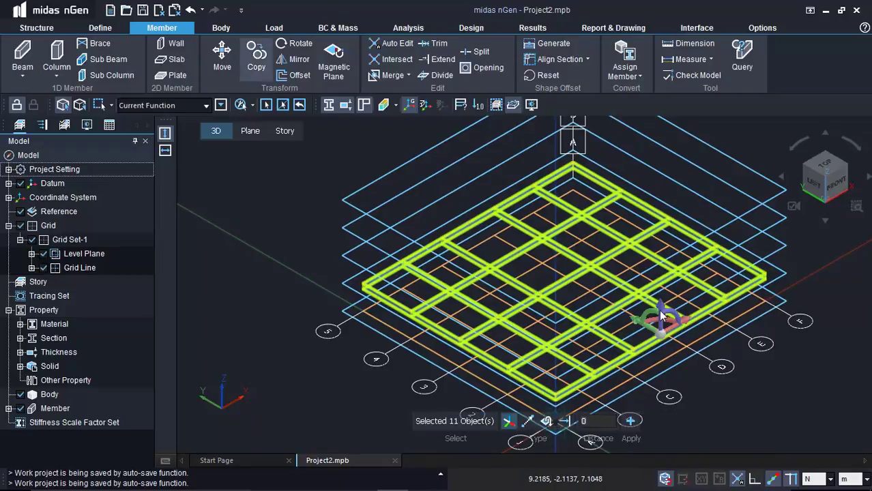
left_click(508, 423)
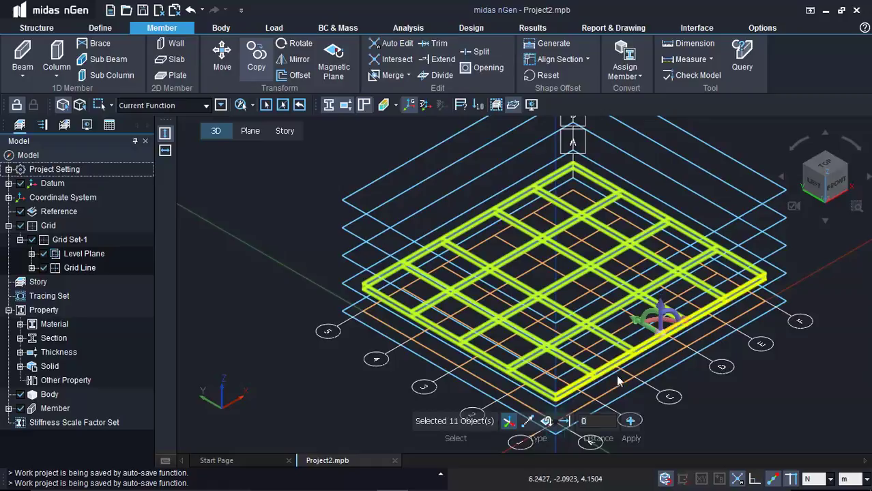
left_click(595, 421)
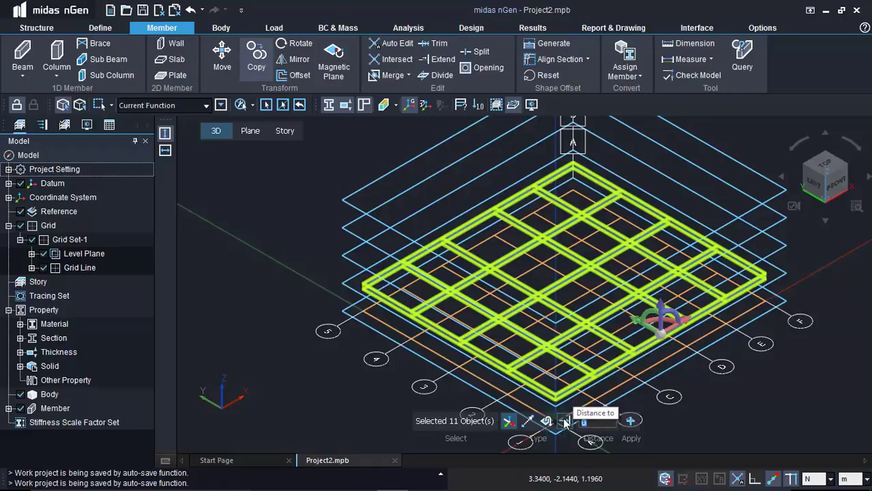
type("3@2.8")
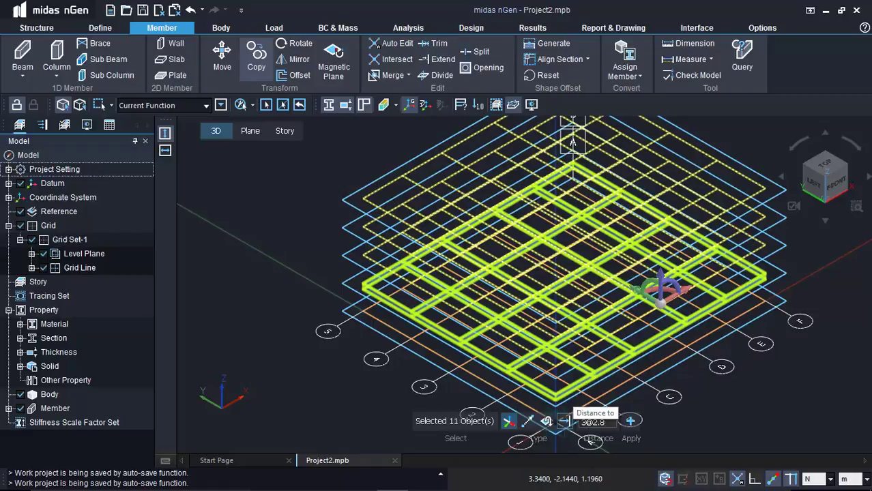
key("Return")
middle_click_drag(565, 423, 369, 294)
scroll(369, 291, "up", 5)
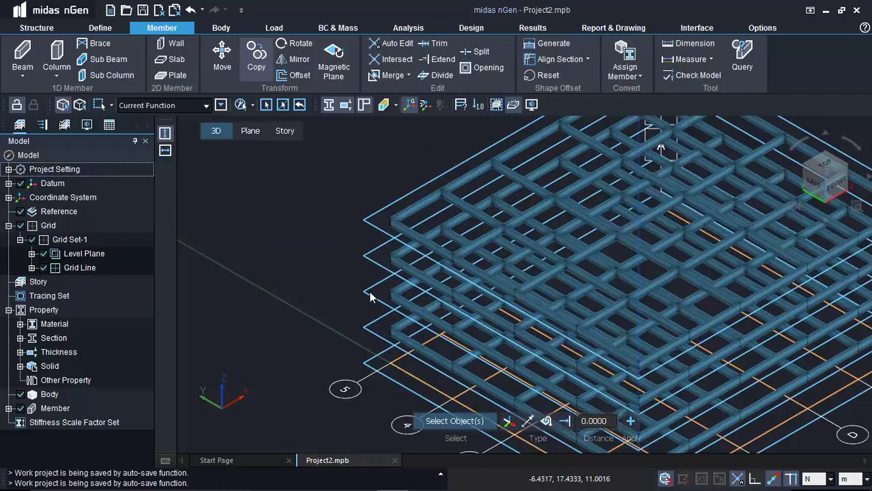
- Switch from the full 3D view to the plane view of grid line A
left_click(756, 482)
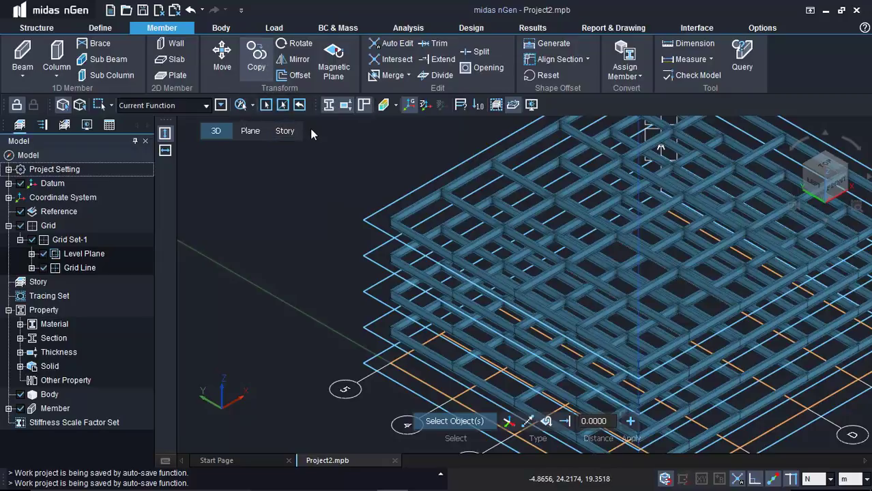
scroll(356, 184, "down", 3)
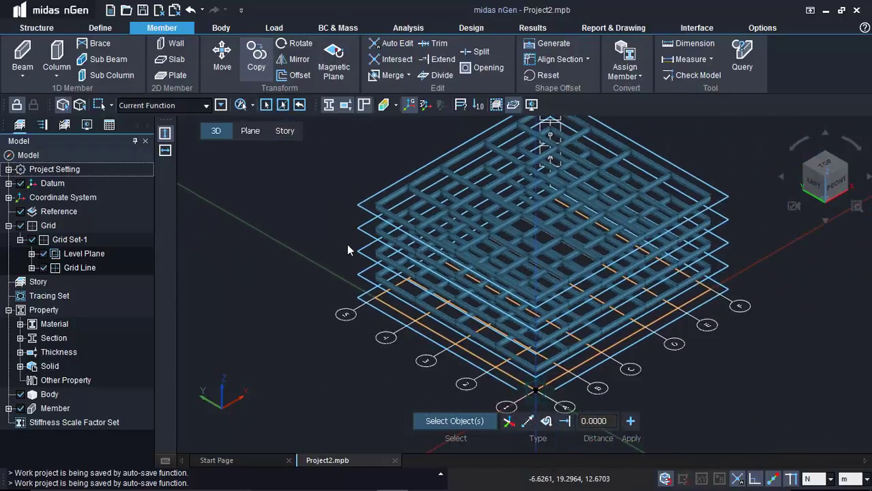
left_click(247, 131)
left_click(381, 290)
scroll(376, 272, "up", 2)
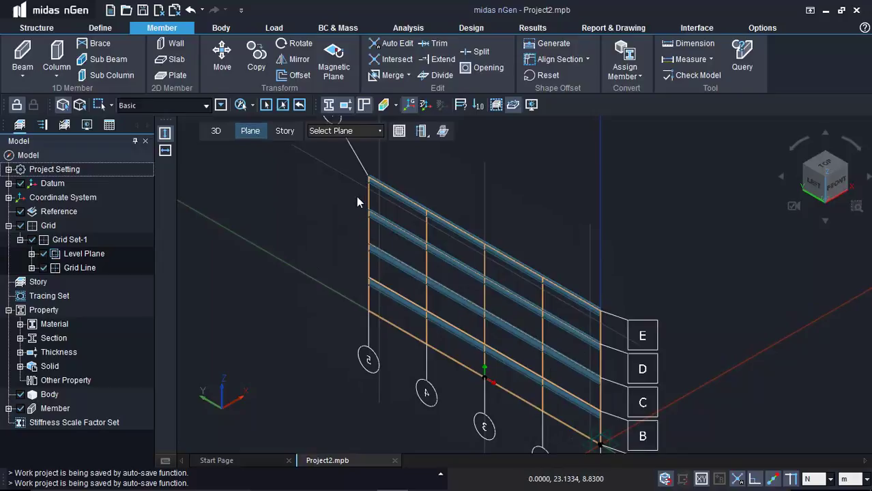
- Draw an SB 500x500 column at grid line 5 on grid line A, from the uppermost level down to the base
left_click(57, 58)
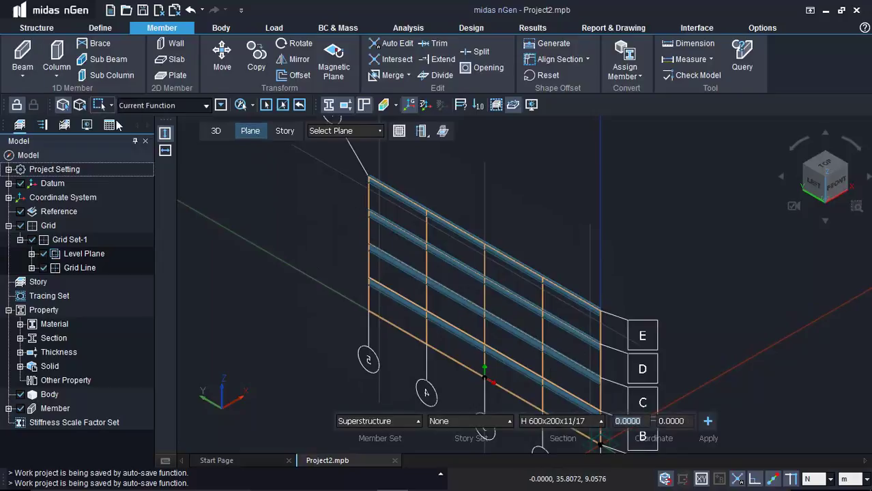
left_click(555, 415)
left_click(563, 336)
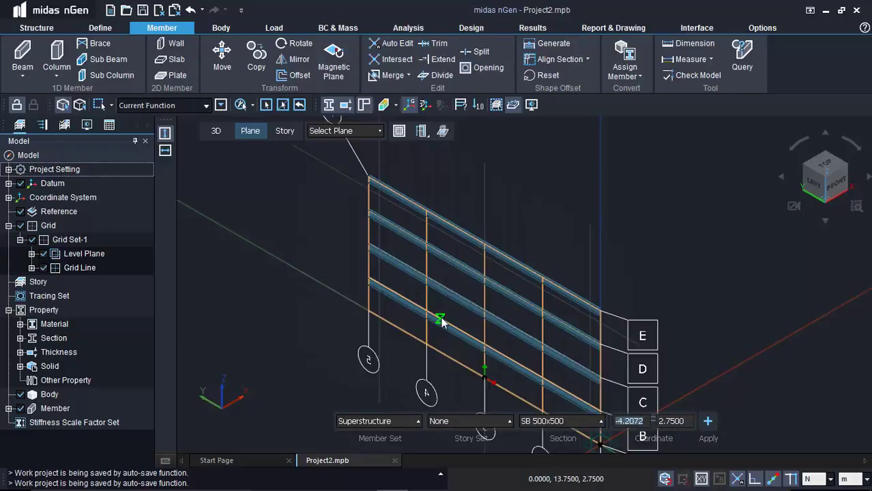
left_click(368, 176)
left_click(371, 310)
key("Escape")
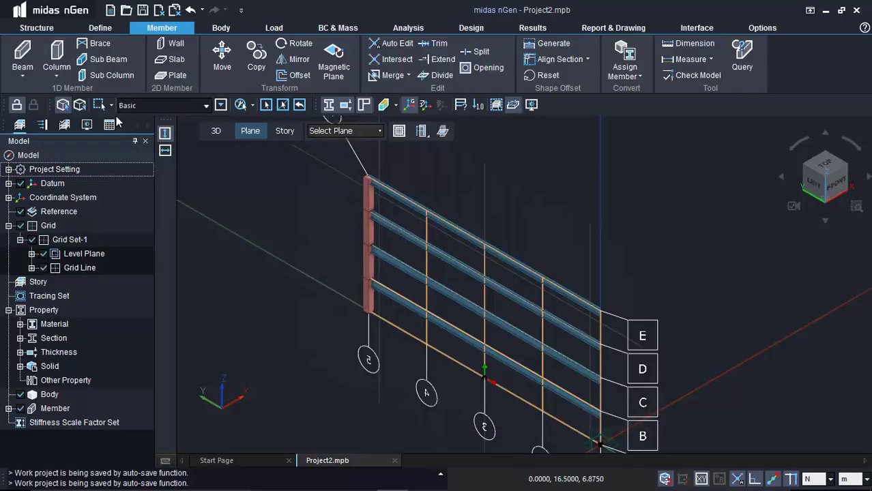
- Copy the full-height column at grid line 5 point to point onto grid lines 4, 3, 2 and 1
left_click_drag(342, 169, 387, 321)
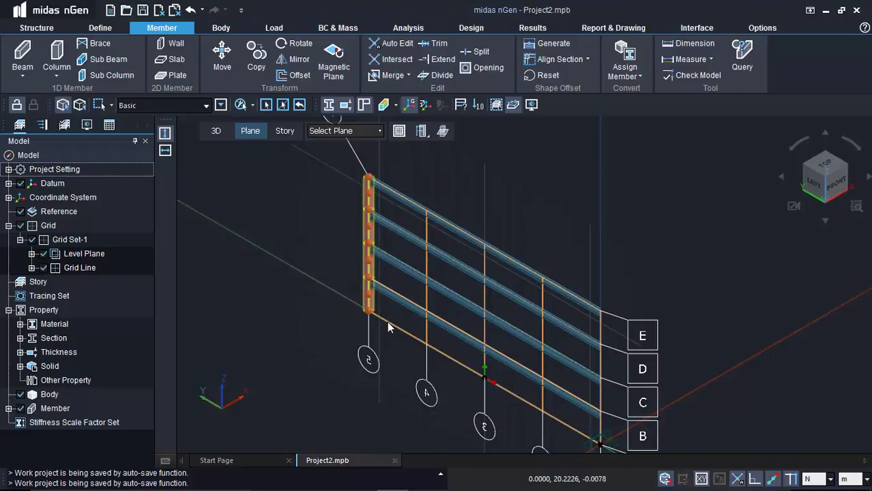
key("ctrl+c")
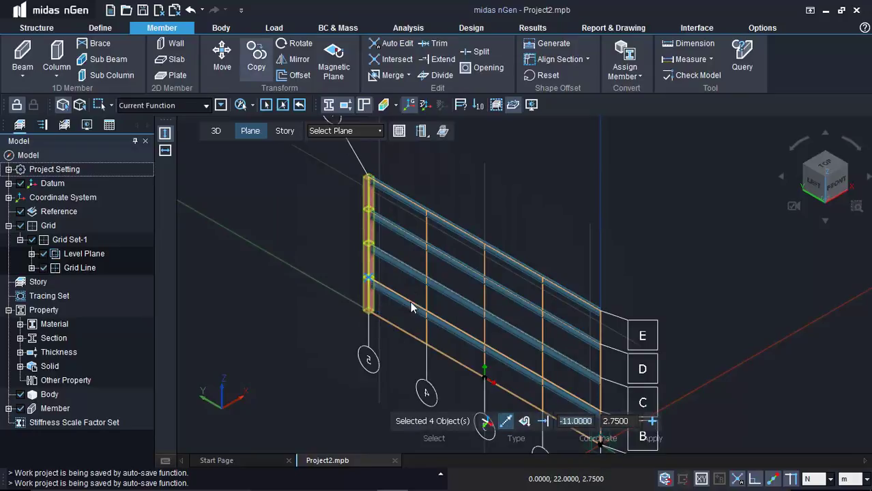
left_click(369, 281)
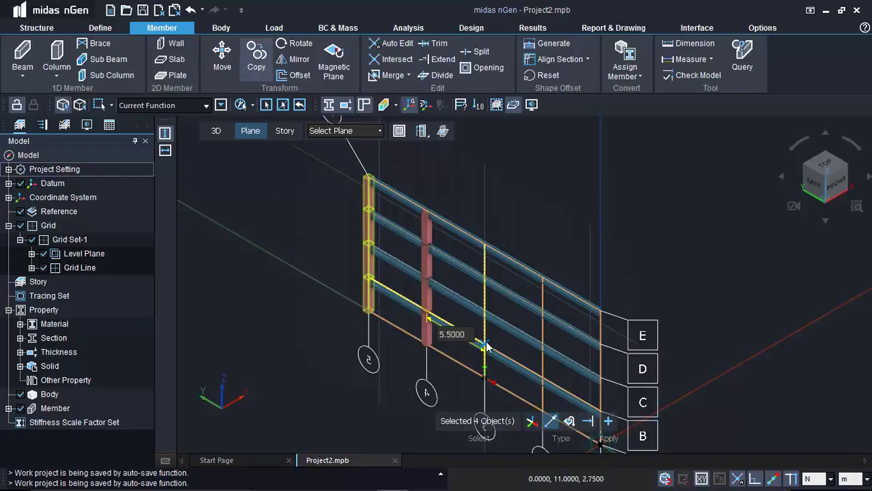
left_click(485, 346)
left_click(543, 383)
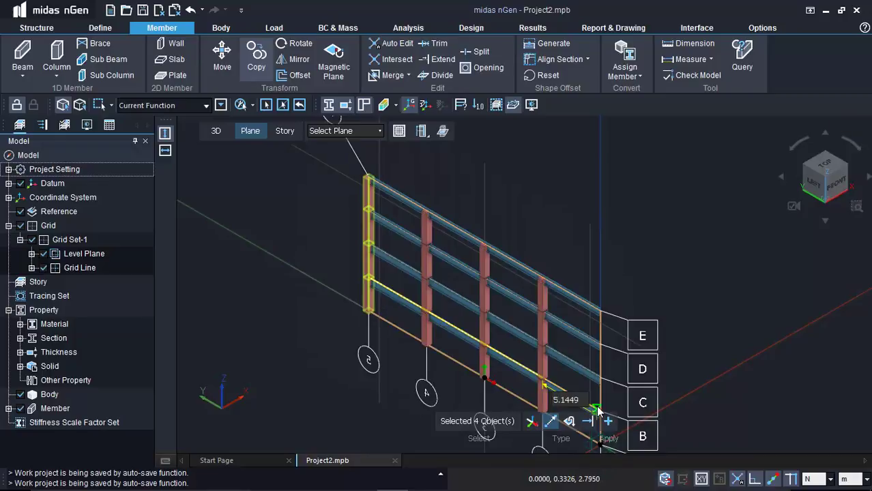
scroll(597, 408, "up", 2)
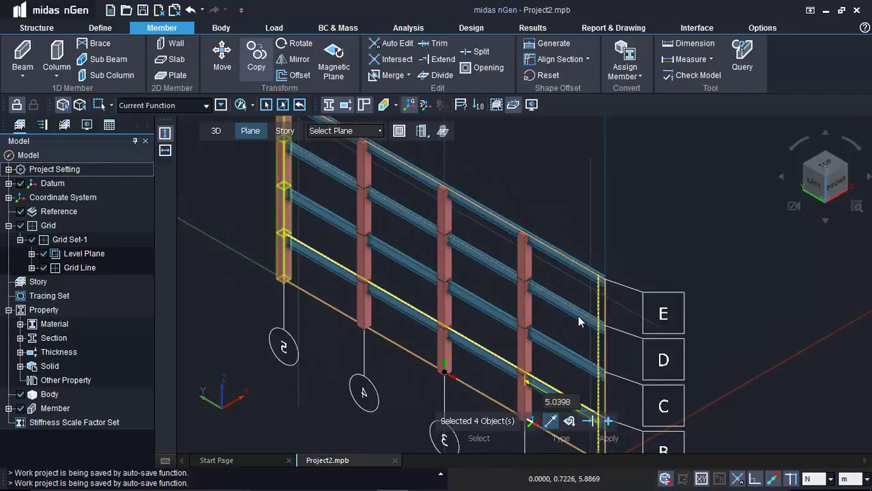
middle_click_drag(578, 315, 549, 230)
left_click(577, 341)
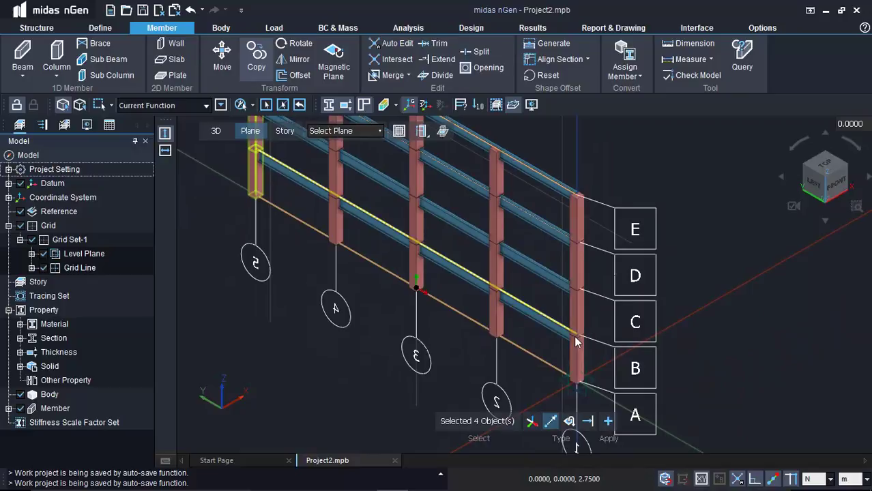
key("Escape")
- Draw zigzag SB 500x500 beams between grid lines 5 and 4, from the uppermost level of grid line 5 down to its base
scroll(662, 277, "down", 2)
scroll(573, 293, "down", 1)
scroll(365, 303, "up", 2)
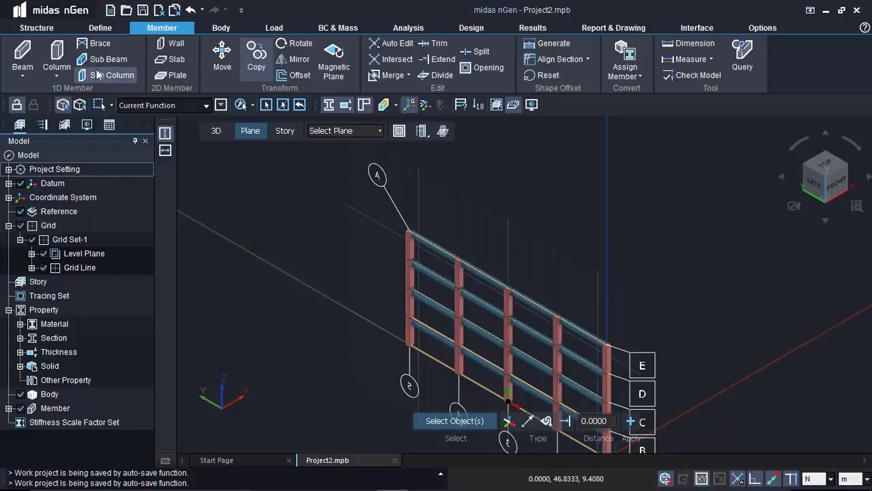
left_click(96, 44)
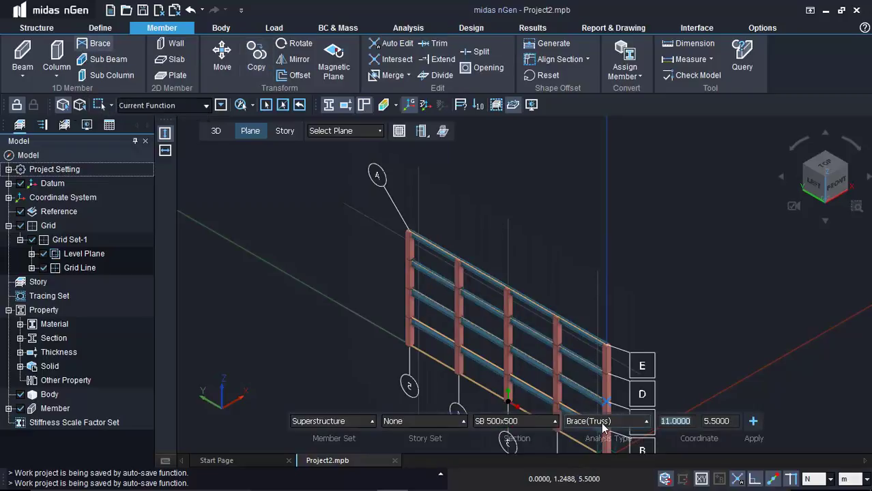
left_click(22, 55)
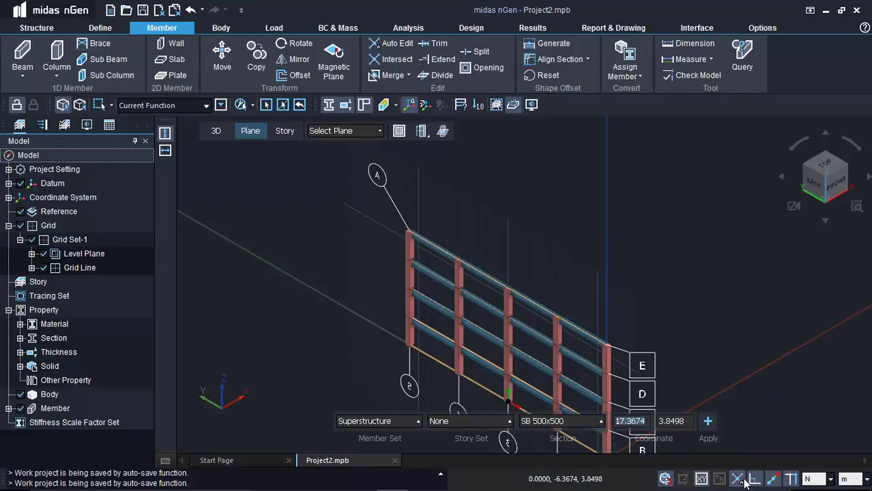
left_click(573, 420)
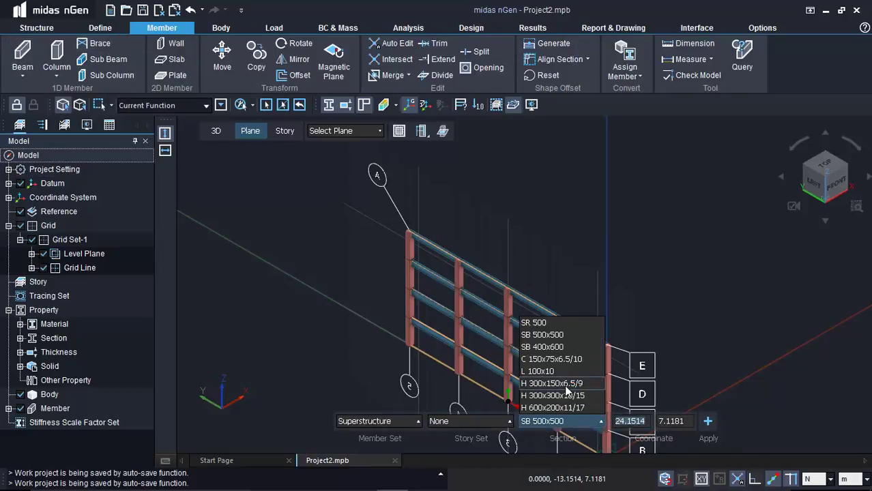
left_click(545, 335)
left_click(409, 236)
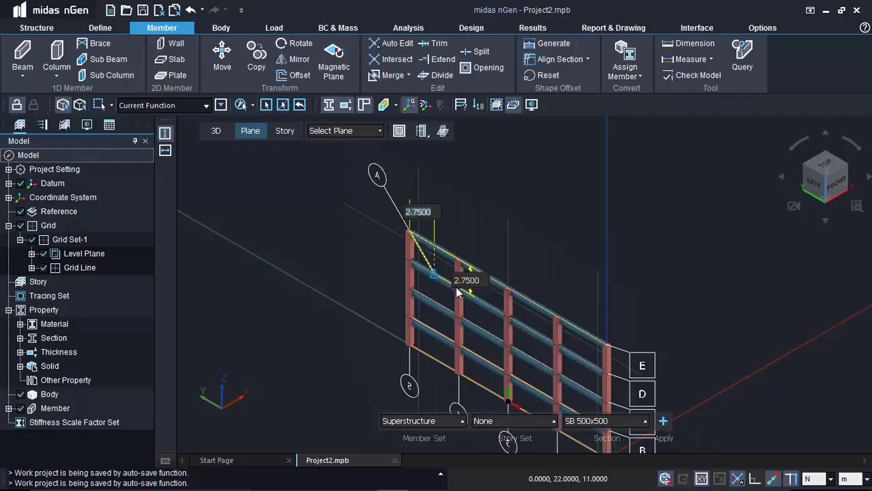
scroll(457, 290, "up", 3)
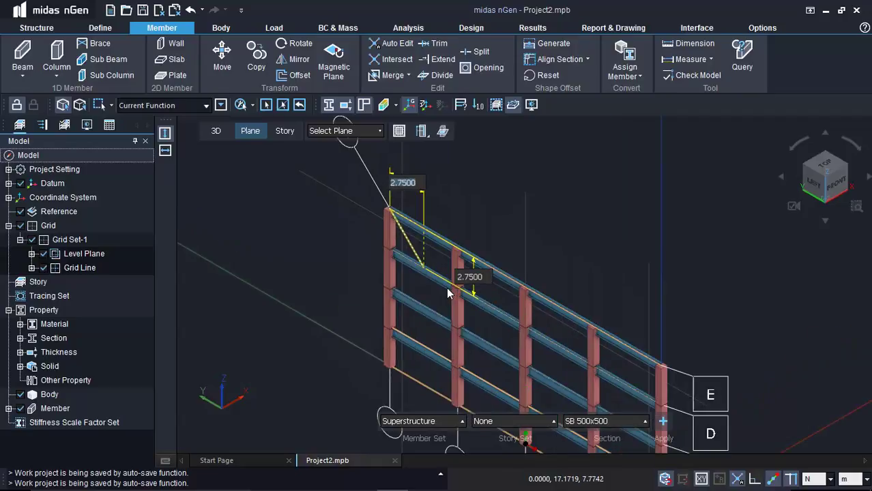
scroll(456, 291, "up", 1)
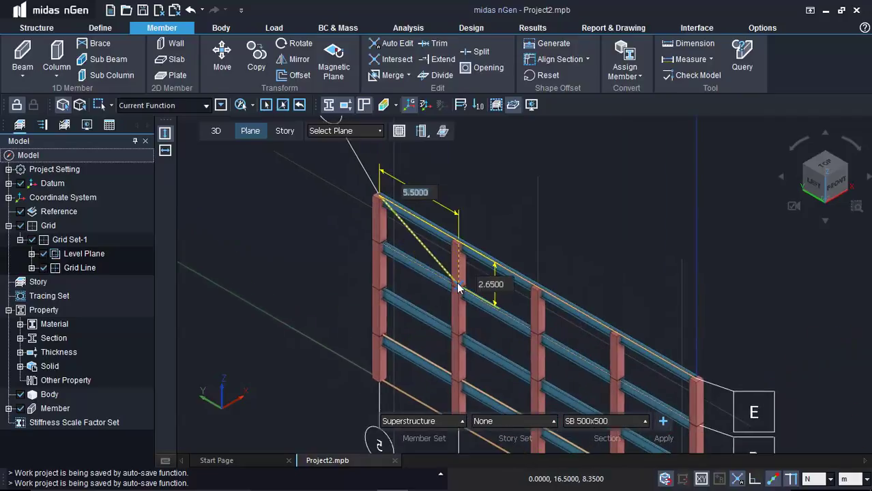
left_click(457, 288)
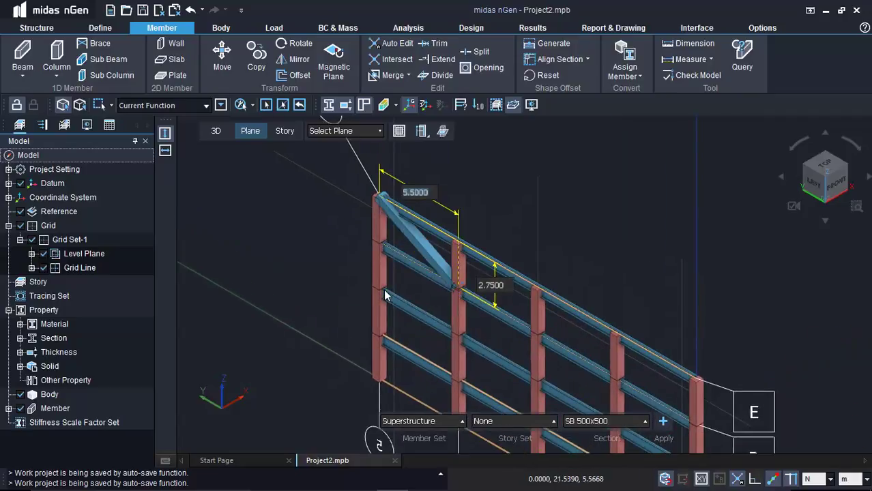
left_click(456, 376)
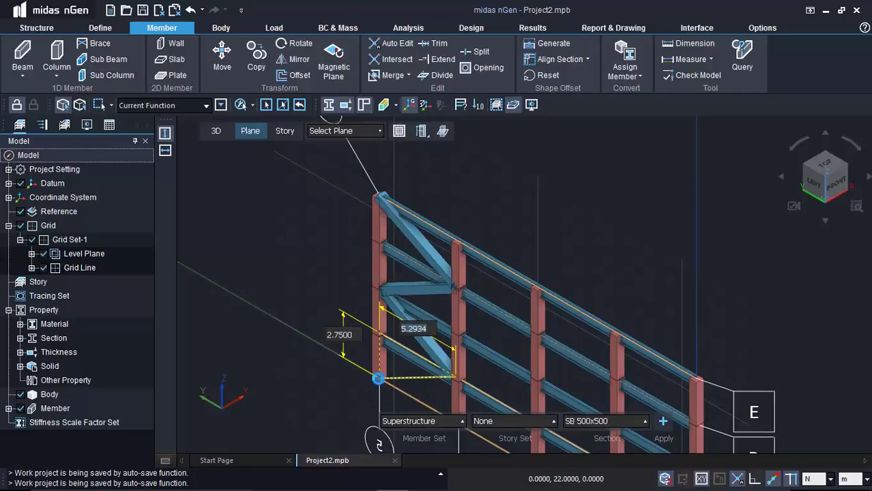
left_click(405, 382)
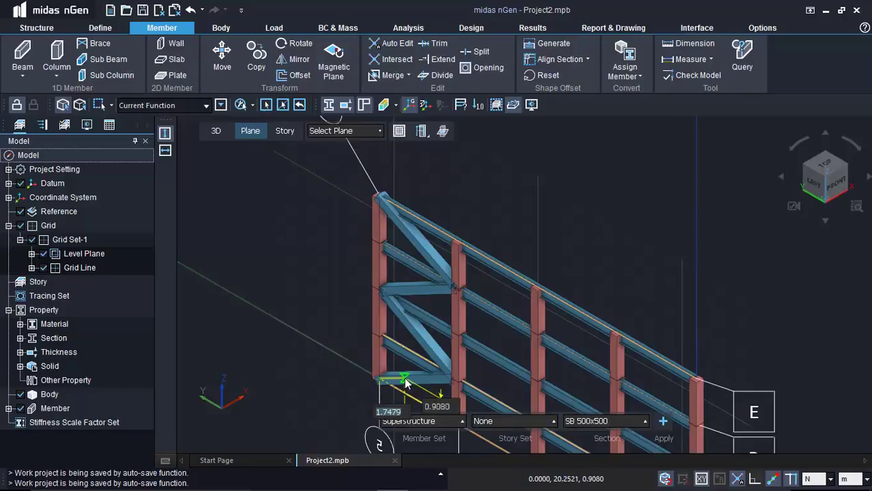
- Undo the zigzag beams drawn between grid lines 5 and 4
key("Escape")
key("ctrl+z")
key("ctrl+z")
key("ctrl+z")
key("ctrl+z")
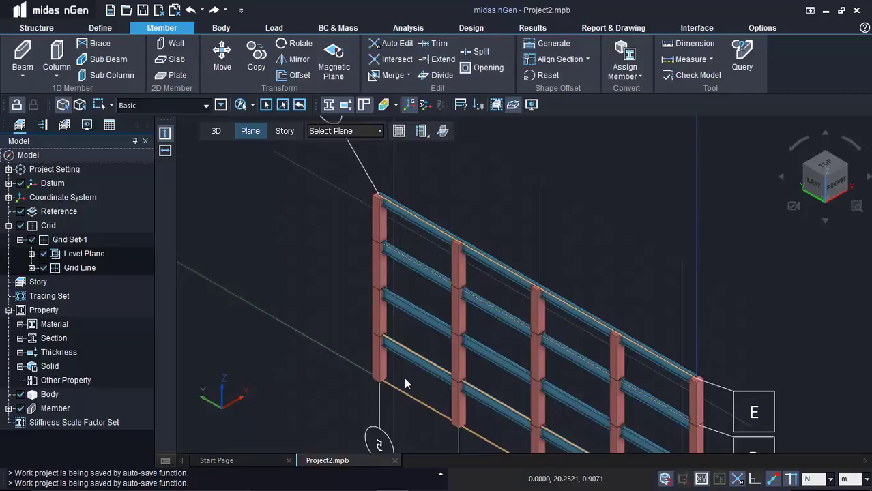
- Return to the full 3D view and hide all beams of the superstructure
left_click(217, 131)
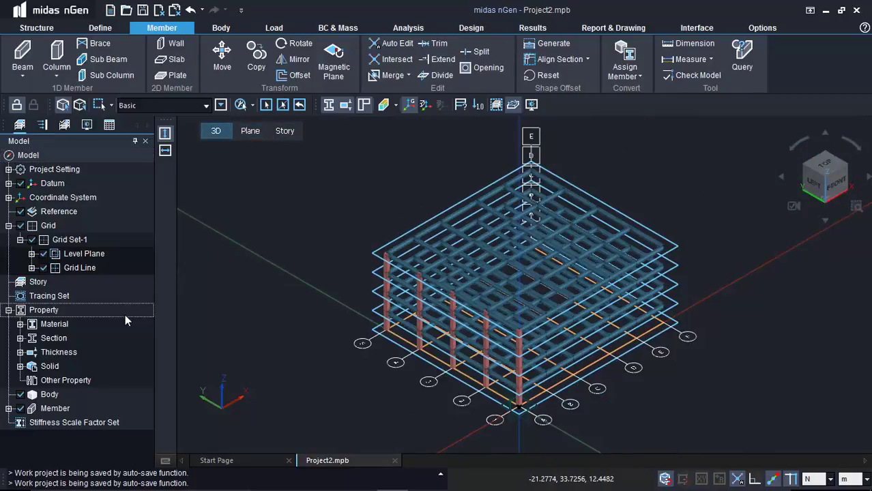
left_click(30, 244)
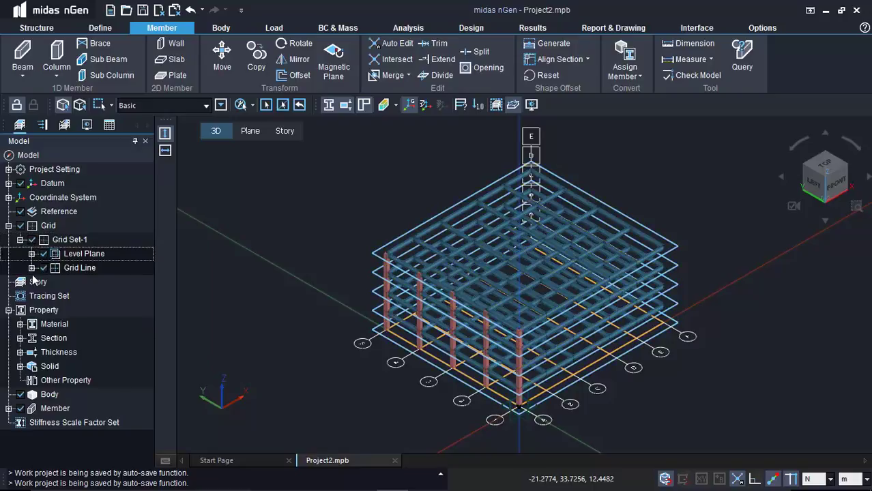
left_click(8, 408)
left_click(20, 422)
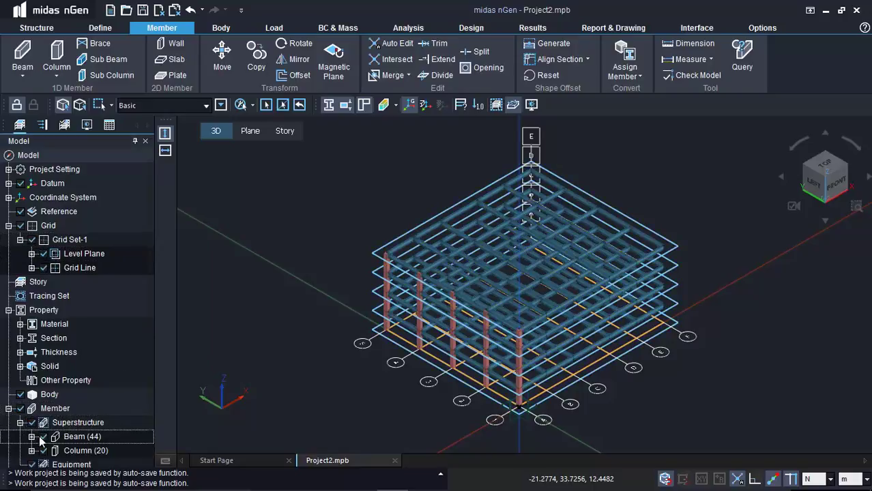
left_click(44, 437)
- Copy all columns on grid line A point to point onto grid lines B, C, D, E and F, and show the beams again
left_click_drag(327, 227, 571, 410)
scroll(427, 343, "up", 5)
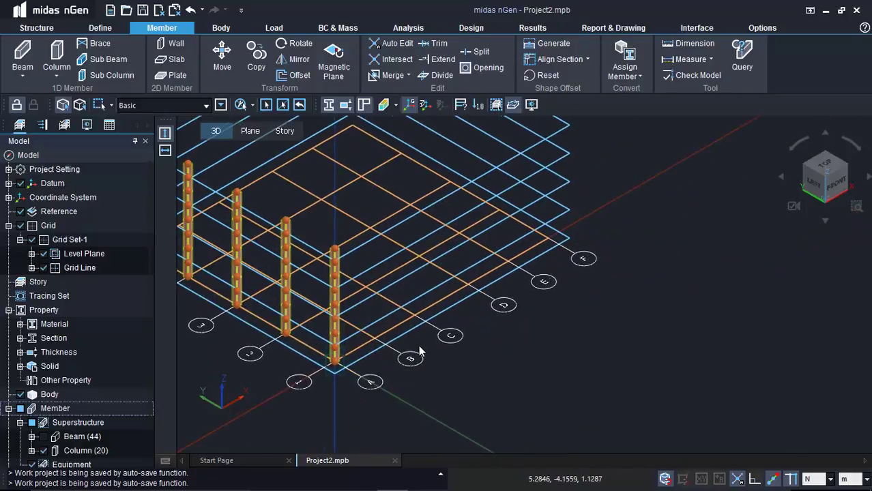
key("ctrl+c")
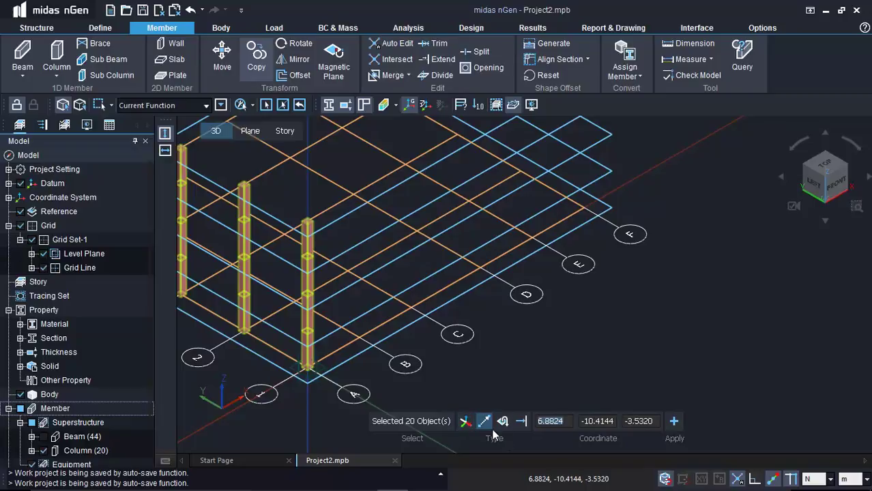
left_click(309, 371)
left_click(361, 338)
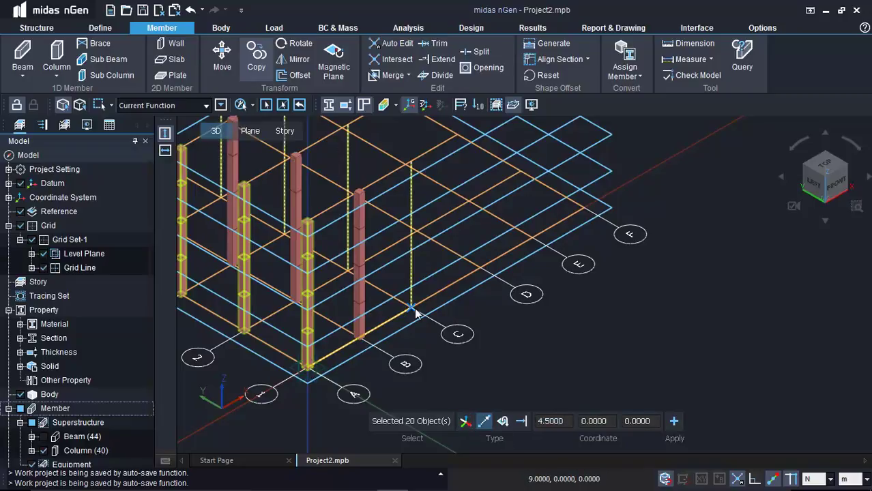
left_click(482, 274)
left_click(533, 241)
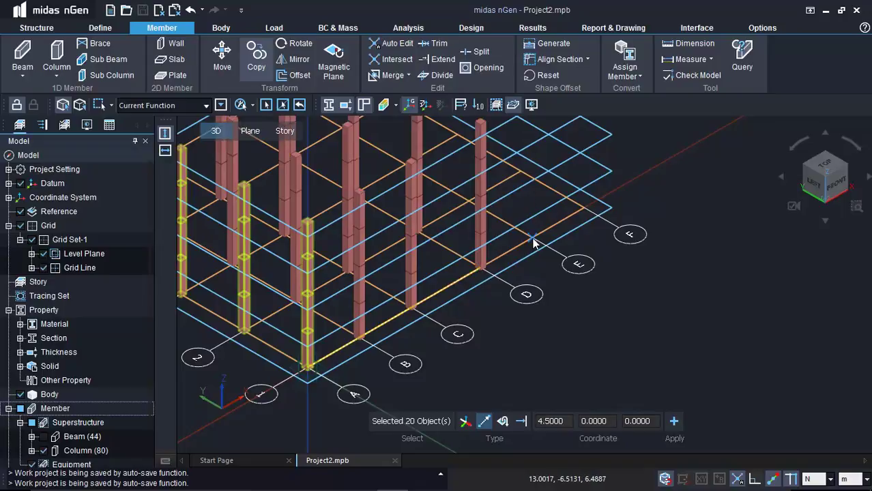
left_click(532, 240)
left_click(584, 209)
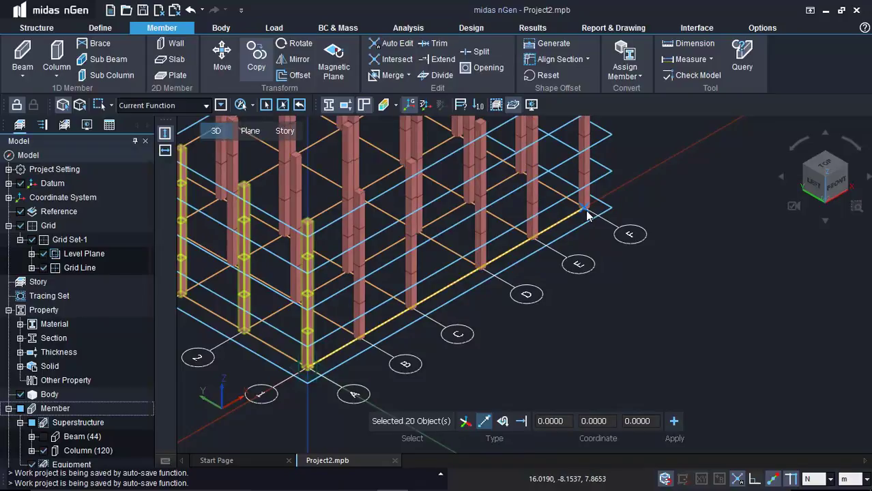
key("Escape")
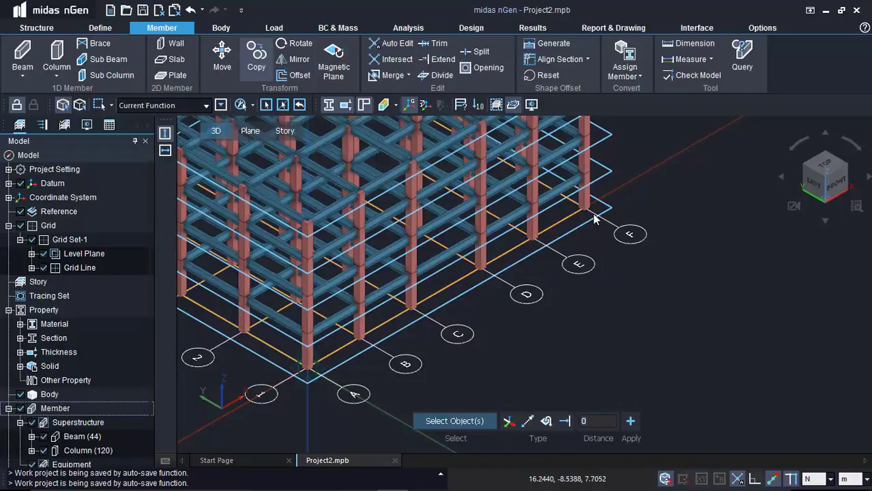
- Hide the grid with its level planes and grid lines, and start the Intersect command for the frame members
key("f")
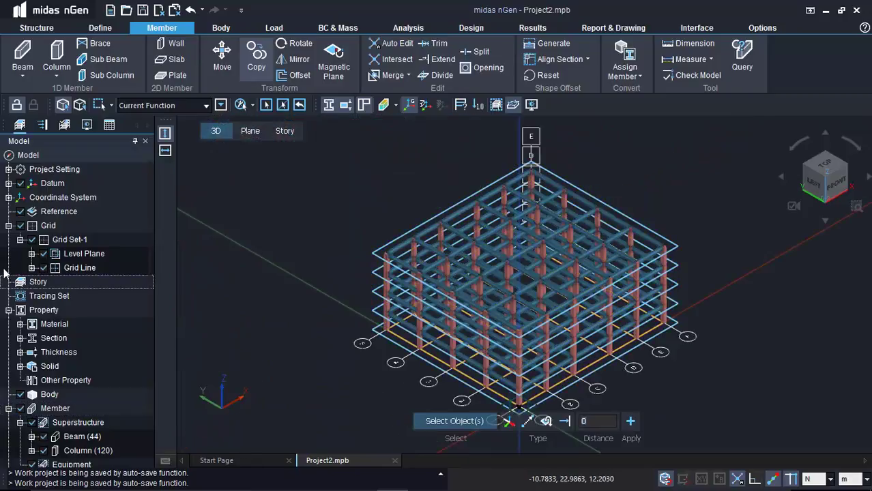
left_click(21, 226)
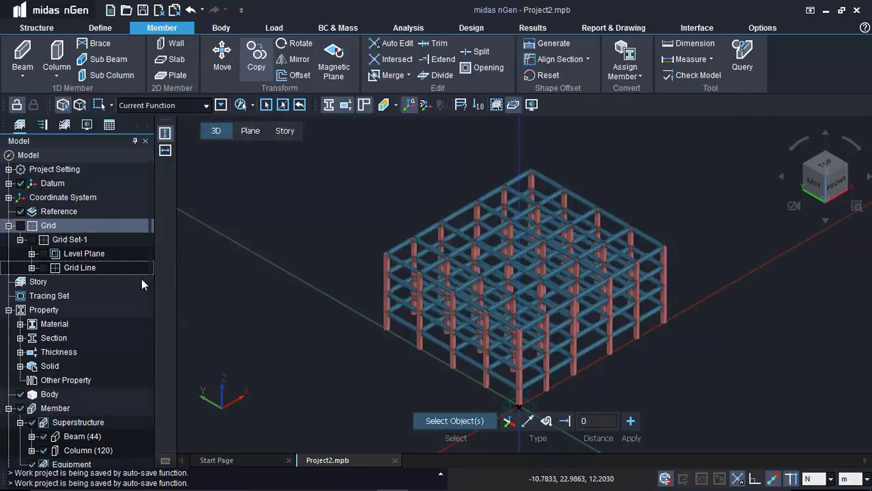
left_click_drag(318, 152, 749, 412)
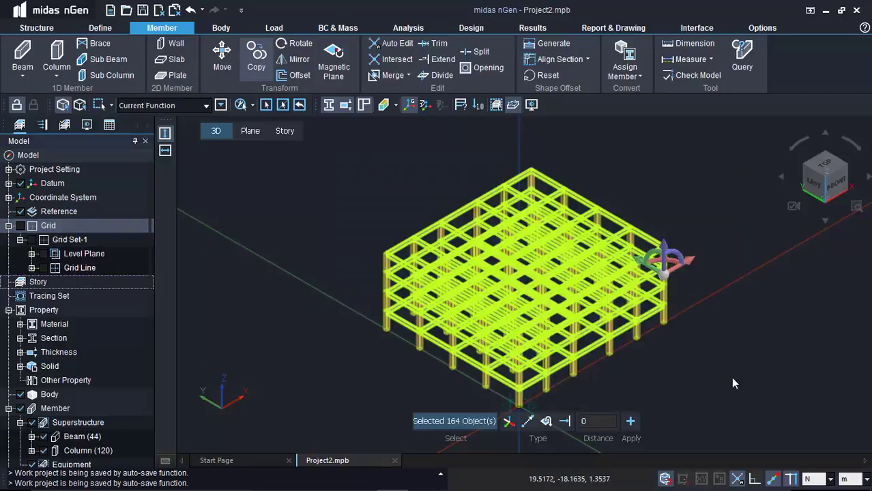
left_click(385, 60)
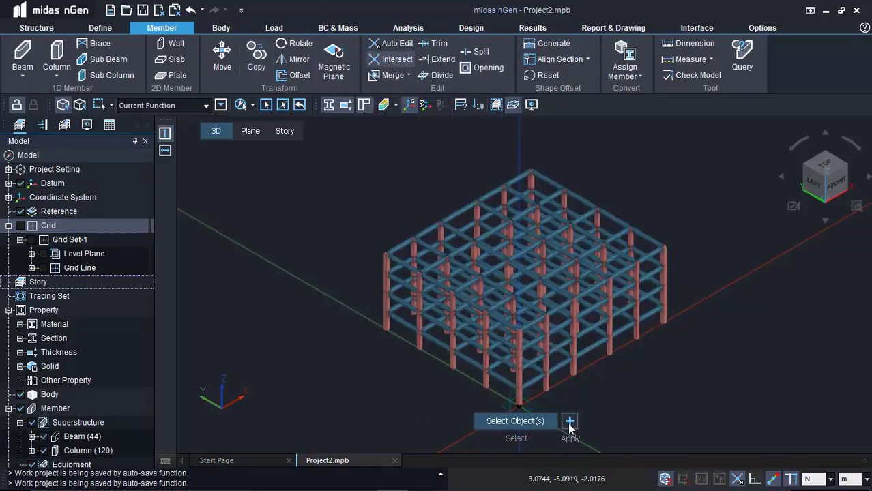
- Collapse the Grid, Property and Member branches of the model tree
left_click(9, 226)
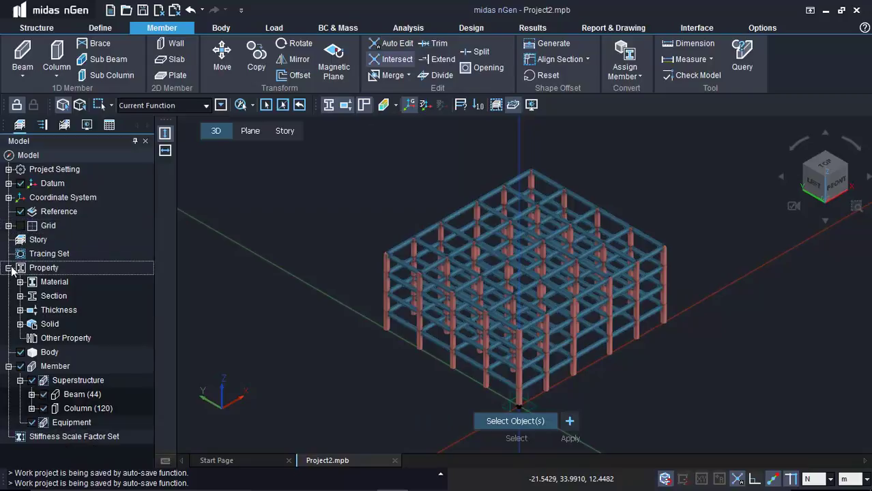
left_click(8, 267)
left_click(8, 296)
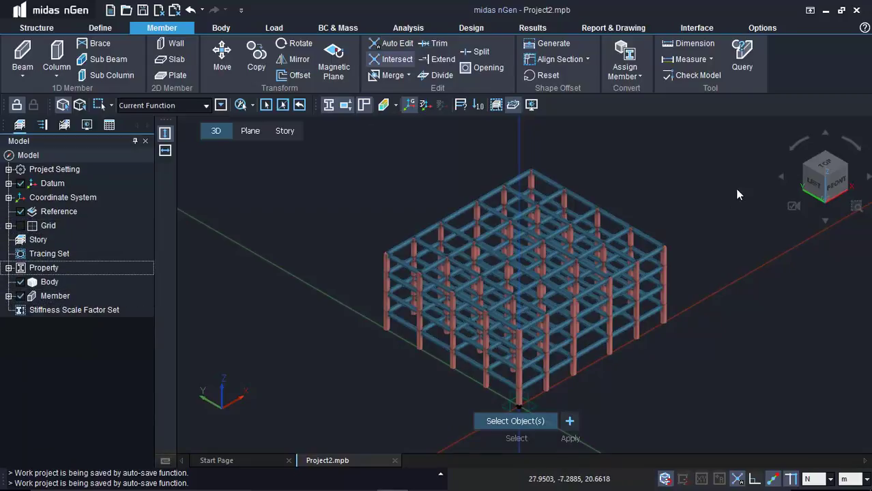
- Intersect all beams and columns of the frame with one another
middle_click_drag(717, 285, 698, 272)
scroll(697, 266, "up", 3)
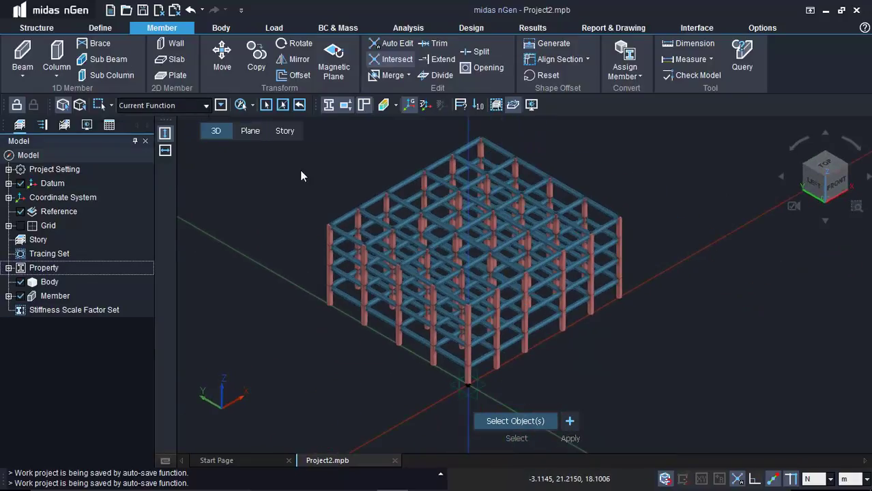
scroll(444, 202, "down", 2)
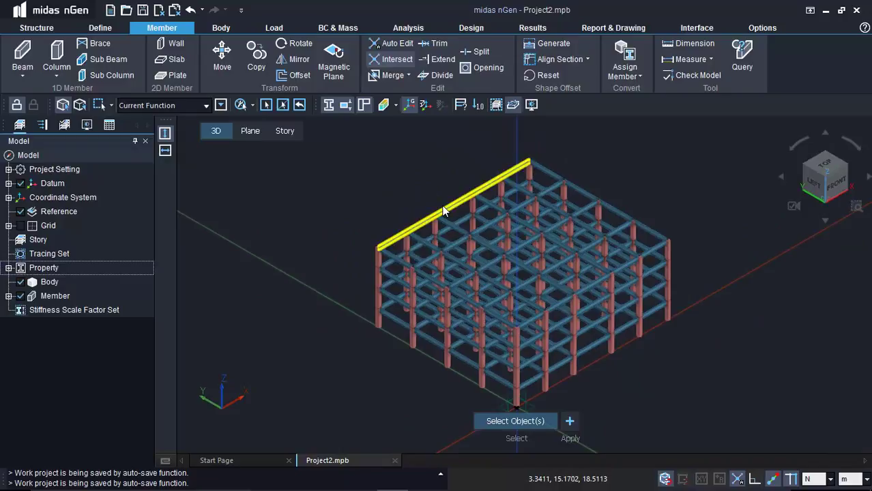
left_click(445, 206)
key("Escape")
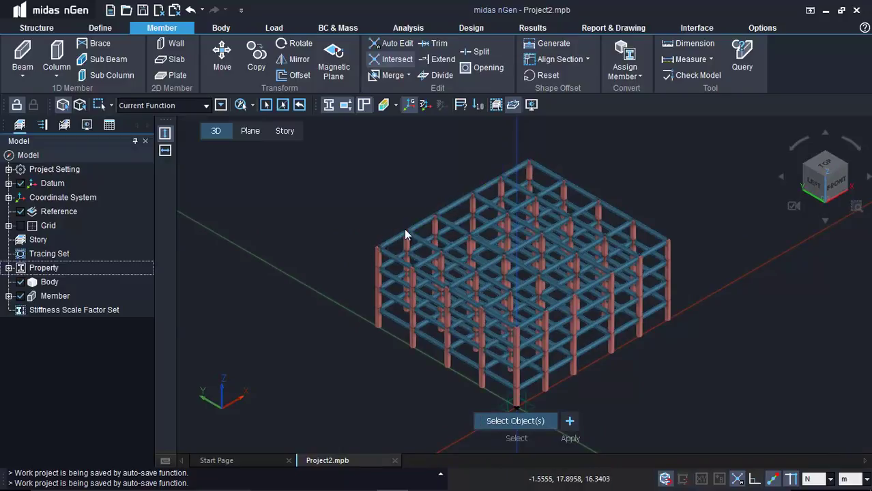
scroll(413, 228, "up", 2)
scroll(413, 234, "down", 2)
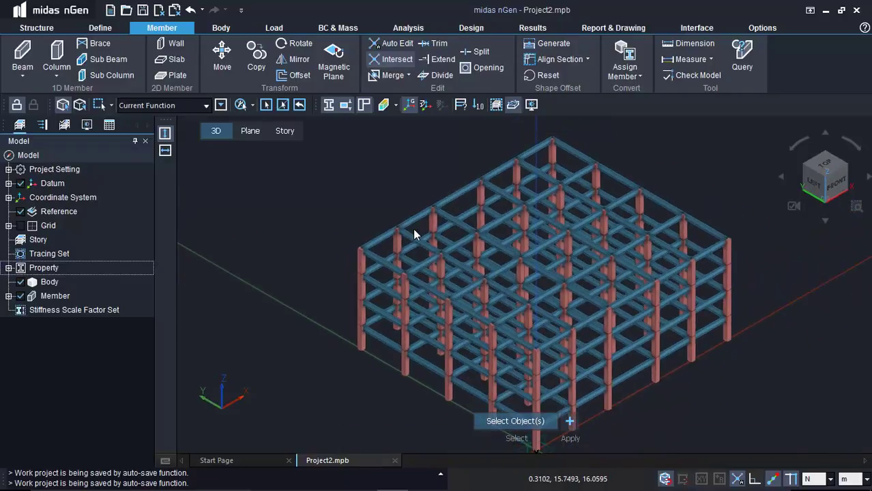
scroll(414, 229, "down", 1)
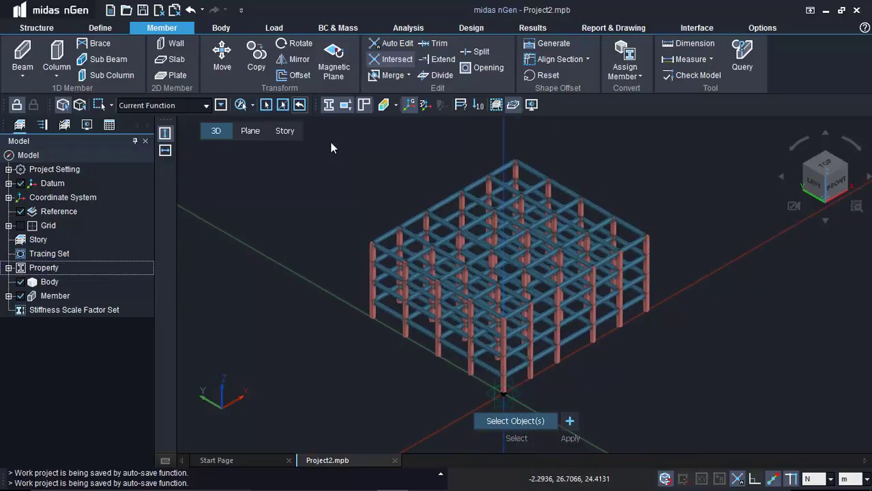
scroll(340, 169, "down", 1)
left_click_drag(321, 147, 629, 364)
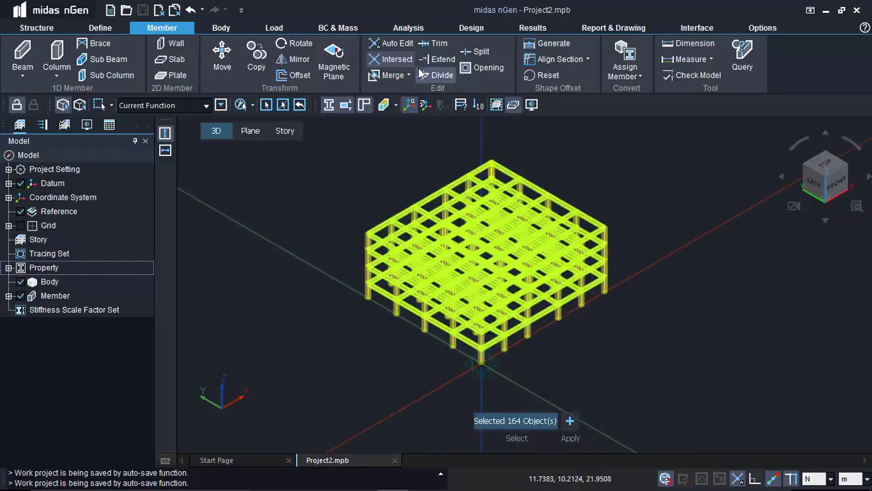
left_click(567, 424)
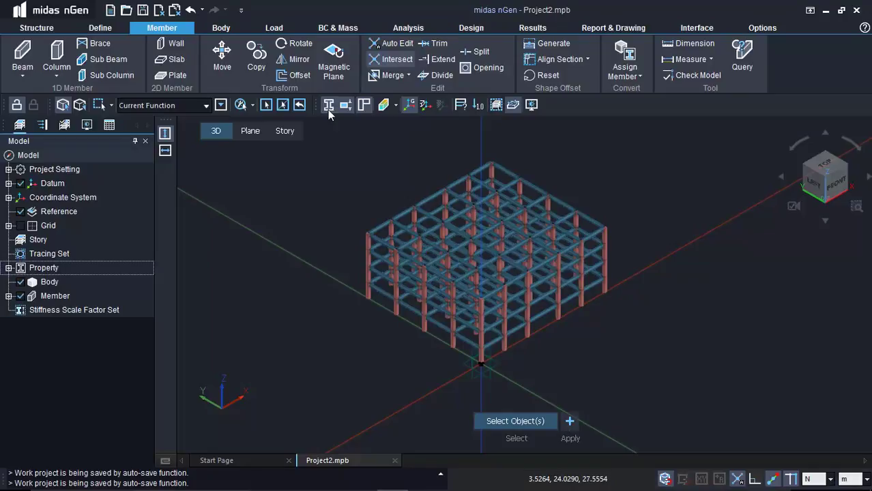
- Create T150 slabs of analysis type Slab(Membrane) in the Superstructure set, filling every beam bay on all floors
left_click(171, 60)
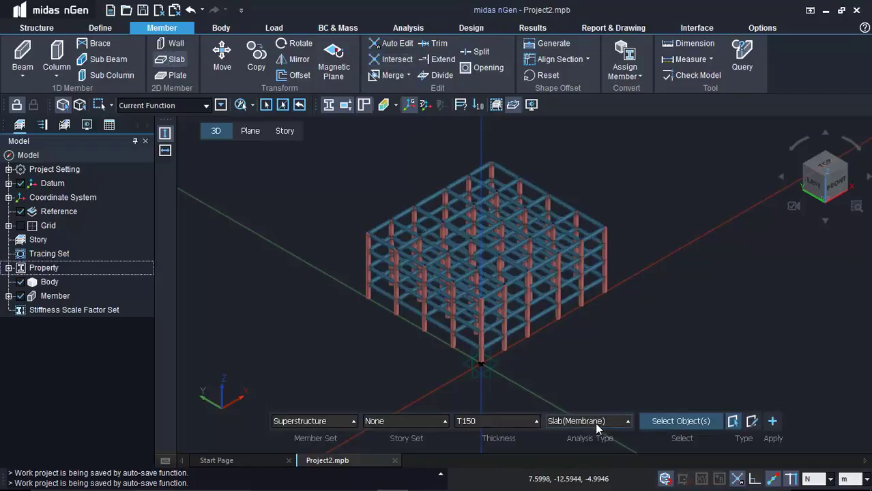
left_click(594, 421)
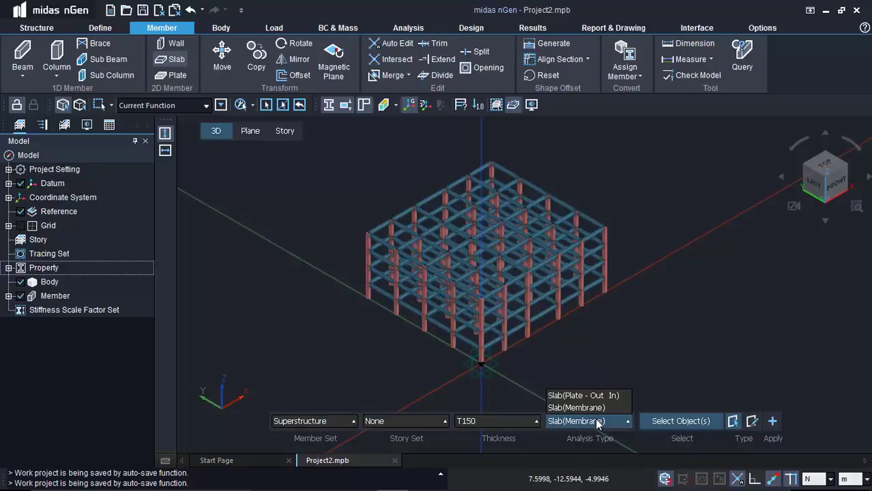
left_click(586, 408)
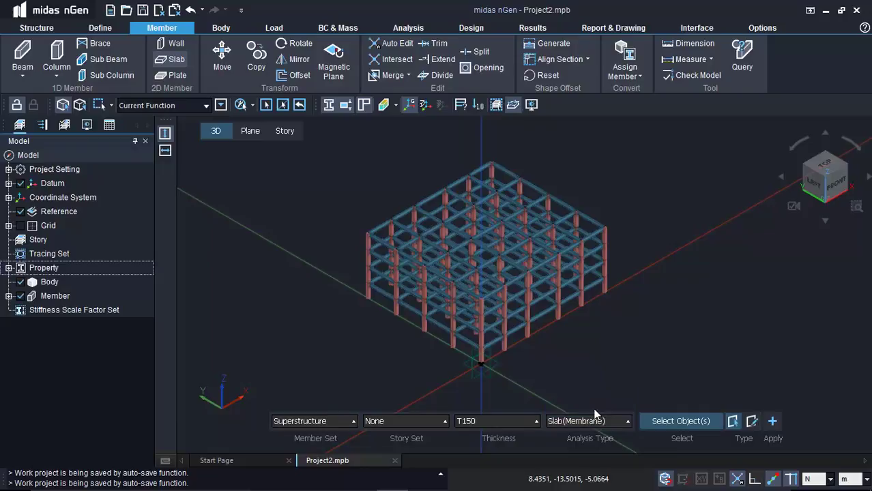
left_click_drag(309, 148, 707, 392)
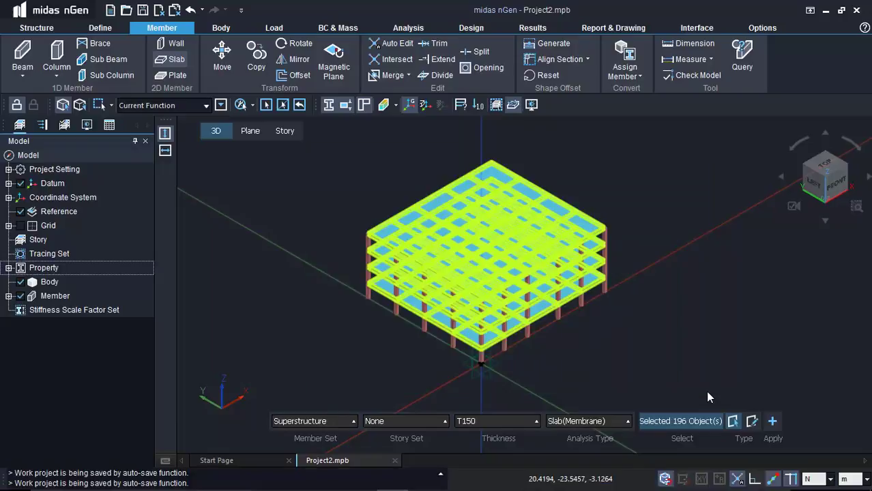
left_click(775, 422)
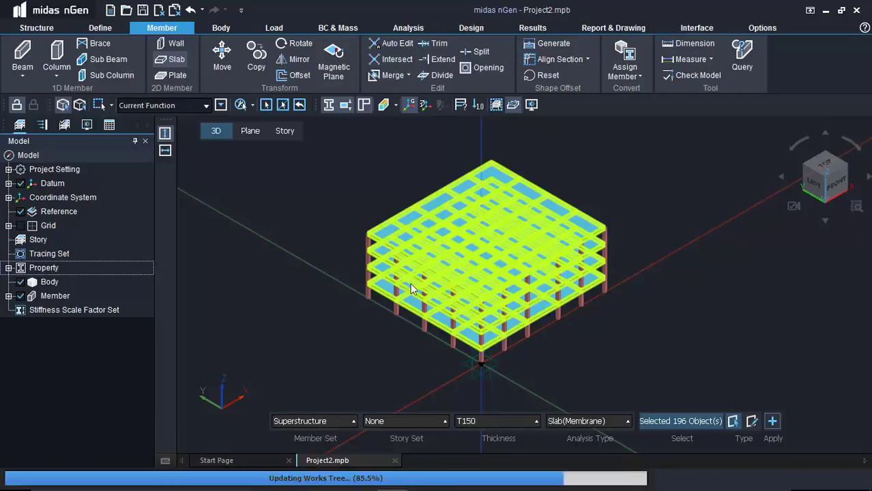
key("Escape")
- Isolate the uppermost floor as a work plane by picking its slab, and view it from above
left_click(249, 131)
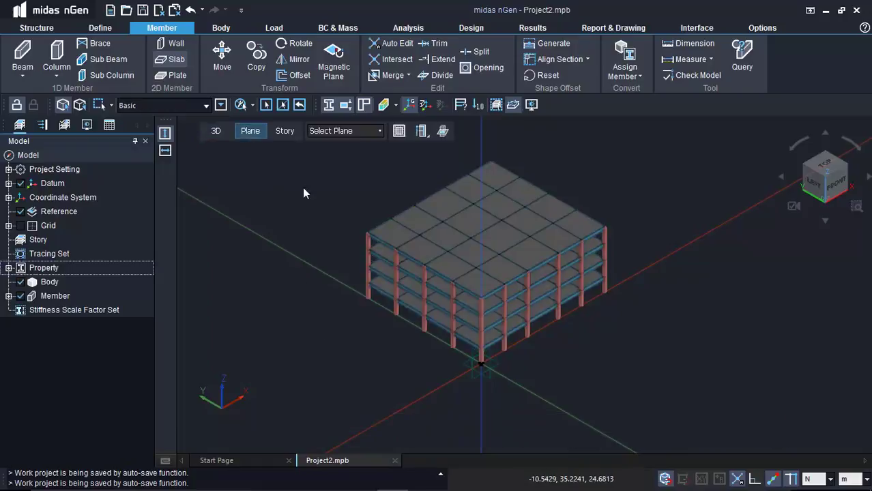
left_click(396, 234)
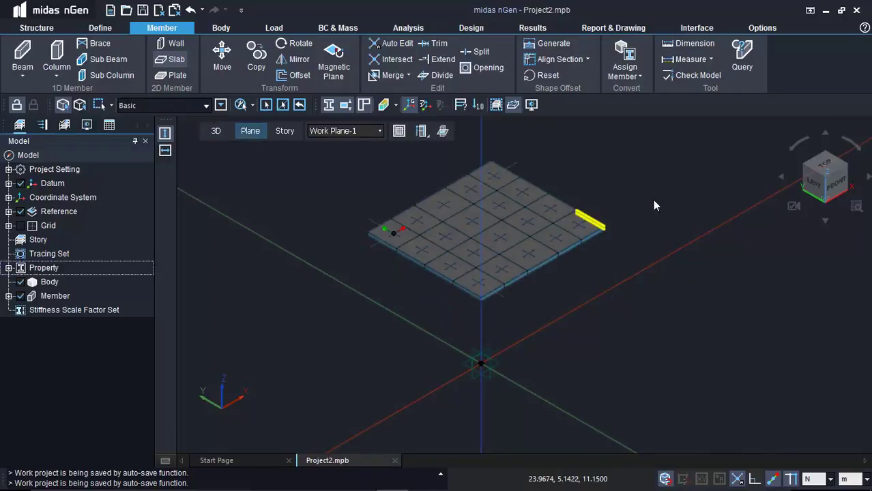
left_click(825, 163)
scroll(524, 239, "up", 4)
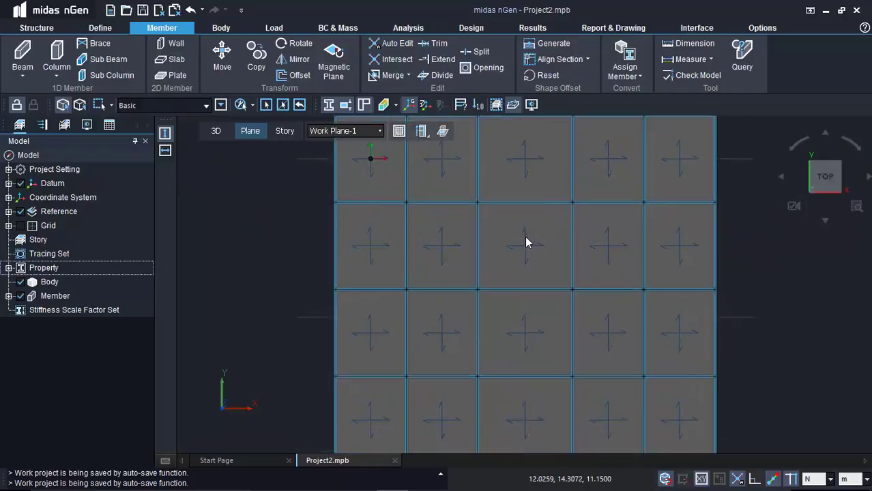
middle_click_drag(533, 238, 508, 264)
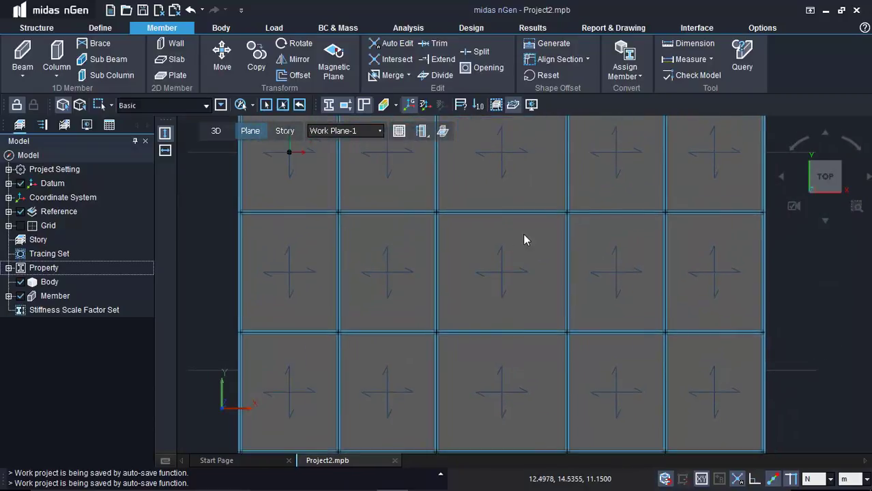
- Sketch an ellipse with semi-axes of about 0.6 m in X and 1.4 m in Y inside a slab of the wide middle bay
left_click(207, 30)
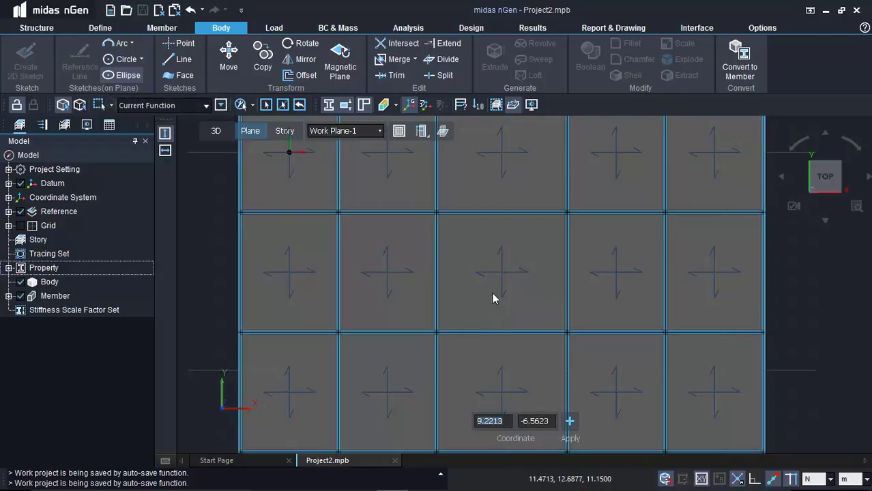
scroll(491, 292, "up", 1)
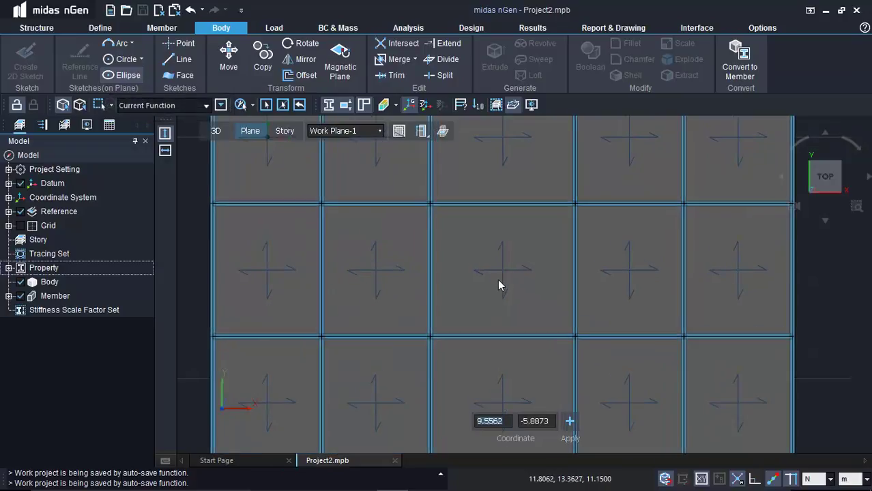
left_click(499, 281)
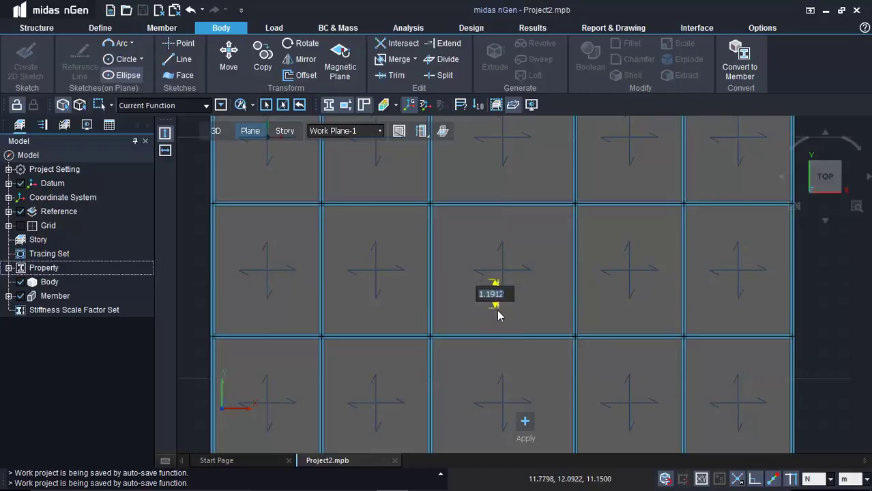
left_click(497, 315)
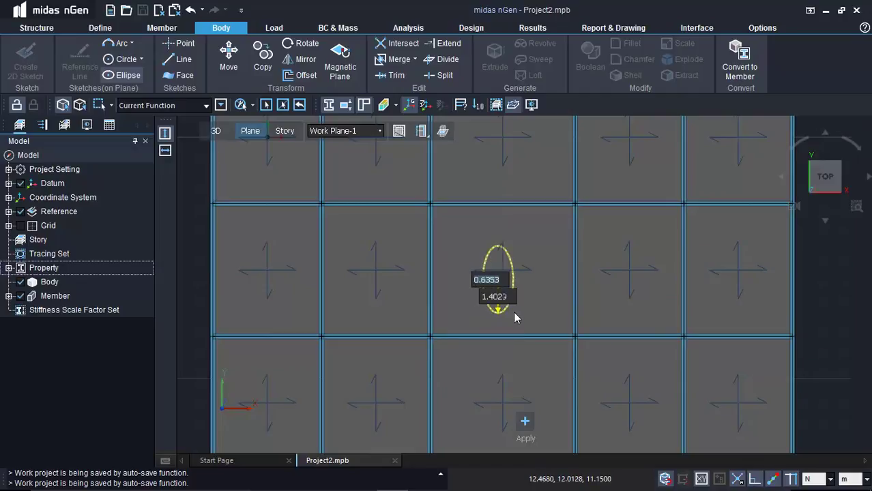
left_click(513, 311)
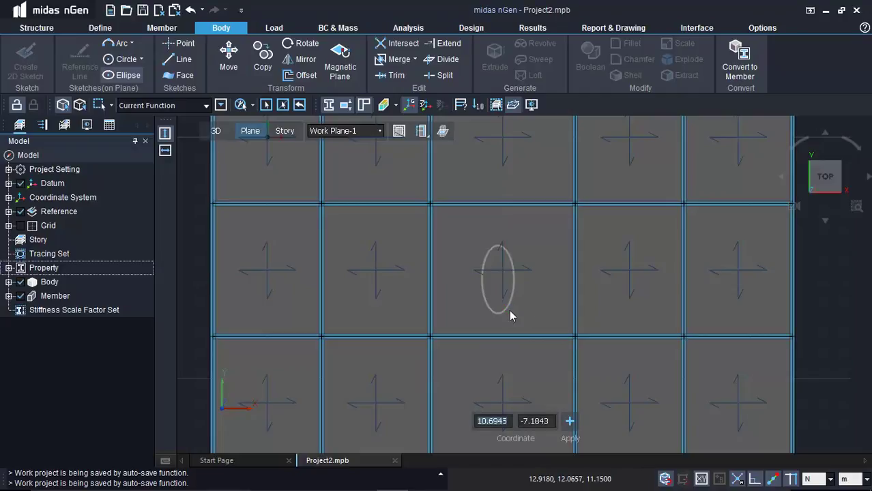
- Cut an opening through the slab using the sketched ellipse as its outline
left_click(181, 29)
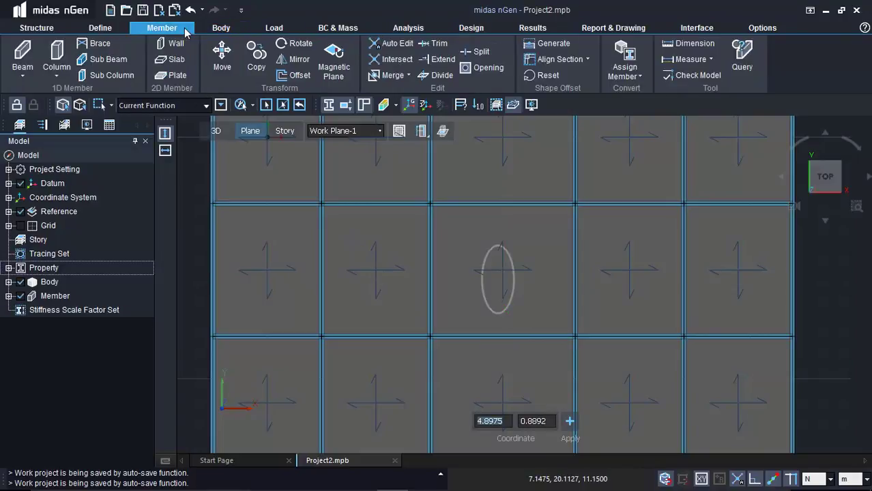
left_click(485, 68)
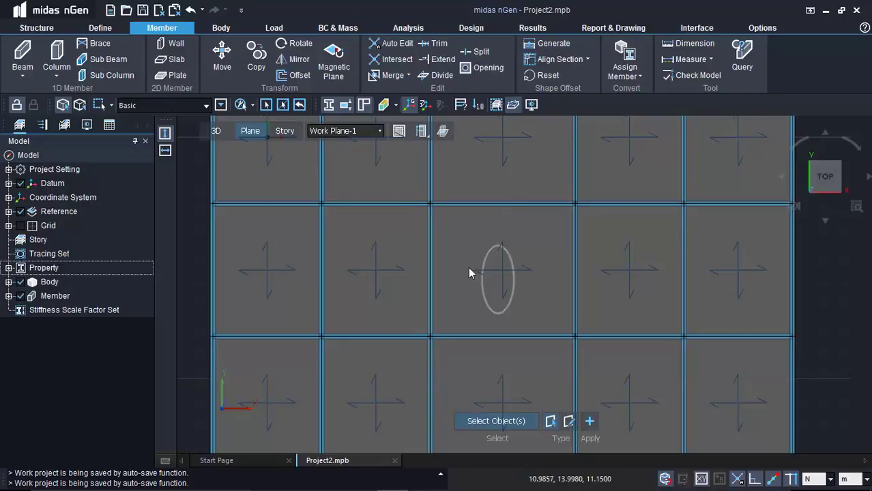
left_click_drag(456, 229, 559, 323)
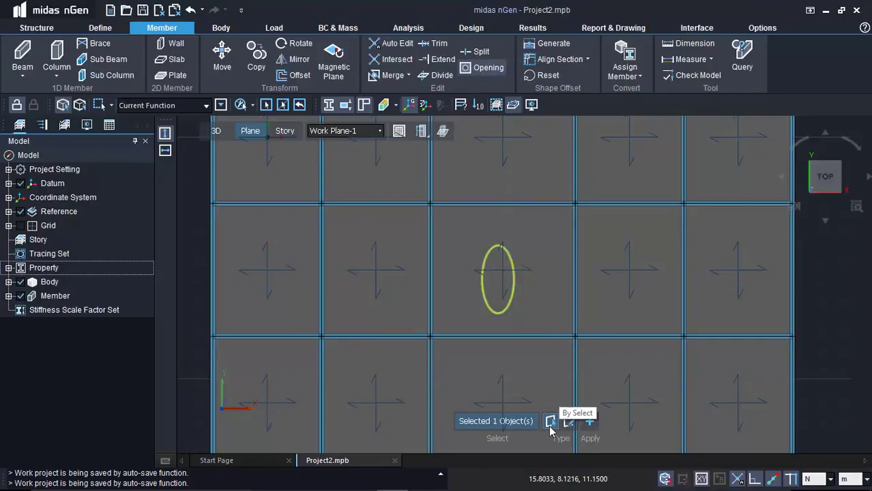
left_click(589, 422)
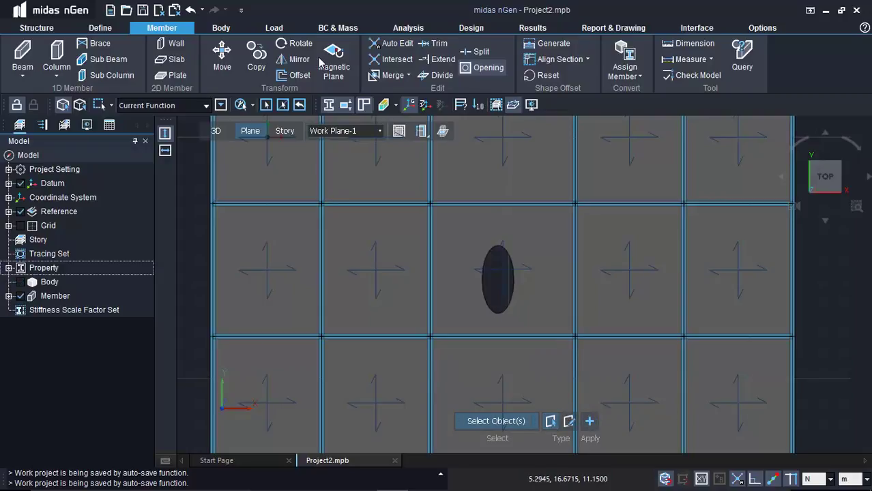
- Cut a four-sided opening, about 2.8 m long on its shorter Y-direction edge, in the slab next to the elliptical opening by drawing its outline
left_click(572, 424)
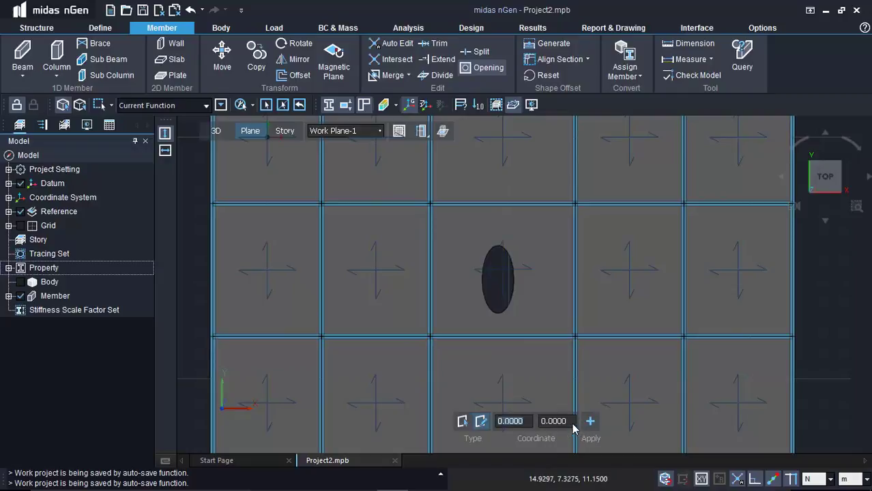
left_click(602, 239)
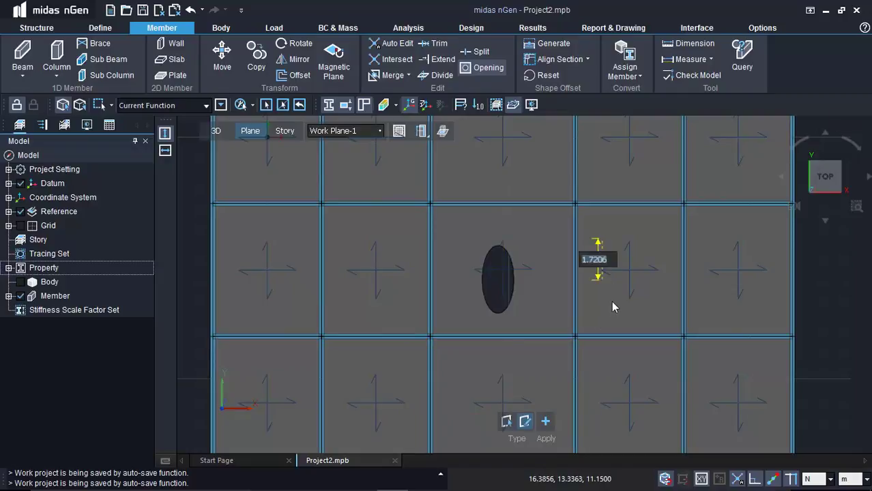
left_click(602, 305)
left_click(667, 305)
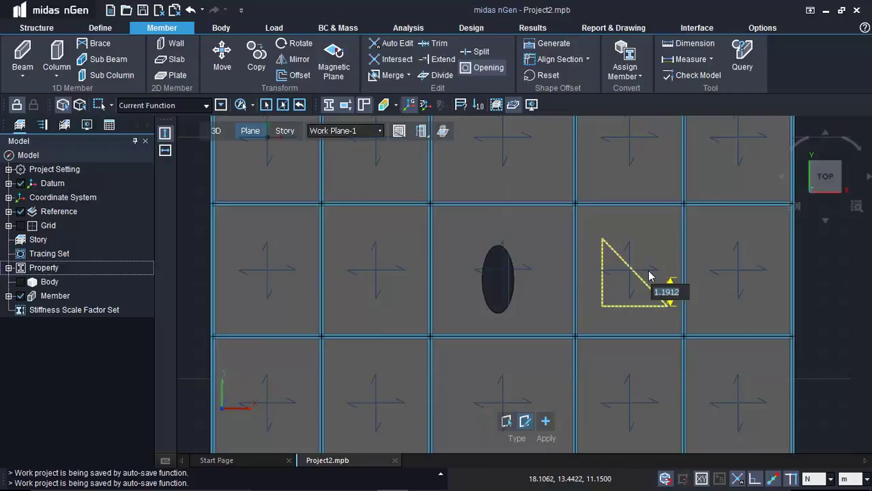
left_click(660, 232)
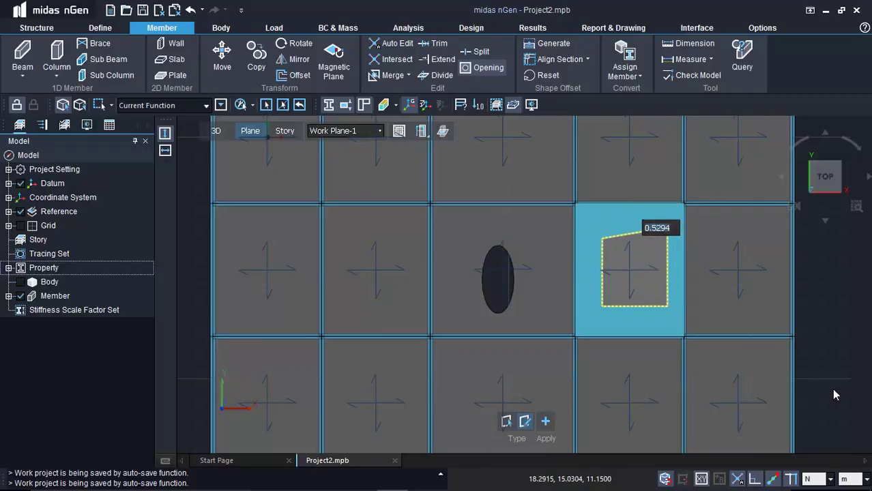
left_click(545, 421)
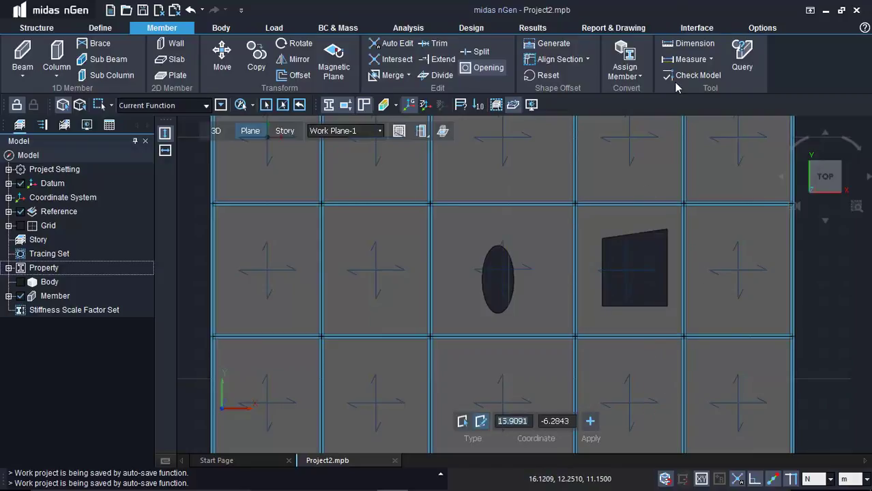
- Set the four-sided opening's edge nearest the ellipse to 3 m, and return to an isometric view of the whole 3D model
key("Escape")
key("d")
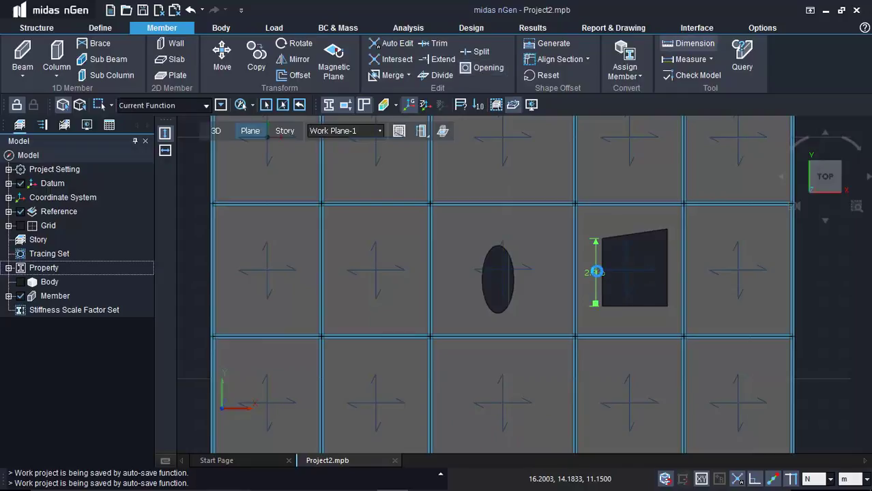
left_click(599, 276)
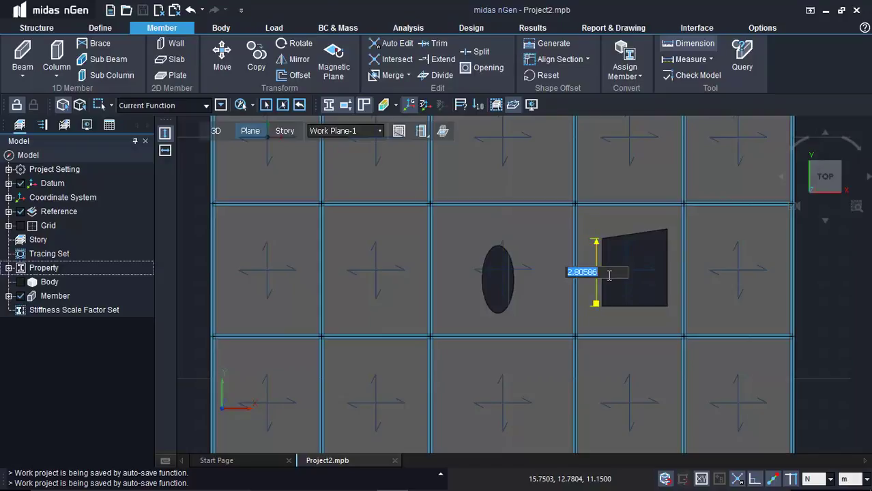
type("3")
key("Return")
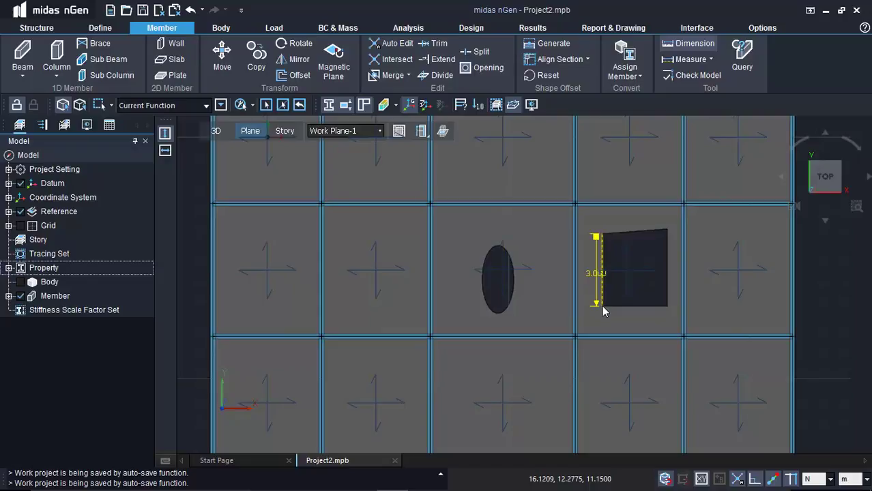
key("ctrl+i")
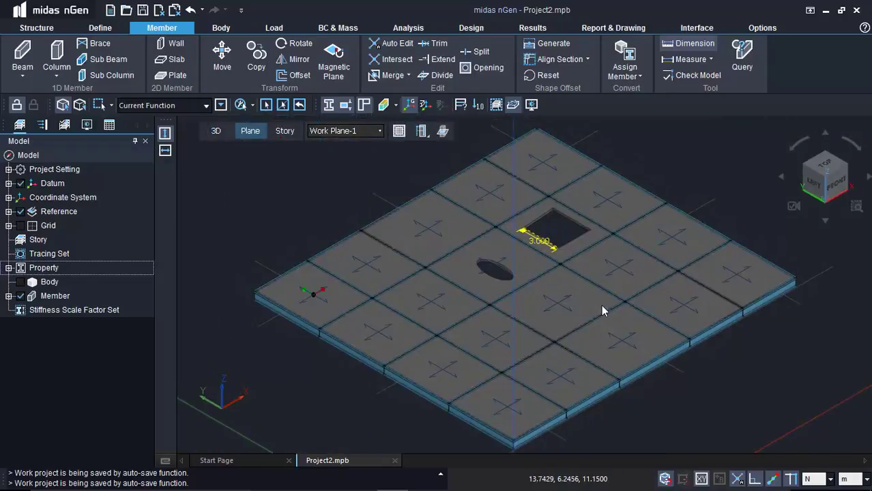
left_click(217, 130)
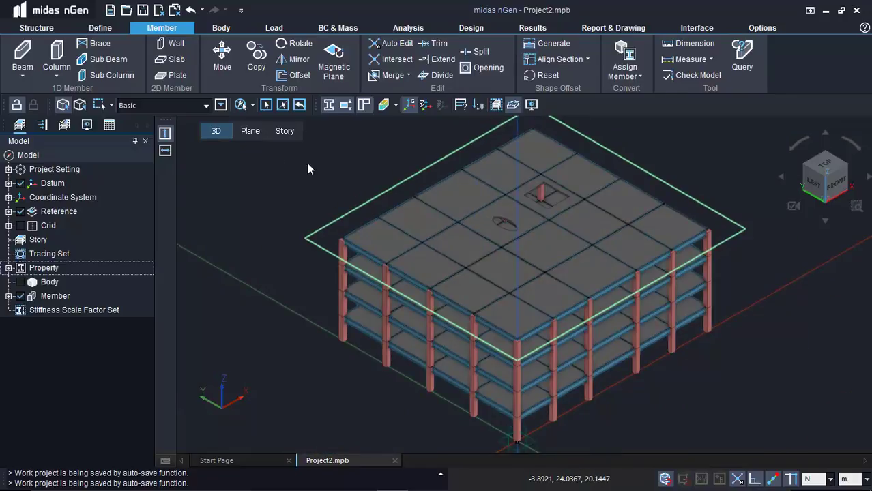
key("alt+Tab")
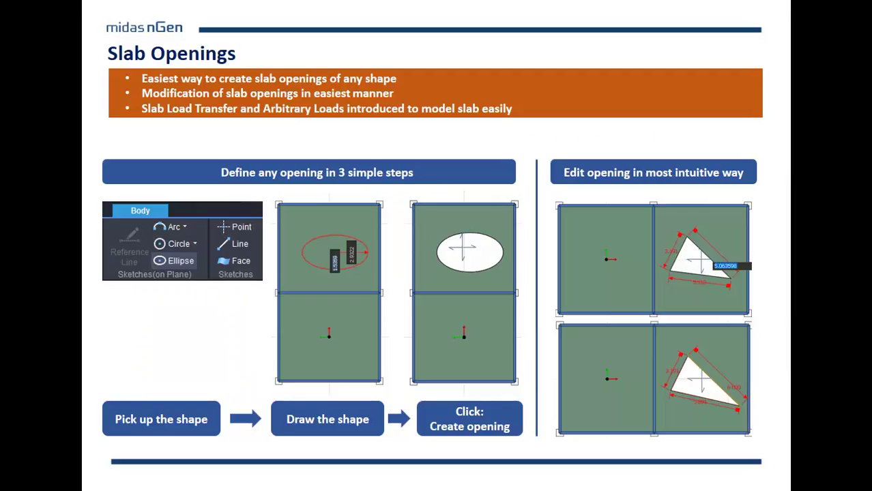
key("Right")
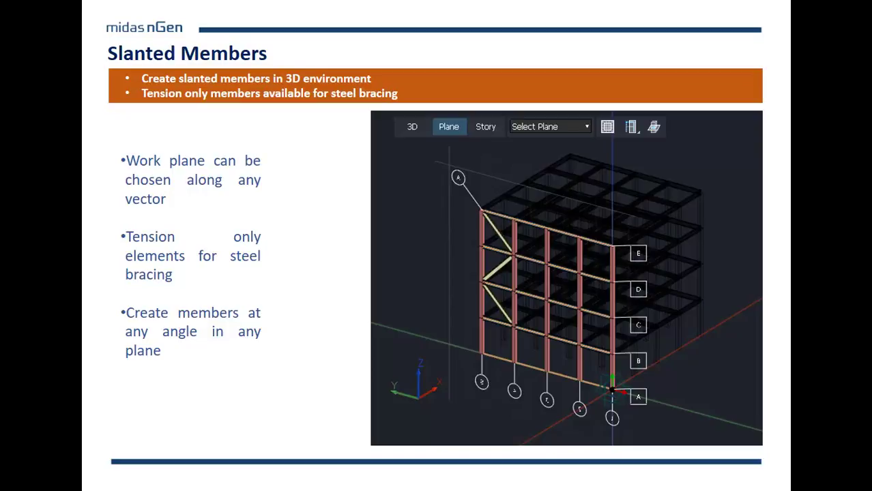
key("Right")
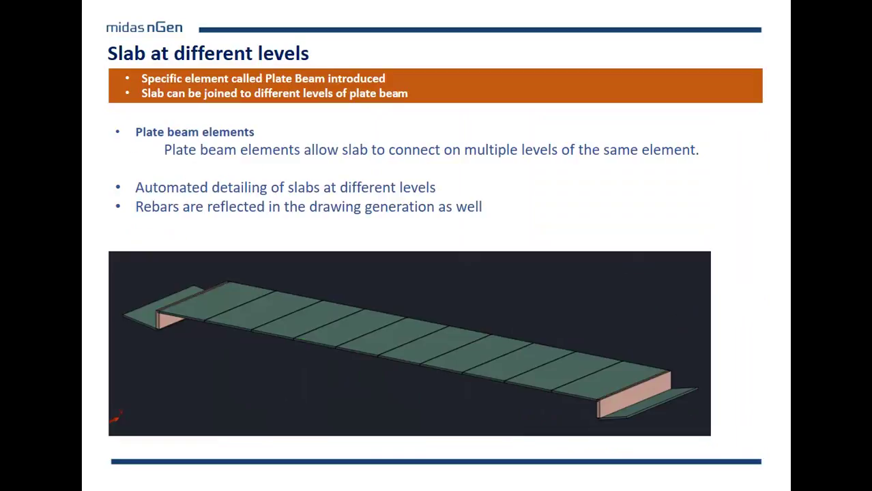
key("alt+Tab")
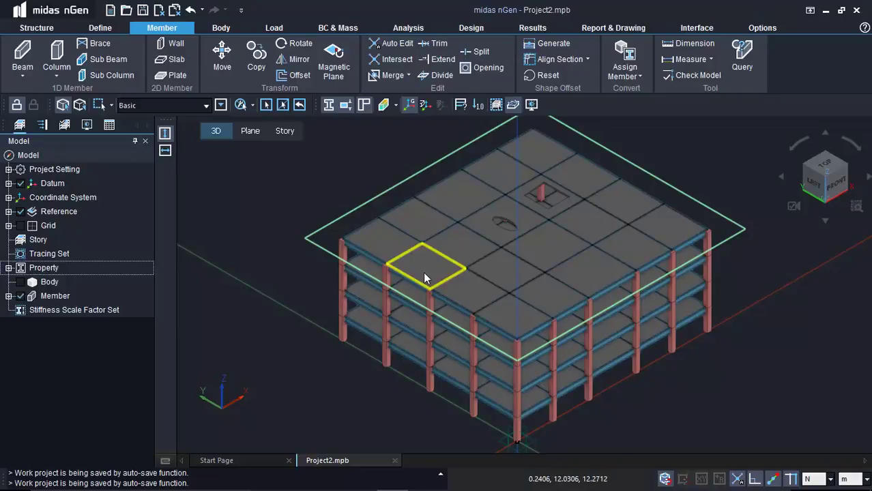
- Delete the uppermost floor's slab in the facade bay beside the corner bay, along with the beams surrounding that bay
left_click(425, 274)
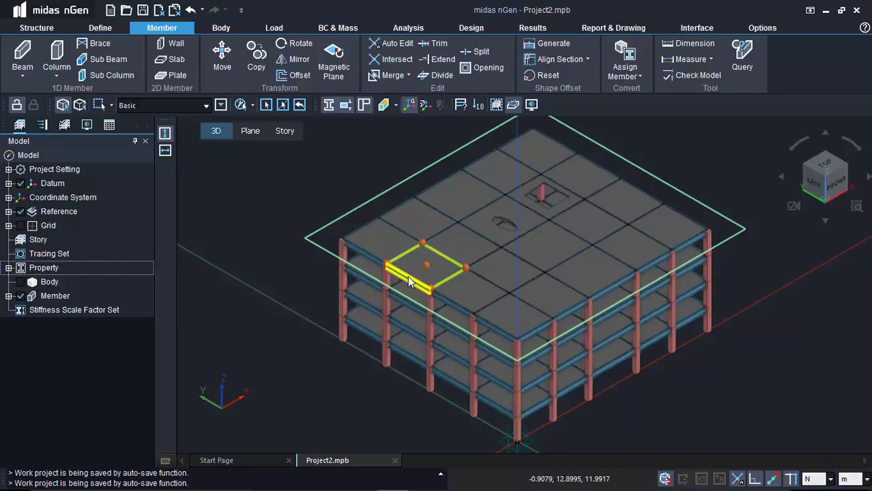
scroll(413, 259, "up", 6)
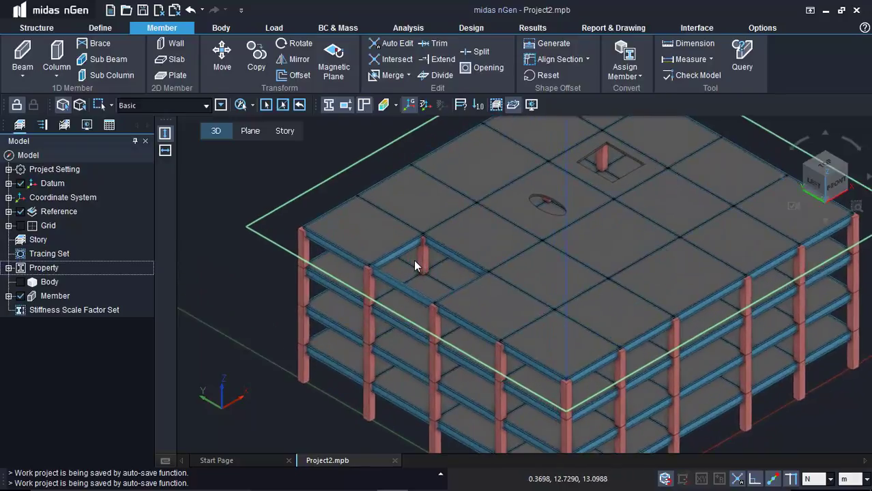
left_click(374, 309)
left_click(365, 241)
left_click(438, 228)
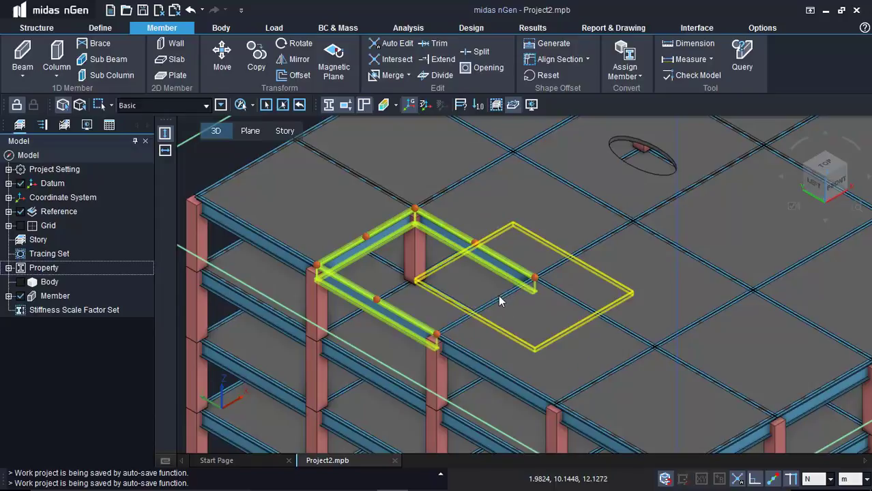
left_click(500, 299)
left_click_drag(500, 299, 446, 327)
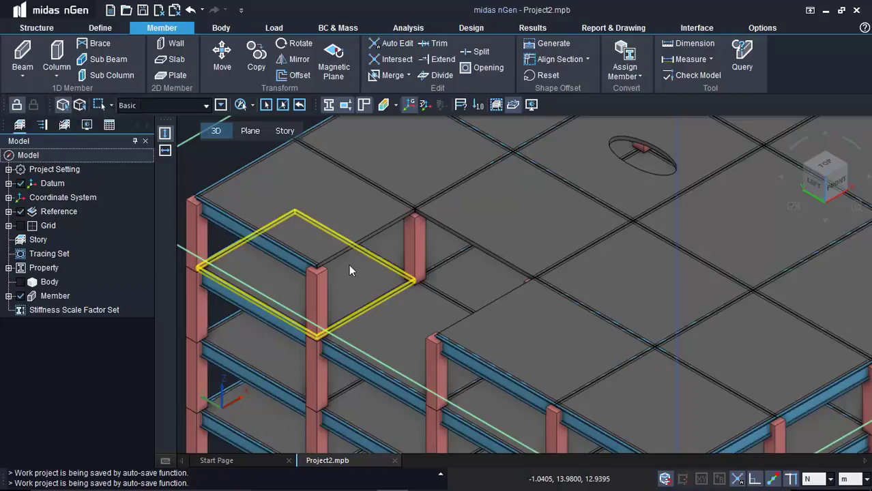
- Try to draw T150 plate beams 0.6 m deep around the open bay on the uppermost floor, and undo them
left_click(22, 76)
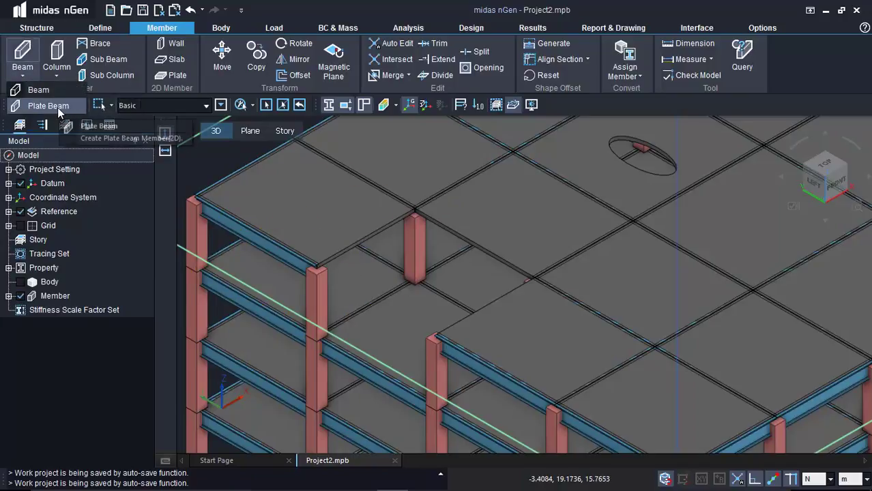
left_click(58, 107)
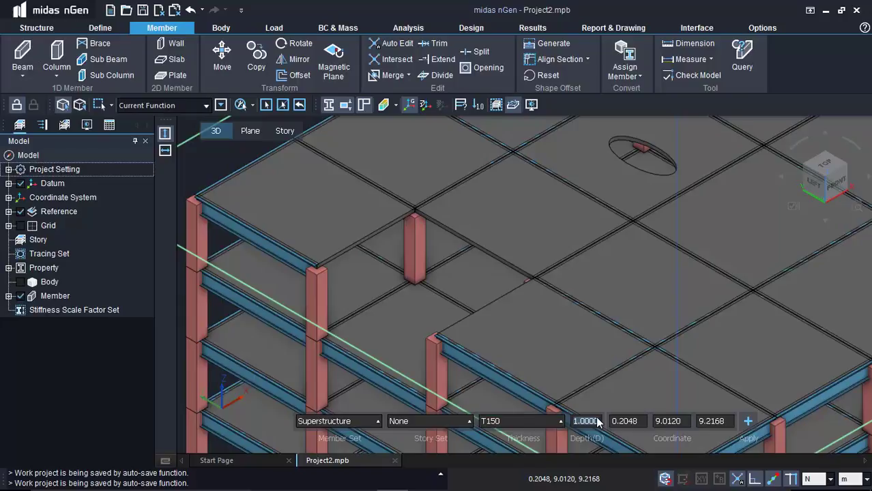
type("0.6")
key("Return")
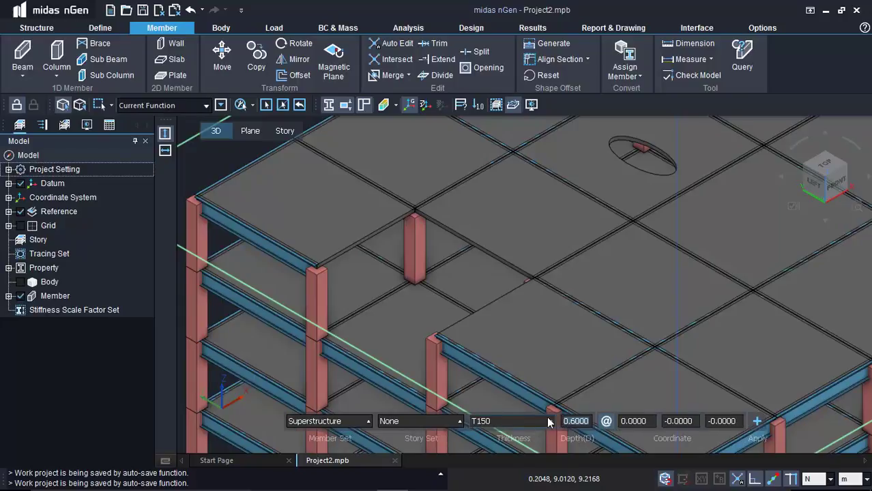
left_click(315, 267)
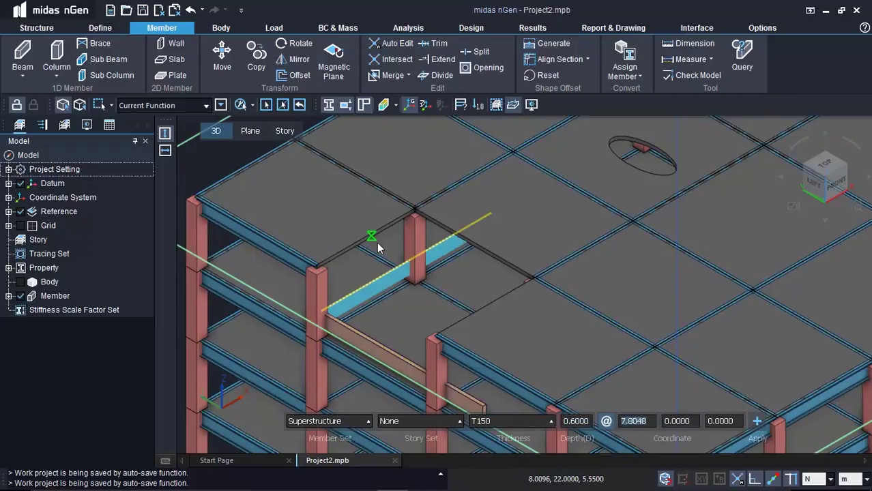
key("Escape")
key("ctrl+z")
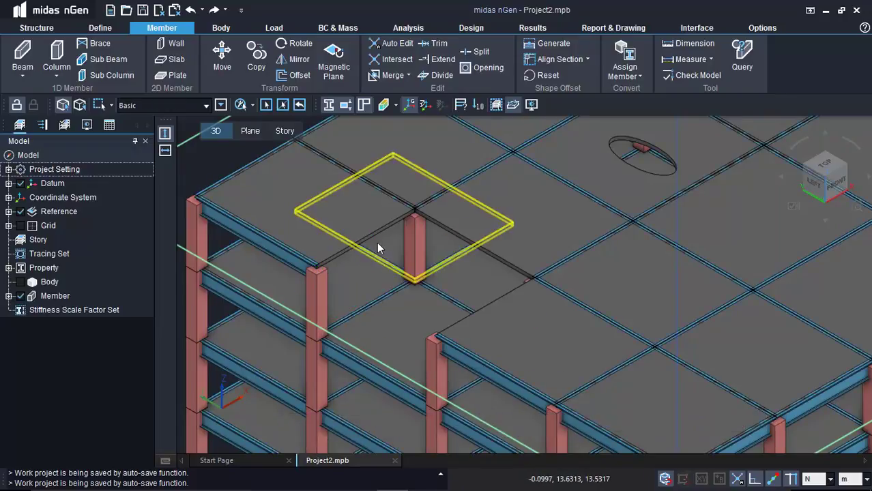
left_click(25, 76)
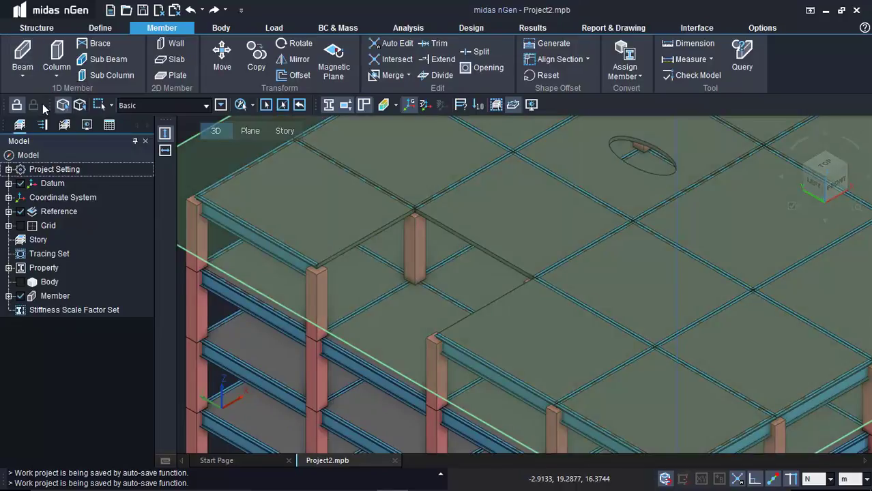
left_click(42, 104)
type("0.6")
key("Return")
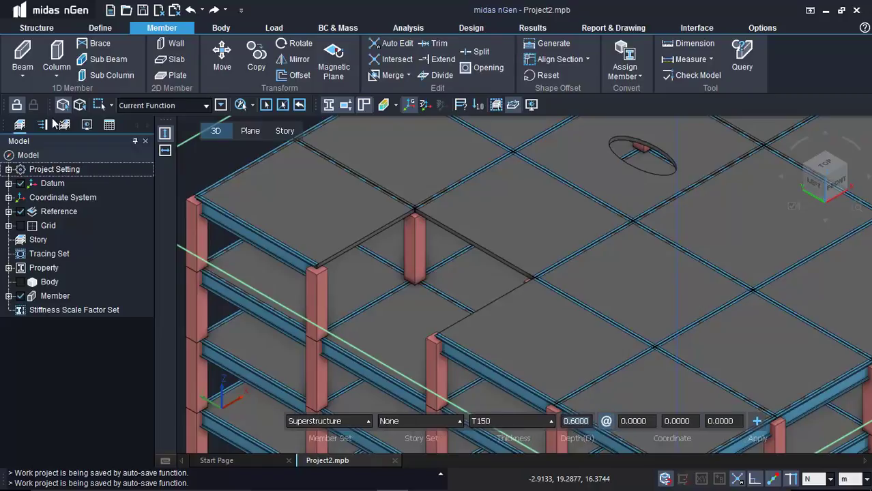
left_click(317, 265)
left_click(415, 209)
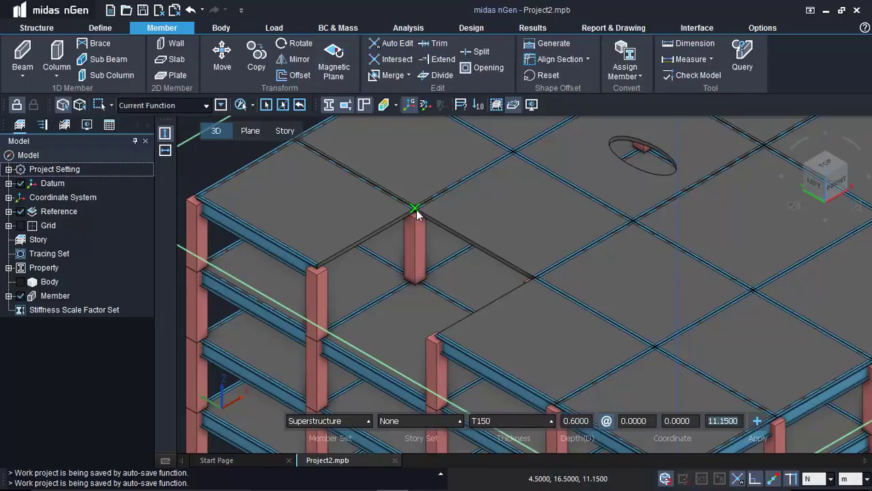
left_click(527, 279)
key("Escape")
- Create T150 plate beams 1 m deep in the Superstructure set along the three inner edges of the open bay
left_click(14, 68)
left_click(43, 105)
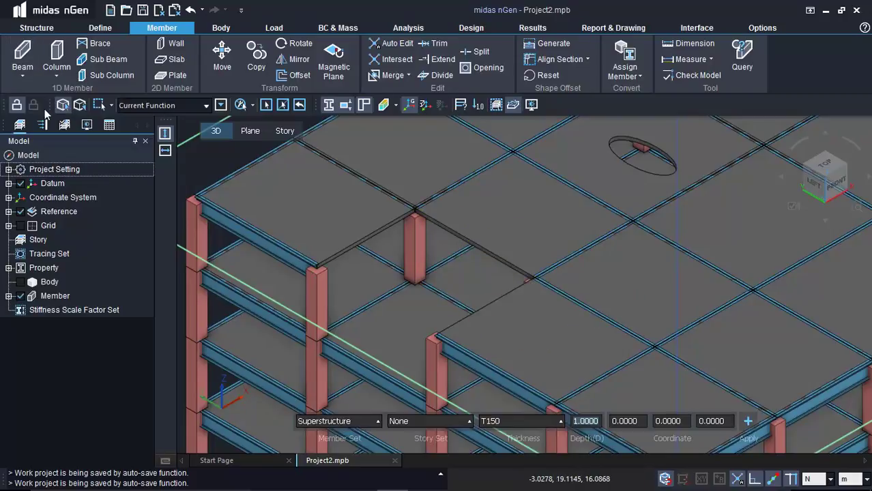
left_click(317, 266)
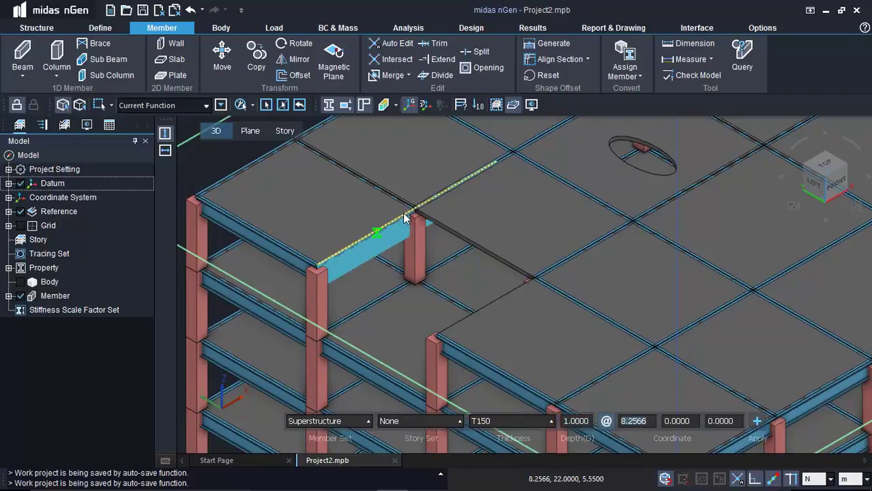
left_click(411, 214)
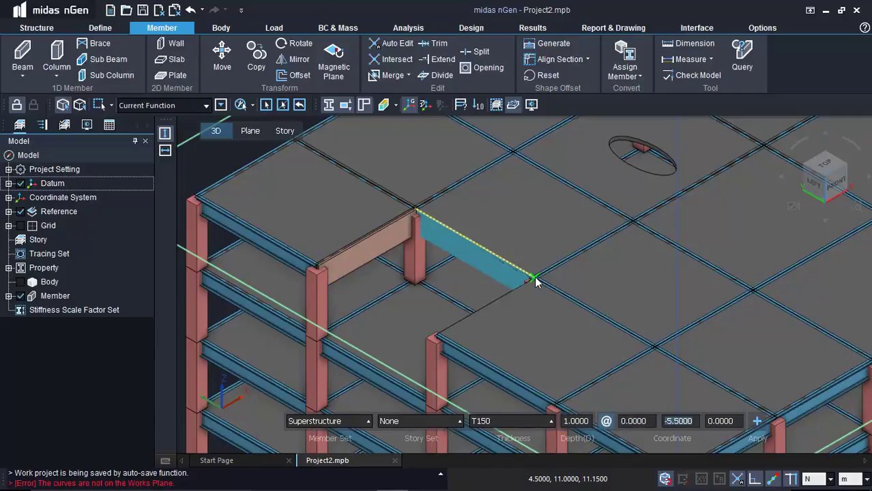
left_click(533, 276)
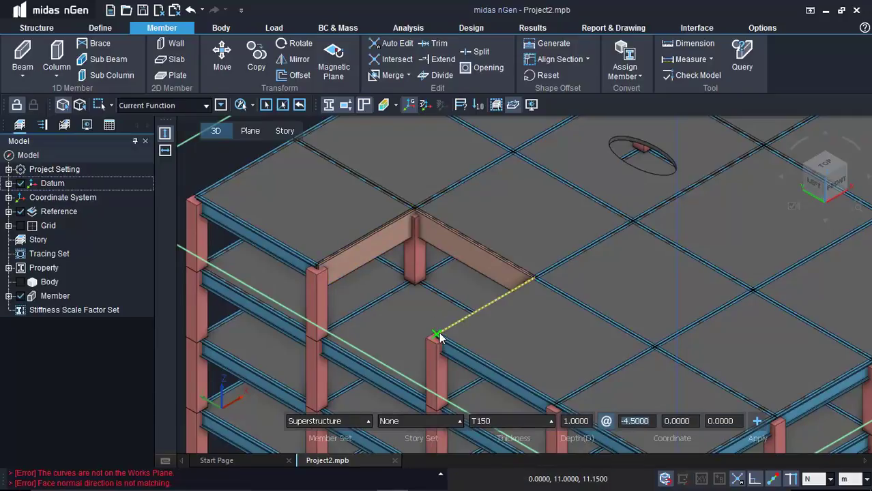
left_click(437, 334)
key("Escape")
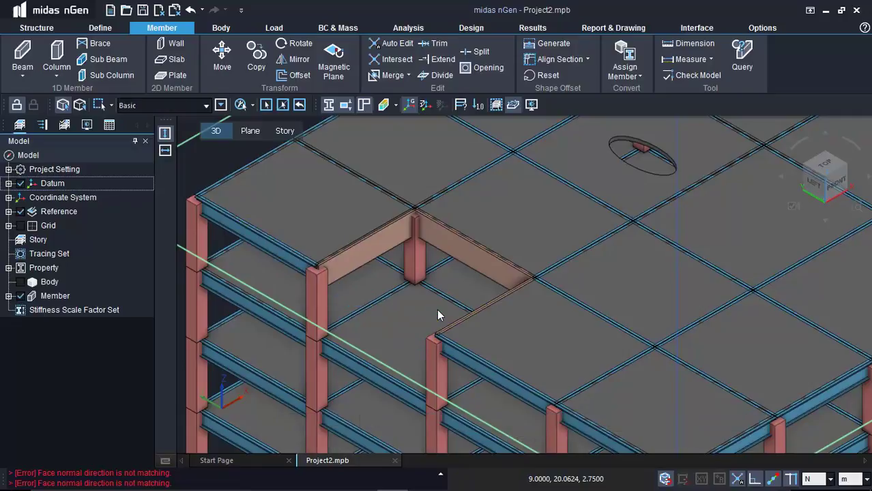
- Set the Slab command to draw a slab outline point by point beside the corner bay on the uppermost floor
middle_click_drag(439, 322, 423, 303)
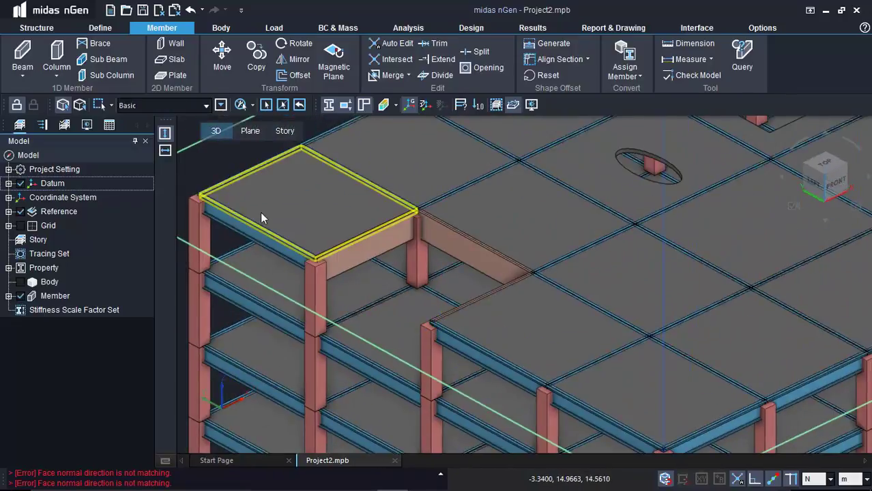
left_click(163, 60)
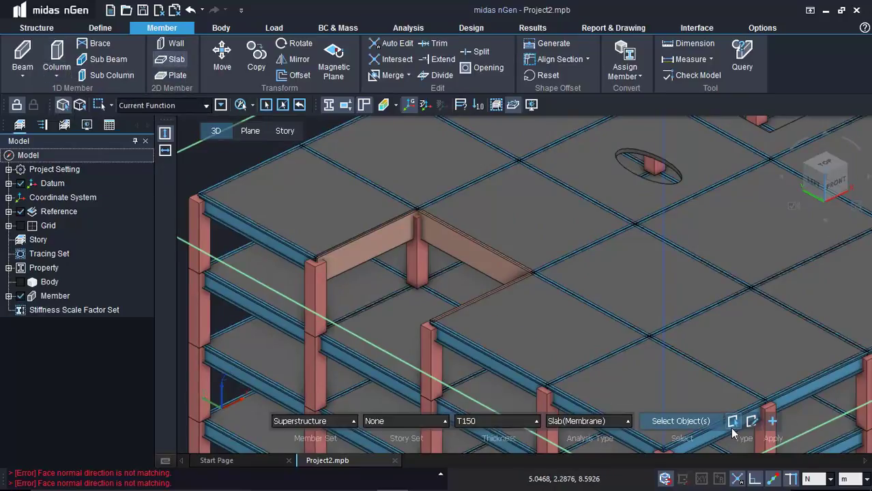
left_click(751, 421)
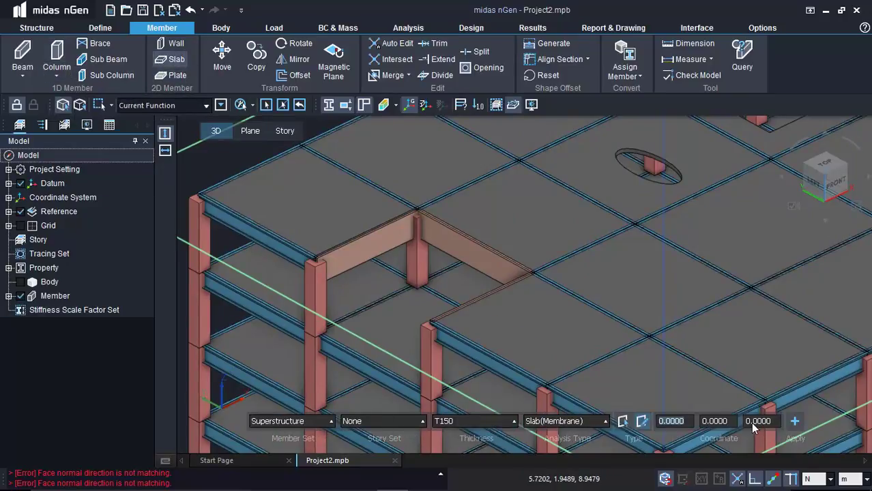
left_click(316, 285)
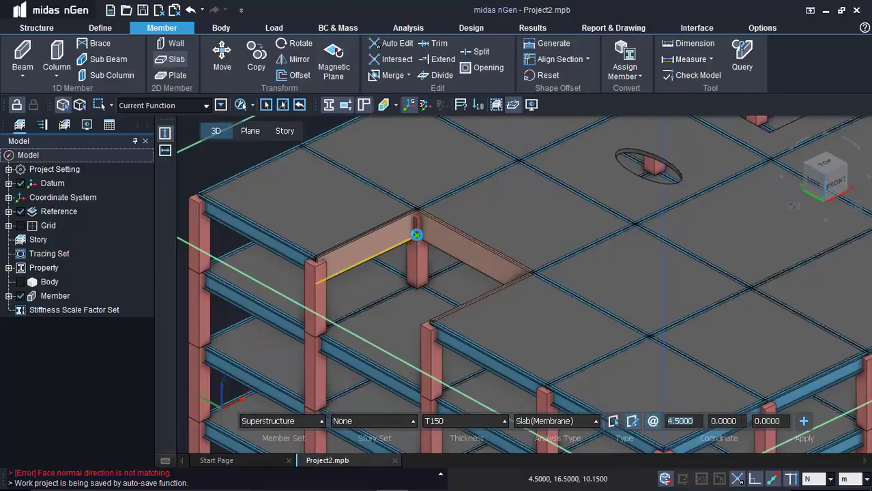
left_click(416, 234)
middle_click_drag(497, 292, 585, 295)
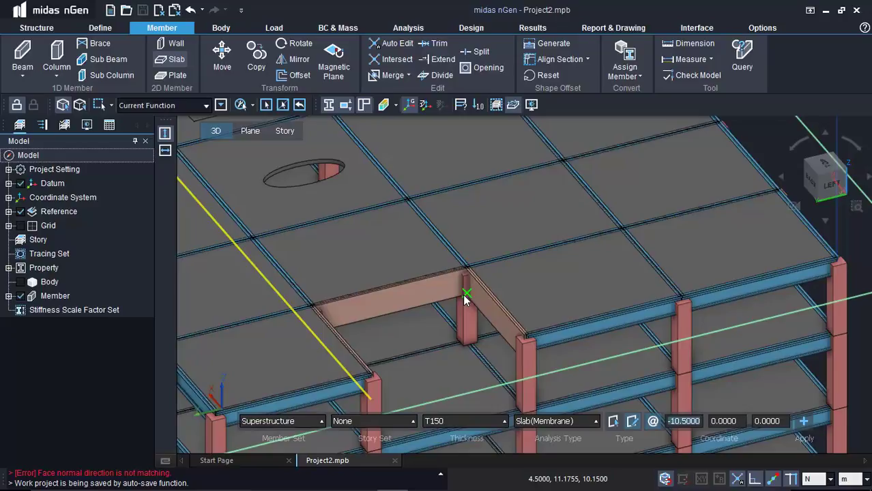
middle_click_drag(467, 294, 431, 284)
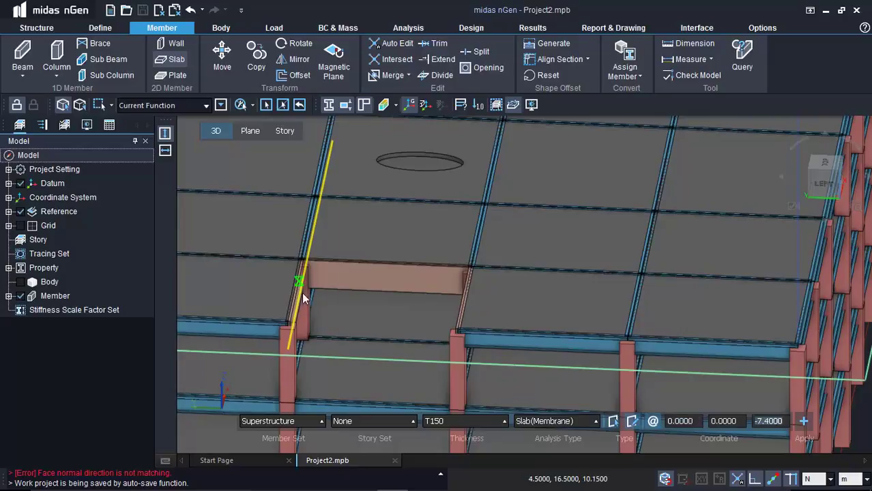
key("Escape")
- Draw a lowered T150 Slab(Membrane) in the Superstructure set across the open bay, with its corners at the plate beams' lower edge ends
middle_click_drag(465, 320, 436, 310)
left_click(176, 59)
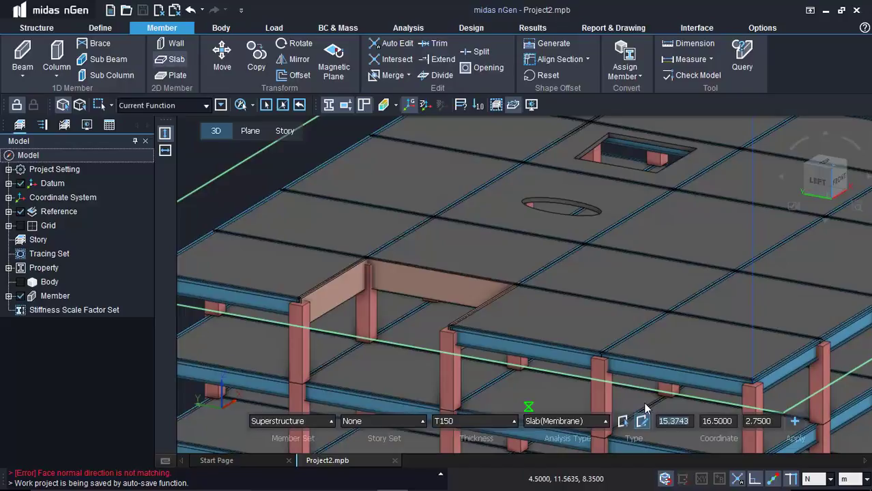
left_click(305, 325)
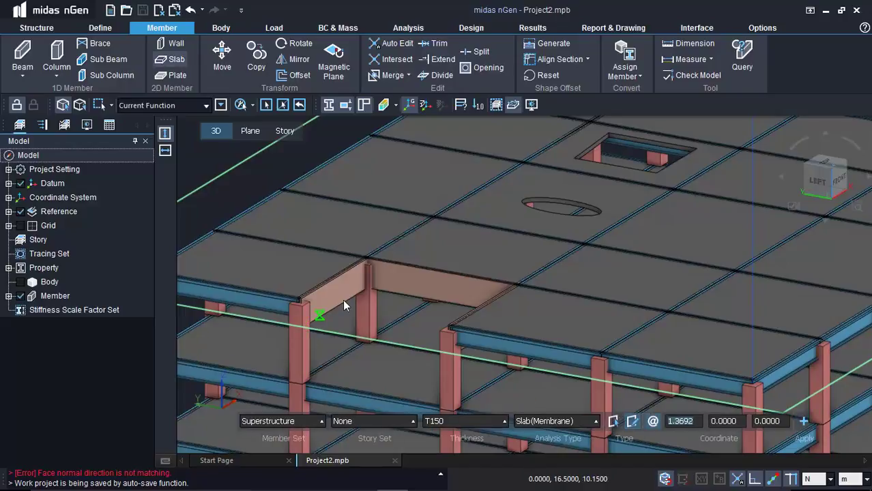
left_click(365, 288)
middle_click_drag(439, 311, 488, 326)
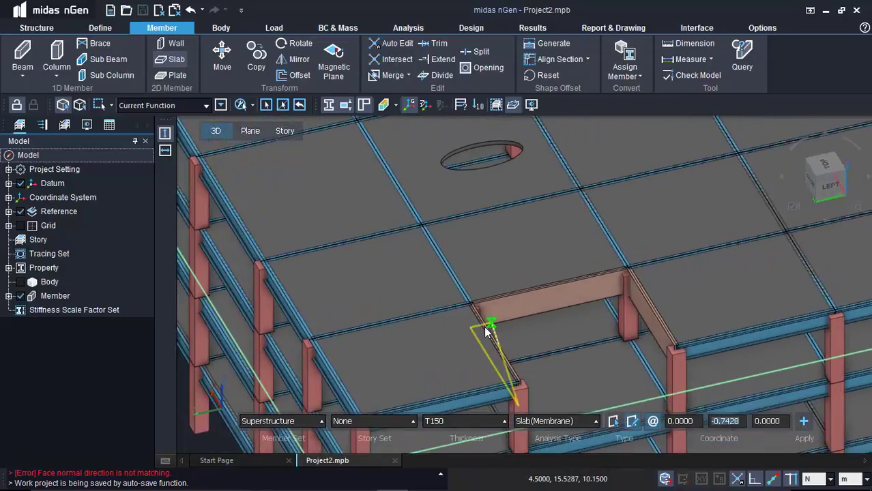
left_click(627, 295)
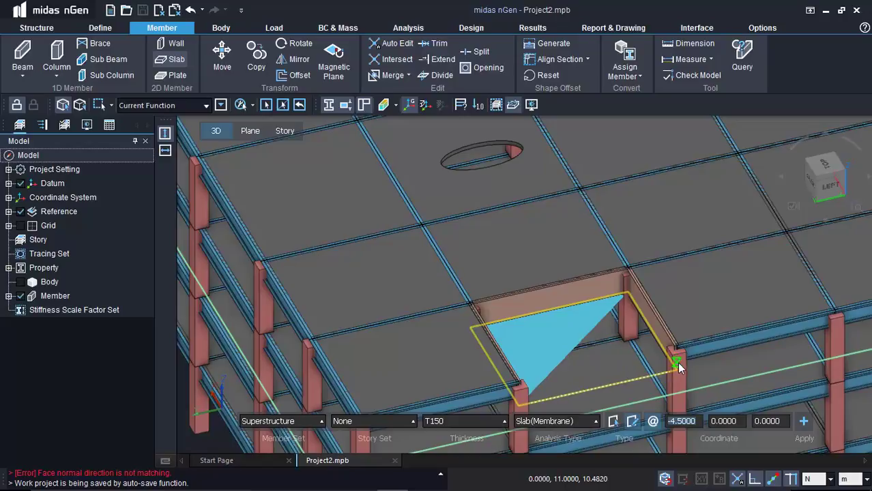
left_click(677, 361)
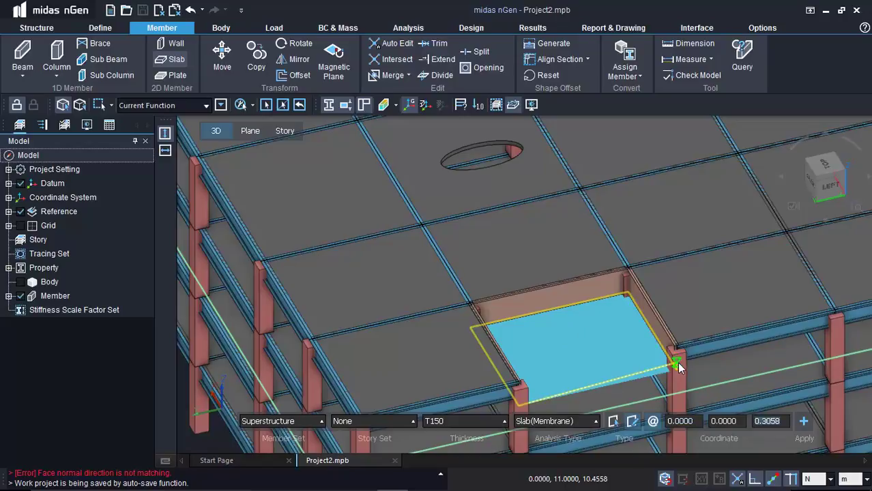
left_click(803, 421)
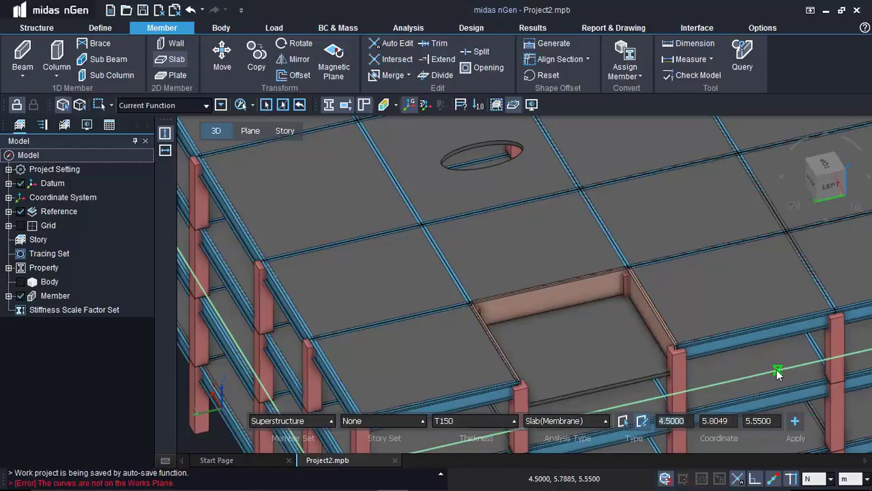
- Exit the Slab command and view the whole building with its sunken roof bay
middle_click_drag(776, 369, 756, 365)
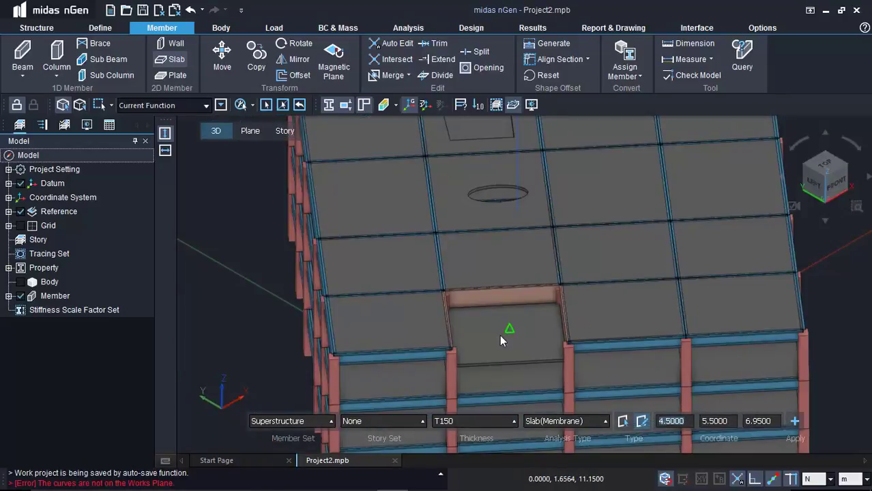
scroll(519, 327, "down", 5)
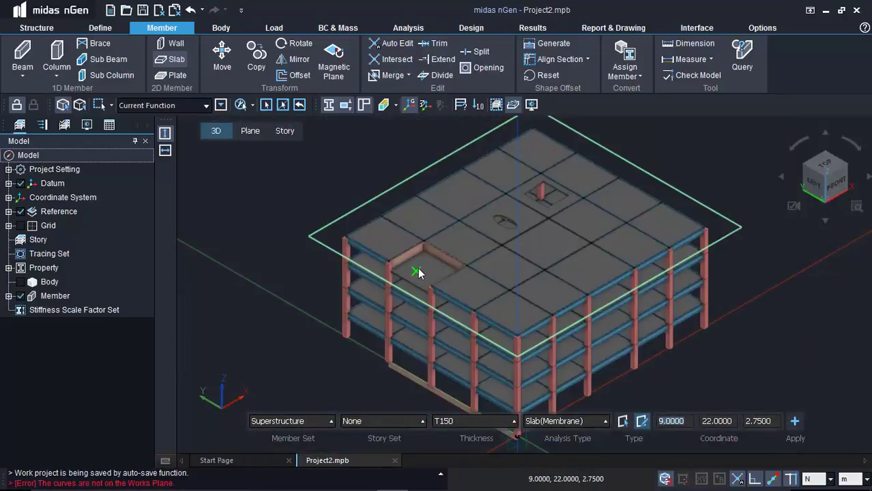
middle_click_drag(505, 344, 504, 292)
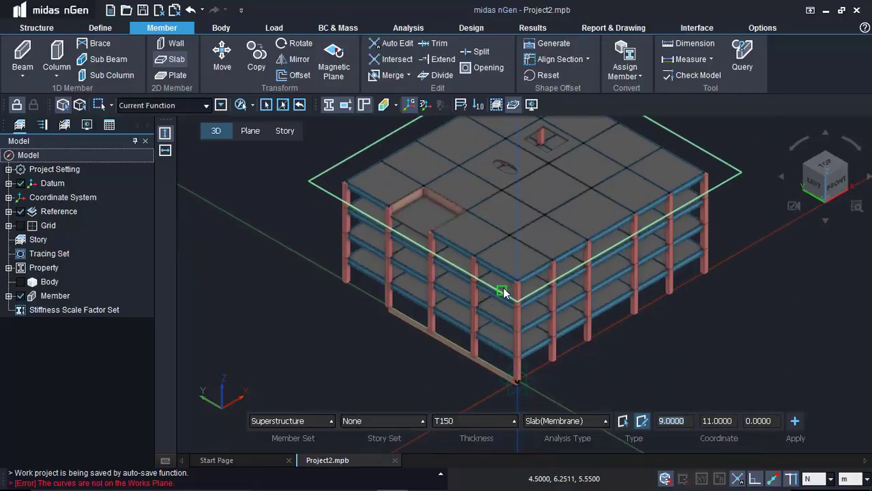
key("Escape")
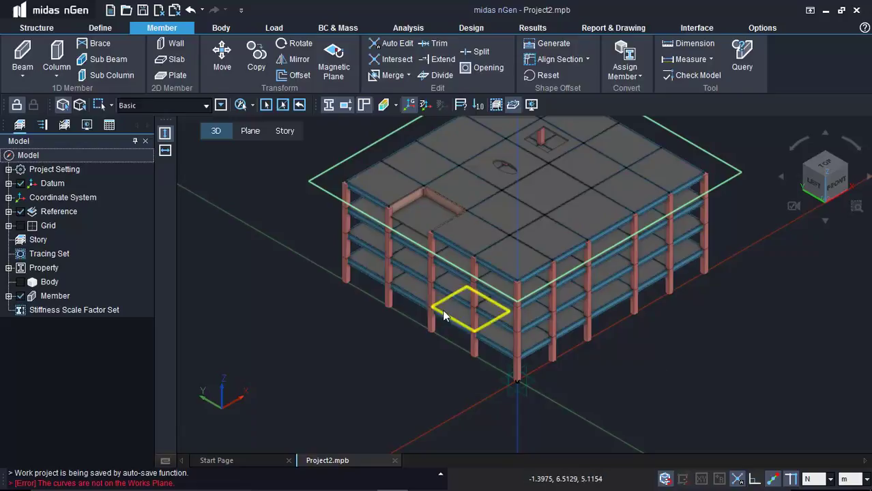
- Isolate the sunken slab, the neighbouring roof corner slab and the vertical plate between them, and inspect how they connect
scroll(495, 311, "up", 4)
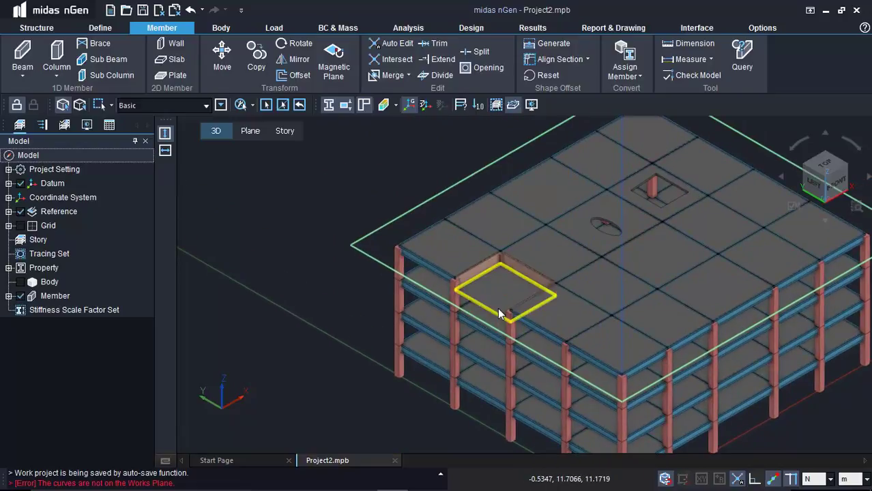
left_click(485, 265)
left_click(485, 262)
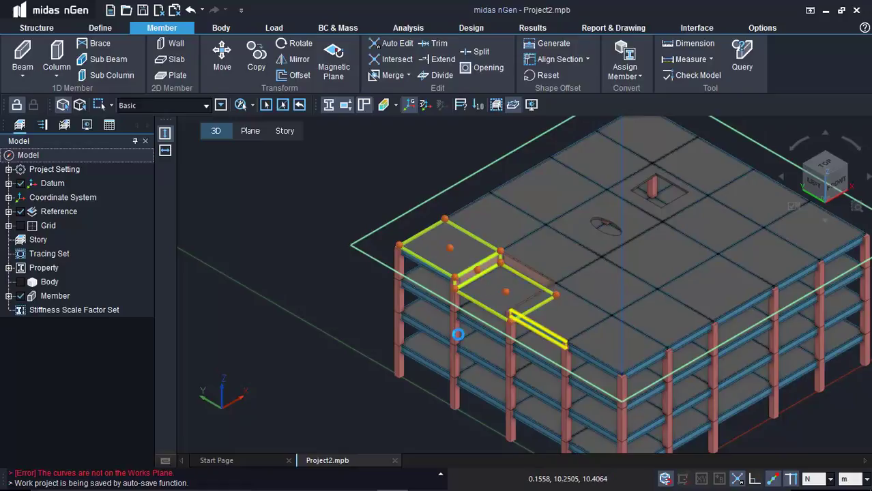
right_click(483, 263)
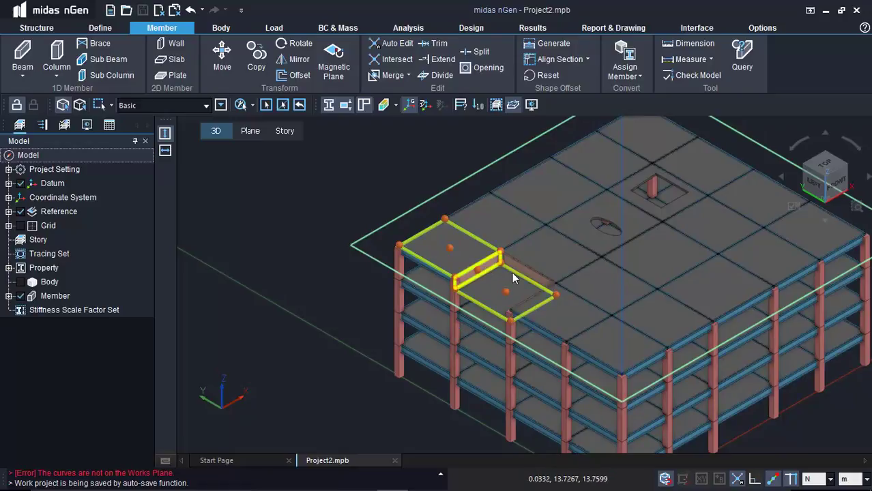
left_click(526, 289)
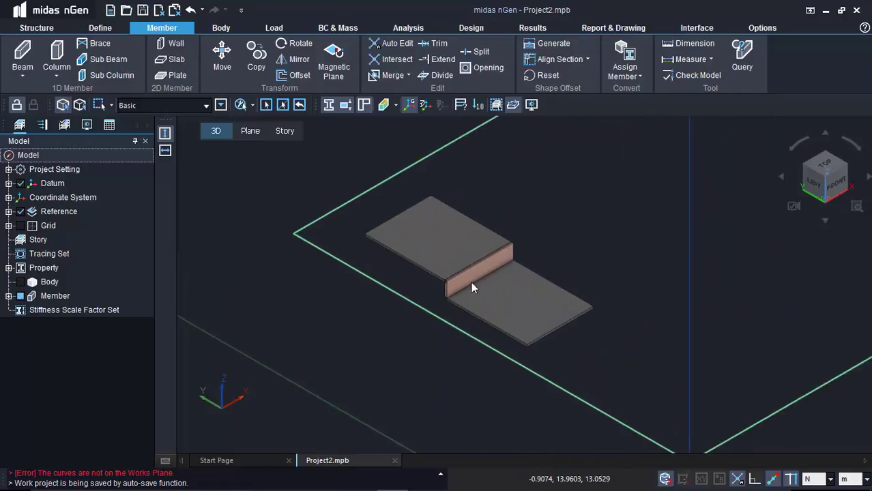
scroll(471, 281, "up", 3)
scroll(471, 282, "up", 1)
left_click(426, 320)
left_click(422, 275)
key("Escape")
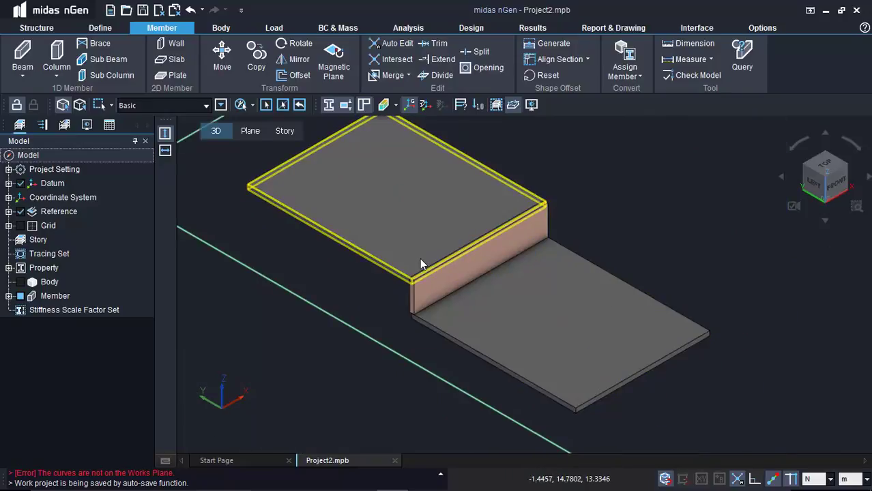
- Redisplay all hidden members and return to the isometric view of the full building
middle_click_drag(420, 258, 441, 269)
key("ctrl+z")
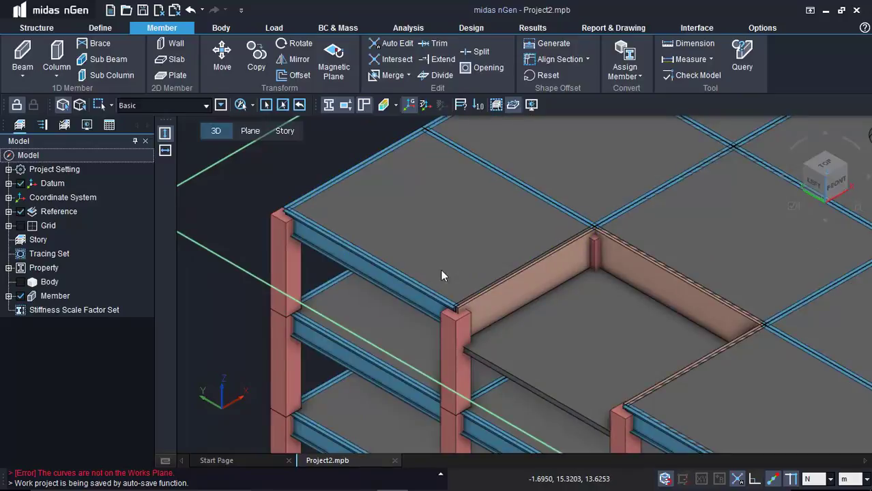
left_click(823, 183)
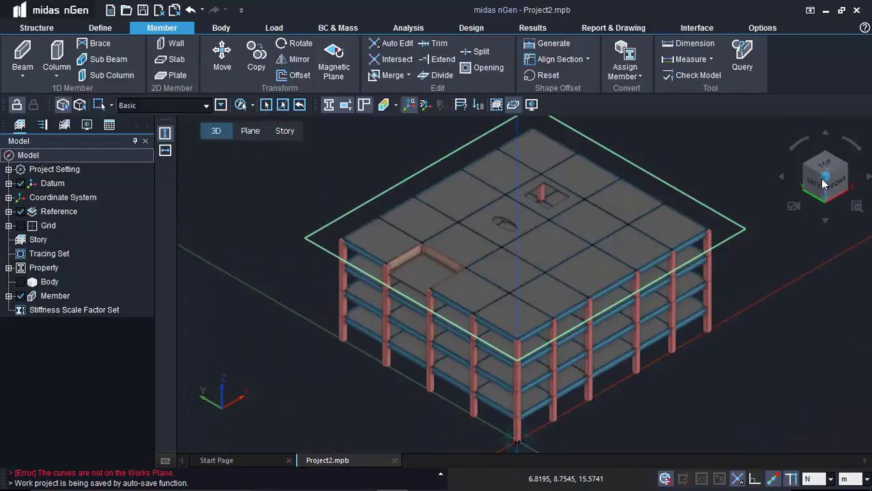
key("alt+Tab")
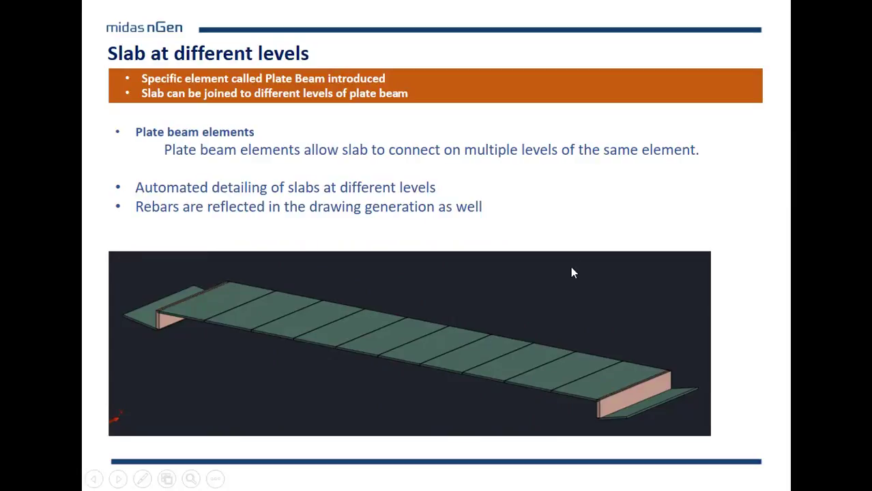
key("Right")
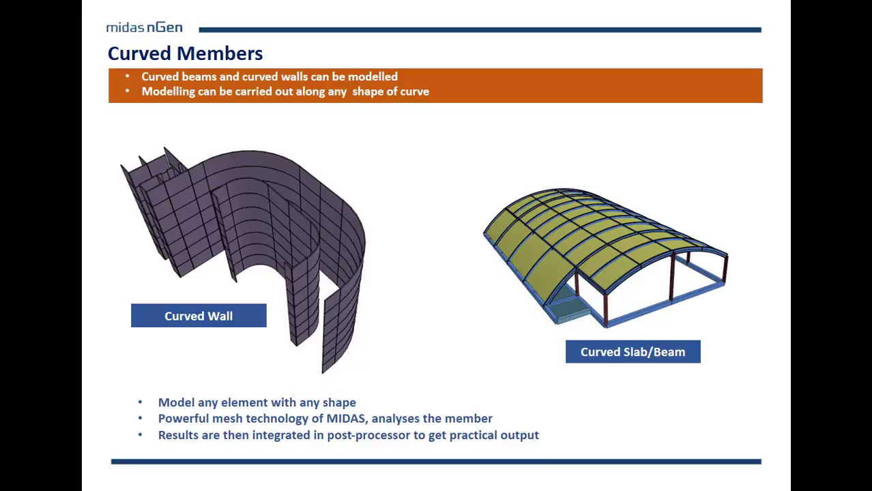
key("alt+Tab")
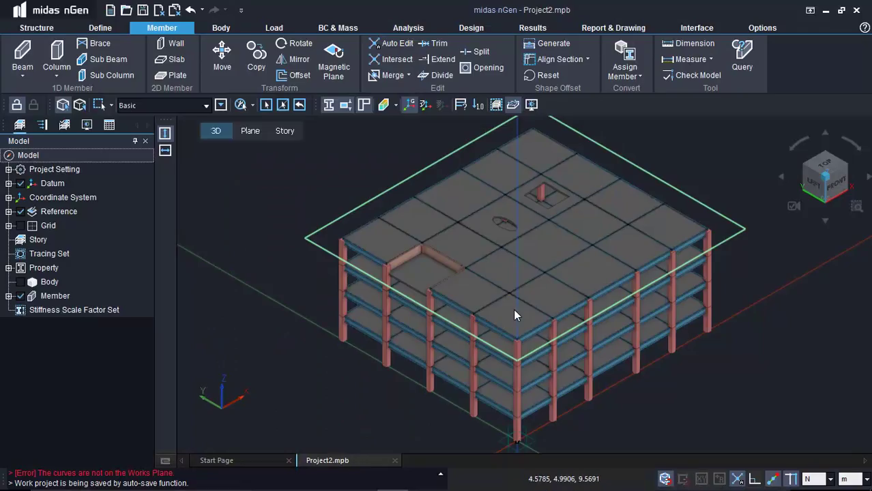
- Switch to plane mode on Work Plane-2 at the lower floor slab and view it from the top
left_click(250, 131)
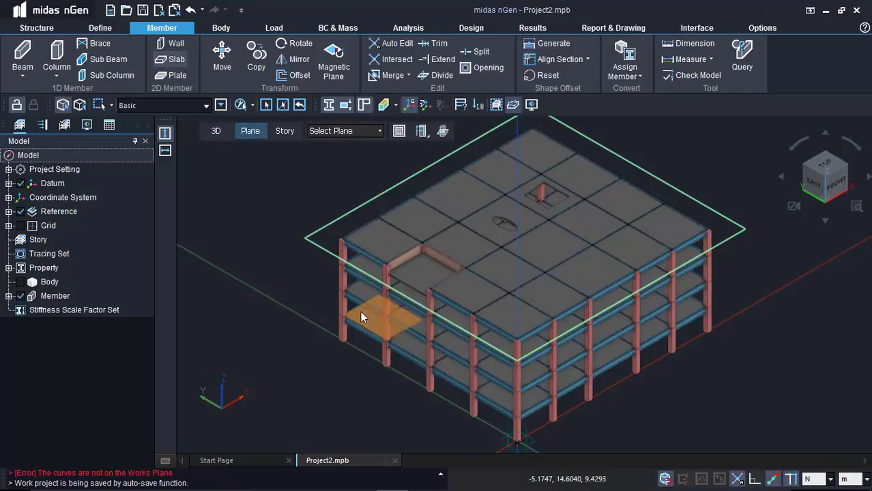
left_click(360, 312)
left_click(814, 168)
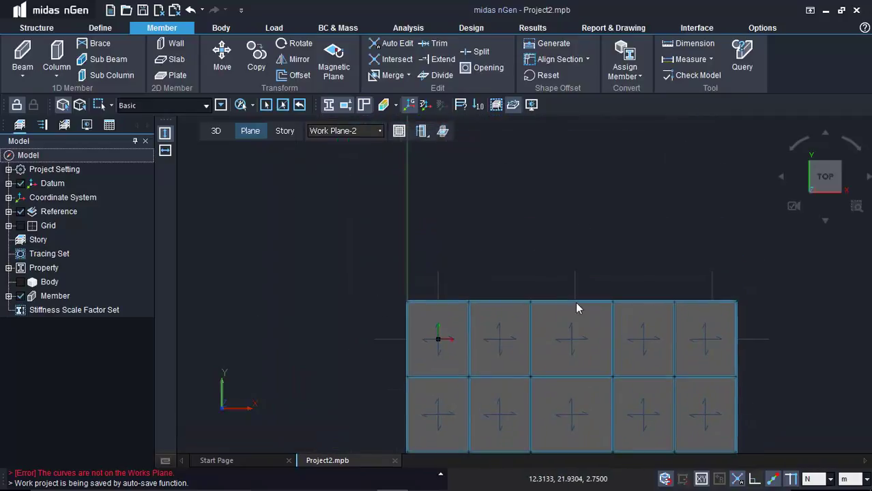
scroll(575, 302, "up", 1)
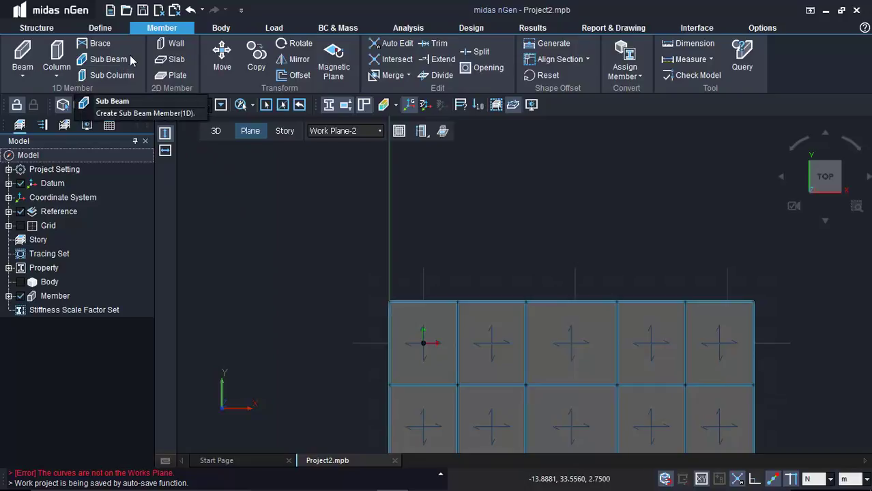
- Draw a center-point arc outside the slab's upper edge, centred on the third grid node, from 4.5 m straight above it to the second node
left_click(220, 27)
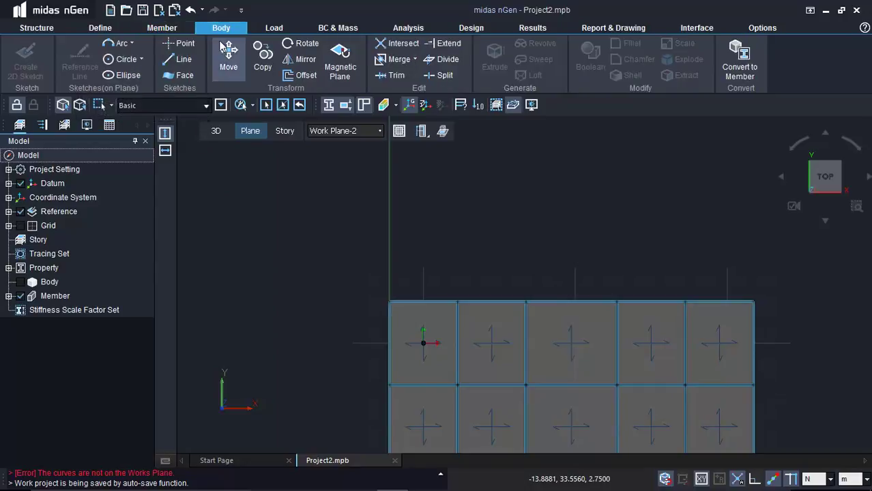
left_click(129, 43)
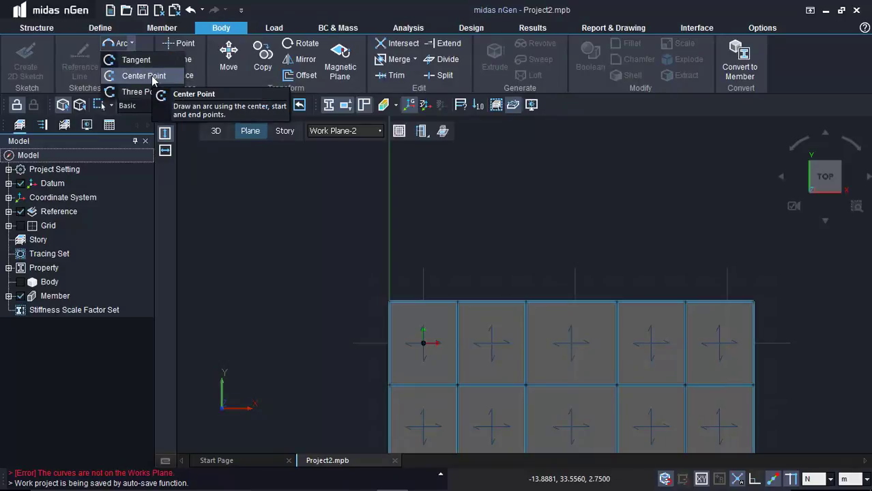
left_click(152, 77)
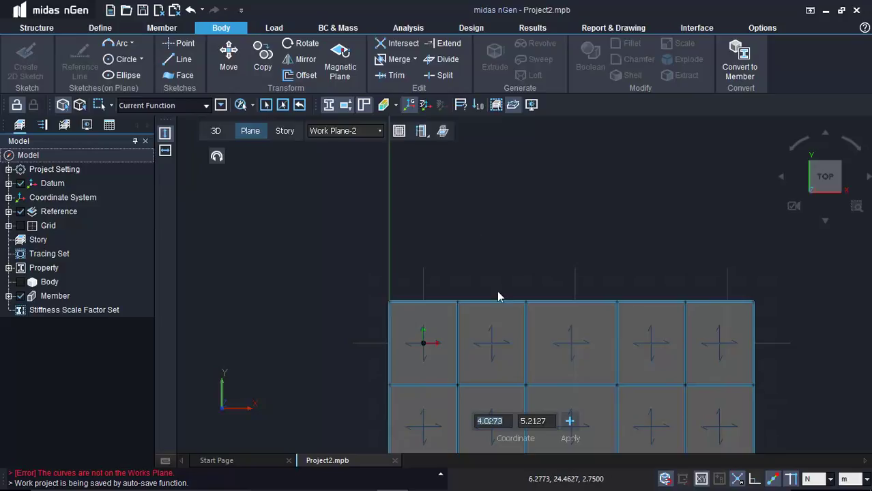
left_click(525, 303)
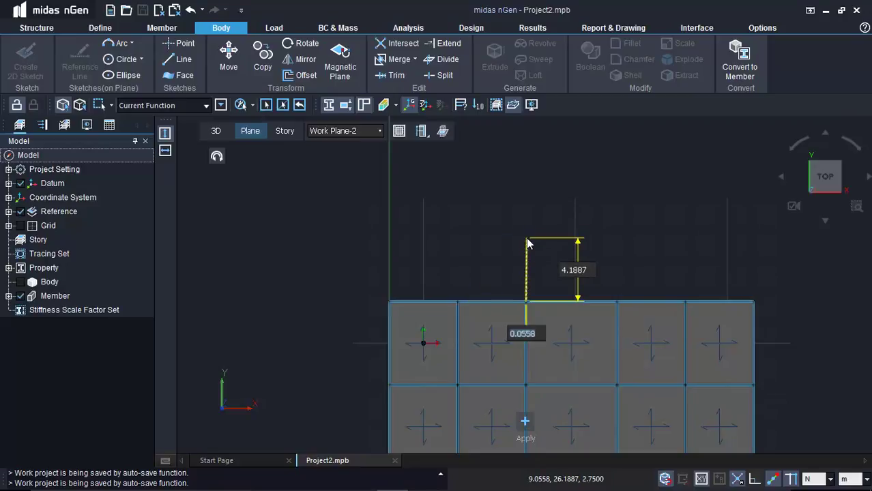
type("0")
key("Tab")
type("4.5")
key("Return")
left_click(527, 236)
left_click(455, 303)
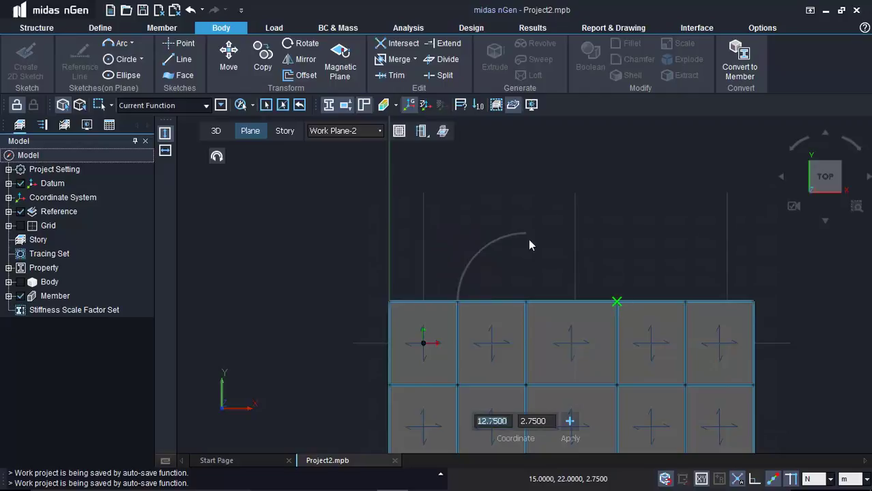
- Draw a matching quarter arc centred on the fourth grid node, from the fifth node to the point straight above the centre
left_click(617, 303)
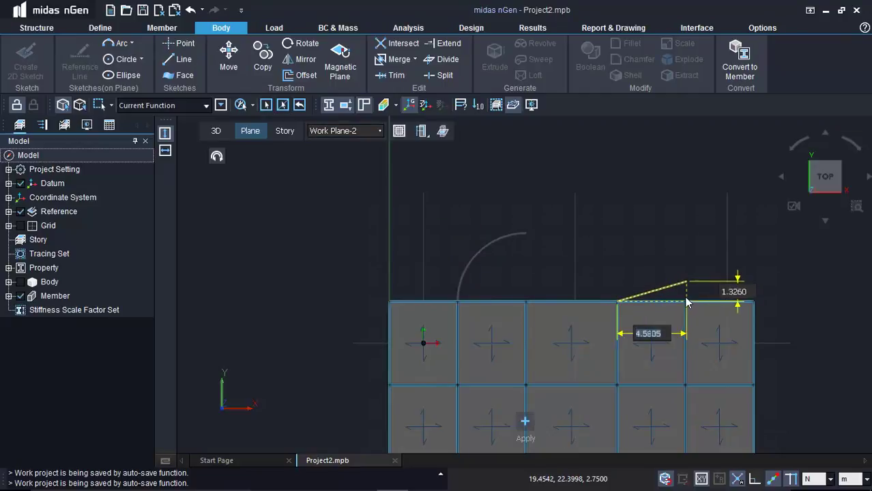
left_click(685, 302)
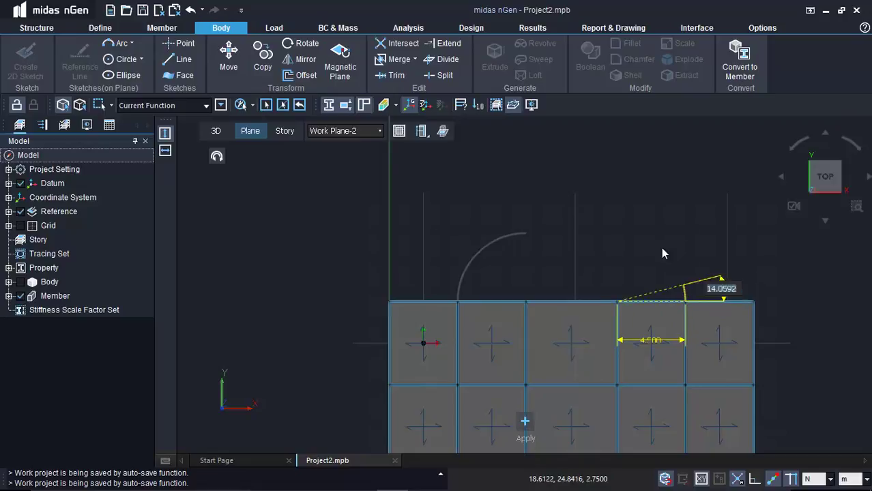
left_click(619, 234)
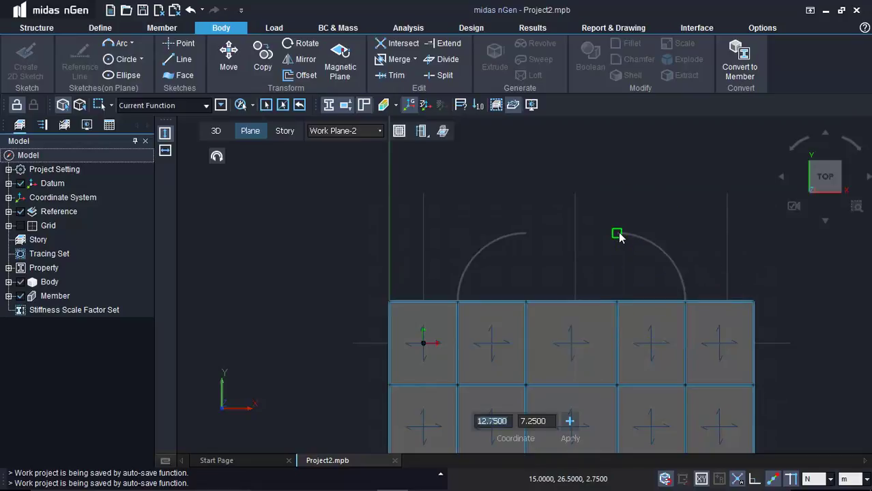
- Connect the upper ends of the two arcs with a straight 6 m line
left_click(183, 60)
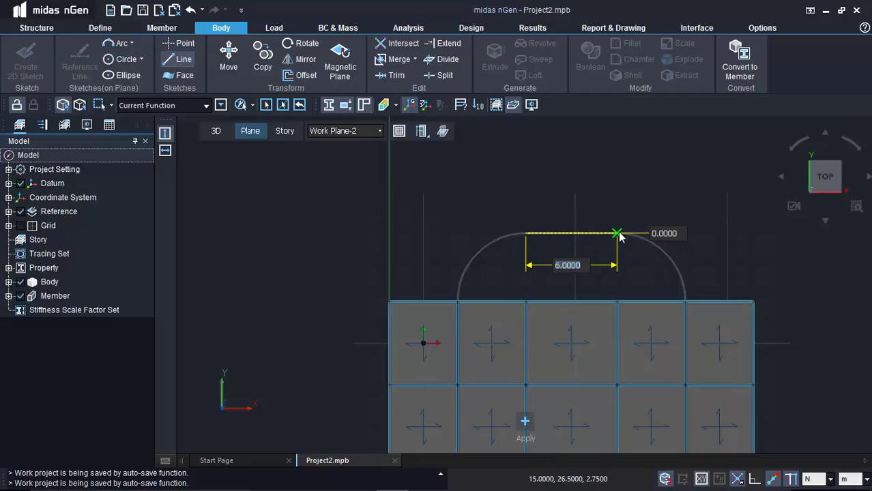
left_click(617, 234)
key("Escape")
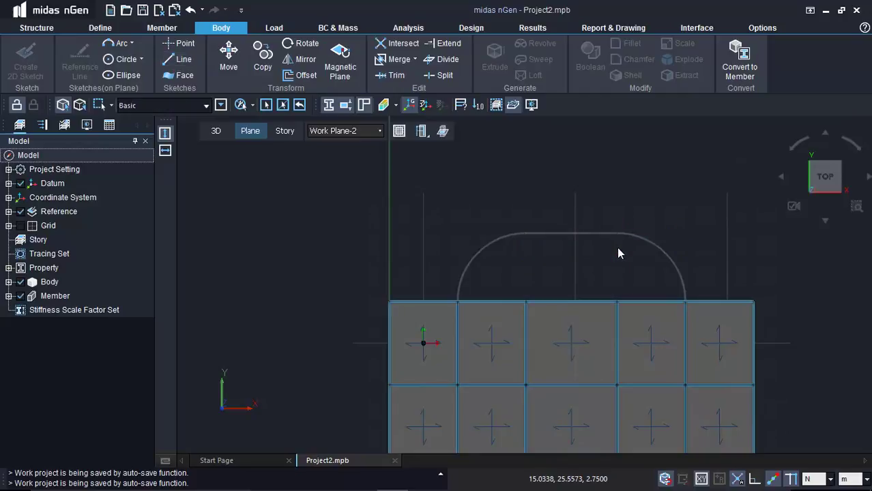
scroll(619, 233, "up", 5)
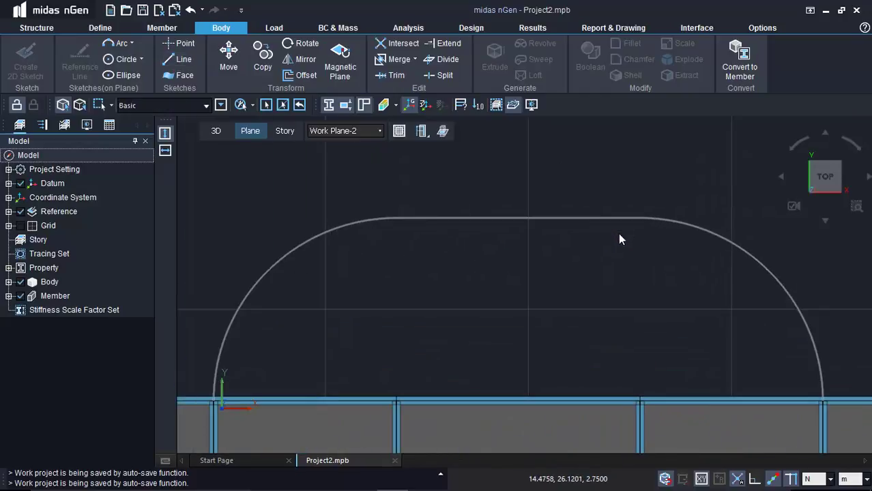
- Convert both arcs and the connecting line to Superstructure beam members with the H 600x200x11/17 section
key("Home")
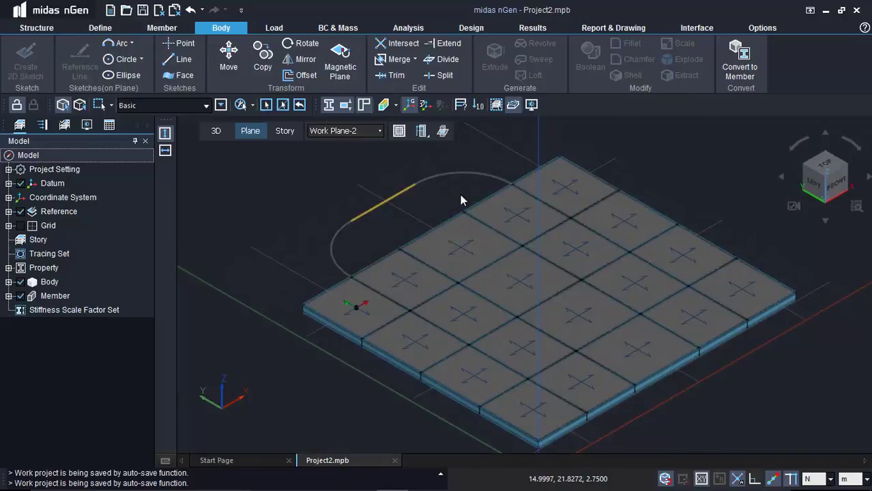
left_click(453, 176)
left_click(398, 193)
left_click(343, 232)
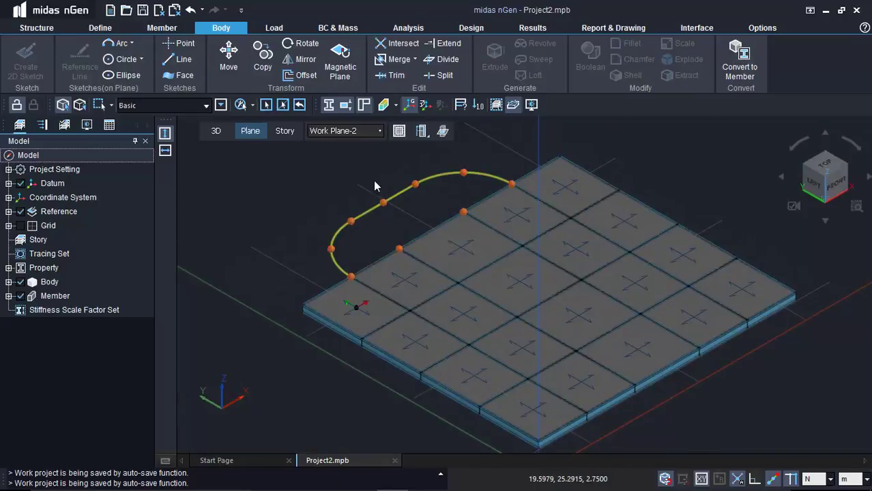
left_click(742, 74)
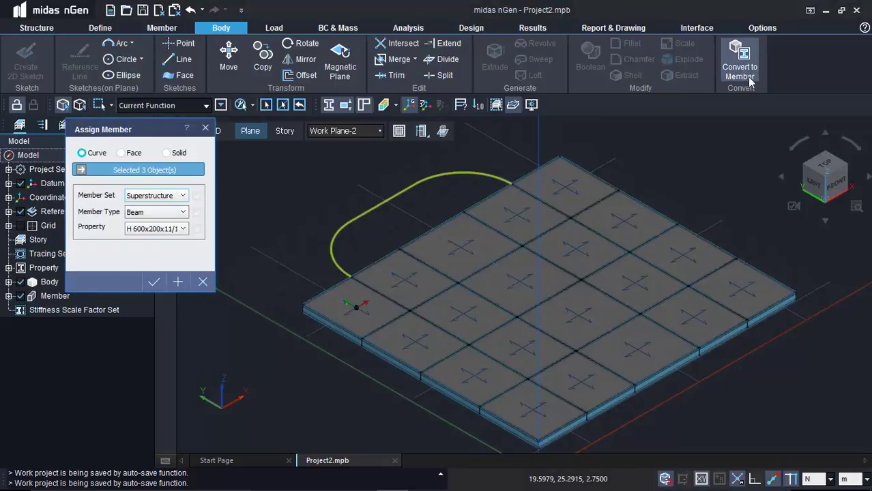
left_click(155, 212)
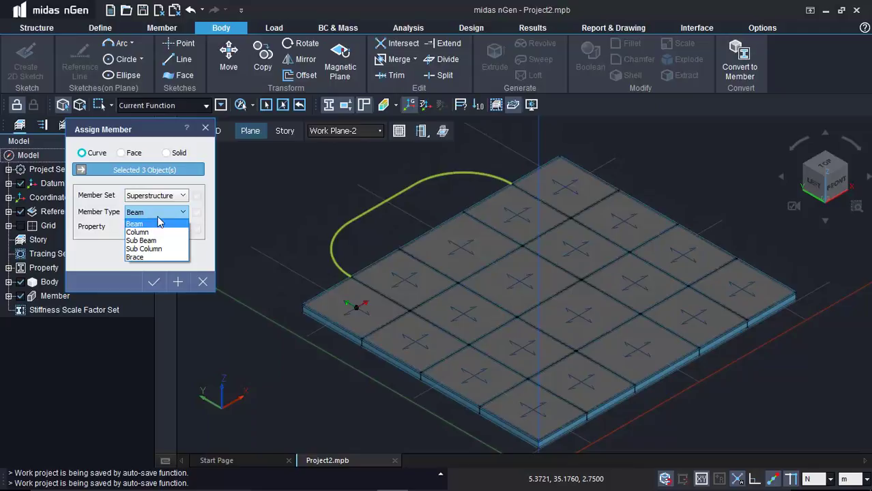
left_click(158, 224)
left_click(163, 230)
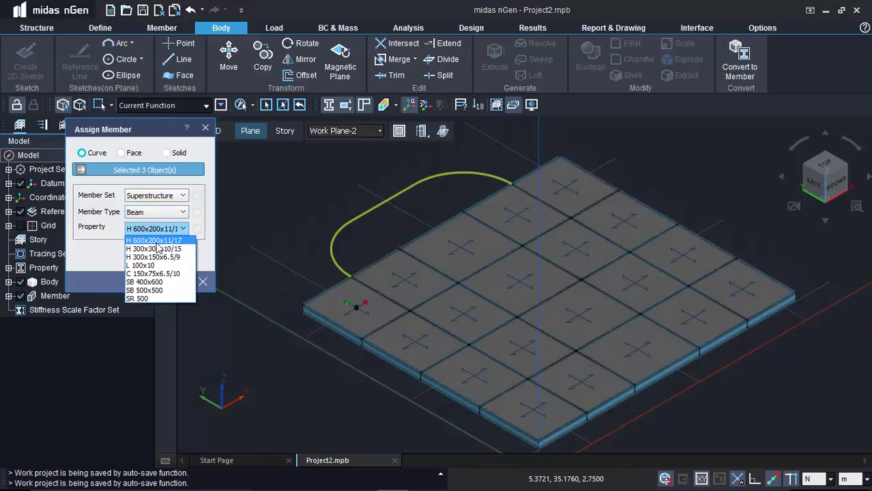
left_click(157, 241)
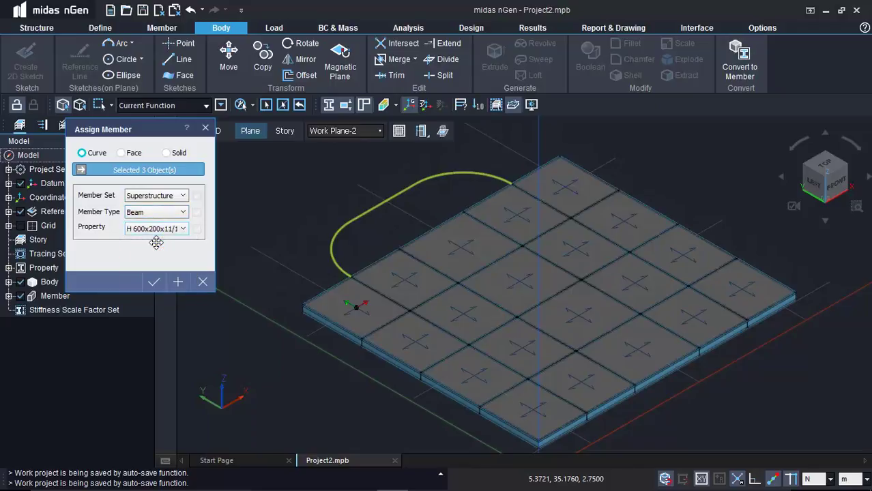
left_click(156, 282)
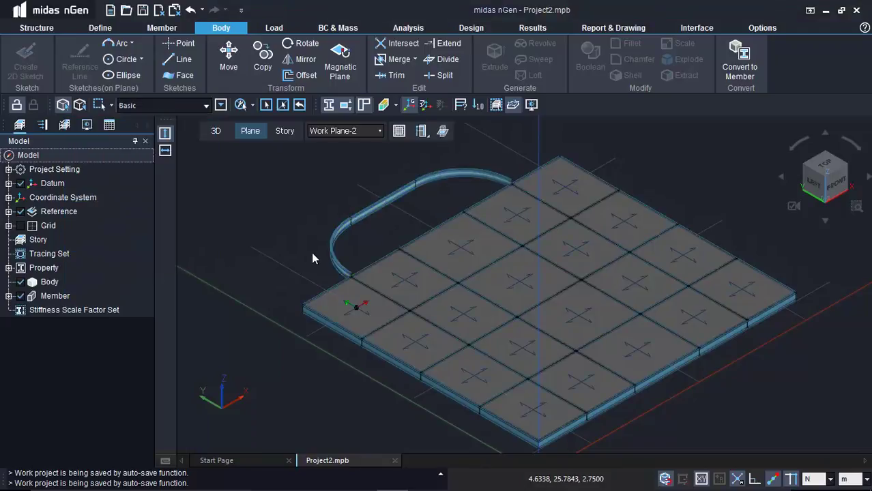
- Undo the conversion of the arcs and connecting line outside the slab edge to beam members
scroll(357, 227, "up", 1)
scroll(358, 233, "up", 1)
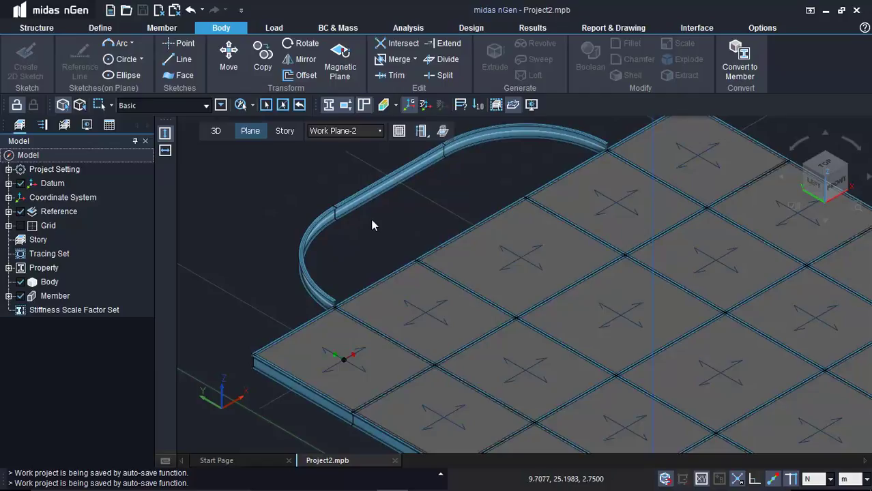
scroll(443, 236, "down", 2)
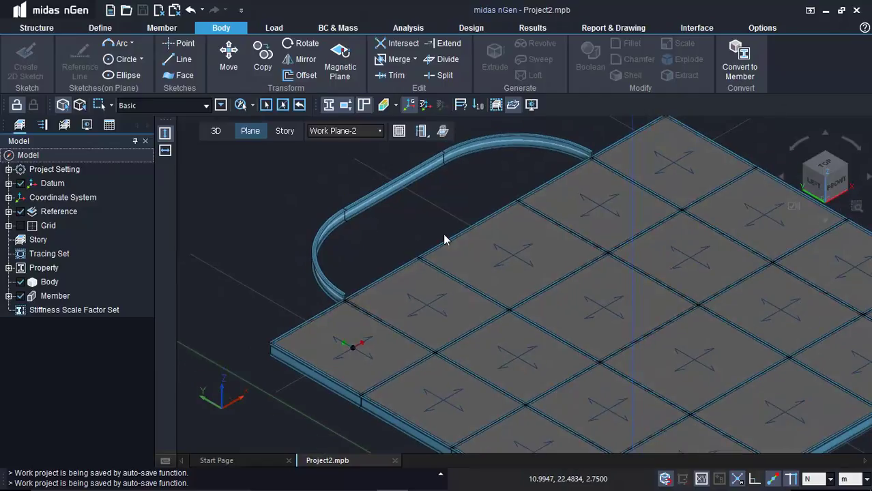
scroll(446, 244, "down", 2)
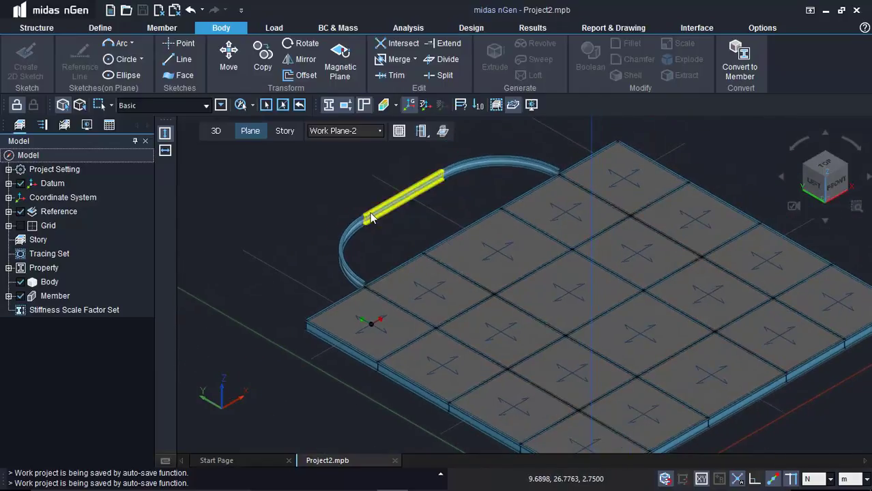
left_click(191, 10)
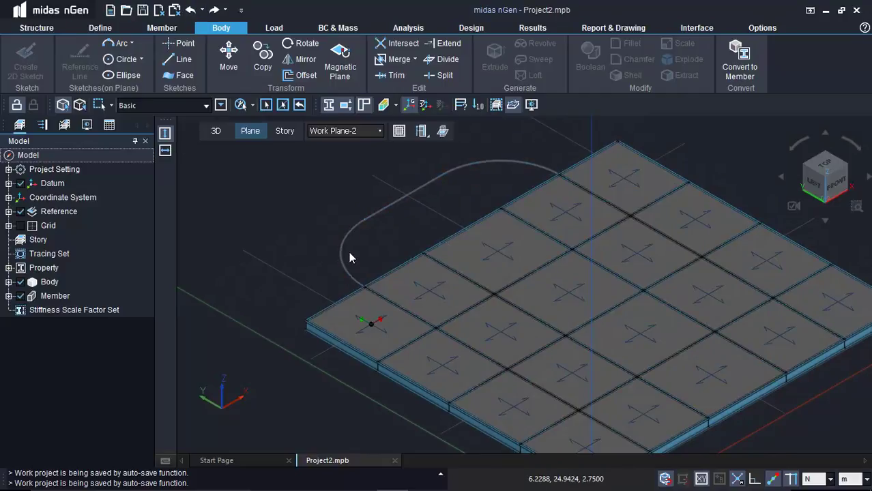
- In the full 3D model, extrude the two arcs and the connecting line 8 m vertically upward into faces
left_click(217, 130)
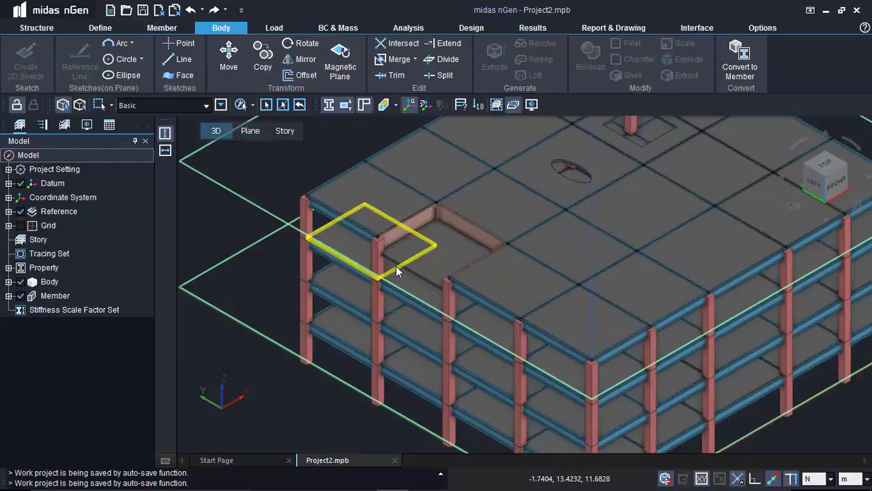
middle_click_drag(389, 292, 828, 220)
left_click(819, 191)
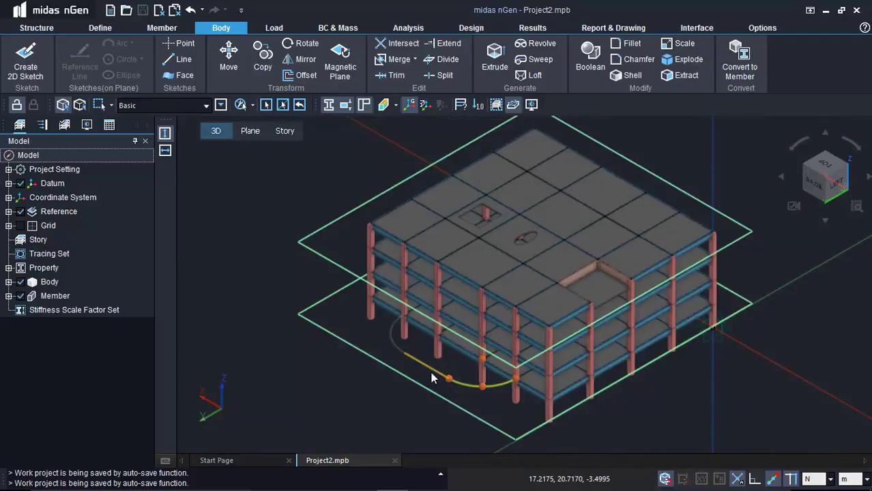
left_click(389, 342)
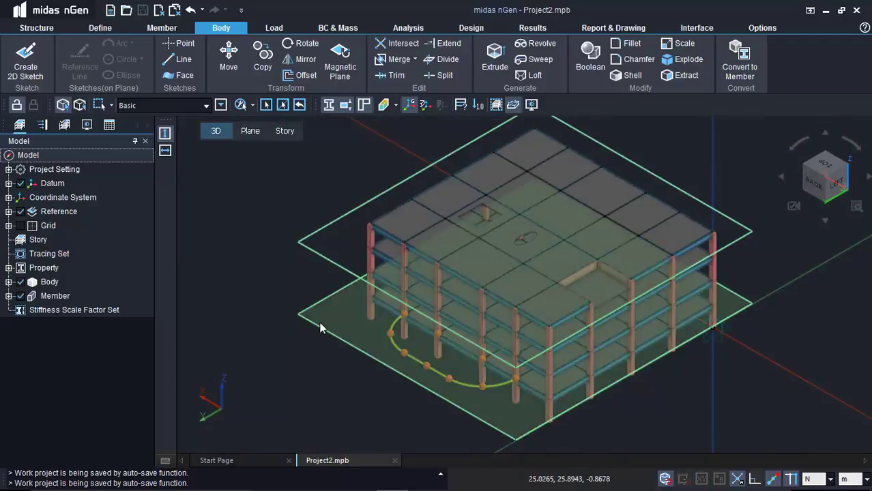
left_click(494, 60)
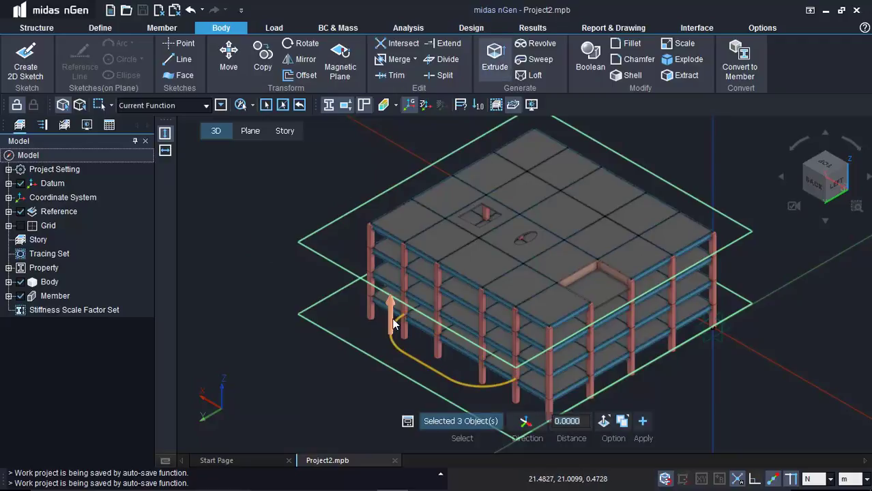
left_click_drag(393, 323, 390, 213)
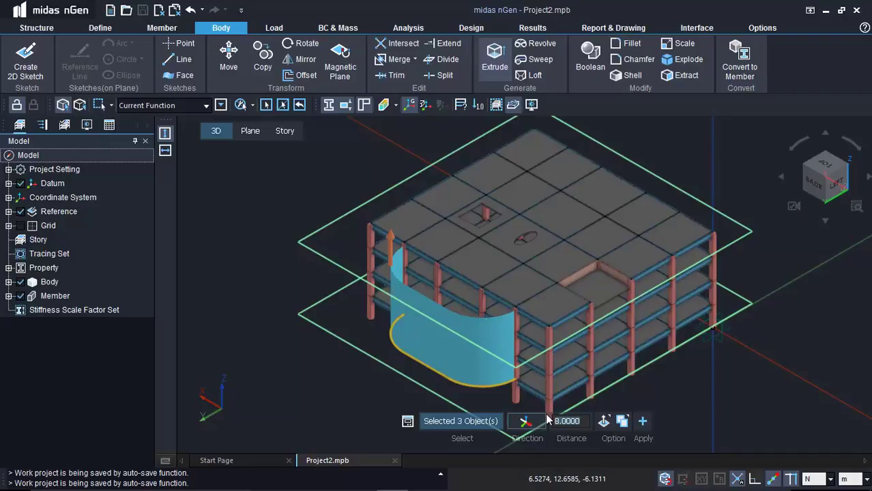
left_click(643, 421)
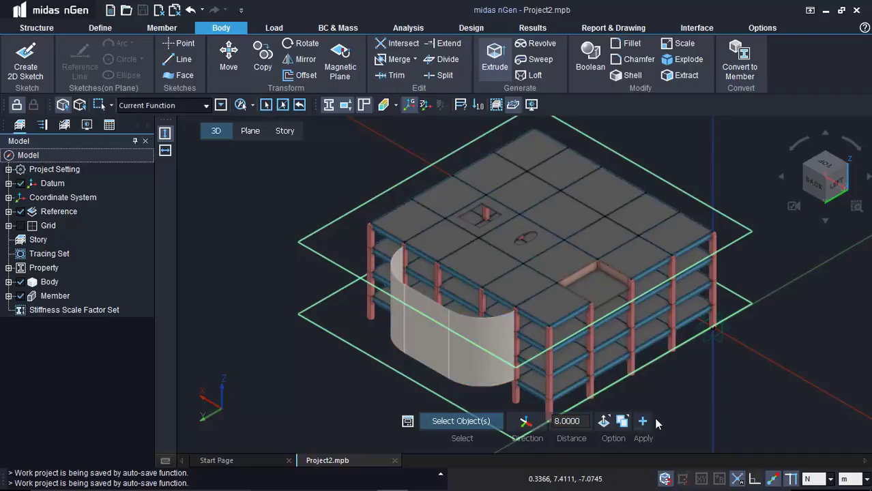
- Try to convert the flat and curved extruded faces outside the building to members
left_click(431, 321)
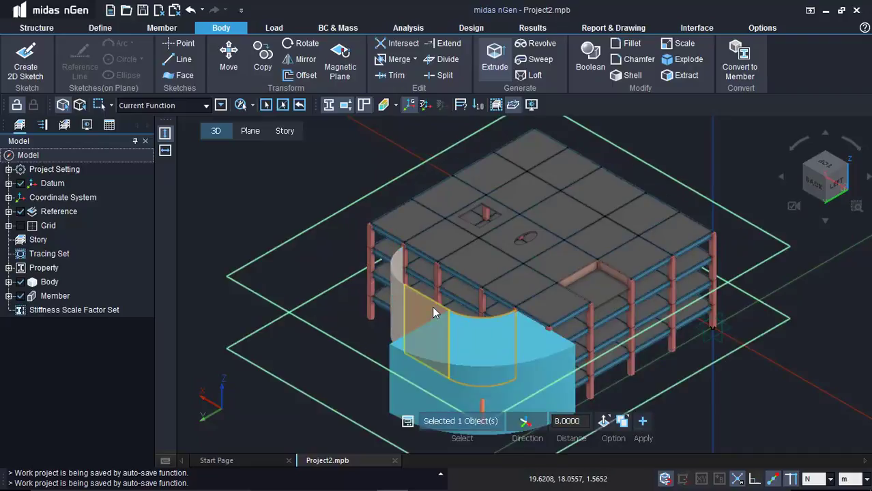
key("Escape")
key("Escape")
left_click(470, 342)
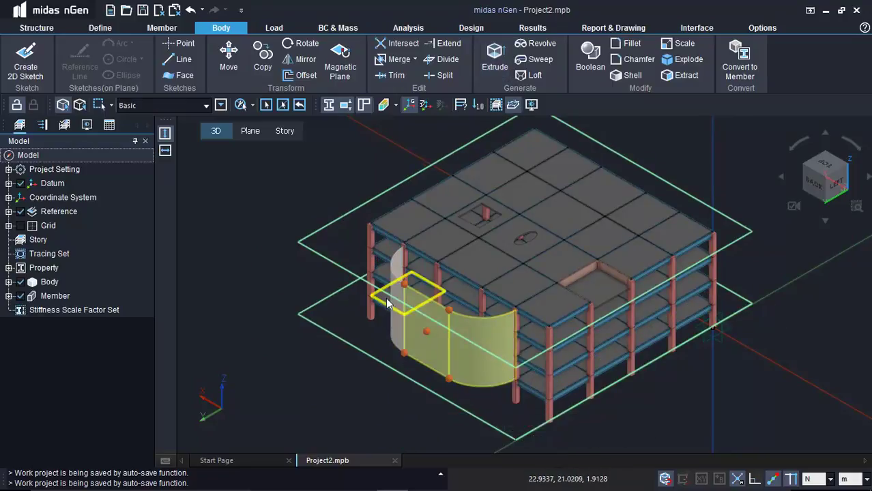
left_click(739, 61)
left_click(154, 281)
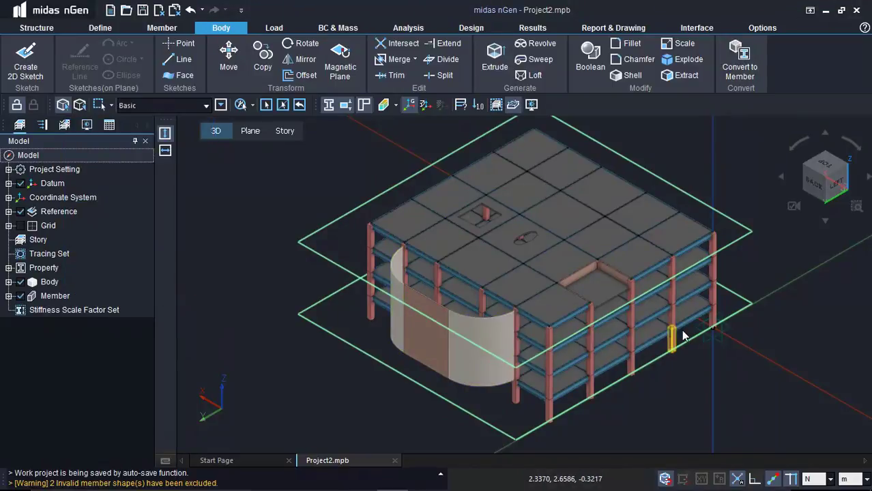
- Delete the extruded curved faces together with the flat wall between them
mouse_move(754, 346)
middle_mouse_down()
mouse_move(692, 351)
mouse_move(715, 334)
mouse_move(737, 350)
mouse_move(459, 285)
middle_mouse_up()
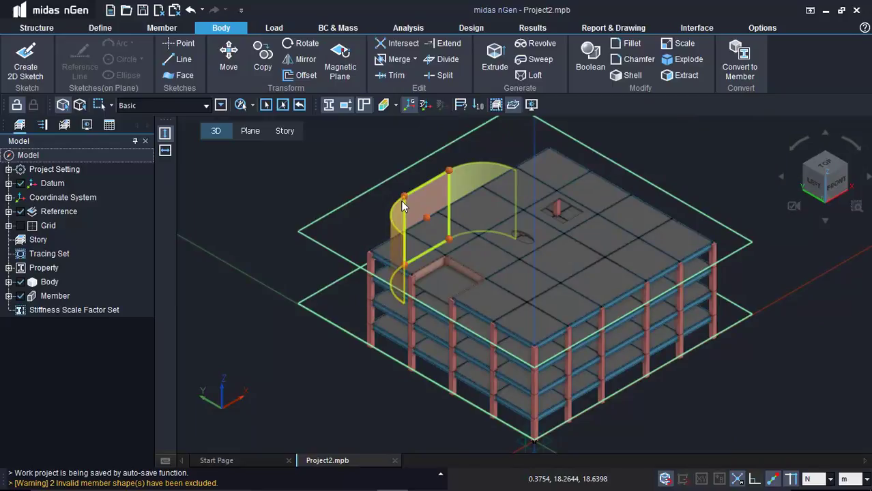
key("Delete")
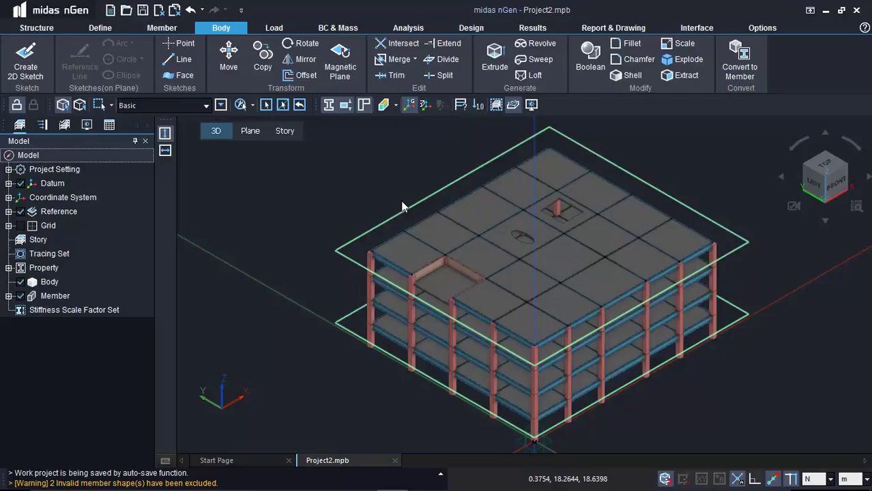
- From the Self Weight definition, add a static load set named Dead Laod with load type Dead Load (D)
left_click(276, 28)
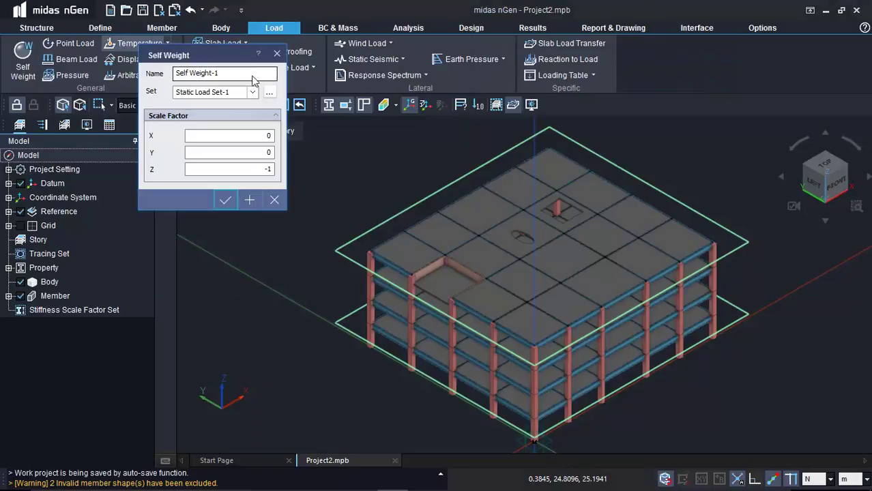
left_click(268, 92)
left_click_drag(371, 140, 465, 106)
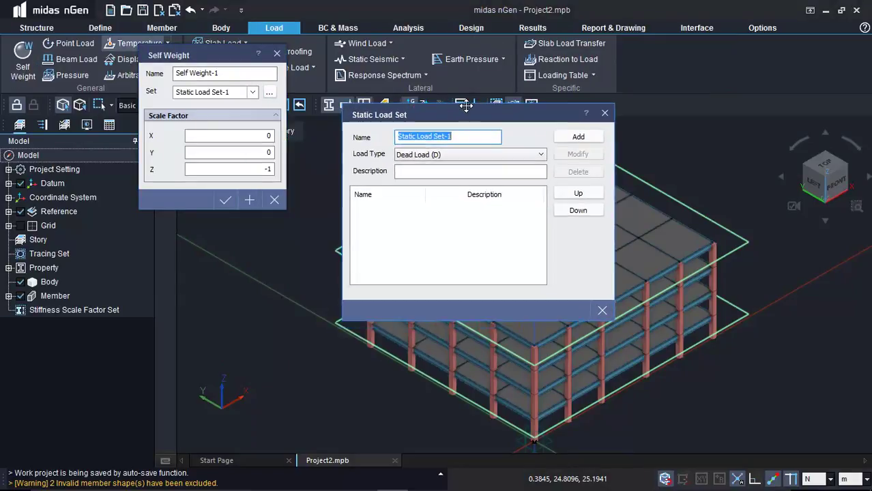
type("Dead Laod")
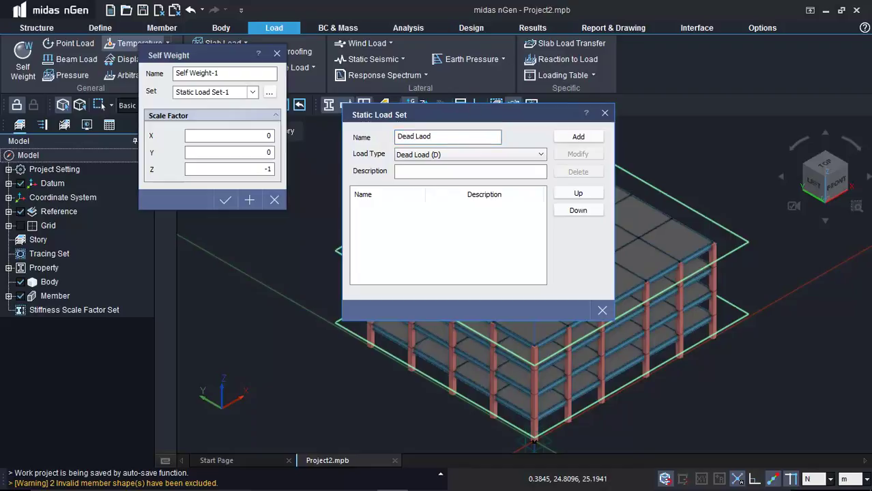
key("Tab")
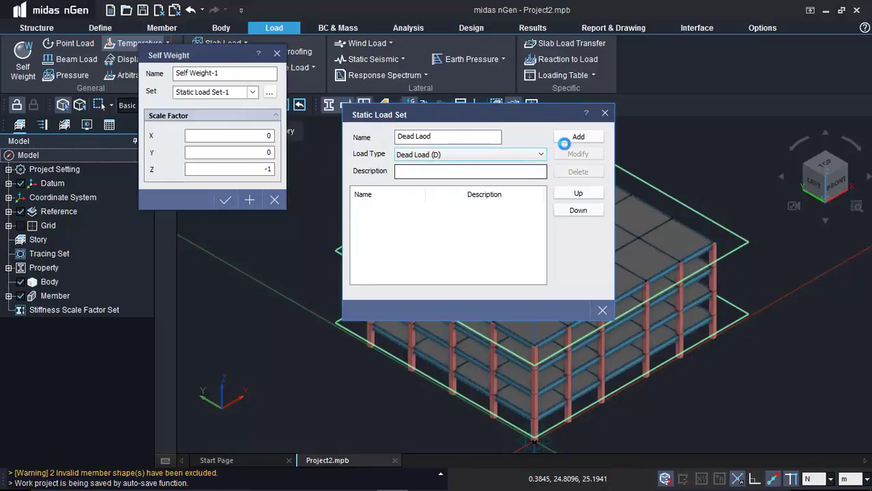
left_click(578, 136)
- Add a second static load set named SIDL with load type Dead Load (D)
left_click_drag(467, 137, 386, 130)
type("SID")
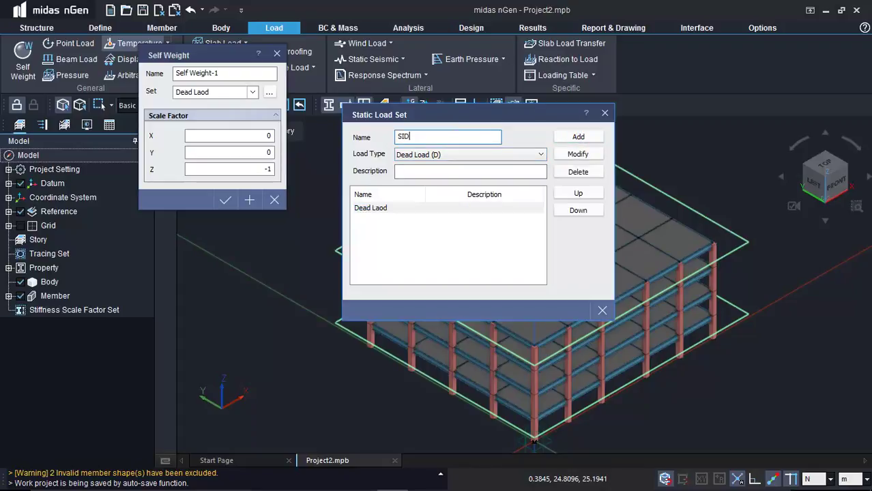
type("L")
left_click(578, 137)
- Add a static load set named Live Load with load type Live Load (L), and close the load set definition
left_click_drag(495, 136, 358, 139)
type("Live Load")
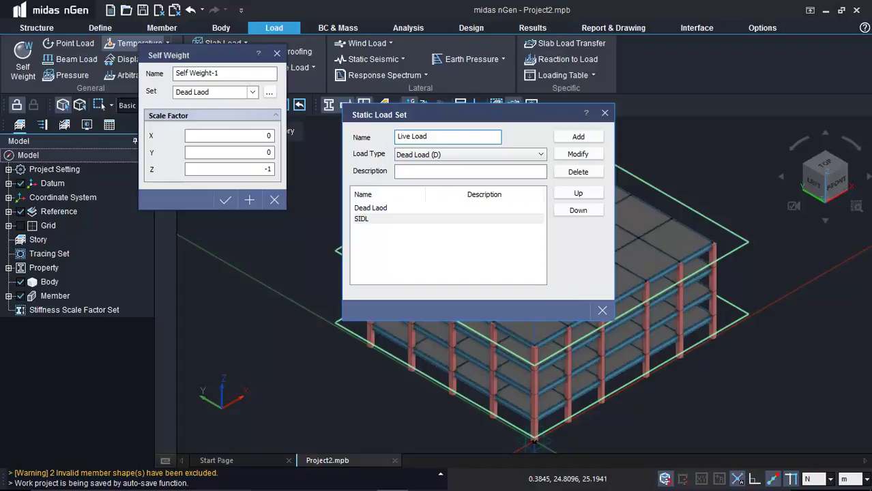
key("Tab")
key("Down")
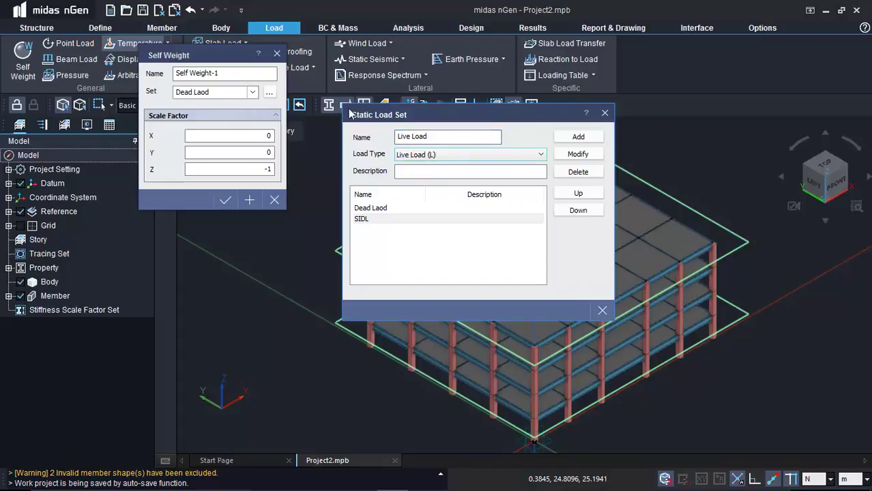
left_click(582, 136)
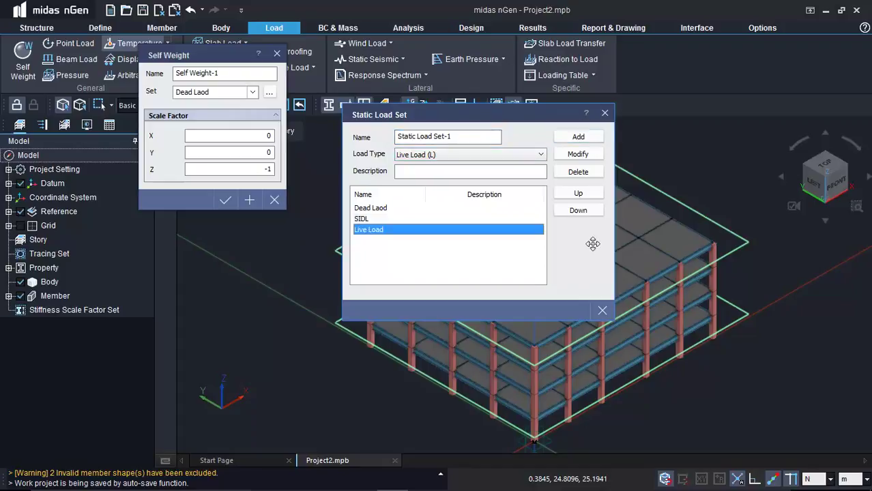
left_click(602, 311)
- Create the load named Self Weight in the Dead Laod set with a Z scale factor of -1
left_click(226, 74)
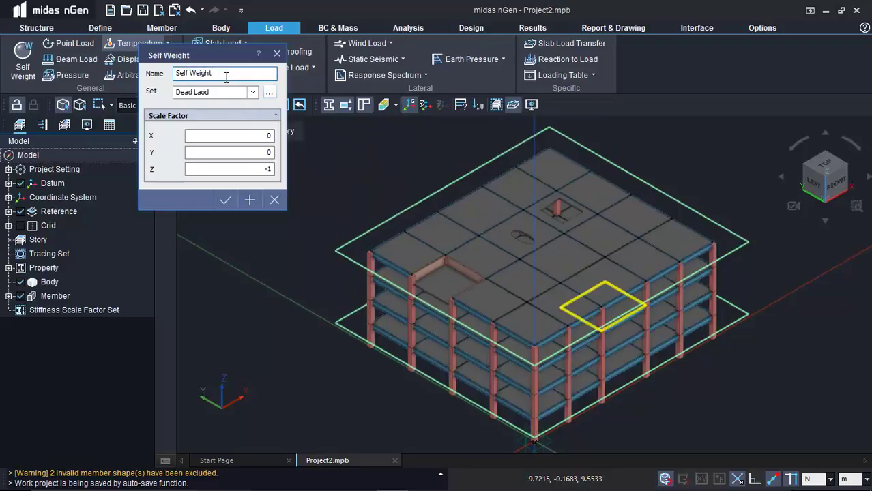
left_click(225, 169)
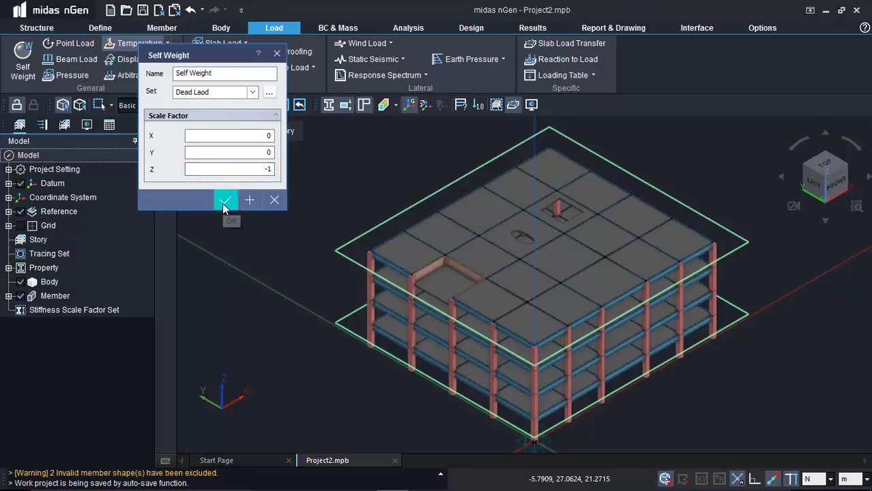
left_click(224, 201)
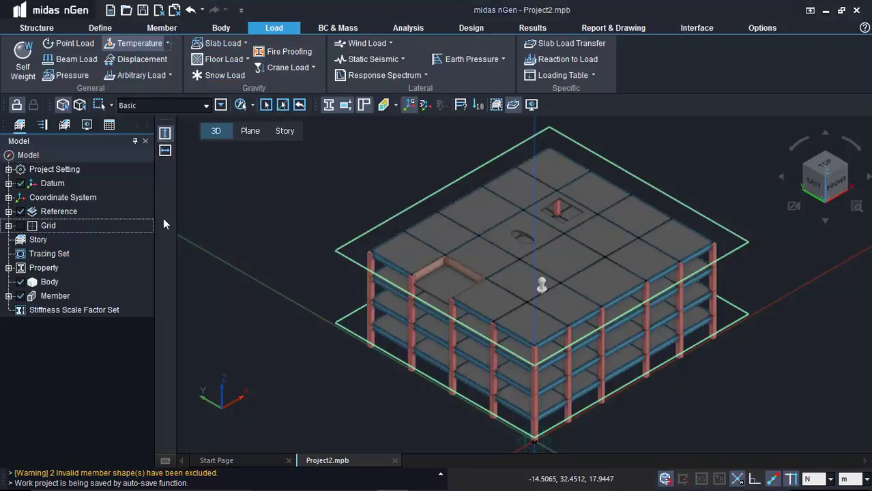
left_click(246, 43)
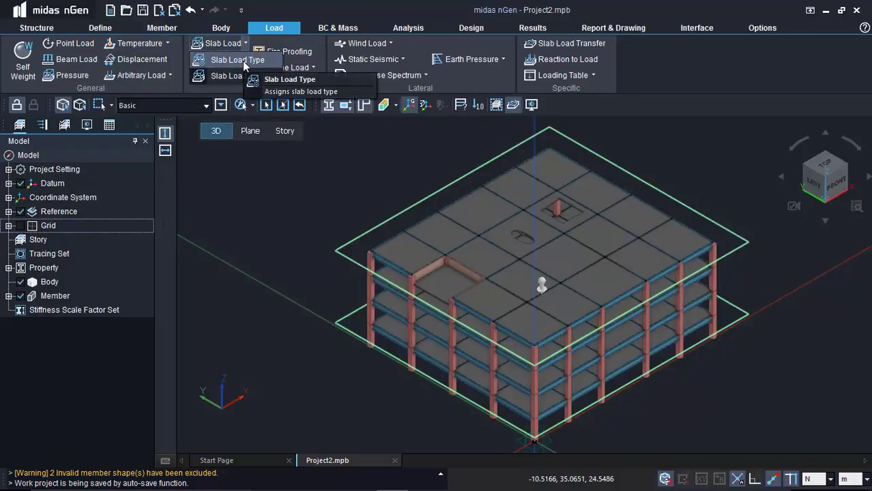
left_click(243, 61)
left_click_drag(355, 153, 329, 128)
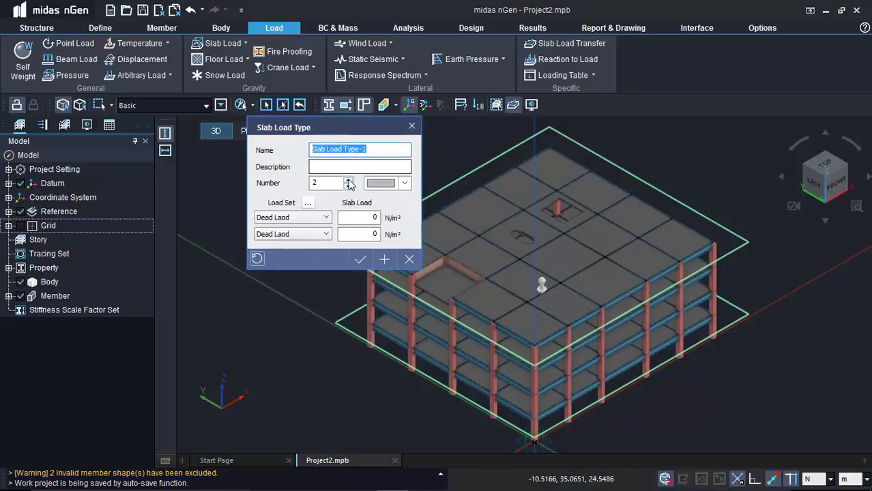
left_click(348, 181)
left_click(310, 217)
left_click(310, 222)
left_click(310, 234)
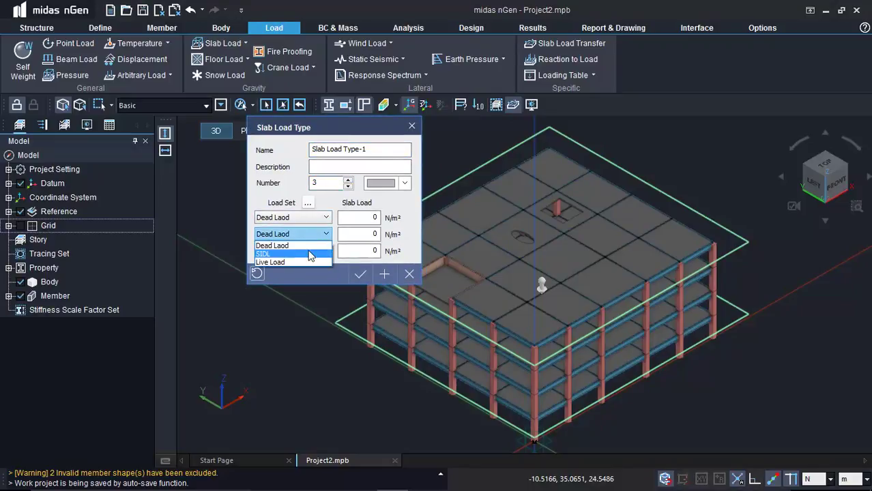
left_click(311, 254)
left_click(312, 251)
left_click(296, 279)
left_click(365, 217)
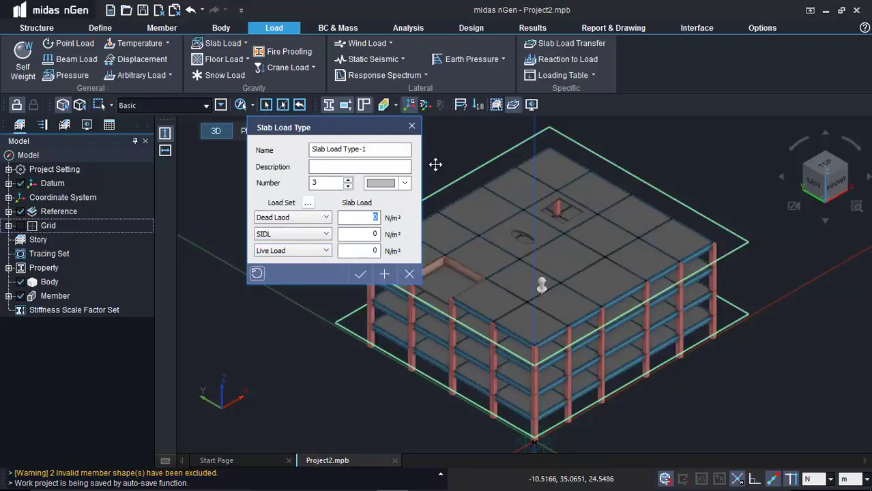
left_click(411, 125)
- Switch the force unit to kN and start a new slab load type with three load entries
left_click(822, 478)
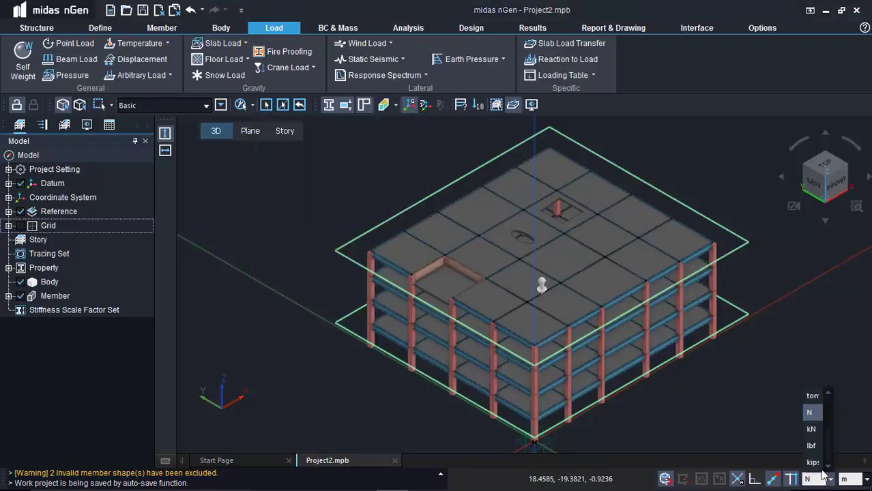
left_click(814, 408)
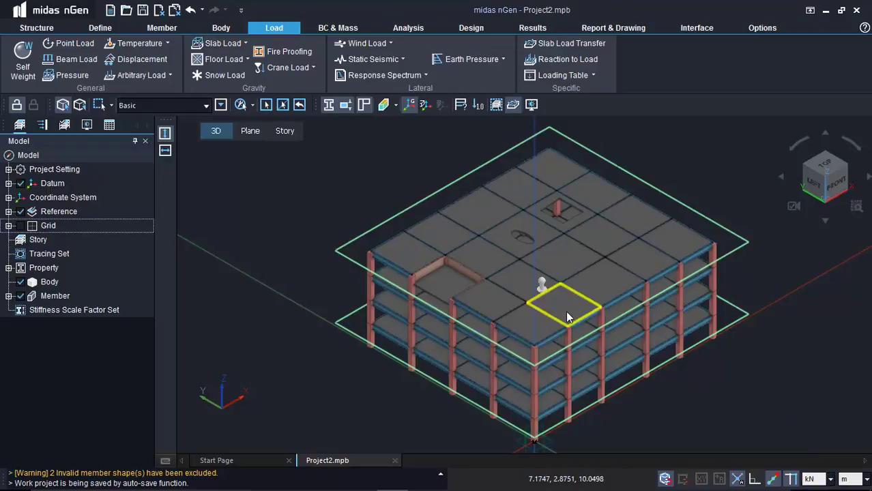
left_click(245, 44)
left_click(238, 60)
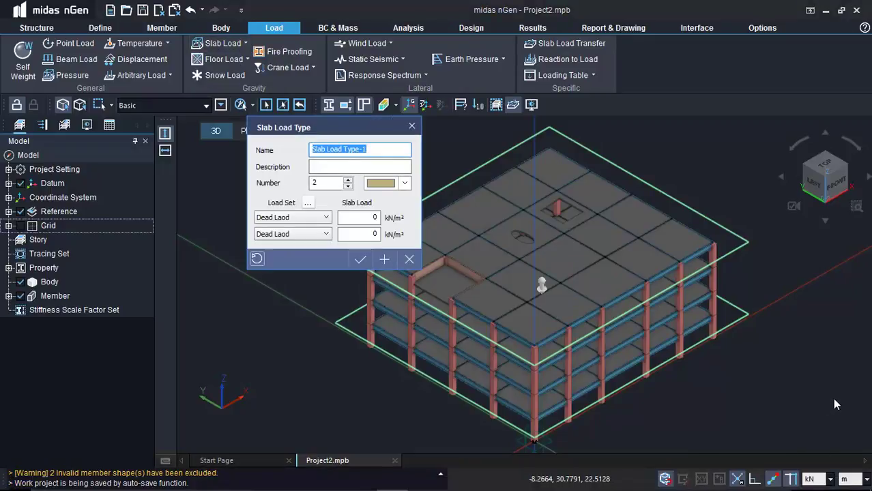
left_click(320, 182)
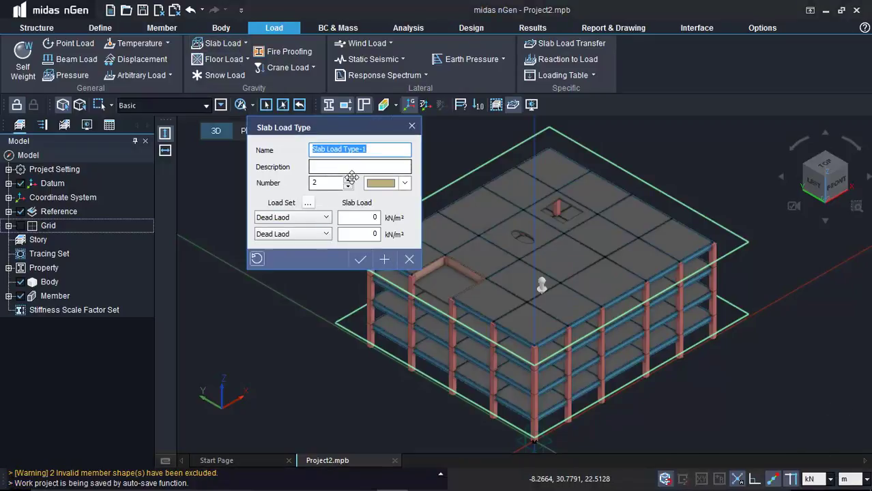
type("3")
- Set the second and third entries to SIDL and Live Load, with slab loads of -1 for Dead Laod, -1.5 for SIDL and a negative live load
left_click(318, 234)
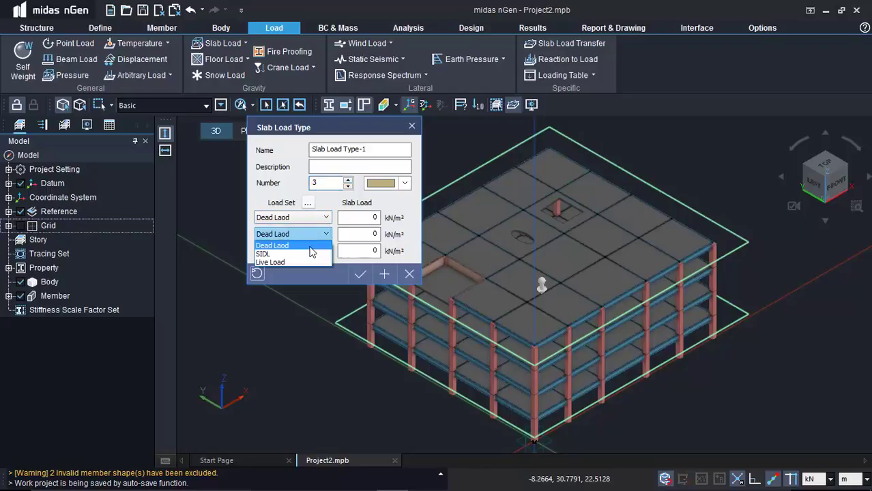
left_click(305, 252)
left_click(305, 251)
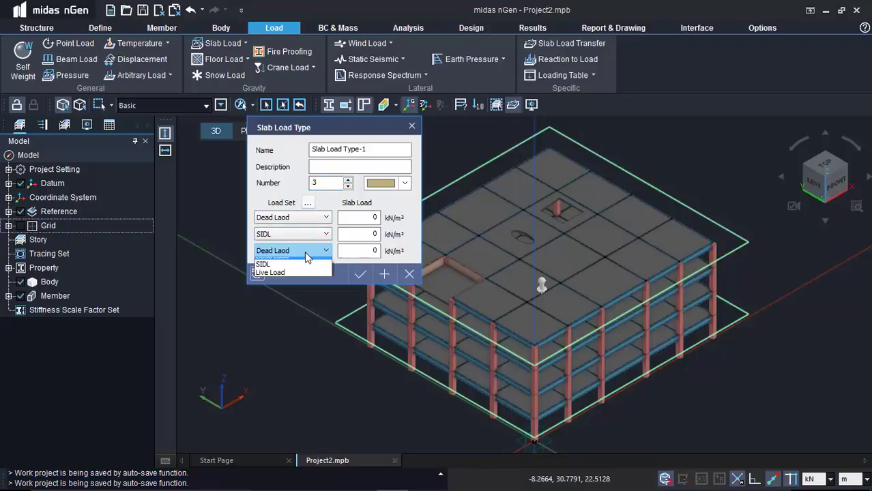
left_click(298, 277)
left_click(366, 218)
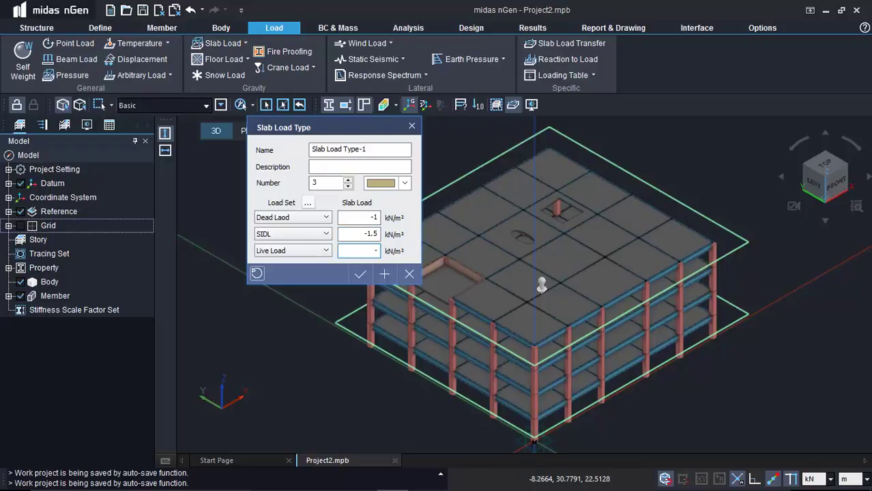
left_click(360, 275)
- Assign Slab Load Type-1 to all slabs of the building as Slab Load-1, and hide the load labels
left_click(245, 49)
left_click(228, 75)
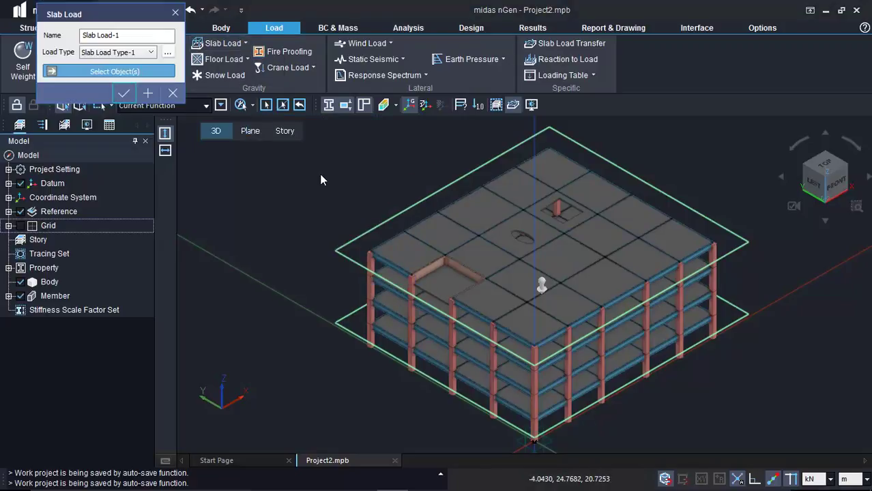
left_click_drag(323, 129, 747, 442)
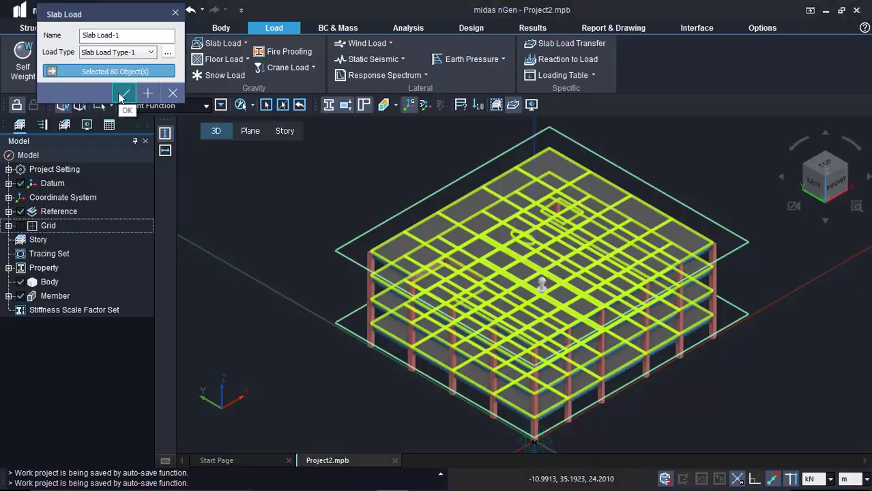
left_click(120, 94)
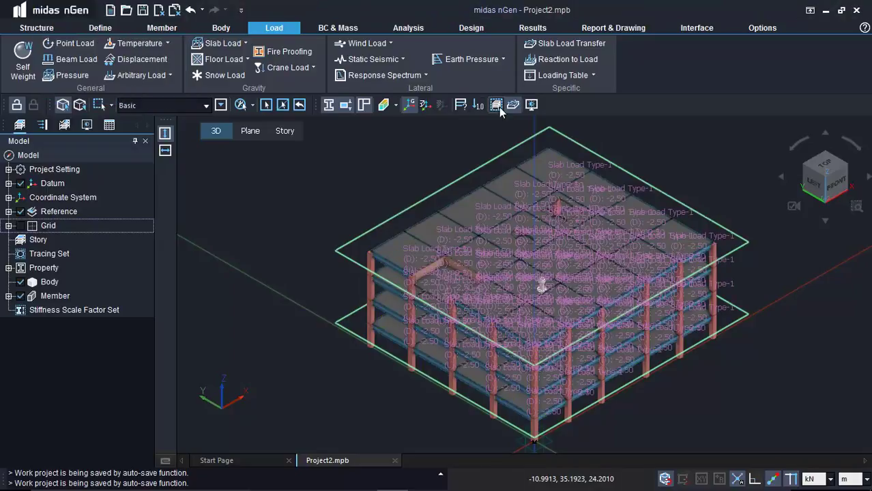
left_click(478, 105)
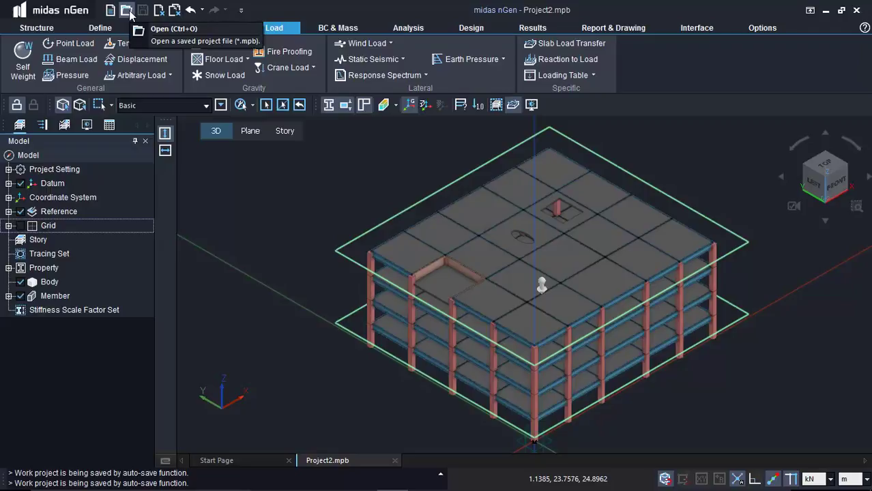
left_click(392, 44)
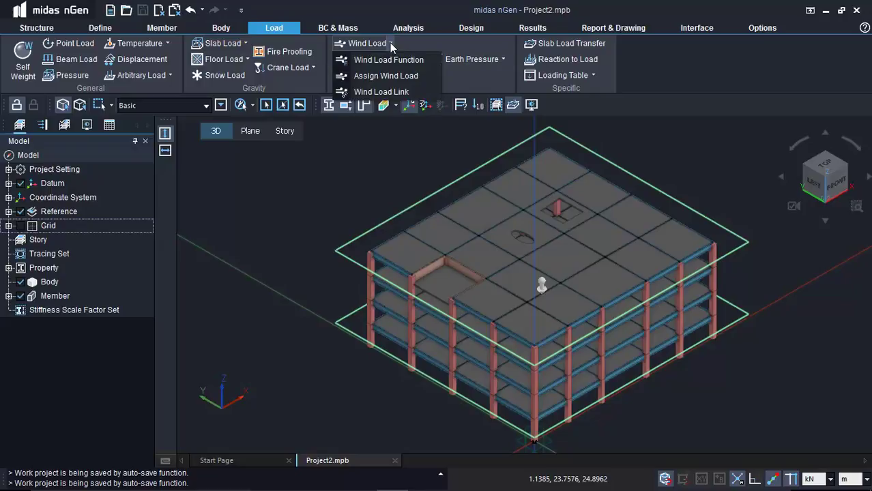
left_click(389, 60)
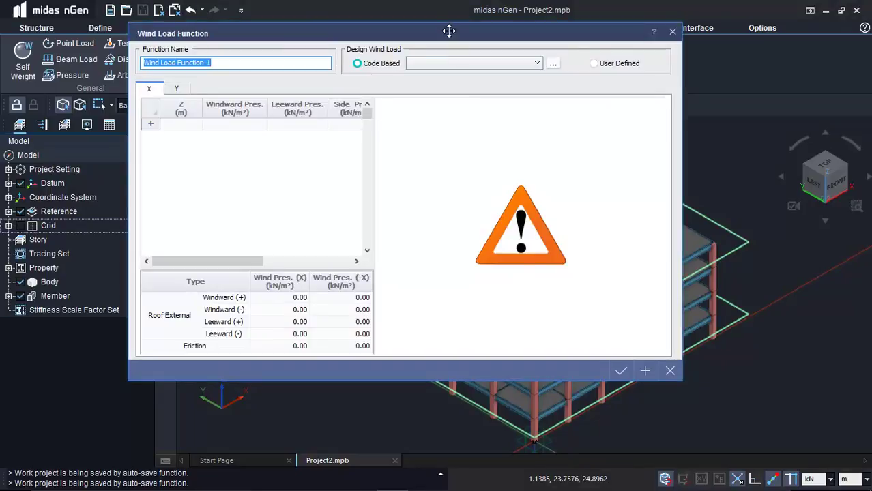
left_click(673, 31)
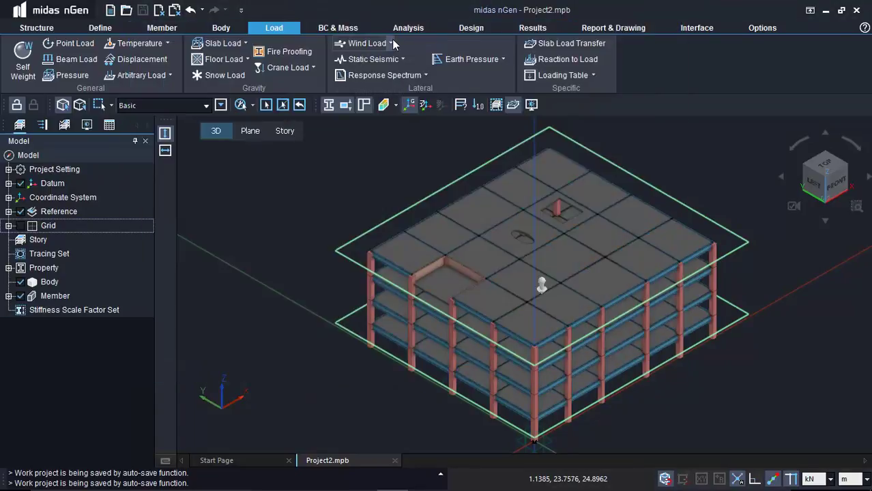
- Start assigning an open-type wind load named Wind Load-1, with the model shown from above
left_click(392, 44)
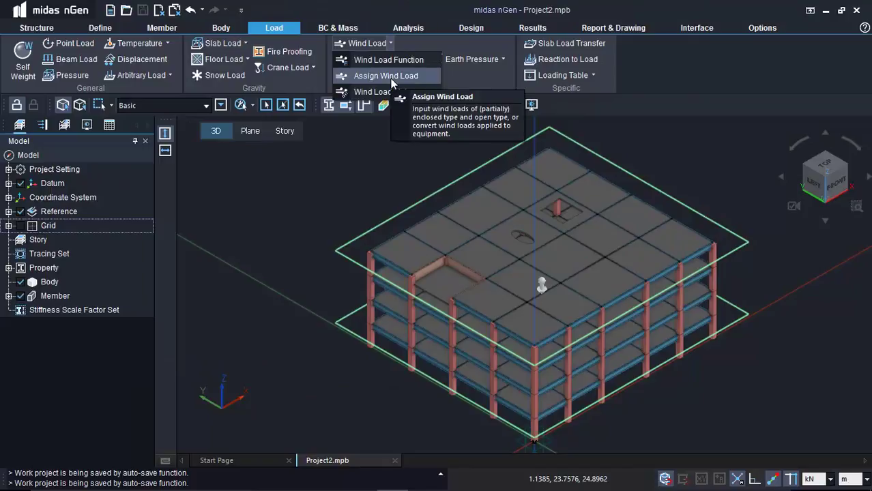
left_click(391, 79)
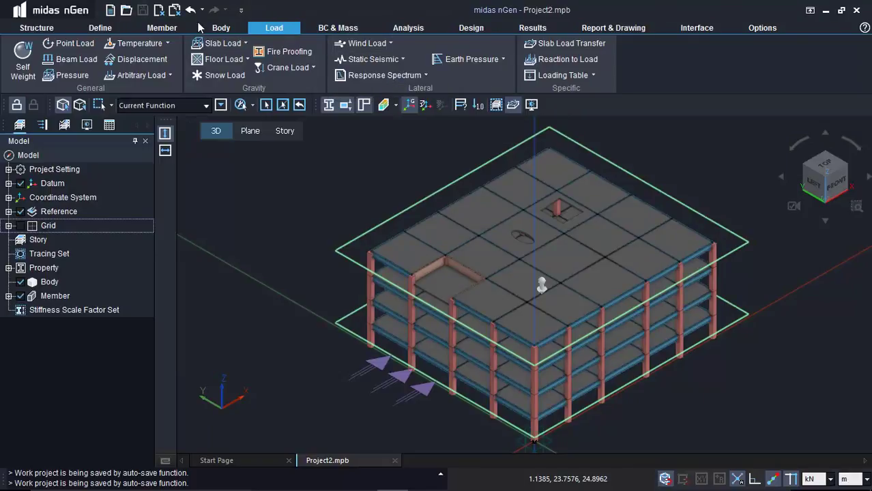
left_click_drag(160, 8, 150, 7)
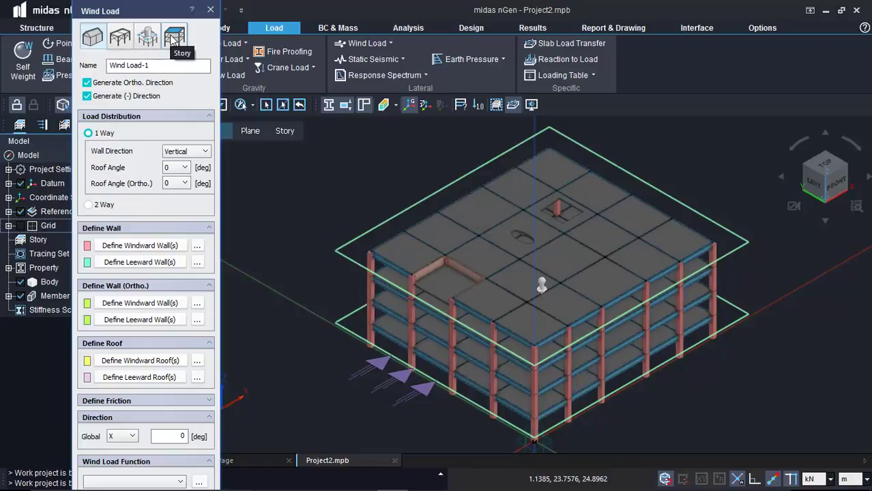
left_click(119, 37)
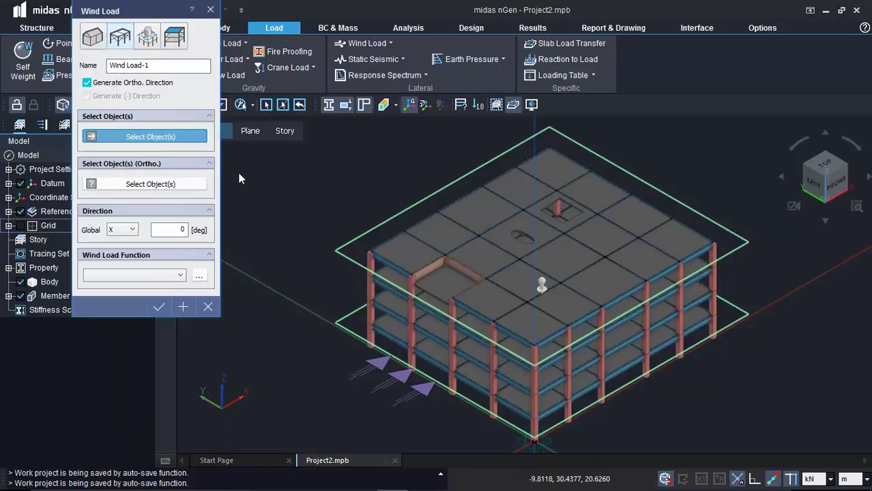
right_click(322, 220)
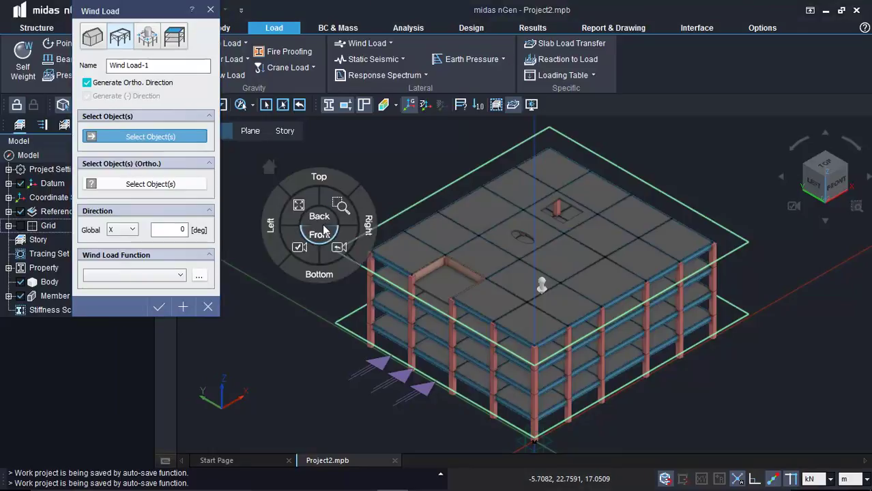
left_click(322, 179)
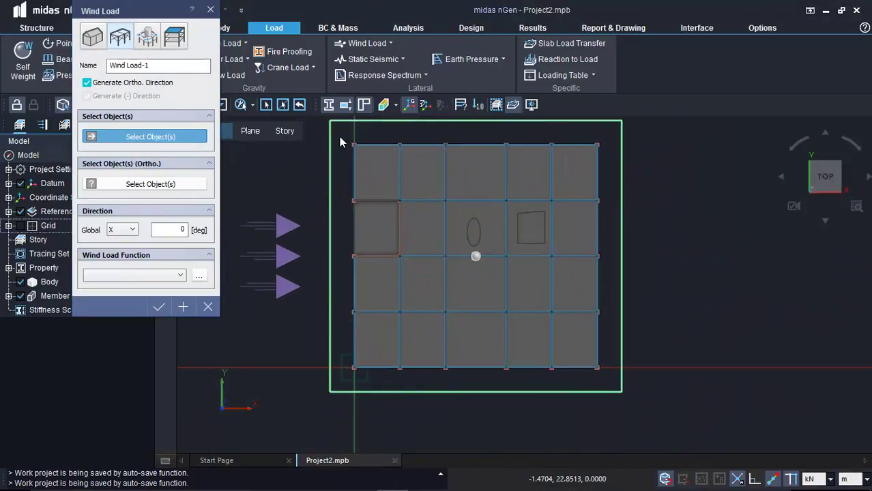
- From the wind load assignment, start a code-based wind load function with an EN1991:2005 design wind load ranging from 0 to 11.2 m
left_click(199, 276)
left_click(553, 63)
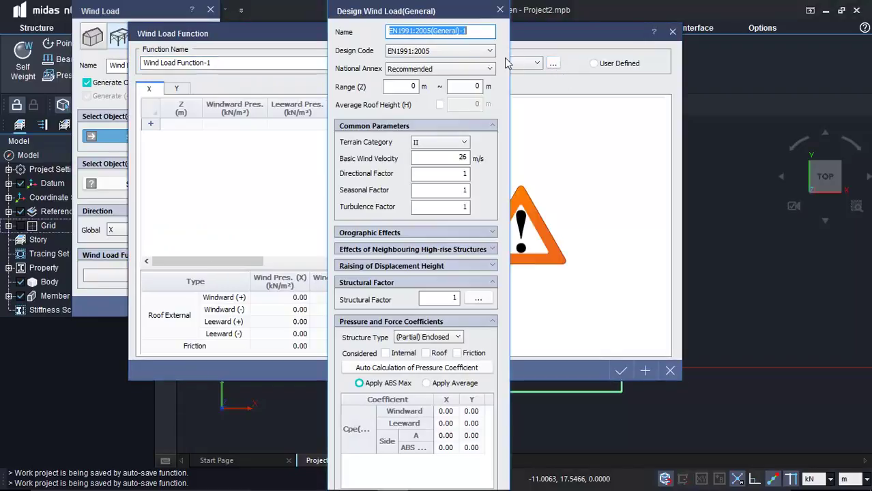
left_click(395, 87)
key("Tab")
type("11")
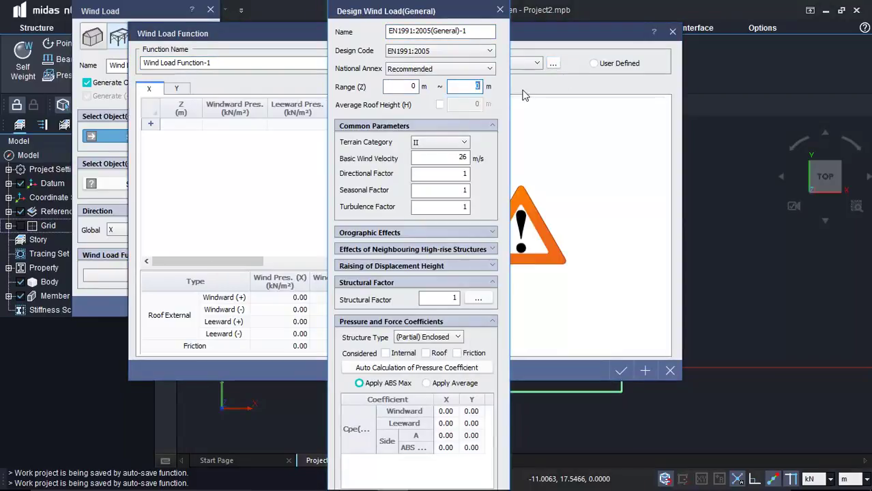
type(".2")
- Auto-calculate the pressure coefficients with a major breadth of 20 m, and save the design wind load and Wind Load Function-1
left_click(416, 368)
left_click(461, 275)
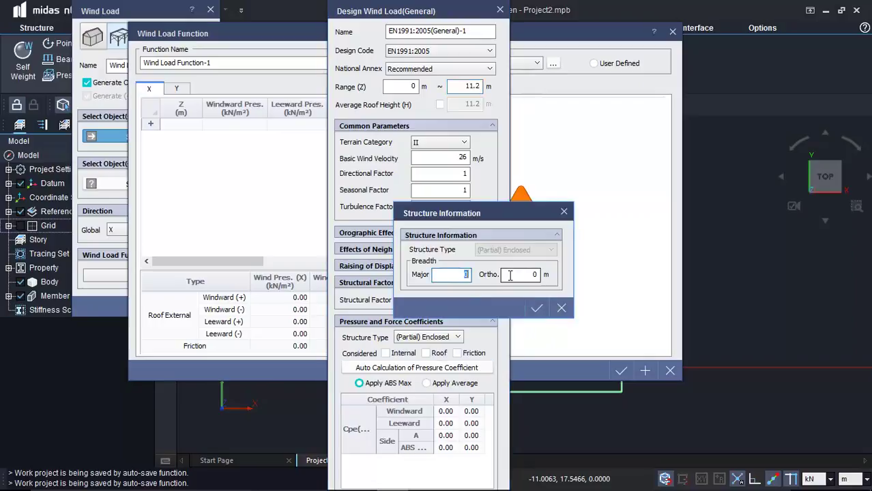
type("20")
left_click(537, 307)
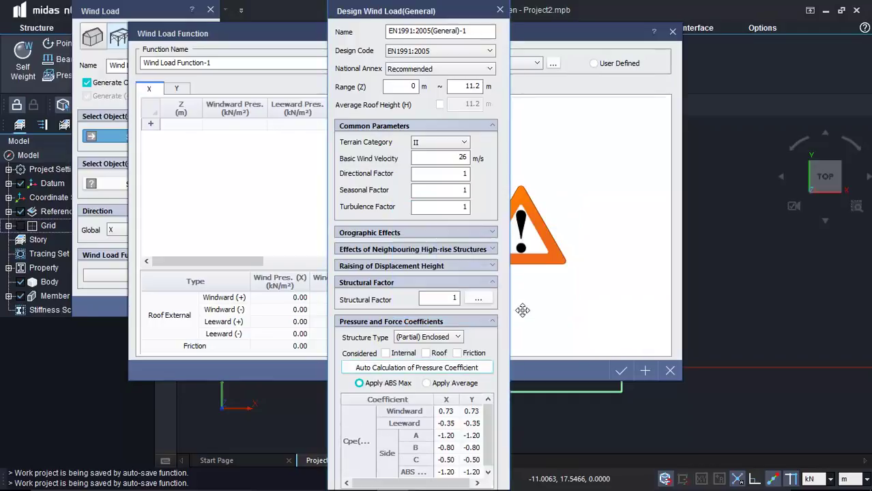
left_click(461, 324)
left_click(448, 341)
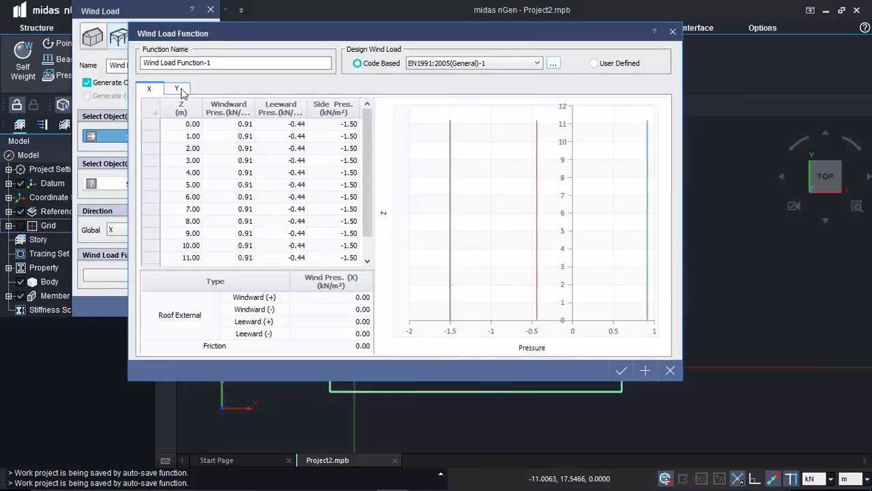
left_click(621, 371)
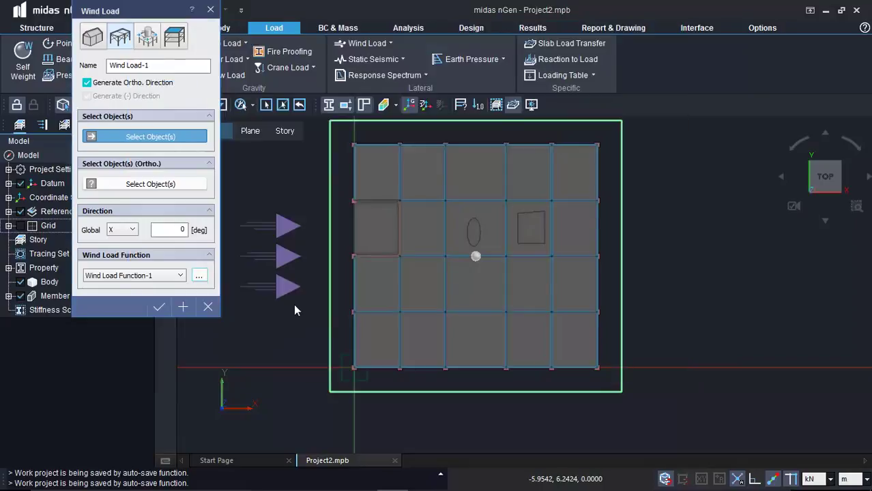
- Apply Wind Load-1 to the members on the X = 0 face and, as the orthogonal selection, those on the Y = 0 face
left_click_drag(345, 135, 373, 384)
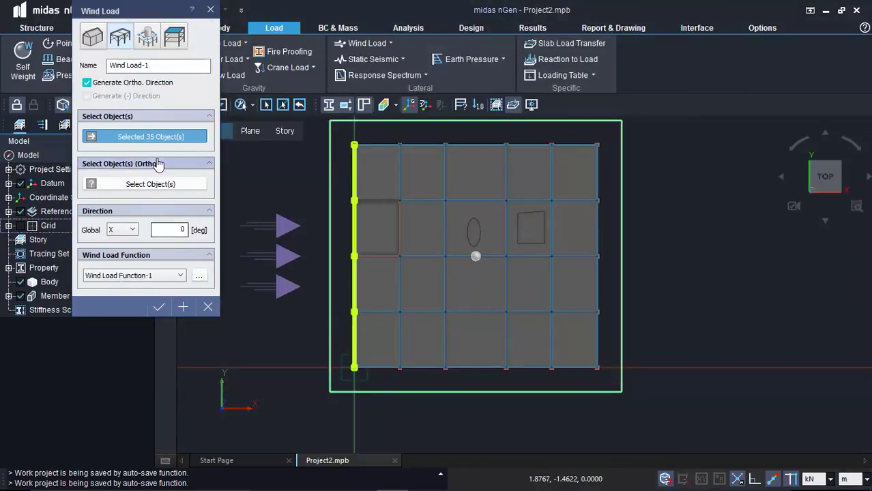
left_click(153, 185)
left_click_drag(337, 361, 616, 392)
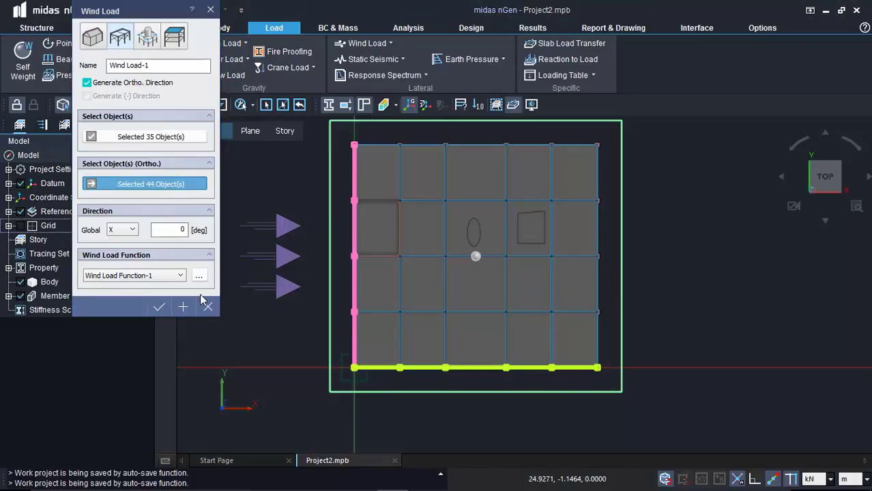
left_click(166, 309)
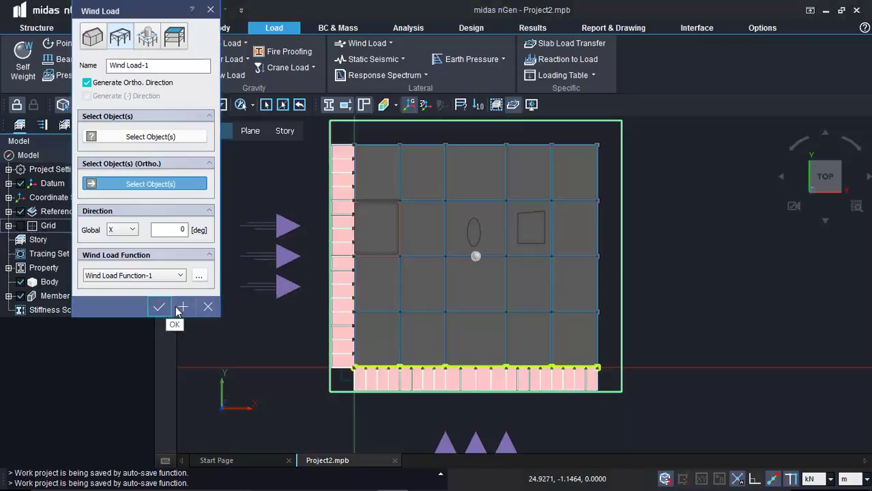
key("Escape")
- Examine the wind loads on the columns and beams of both loaded faces in an isometric view
left_click(810, 189)
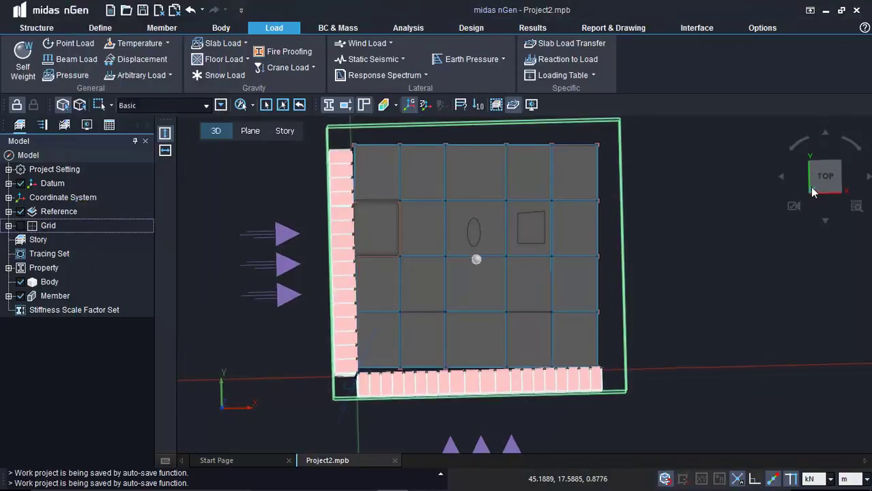
scroll(296, 303, "up", 8)
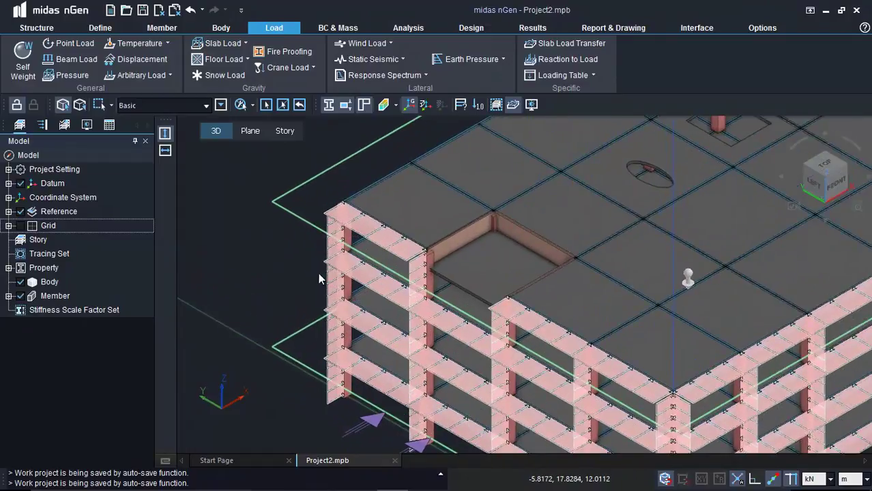
middle_click_drag(443, 173, 451, 220)
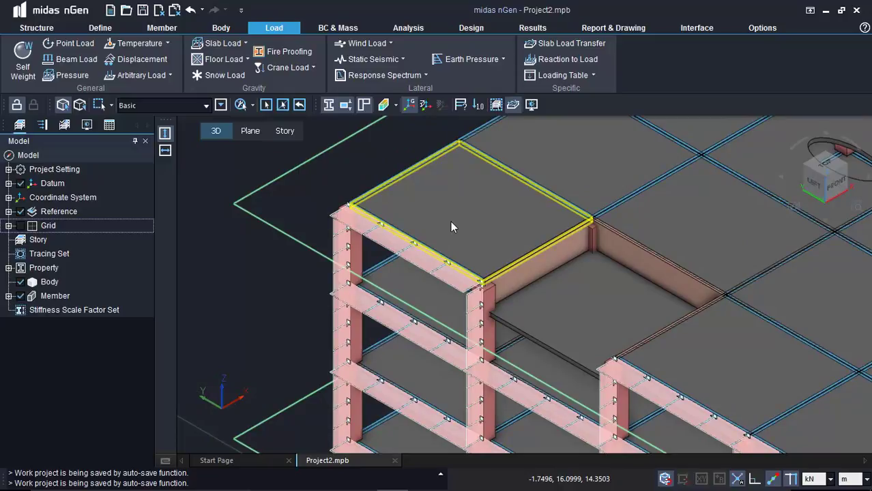
scroll(431, 253, "down", 5)
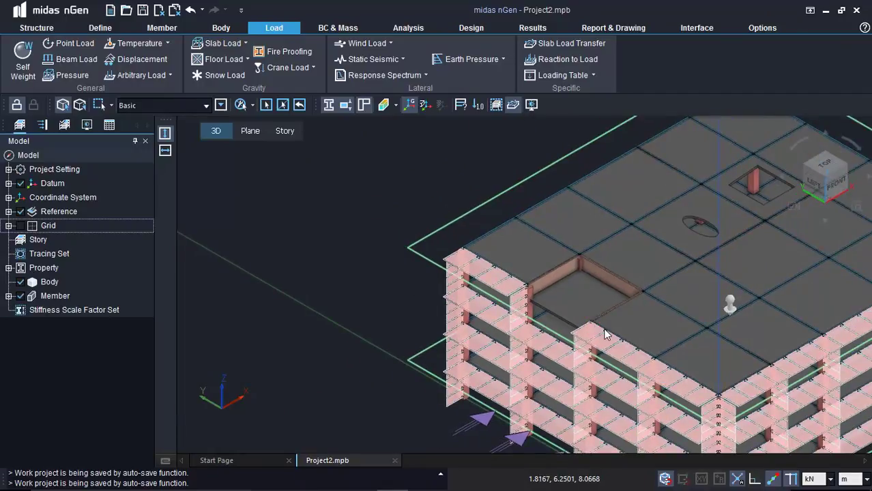
scroll(610, 349, "down", 3)
scroll(721, 335, "down", 4)
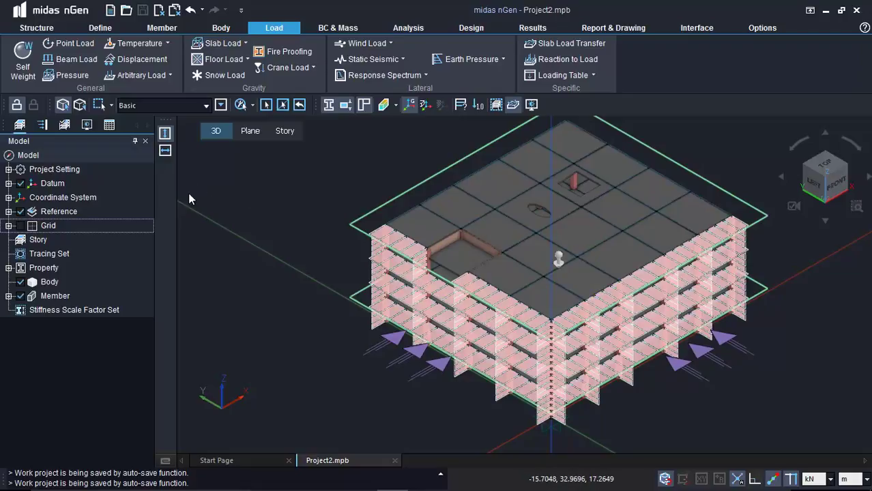
- Delete the existing Wind Load on Structure sets from the static loads, leaving only the dead and live loads
left_click(391, 44)
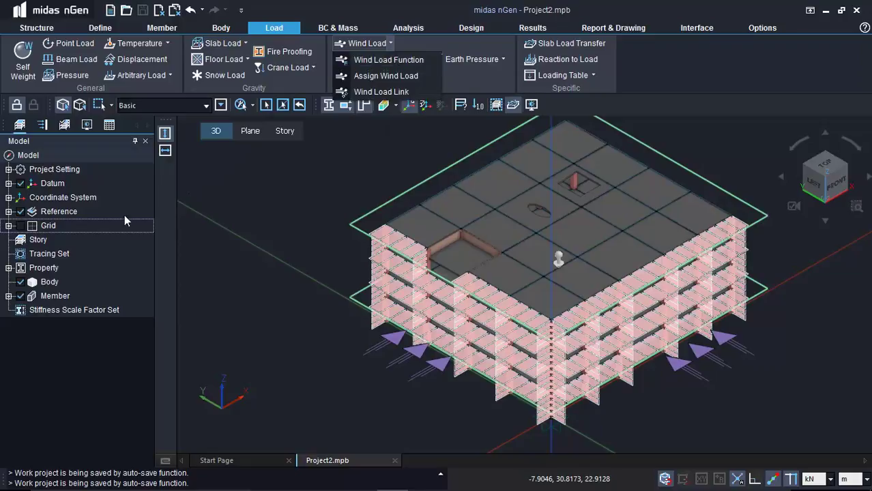
left_click(52, 213)
left_click(41, 124)
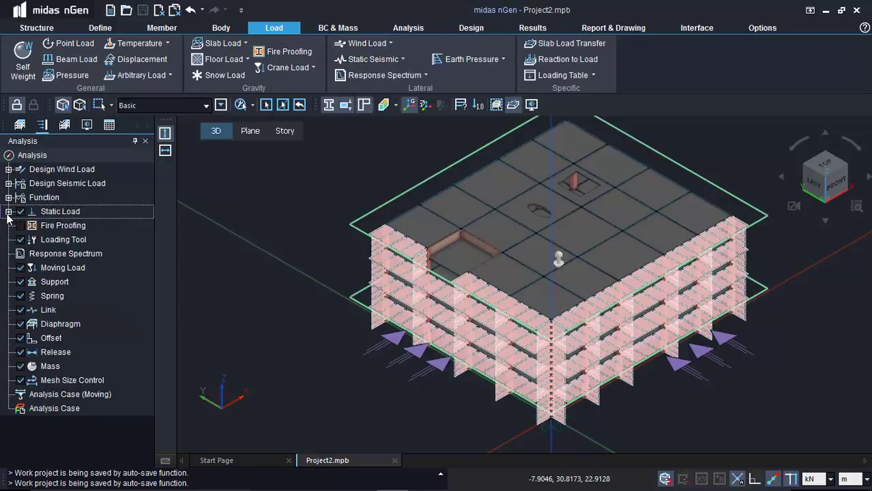
left_click(9, 212)
left_click(20, 267)
right_click(64, 283)
left_click(96, 289)
right_click(74, 283)
left_click(86, 292)
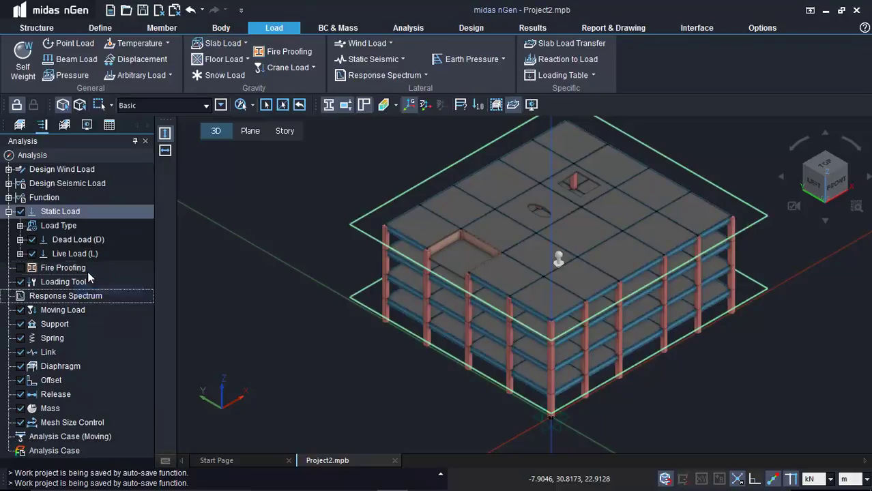
- Create story set T1 without a base set for the building's story data
left_click(388, 44)
left_click(46, 30)
left_click(47, 30)
left_click(194, 72)
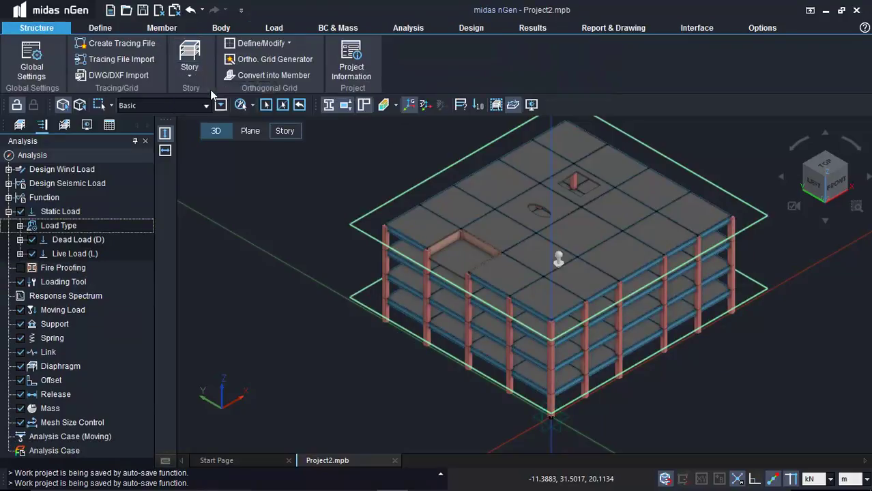
left_click(212, 87)
left_click(528, 150)
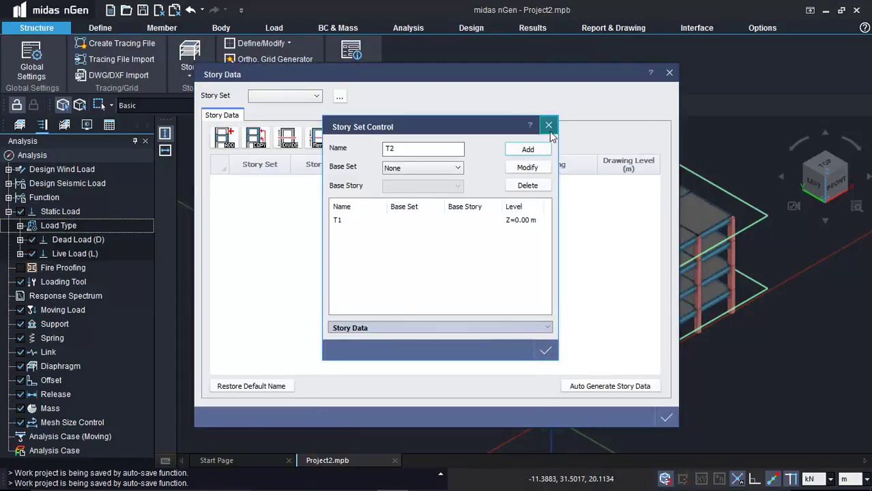
left_click(549, 126)
- Auto-generate the T1 story data for levels 1F to Roof and save it
left_click(610, 386)
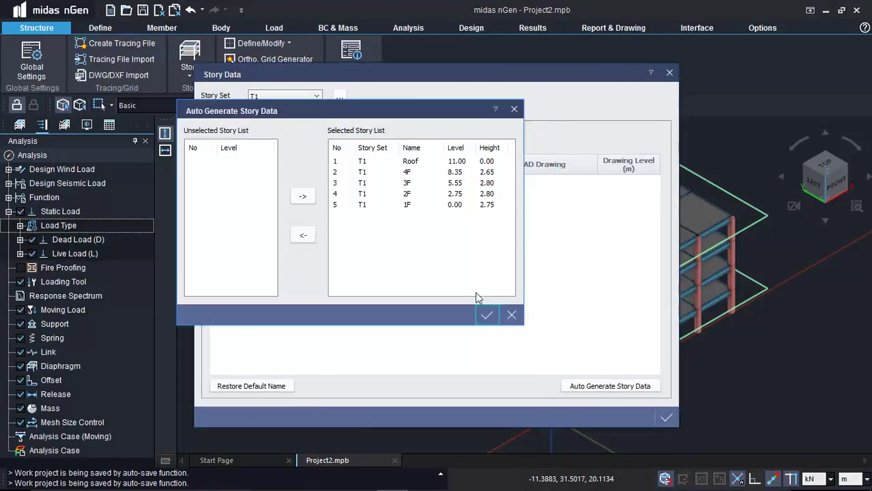
left_click(489, 316)
left_click(383, 254)
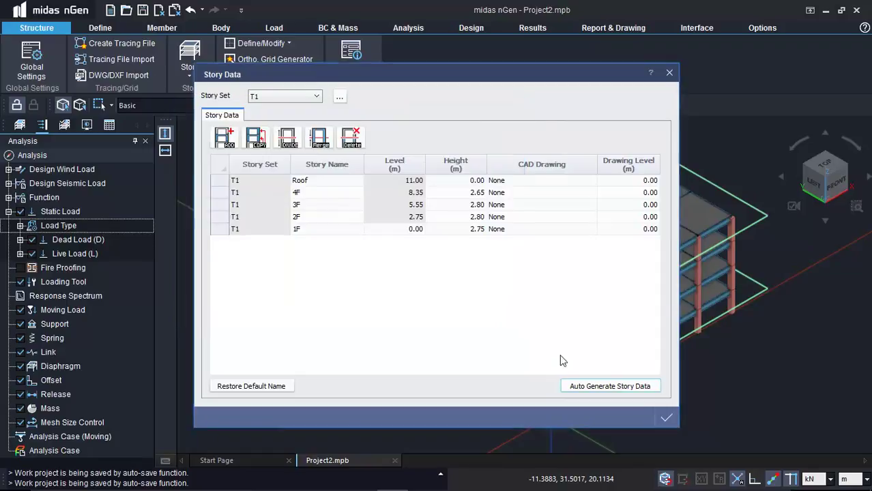
left_click(665, 417)
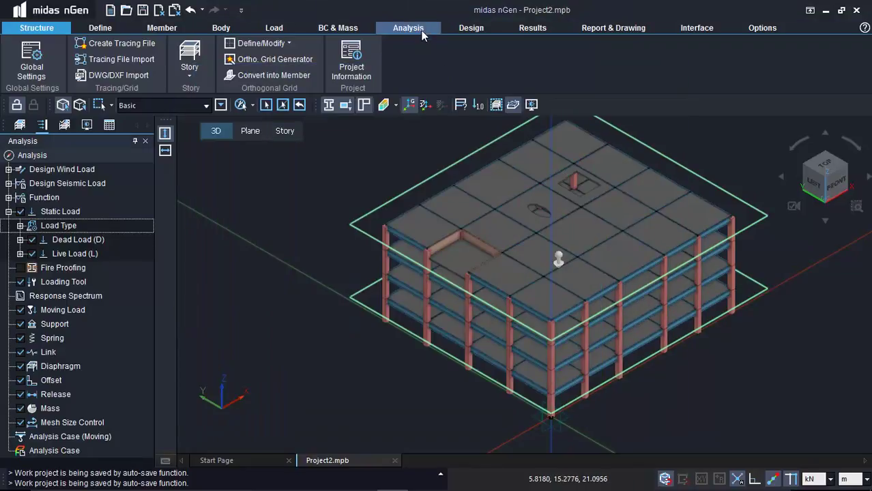
- Apply a story-based building wind load, Wind Load-1, using a new EN1991:2005(Building)-1 design wind load with the Recommended national annex
left_click(275, 28)
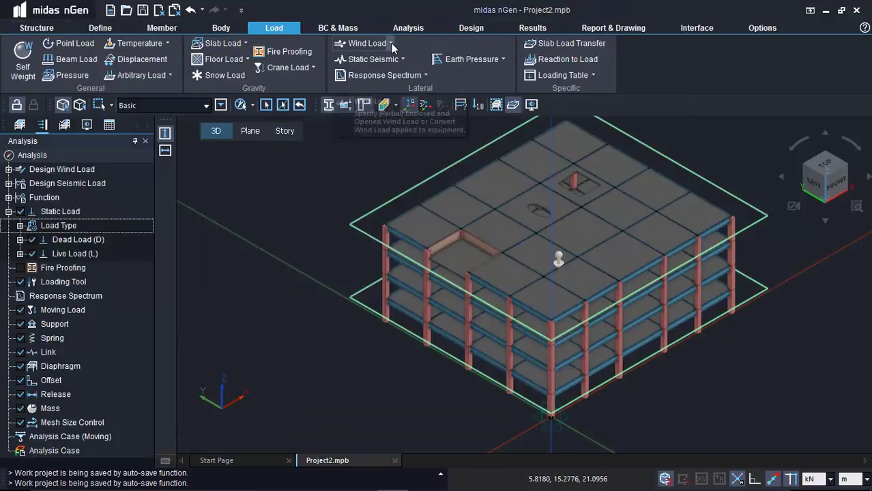
left_click(390, 44)
left_click(382, 90)
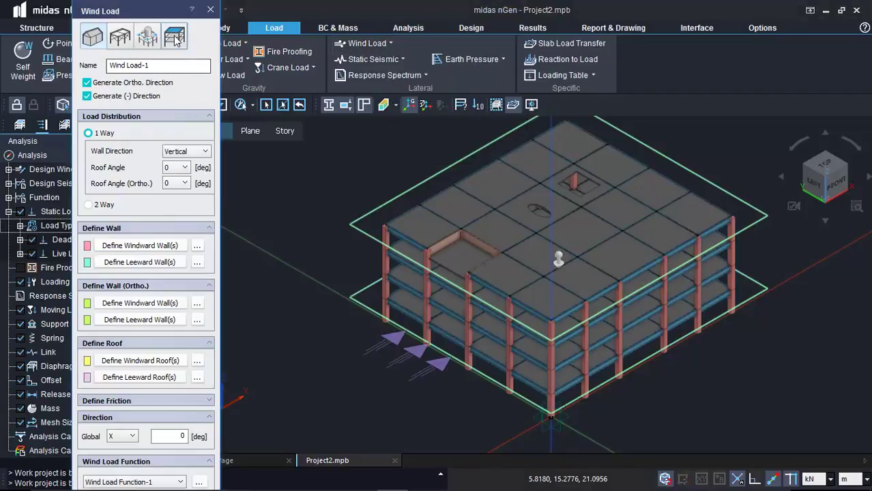
left_click(174, 36)
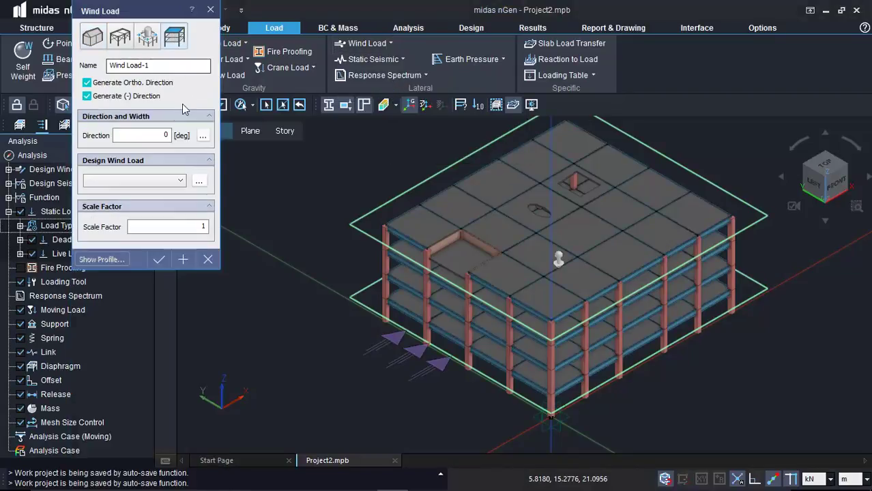
left_click(199, 181)
left_click(457, 69)
left_click(447, 81)
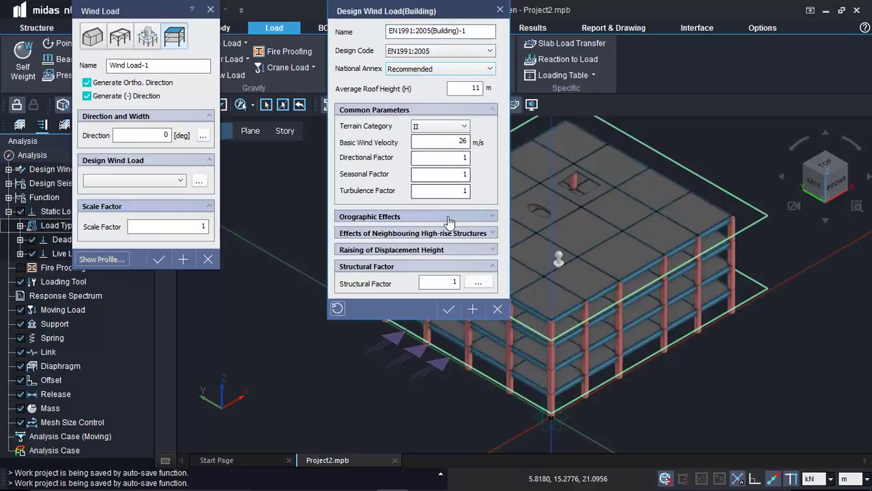
left_click(448, 309)
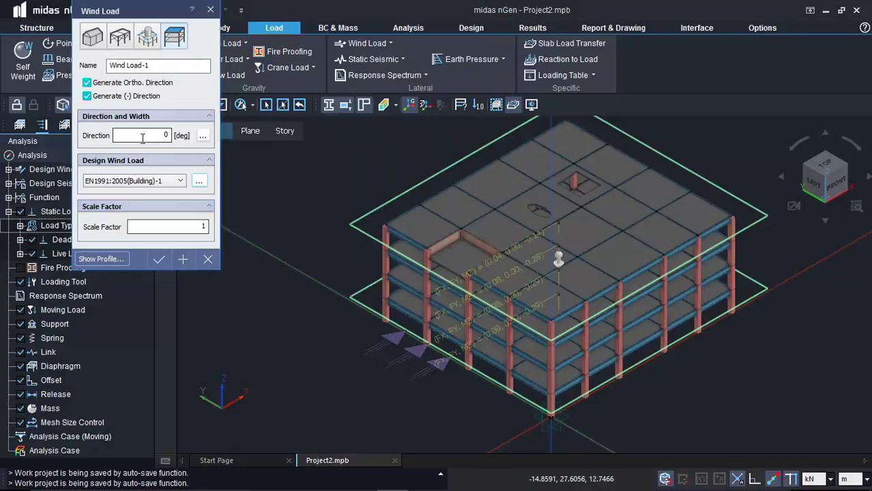
left_click(159, 259)
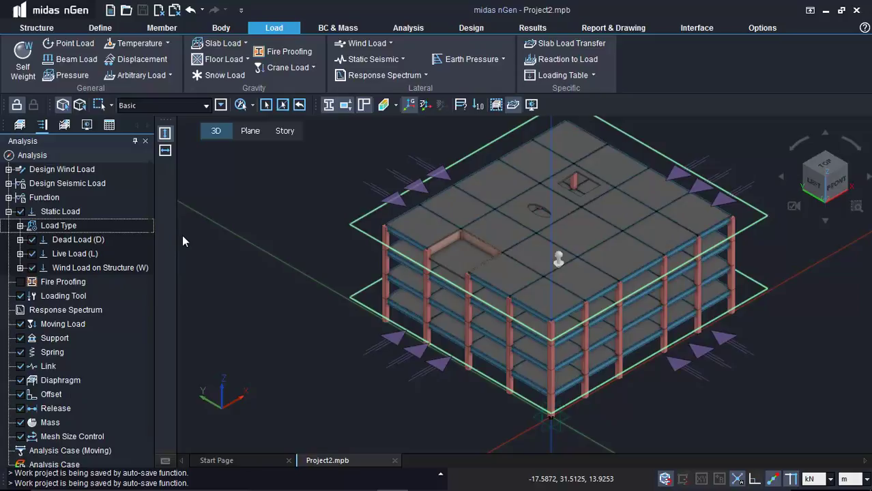
- Start a load-to-mass conversion in Mass Set-1 and add the Dead Laod and SIDL sets with a scale factor of 1
left_click(403, 59)
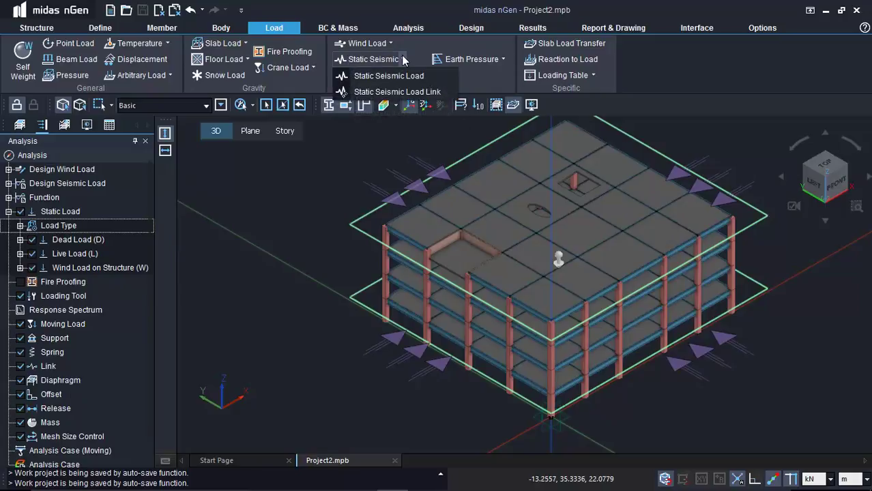
left_click(341, 30)
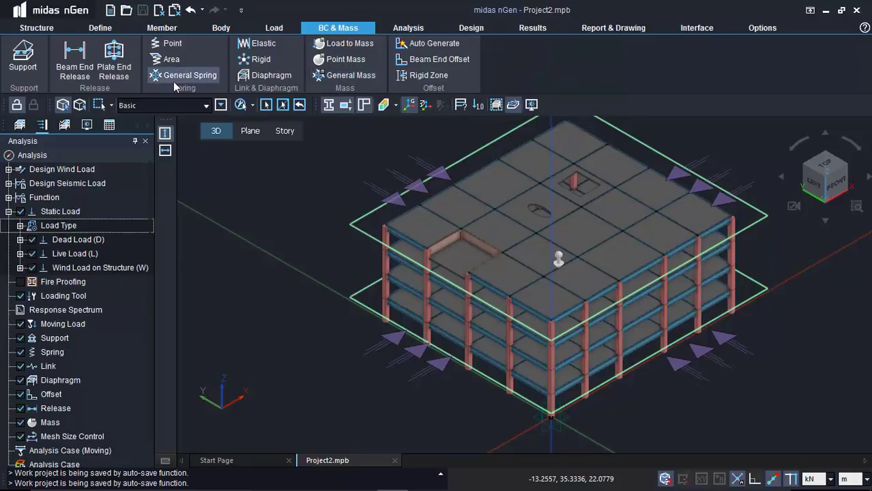
left_click(338, 45)
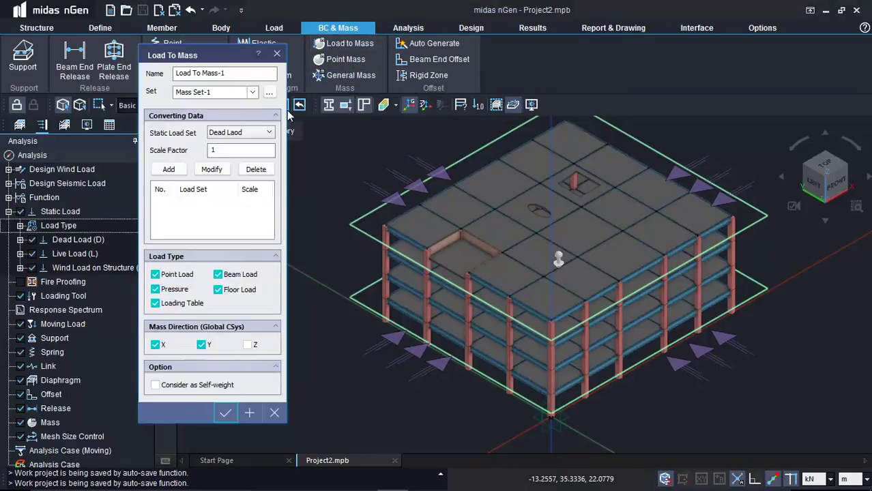
left_click(191, 173)
left_click(273, 136)
left_click(256, 155)
left_click(191, 172)
- Add Live Load with a scale factor of 0.3, consider the conversion as self-weight, and save Load To Mass-1
left_click(251, 136)
left_click(246, 163)
double_click(246, 153)
type("0.3")
left_click(193, 173)
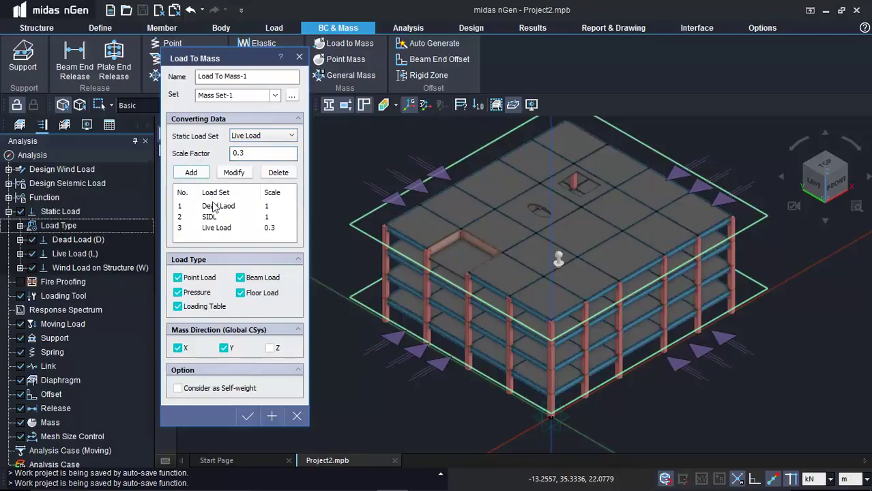
left_click(177, 389)
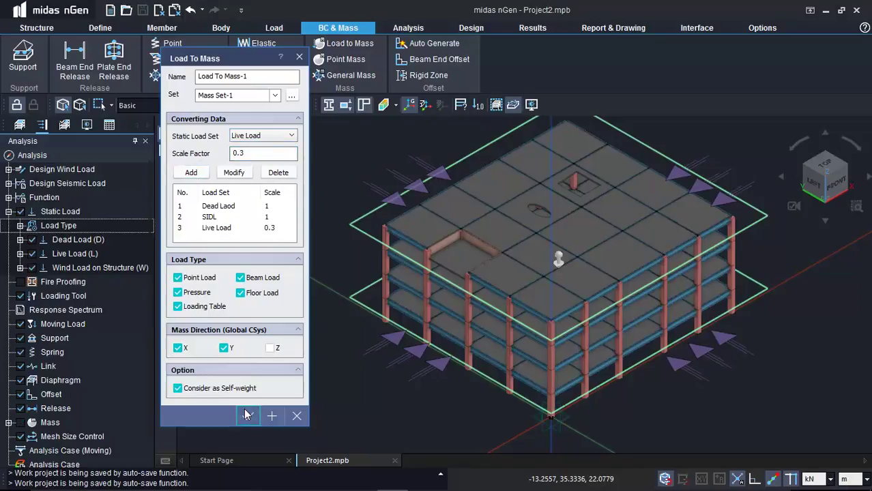
left_click(249, 417)
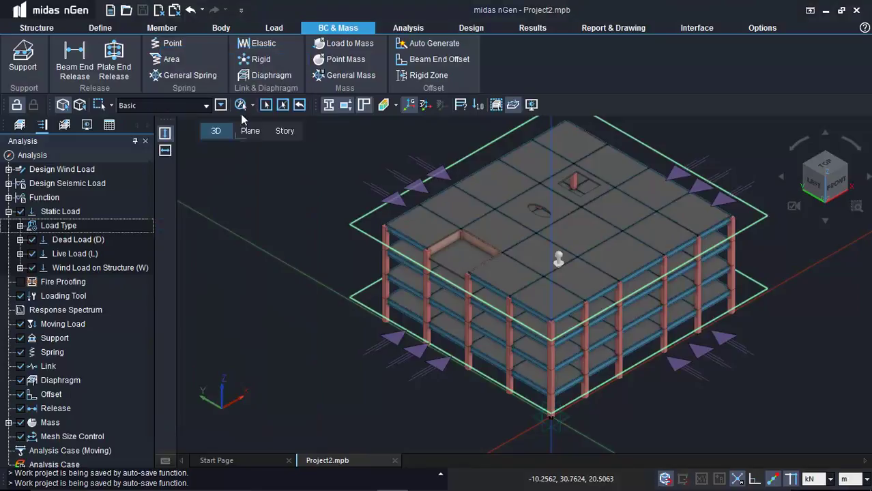
- Start a story-based static seismic load for the building with a new EN1998:2004 design seismic load
left_click(275, 28)
left_click(403, 58)
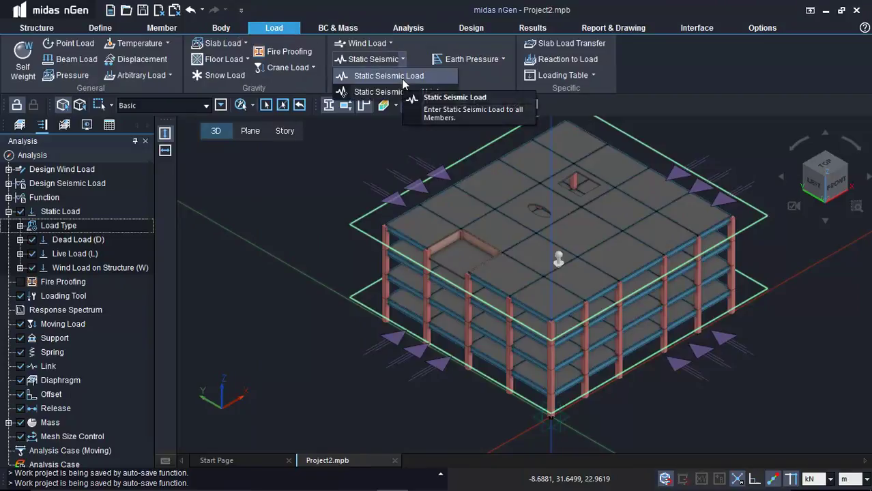
left_click(401, 79)
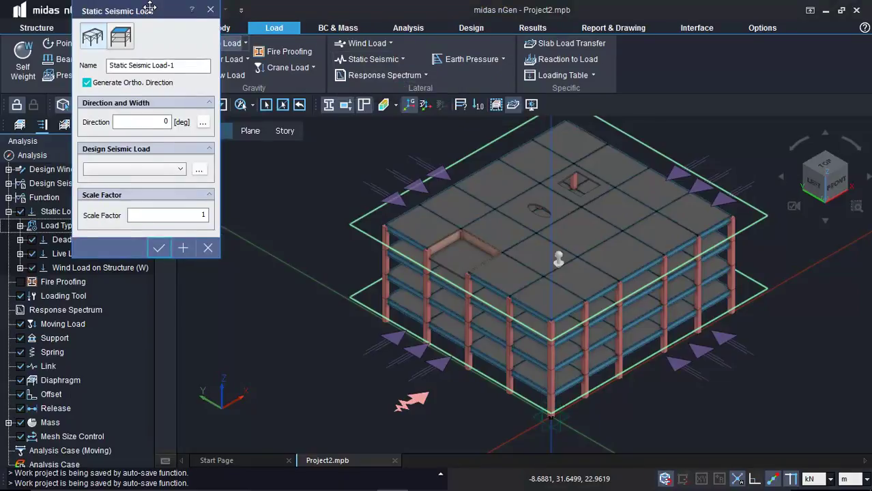
left_click_drag(150, 7, 213, 40)
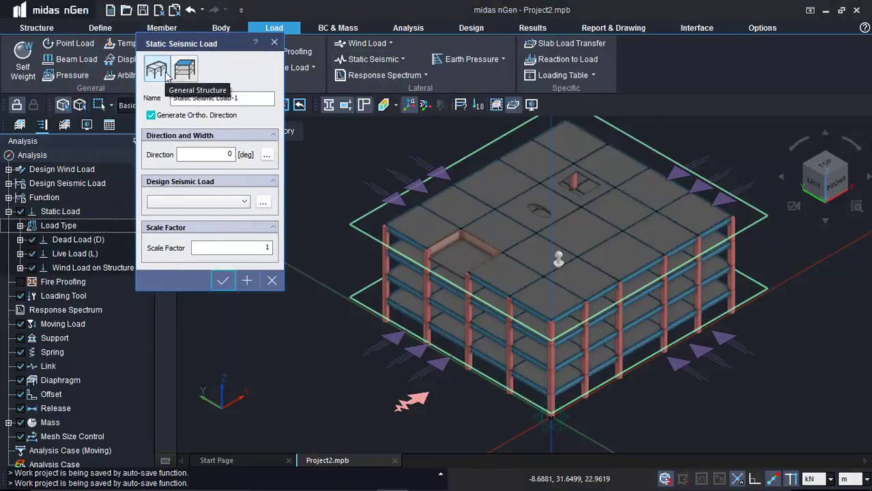
left_click(184, 69)
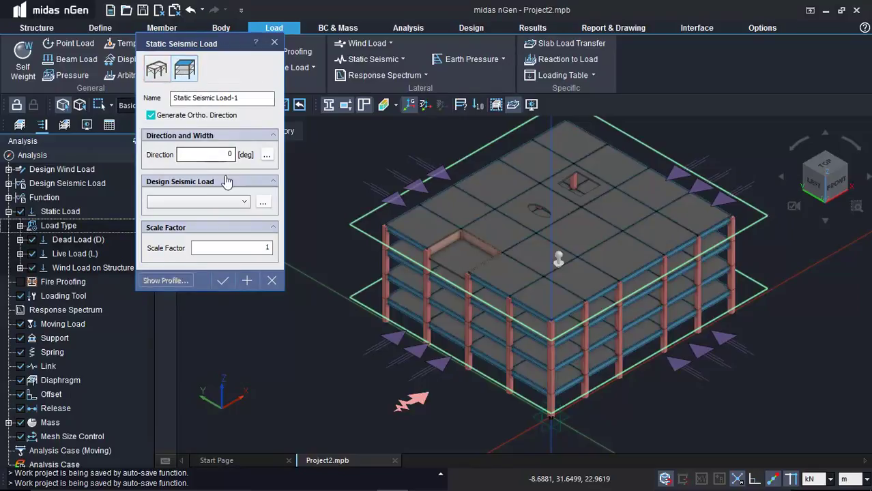
left_click(263, 201)
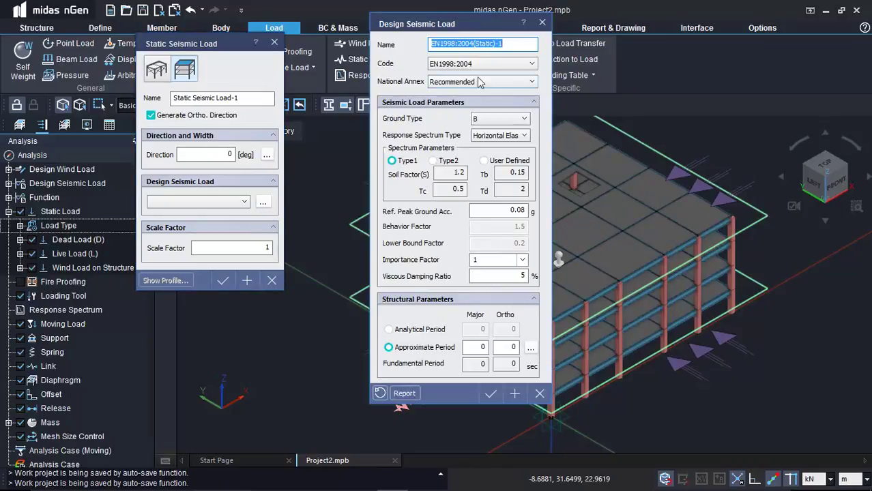
- Calculate the approximate period for both directions, save EN1998:2004(Static)-1, and apply Static Seismic Load-1 to the building
left_click(530, 348)
left_click(443, 273)
left_click(494, 274)
left_click(562, 331)
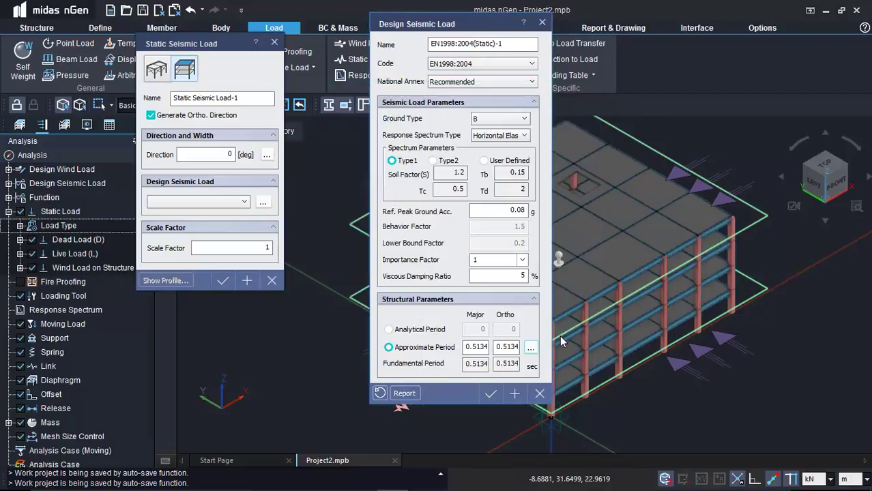
left_click(491, 393)
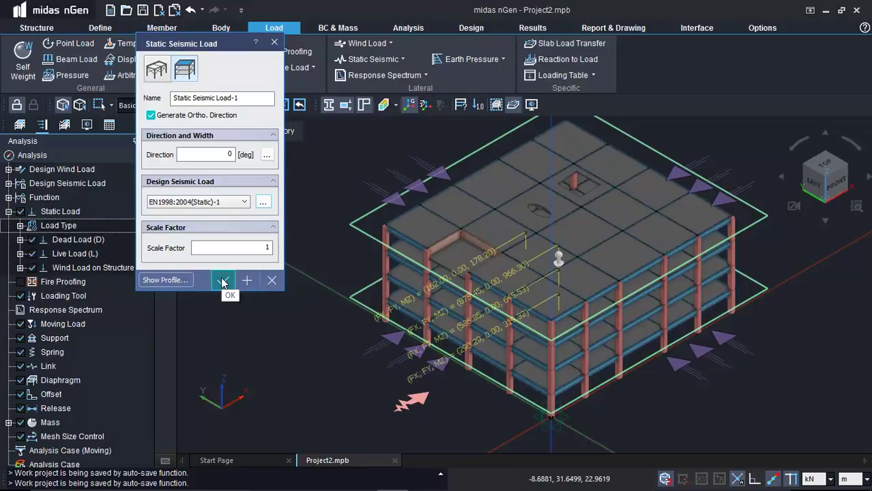
left_click(223, 280)
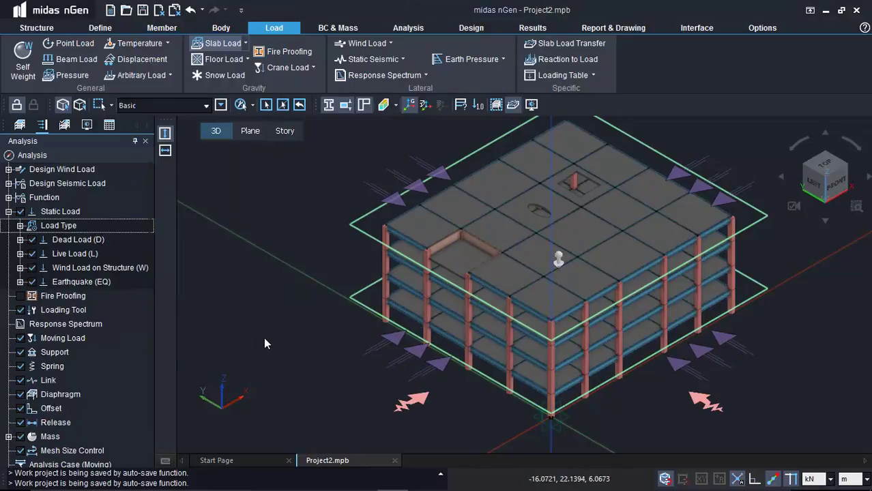
- Open the settings of story wind load Wind Load-1(+) from the building's static loads
left_click(94, 269)
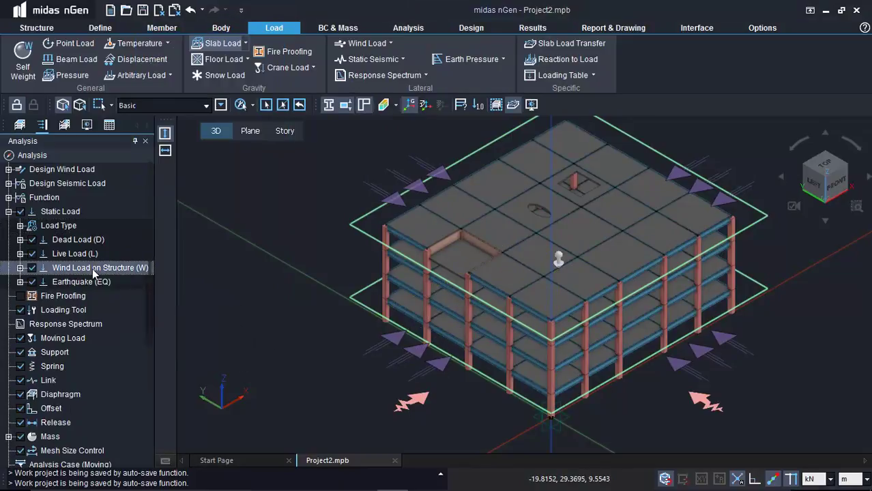
double_click(94, 269)
double_click(96, 283)
left_click(90, 297)
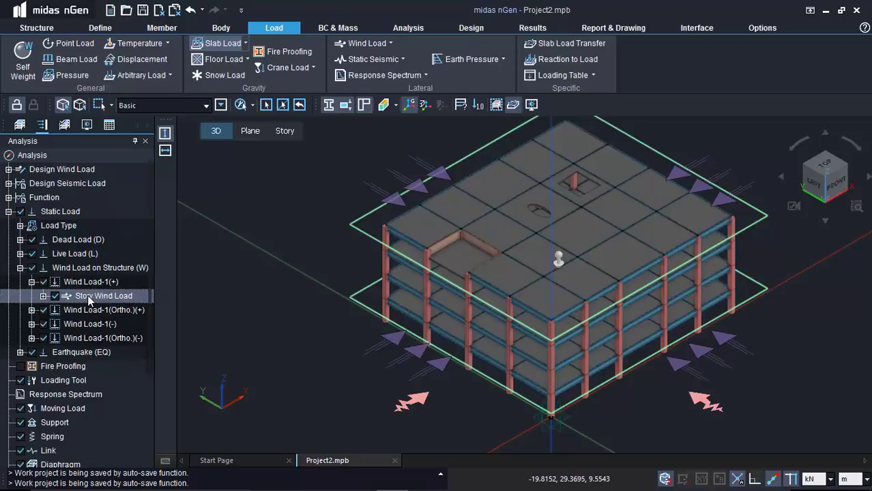
double_click(89, 298)
right_click(107, 310)
left_click(103, 310)
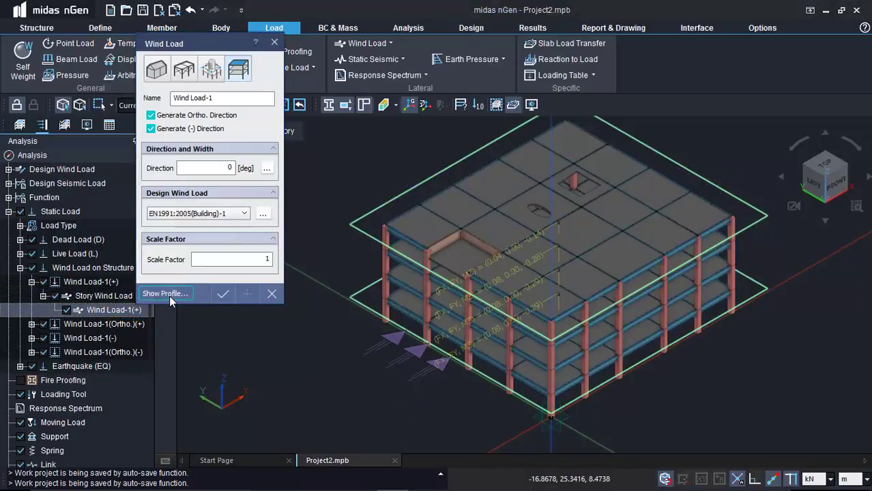
- Examine the wind load profile's story forces, shears and overturning moments, comparing the major and orthogonal components
left_click(165, 293)
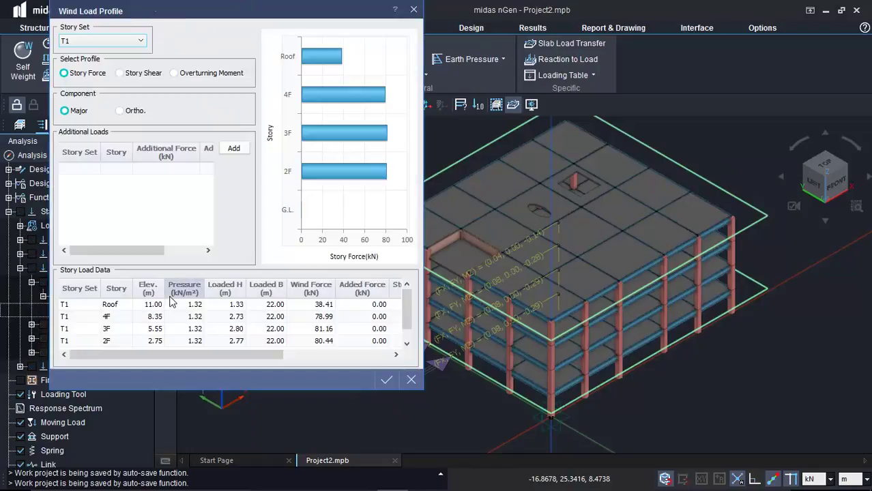
left_click(127, 73)
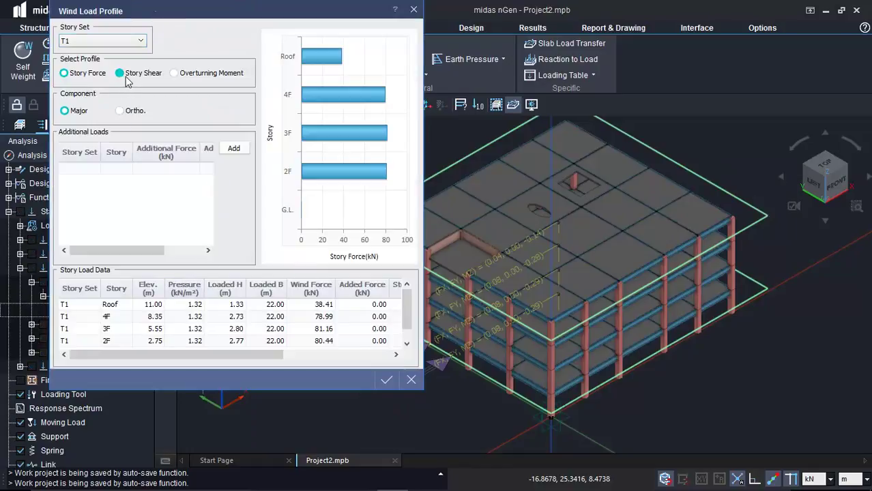
left_click(229, 71)
left_click(124, 111)
left_click(65, 110)
left_click(121, 110)
scroll(228, 303, "down", 1)
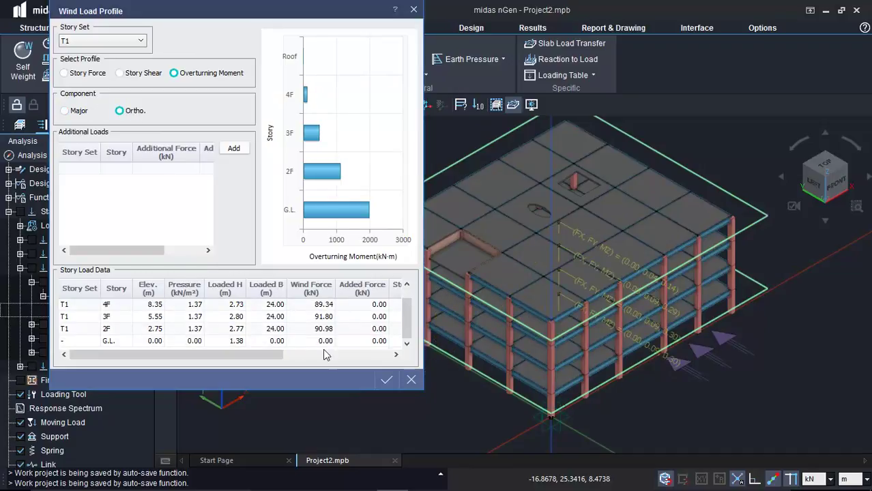
left_click(327, 352)
left_click(411, 379)
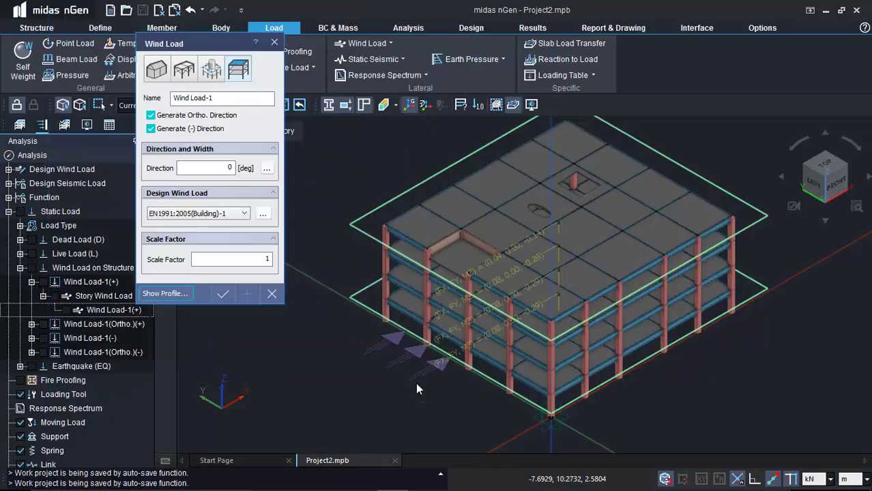
- Close the wind load settings, display all static loads on the building at once, and hide them again
left_click(272, 294)
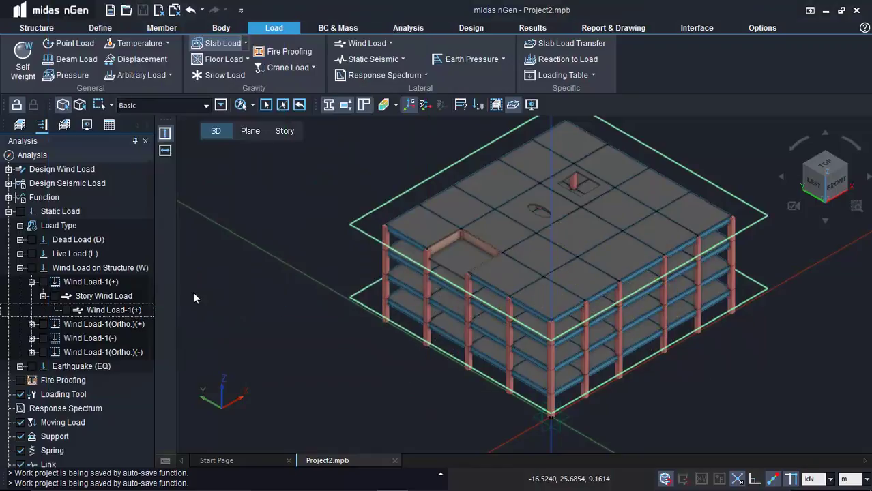
left_click(20, 267)
left_click(20, 212)
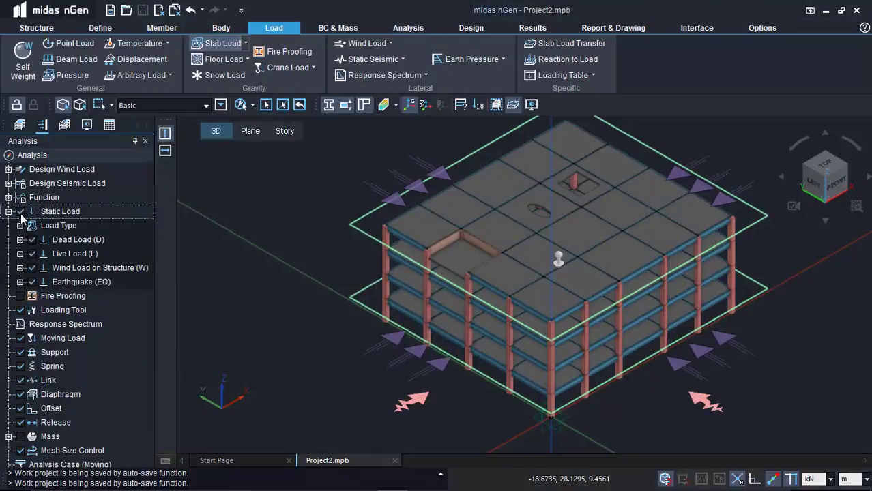
left_click(20, 212)
left_click(32, 240)
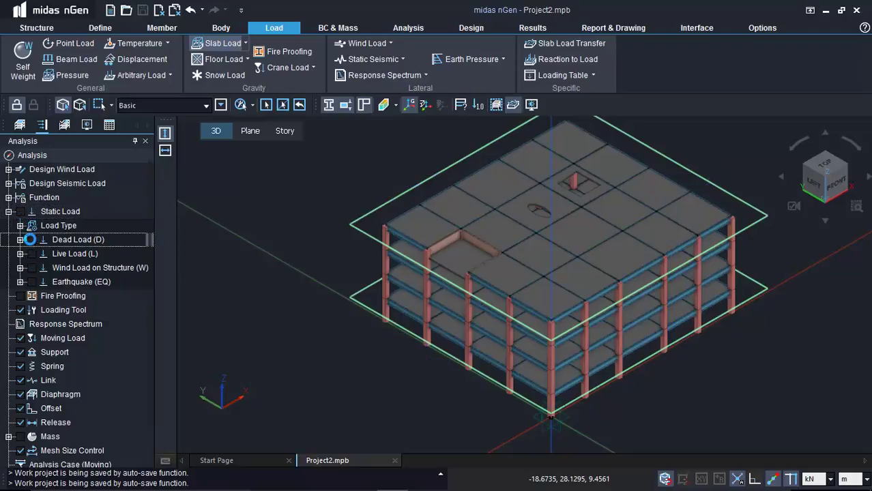
left_click(8, 212)
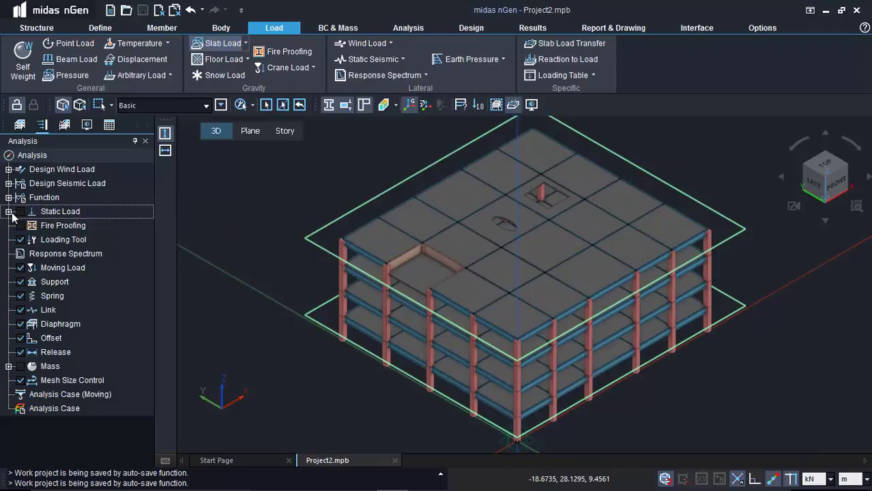
left_click(55, 282)
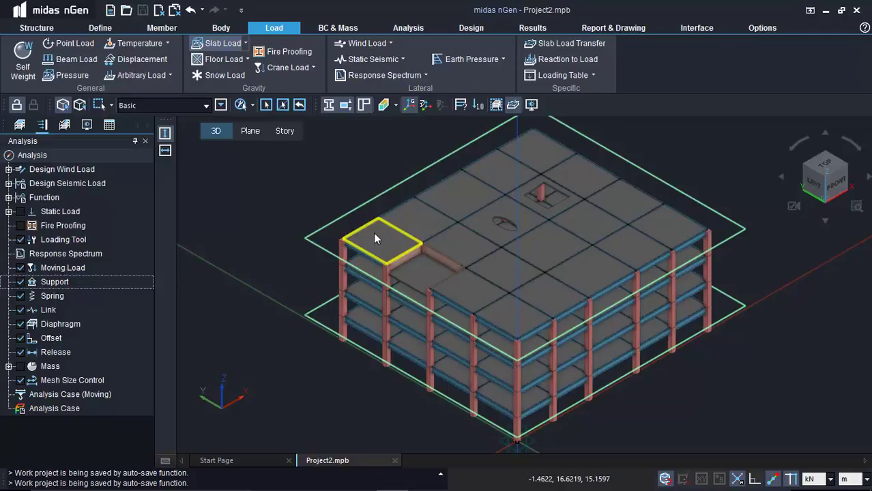
- Set the analysis type of the four vertically stacked slabs at the building's corner to Plate (Out&In)
left_click(373, 236)
left_click(358, 269)
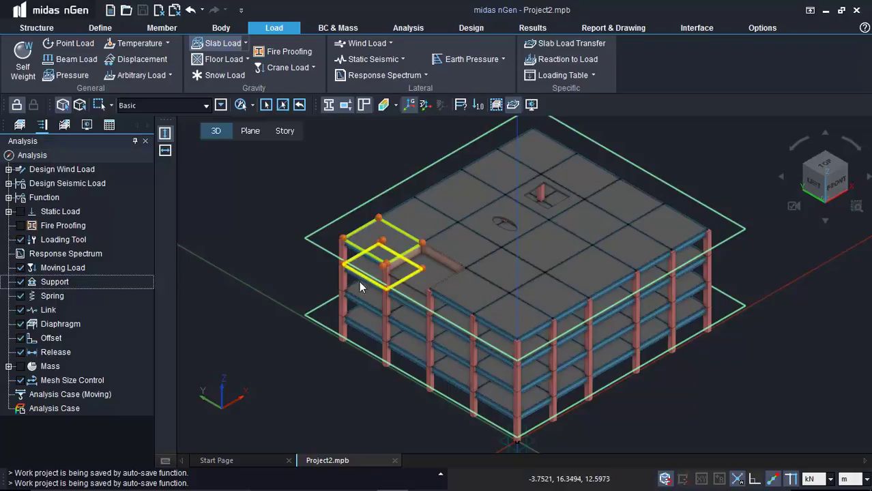
left_click(358, 293)
left_click(371, 322)
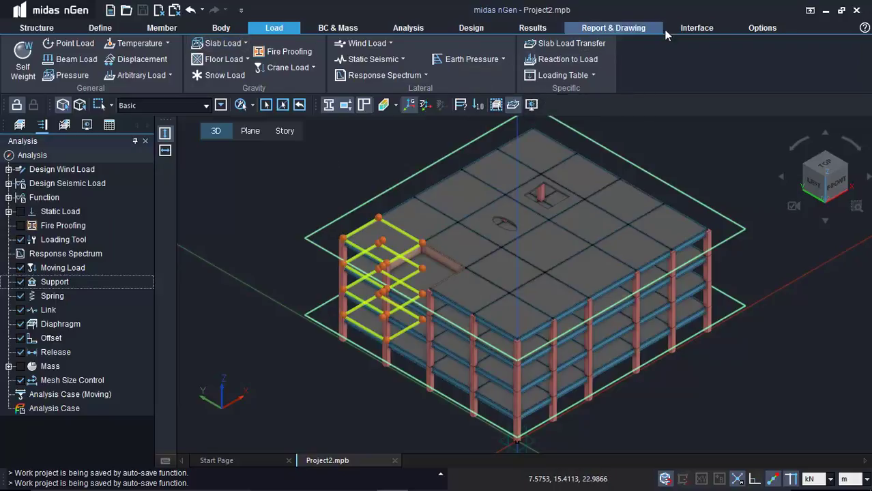
left_click(753, 30)
left_click(383, 65)
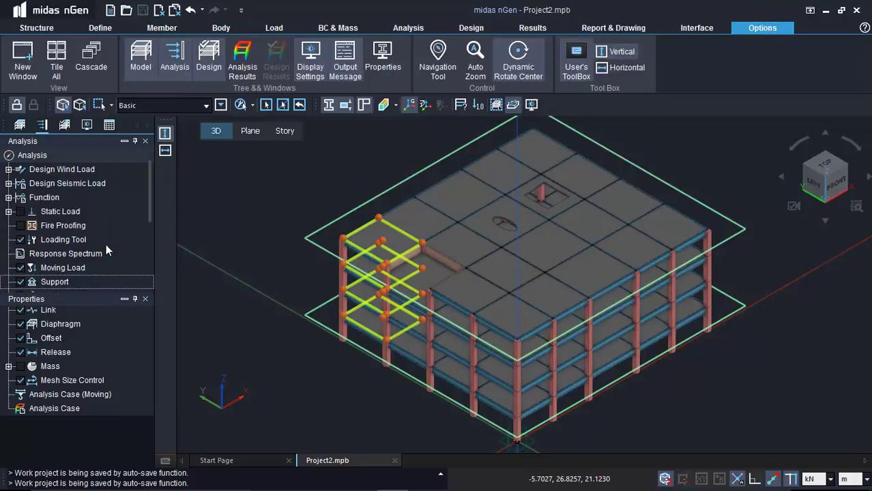
left_click(135, 383)
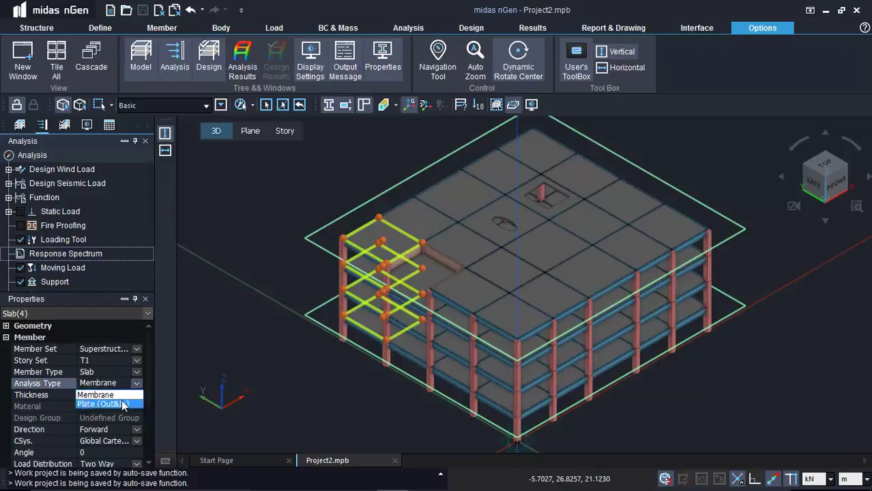
left_click(121, 404)
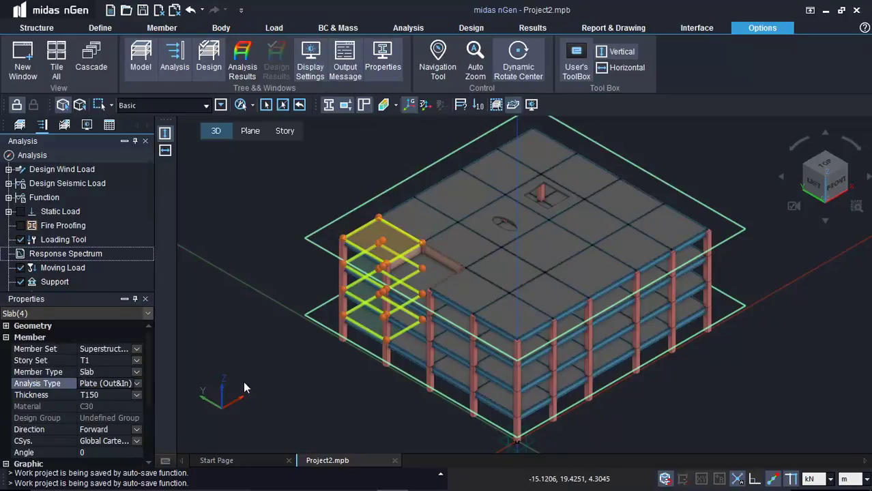
key("Escape")
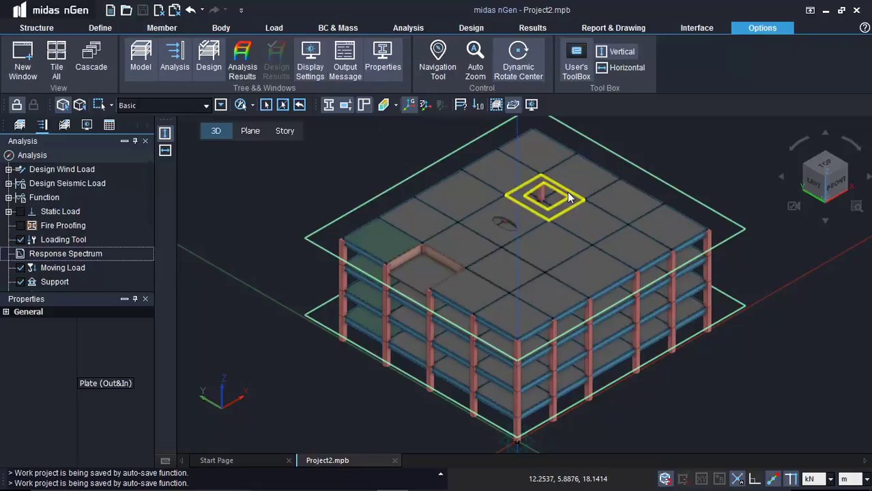
- Check the analysis type of the two roof slabs that contain the rectangular and elliptical openings
left_click(569, 196)
left_click(522, 212)
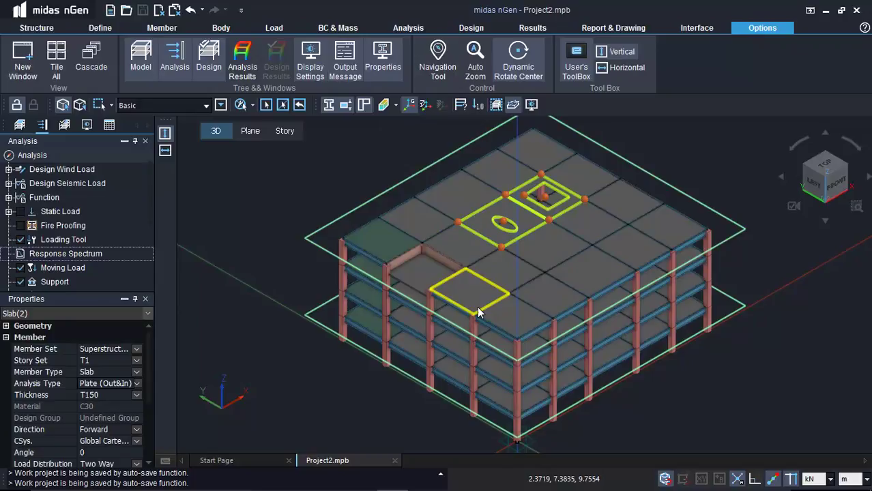
key("Escape")
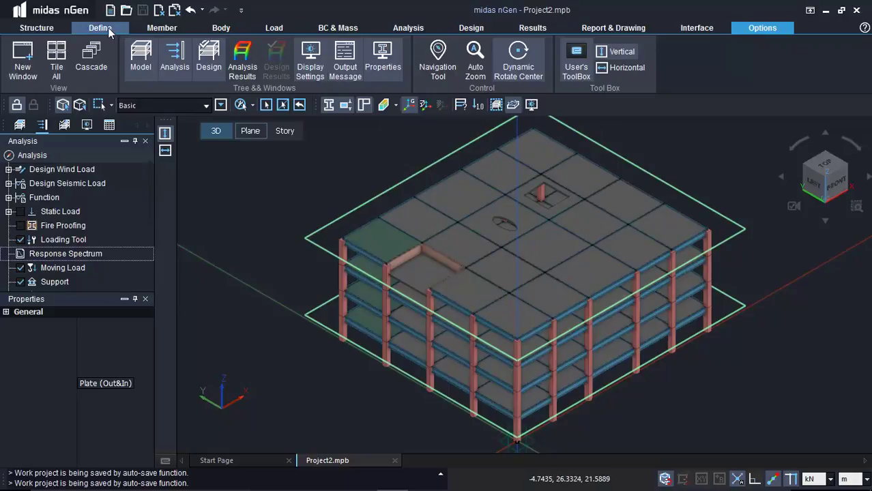
- Transfer the slab loads of all T1 stories to auto-detected supports as loading table Transf. from Slab, accepting the analysis type change
left_click(266, 28)
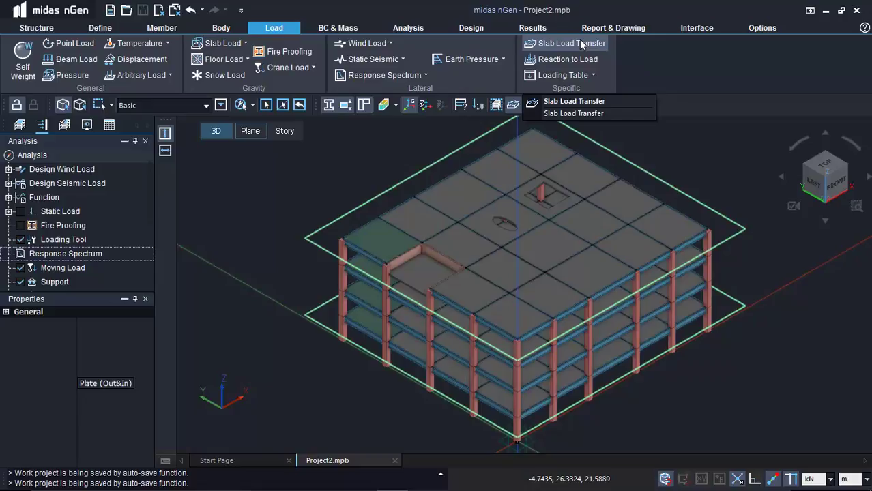
key("alt+Tab")
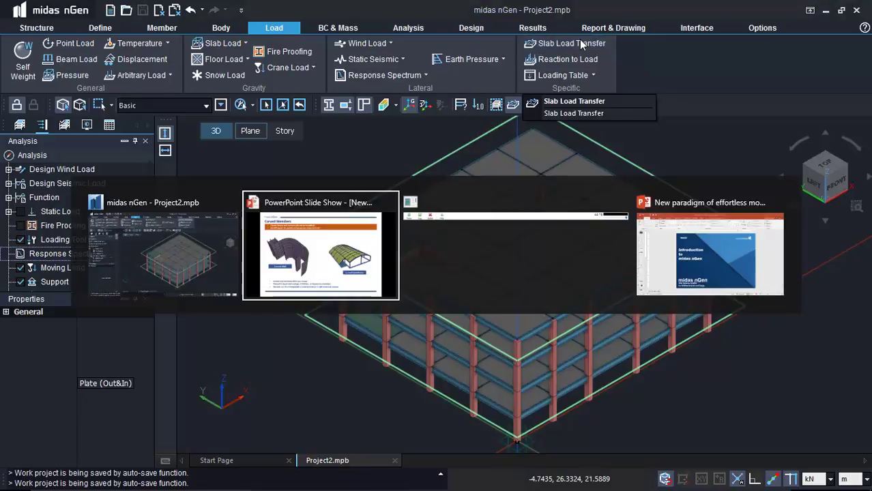
key("Right")
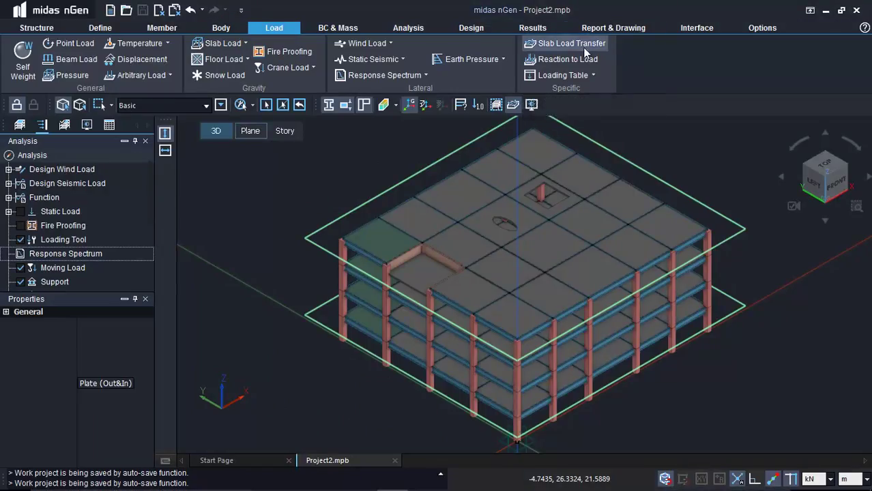
left_click(579, 47)
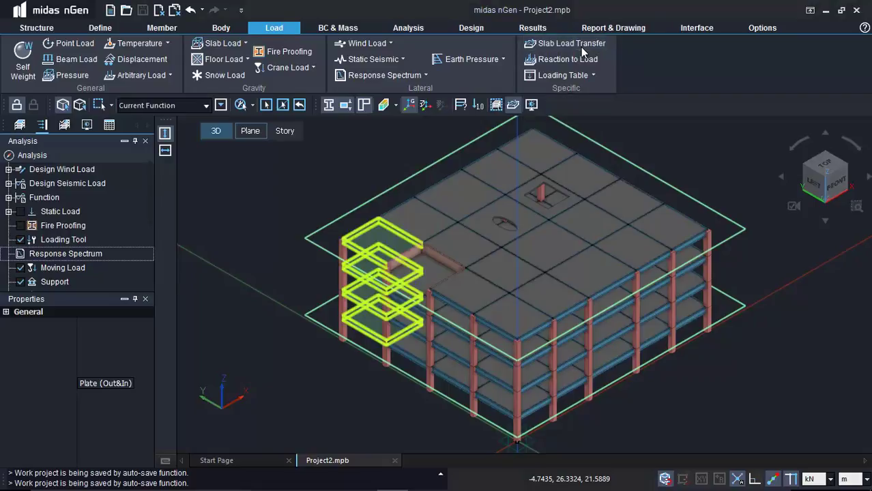
left_click_drag(208, 42, 179, 22)
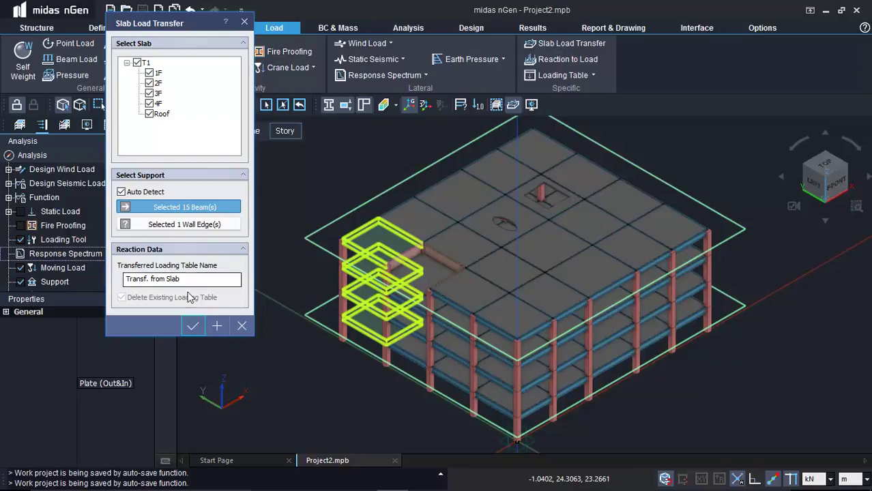
left_click(191, 330)
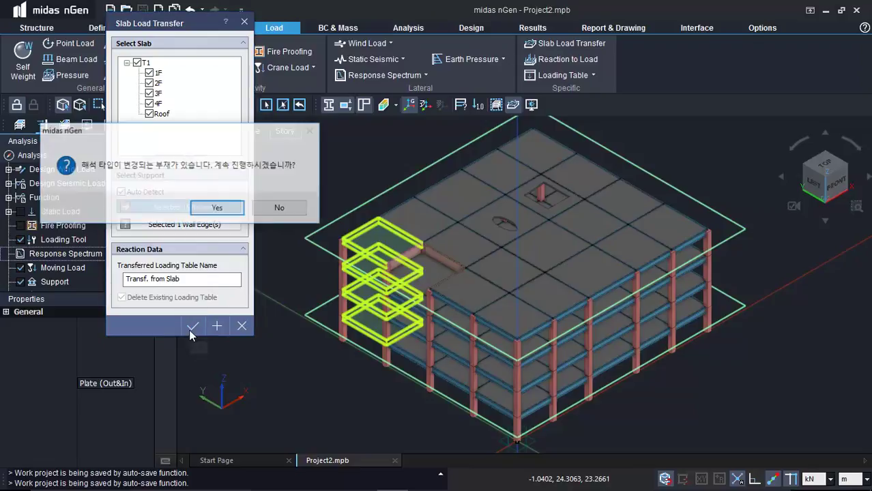
left_click(214, 210)
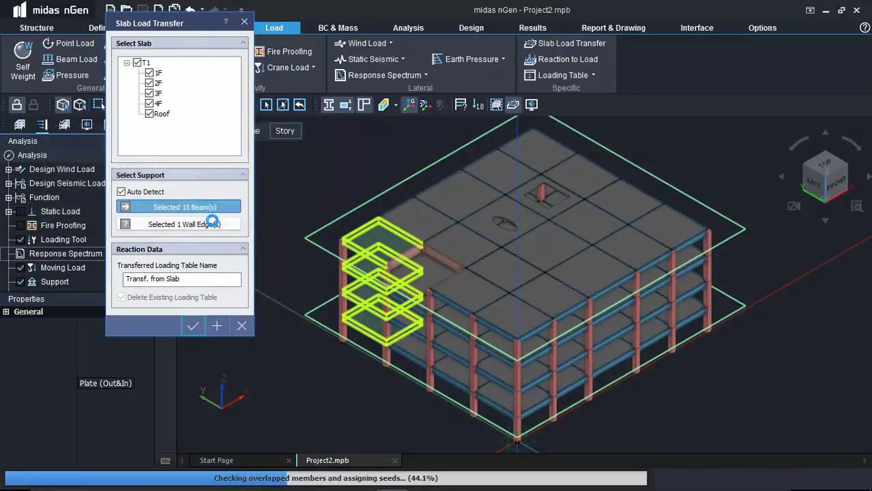
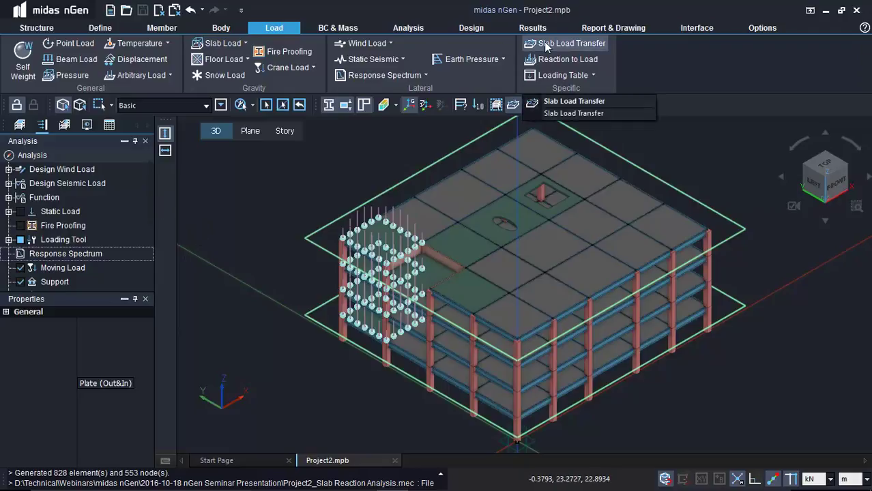
- Inspect the properties of the two slabs with openings and the two slabs near the recessed roof bay
left_click(520, 217)
left_click(540, 210)
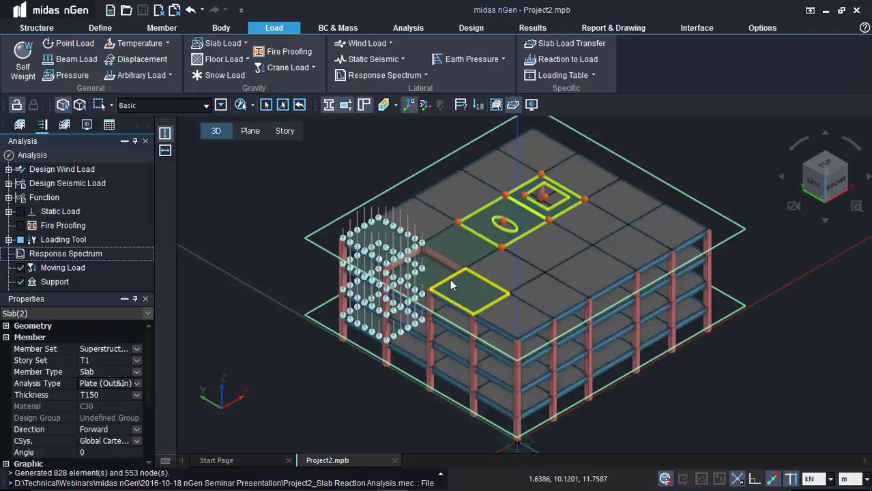
left_click(458, 277)
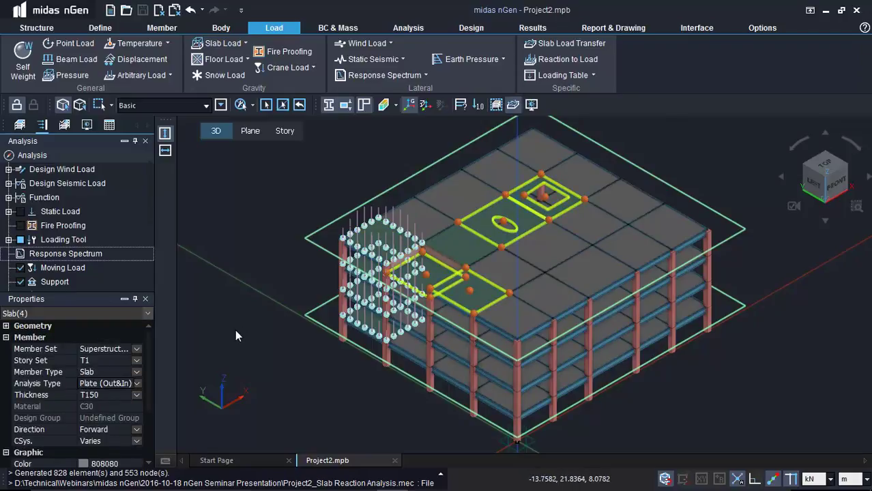
key("Escape")
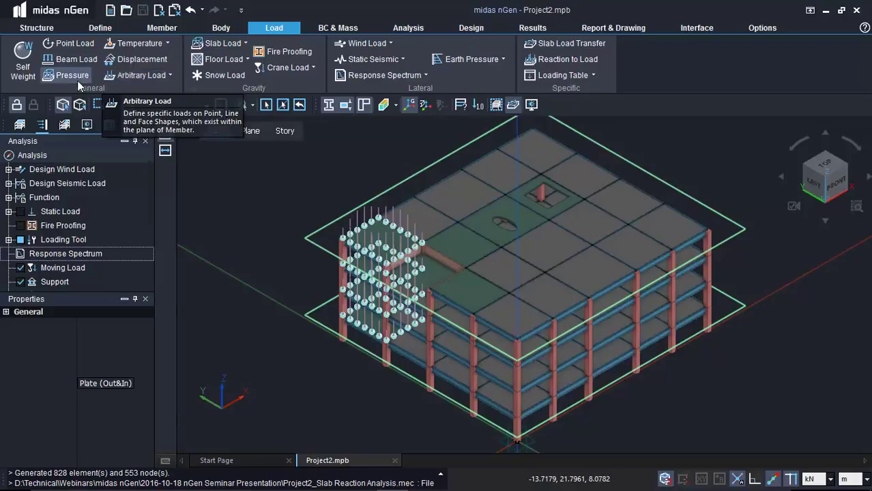
- Review the crane load definition's parameters and its code-based horizontal load and impact factor settings
left_click(310, 67)
left_click(307, 85)
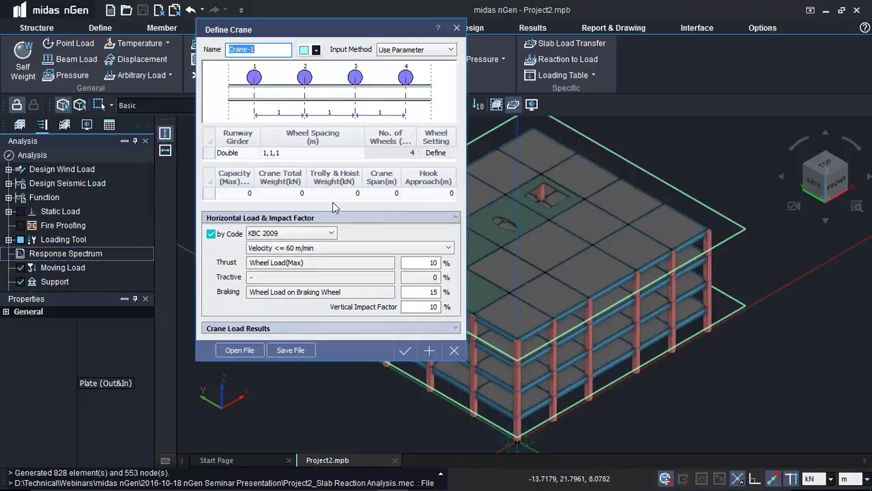
left_click(311, 233)
left_click(312, 234)
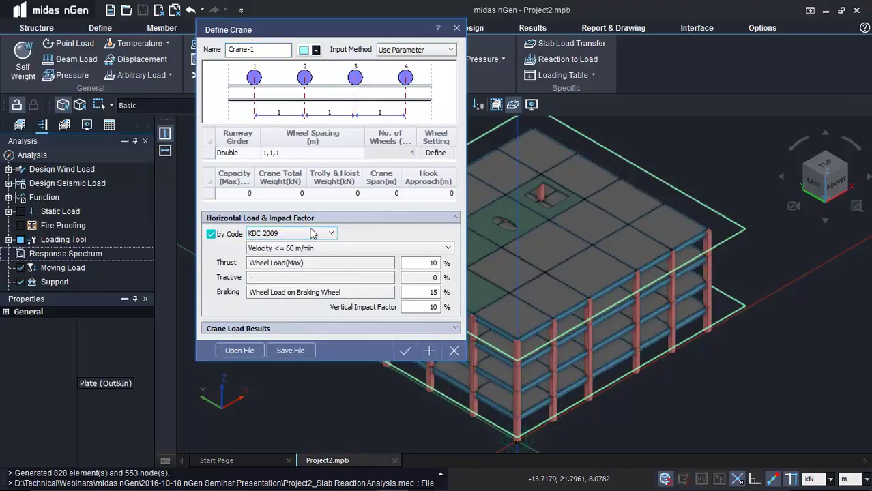
left_click(453, 351)
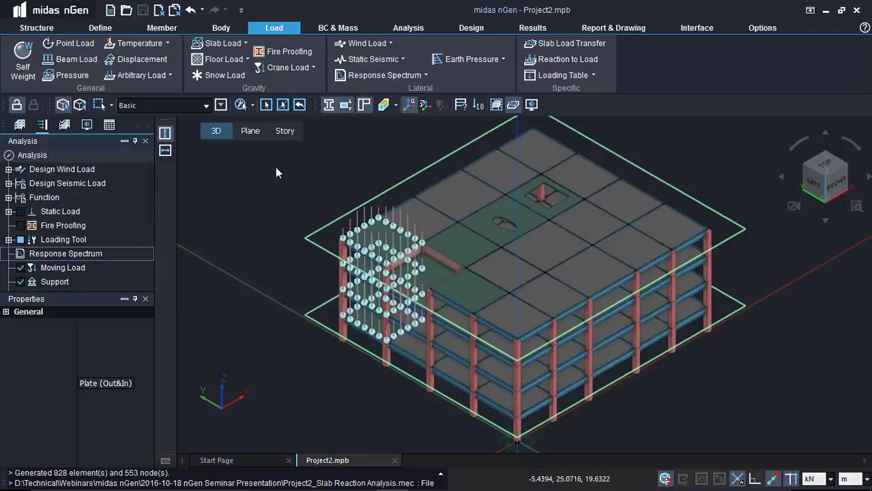
- Isolate story T1 : 1F and assign fixed supports in Support Set-1 to the bases of all its columns
left_click(285, 134)
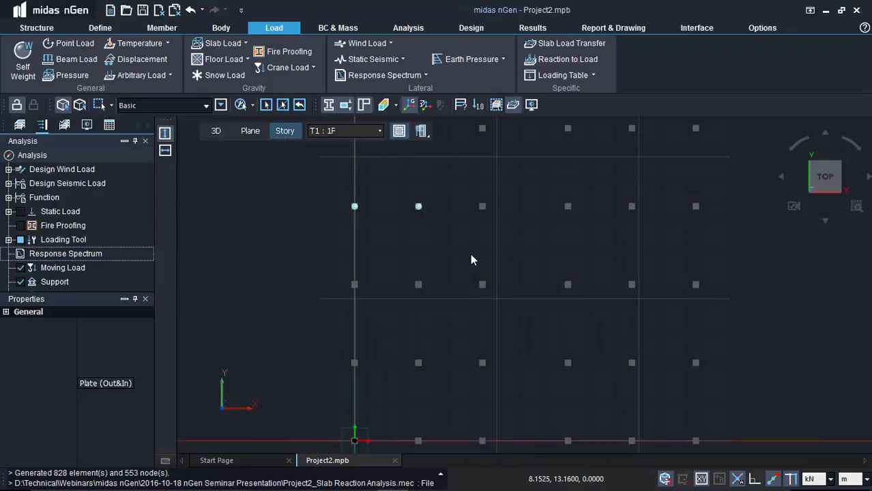
middle_click_drag(463, 257, 412, 258)
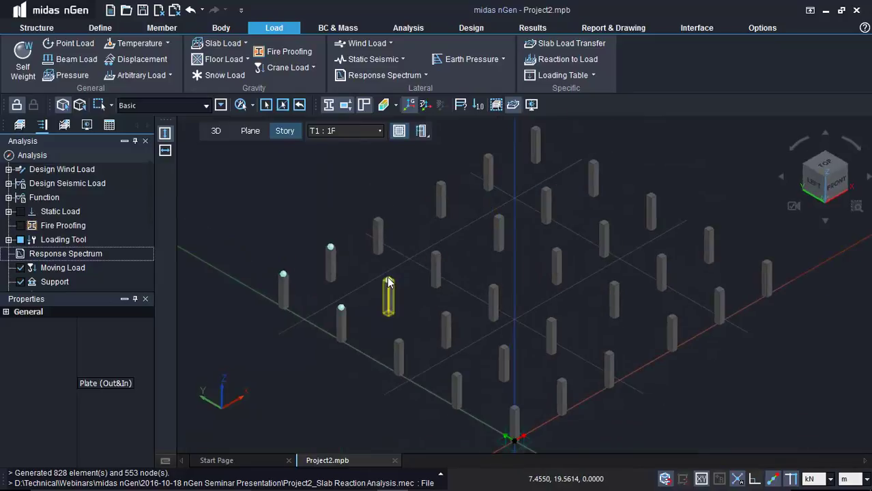
left_click(338, 27)
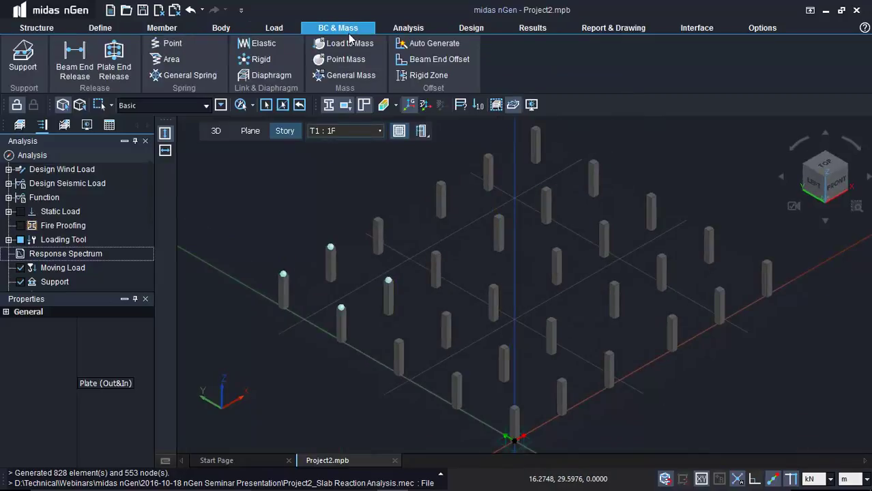
left_click(22, 66)
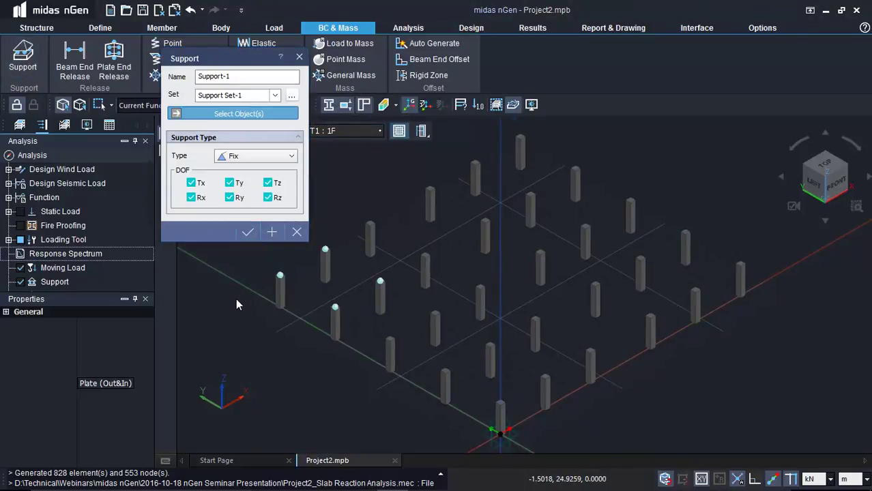
scroll(219, 290, "up", 1)
right_click_drag(229, 291, 241, 303)
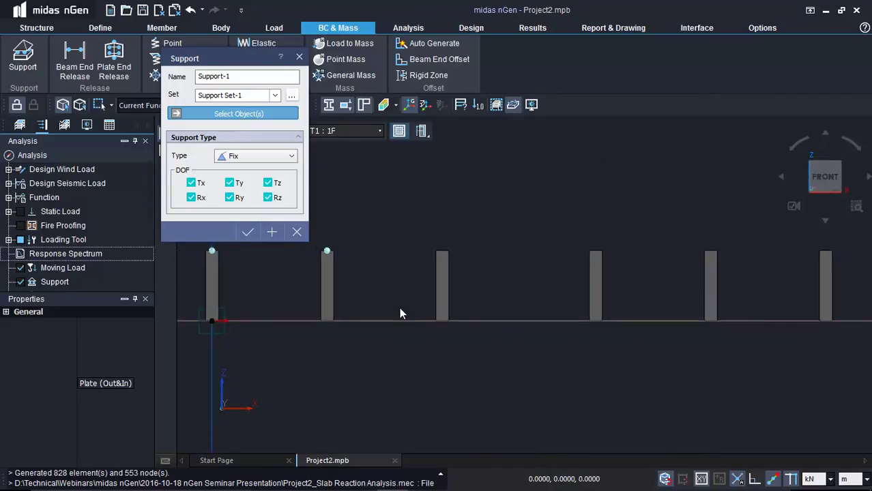
left_click_drag(229, 300, 701, 343)
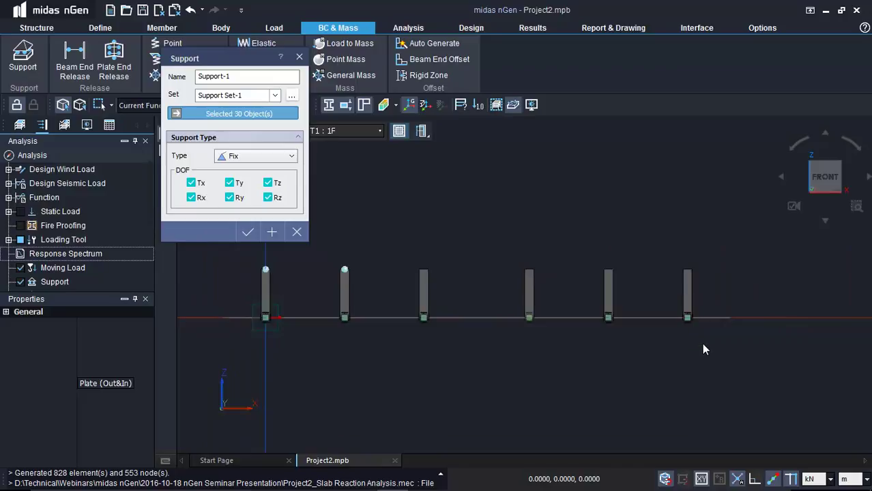
left_click(248, 232)
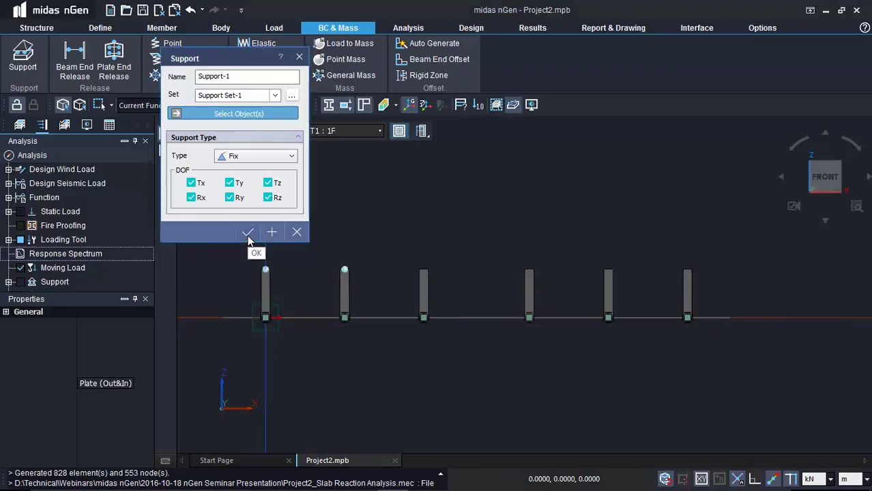
key("ctrl+i")
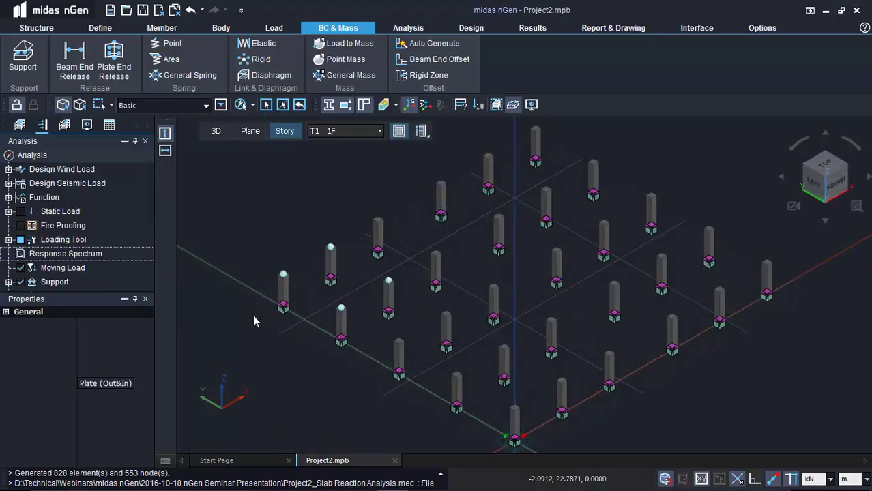
- Show the whole building in 3D and hide the moving load, support and loading tool symbols
left_click(216, 131)
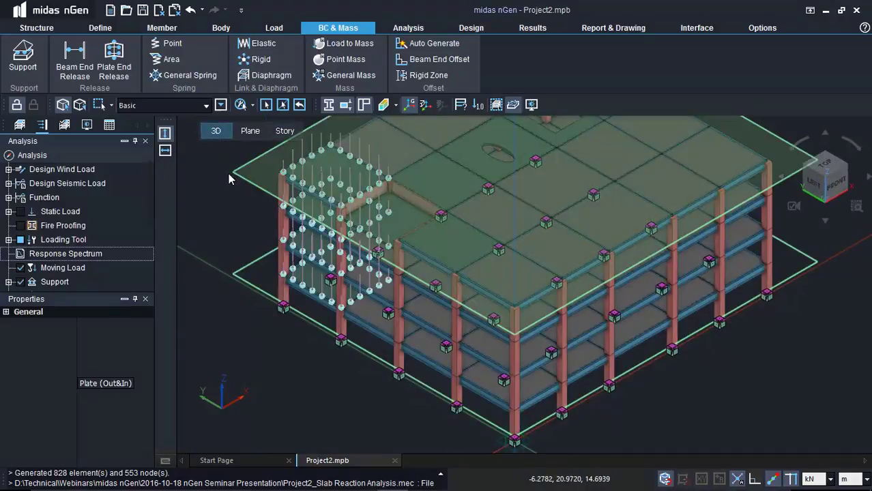
left_click(814, 183)
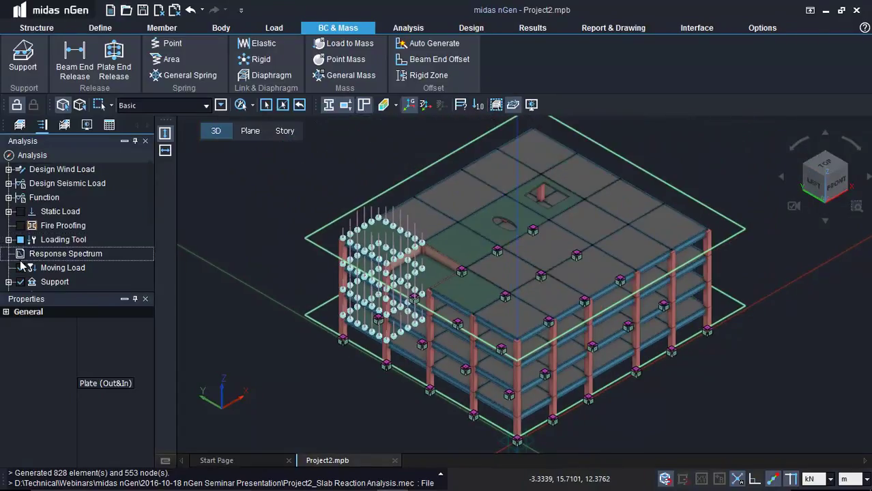
left_click(20, 268)
left_click(21, 282)
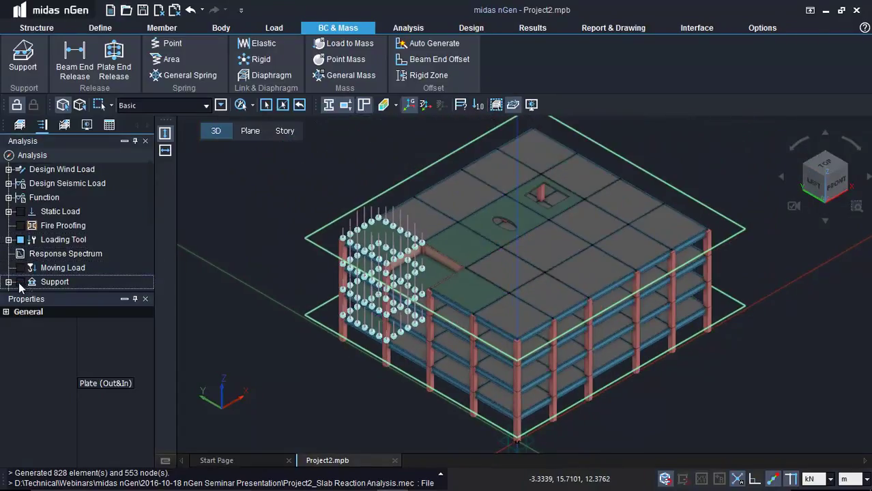
left_click(20, 239)
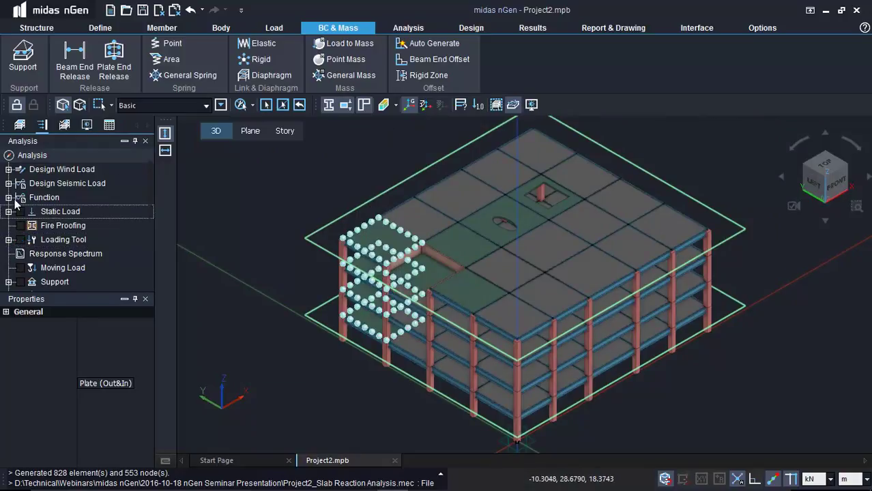
- Hide the bodies and all reference tools so only the datum and structural members are displayed
left_click(19, 124)
left_click(21, 282)
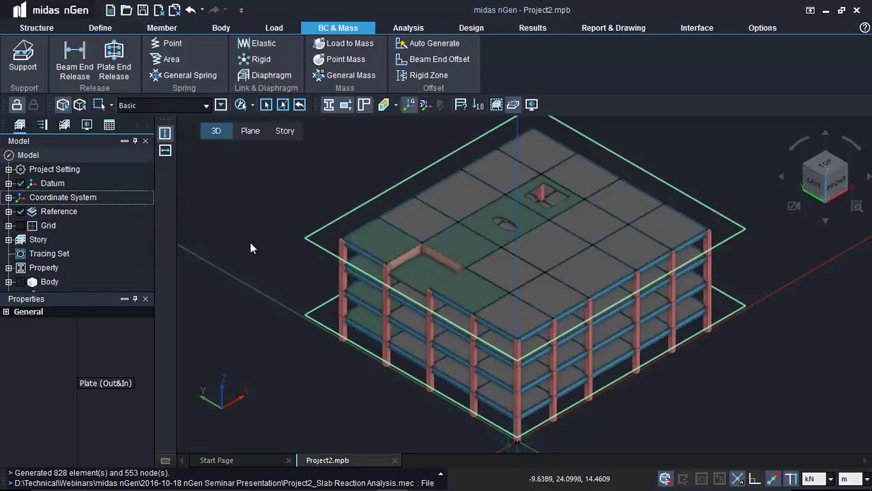
right_click(290, 193)
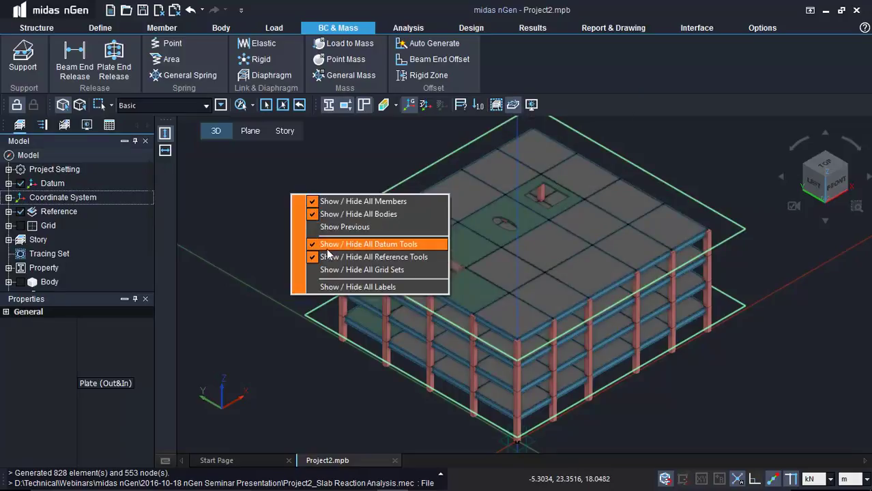
left_click(358, 270)
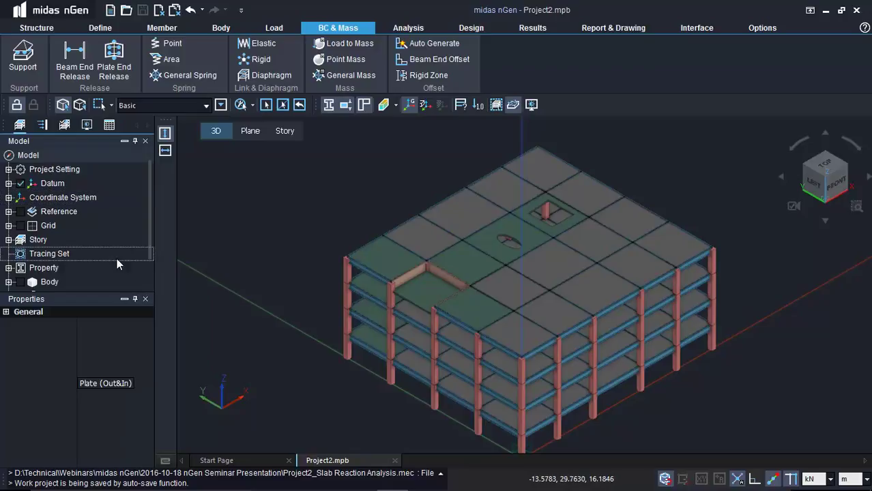
- Add the analysis case Analysis for Design-1 using the 3D Superstructure model with all boundary, mass and static load sets, and close the properties pane
left_click(41, 126)
left_click_drag(149, 171, 151, 269)
right_click(77, 283)
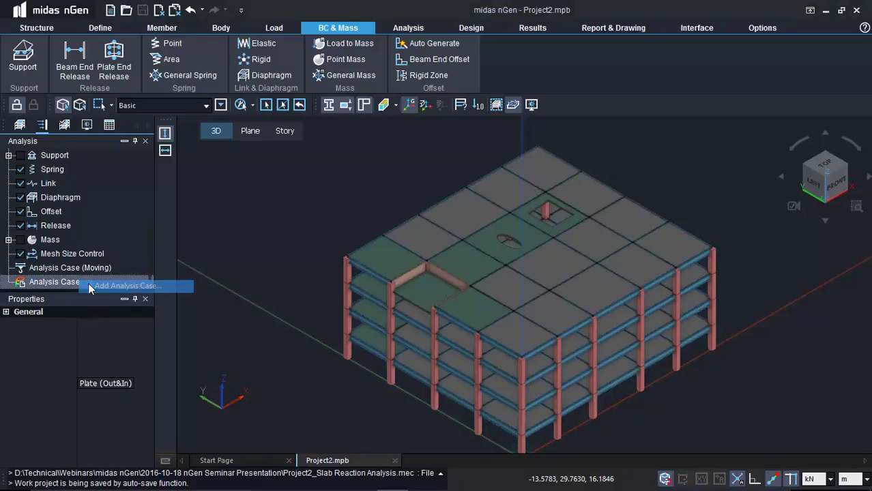
left_click(92, 286)
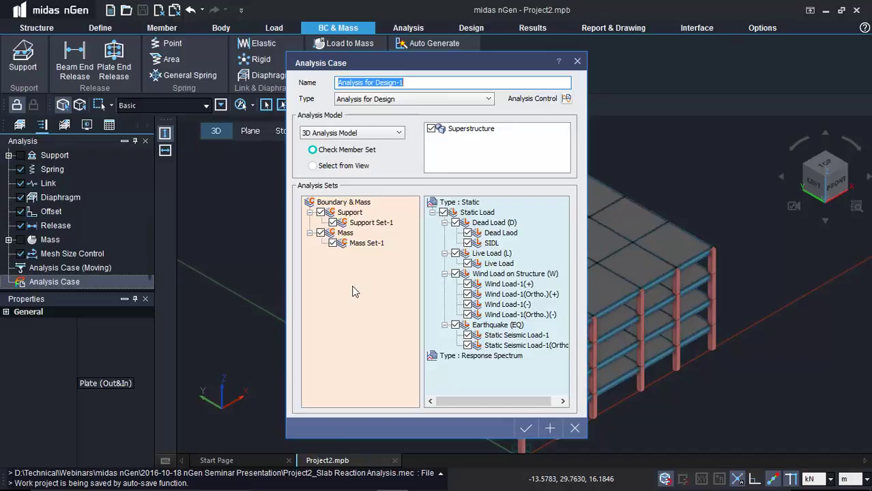
left_click(526, 429)
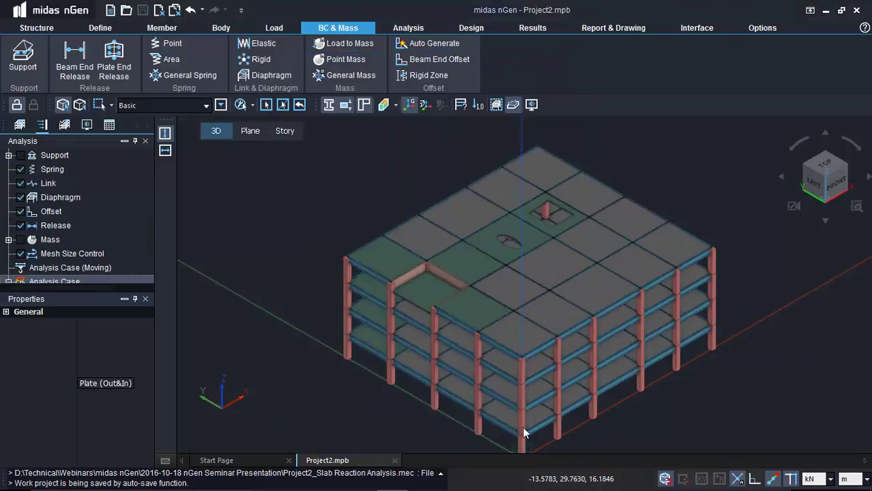
left_click(144, 299)
left_click(112, 423)
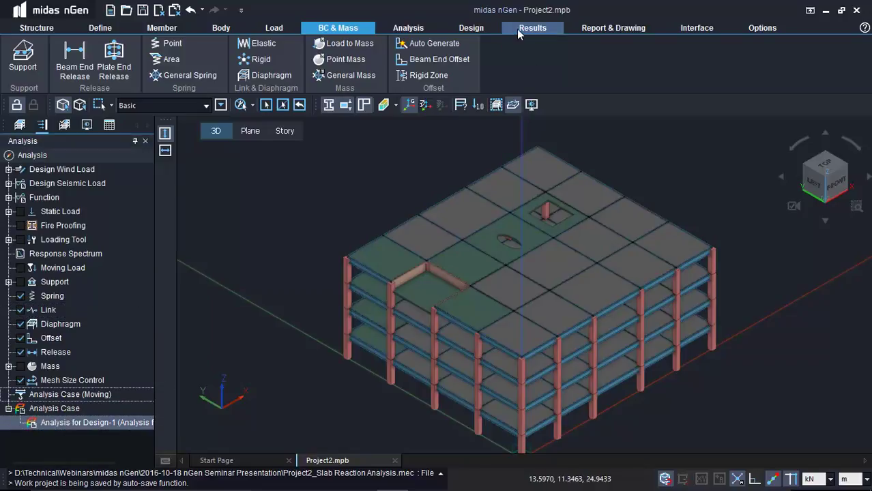
- Run the analysis for the case Analysis for Design-1
left_click(407, 29)
left_click(340, 78)
left_click(355, 106)
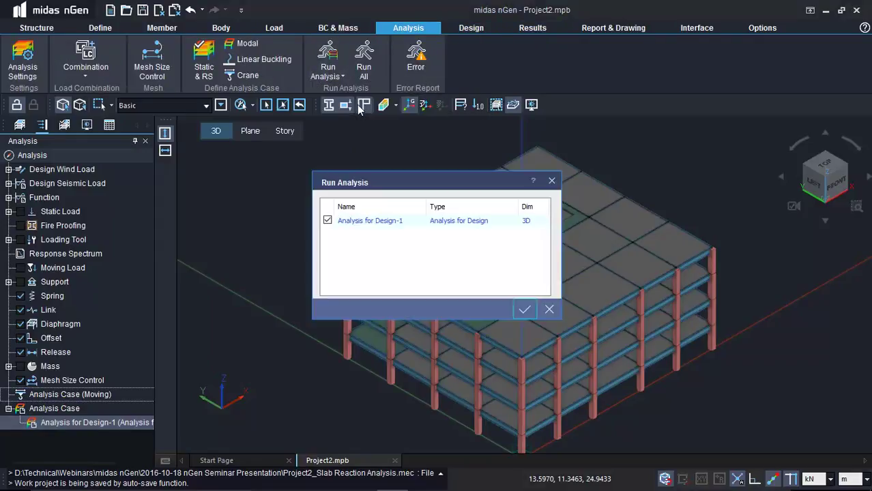
left_click(520, 307)
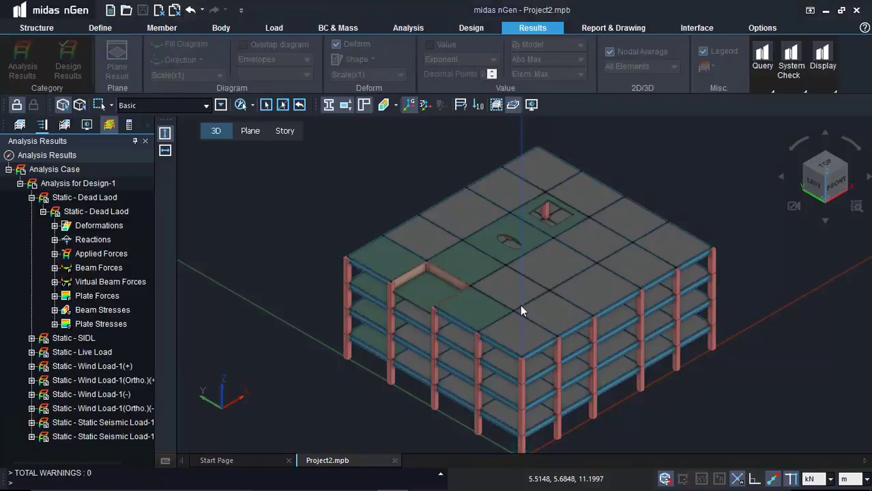
- Set the default 1D mesh method to Length with a 0.5 m length in the analysis settings, accepting deletion of the existing results
left_click(408, 27)
left_click(17, 69)
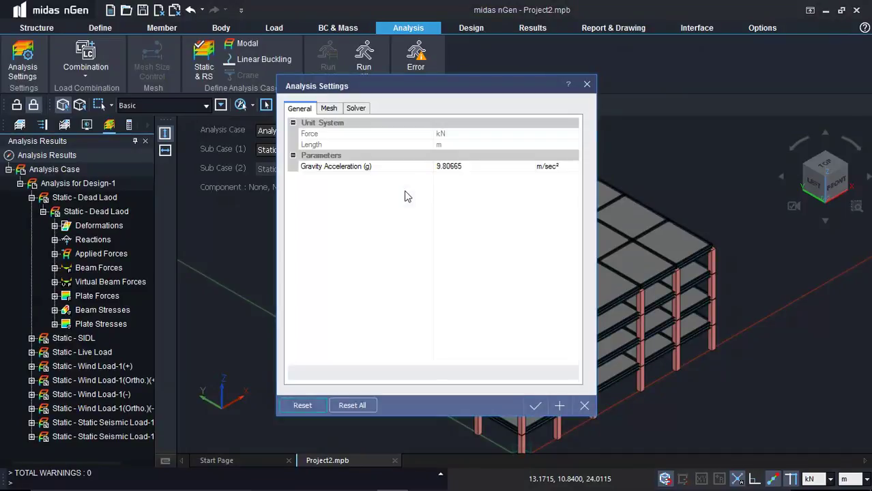
left_click(328, 107)
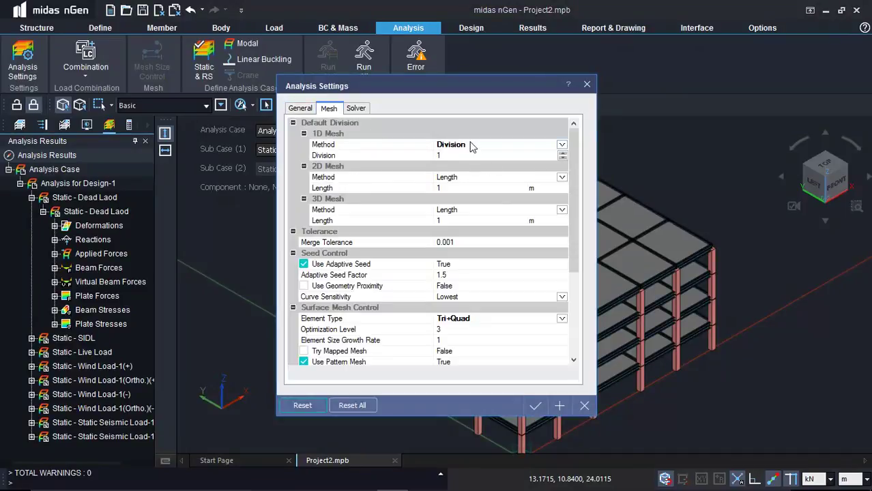
left_click(517, 144)
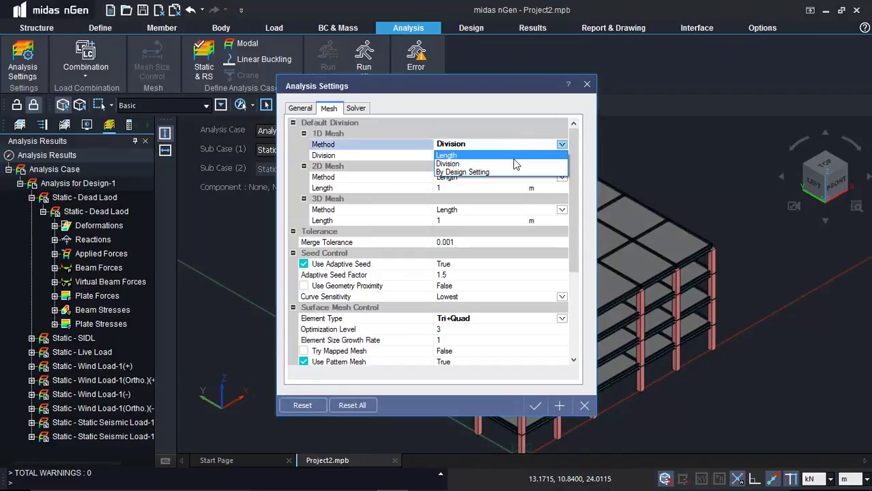
left_click(499, 155)
left_click(463, 159)
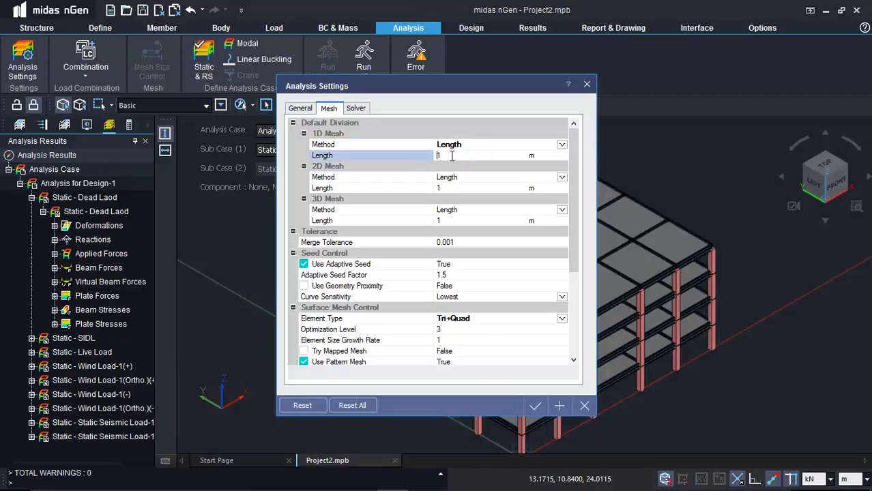
type("0.5")
left_click(478, 144)
left_click(483, 154)
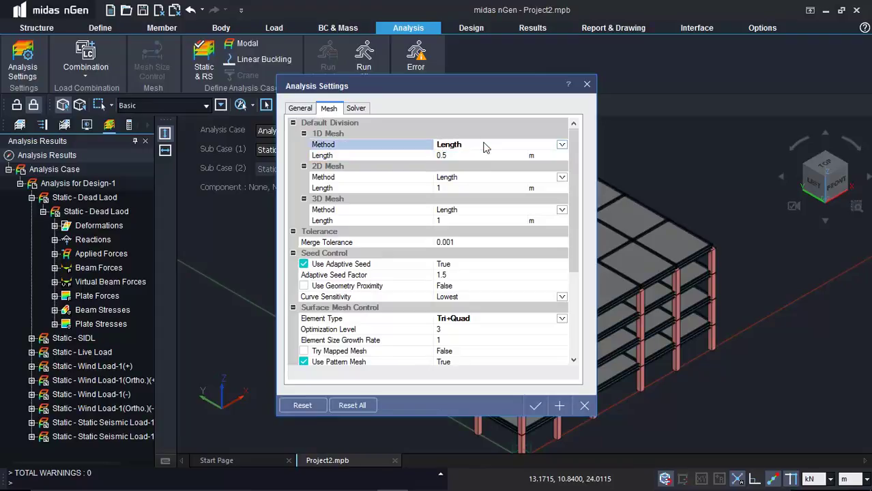
left_click(535, 406)
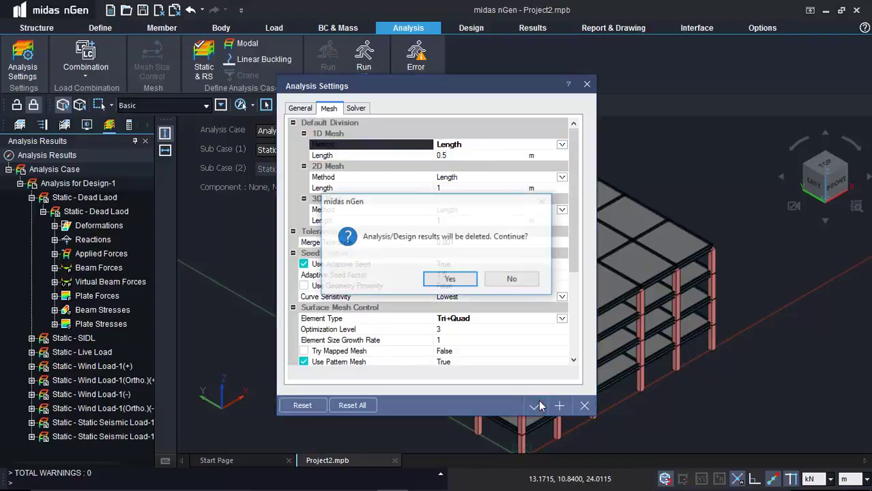
left_click(435, 277)
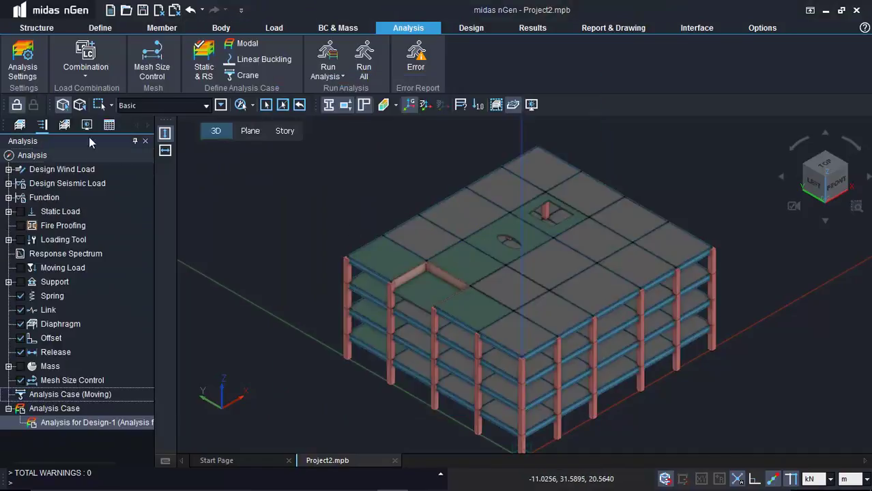
- Recheck the default mesh division values in the analysis settings
left_click(28, 65)
left_click(329, 109)
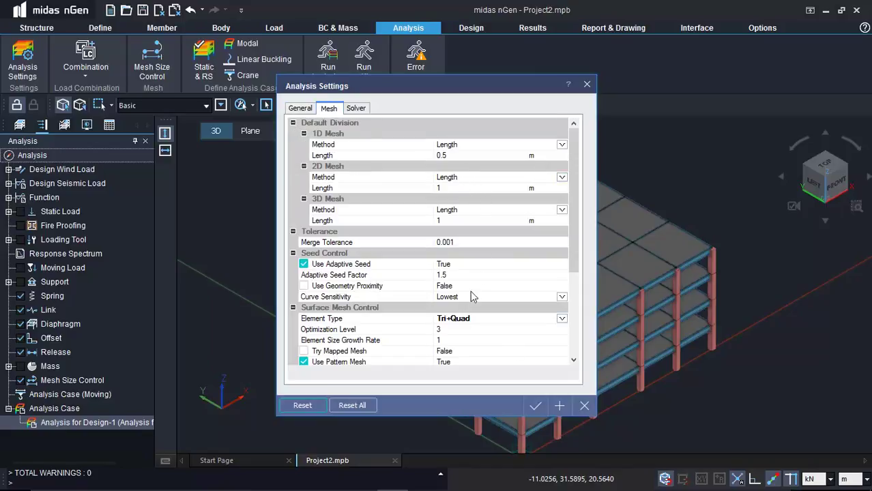
left_click(536, 406)
- Rerun the analysis of Analysis for Design-1 with the updated mesh settings
left_click(327, 77)
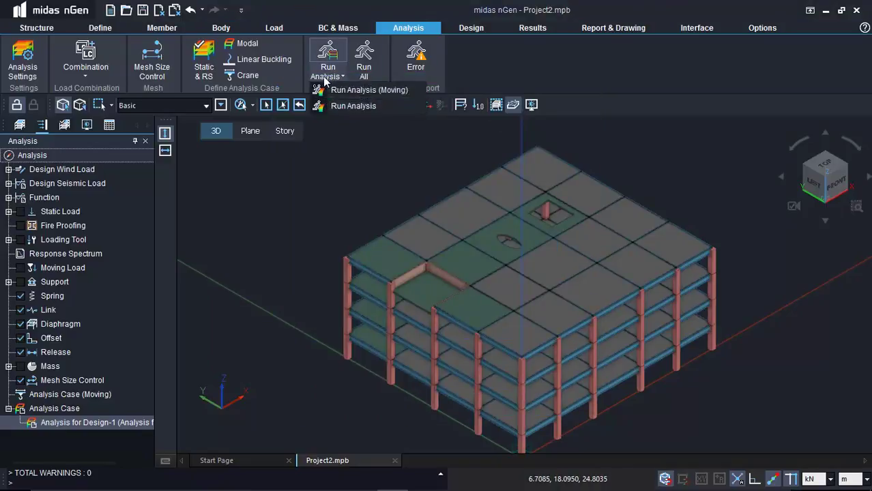
left_click(353, 106)
left_click(537, 309)
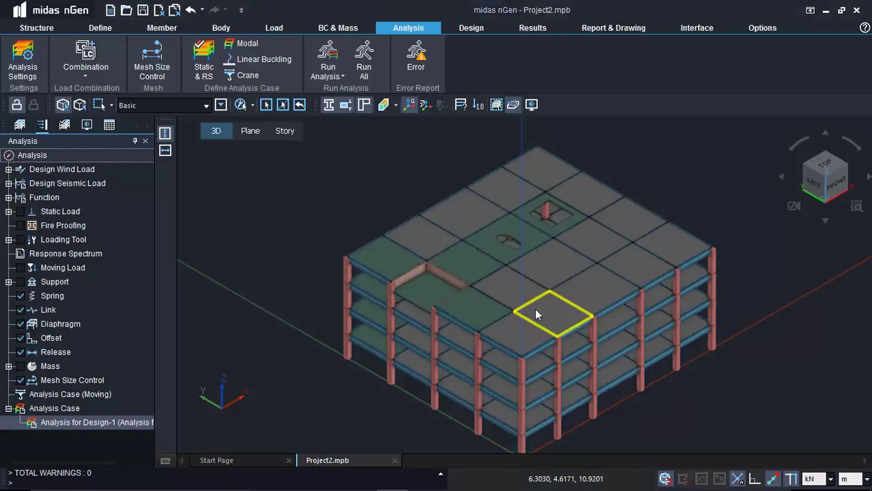
left_click(336, 76)
left_click(349, 107)
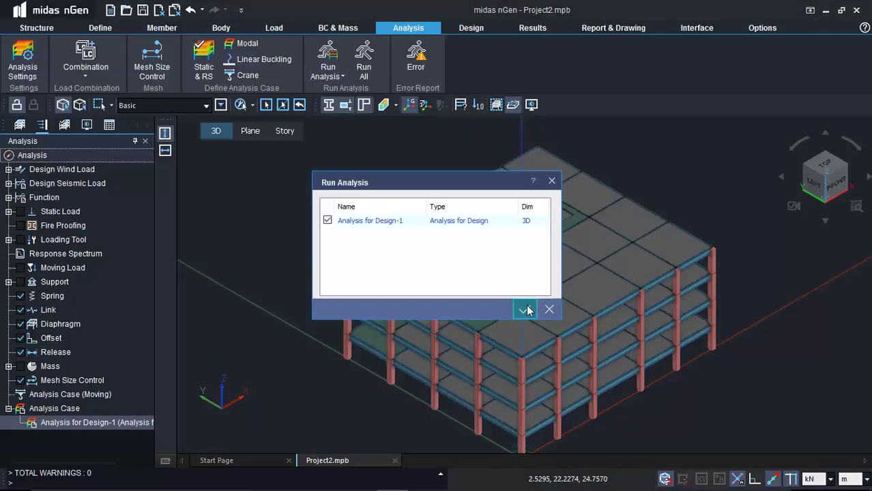
left_click(524, 311)
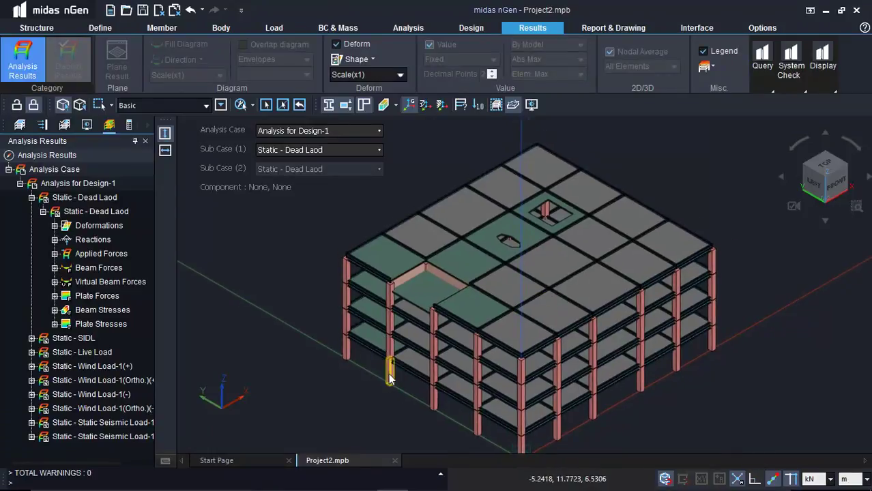
- Examine the list of reaction components available for the static dead load results
left_click(96, 240)
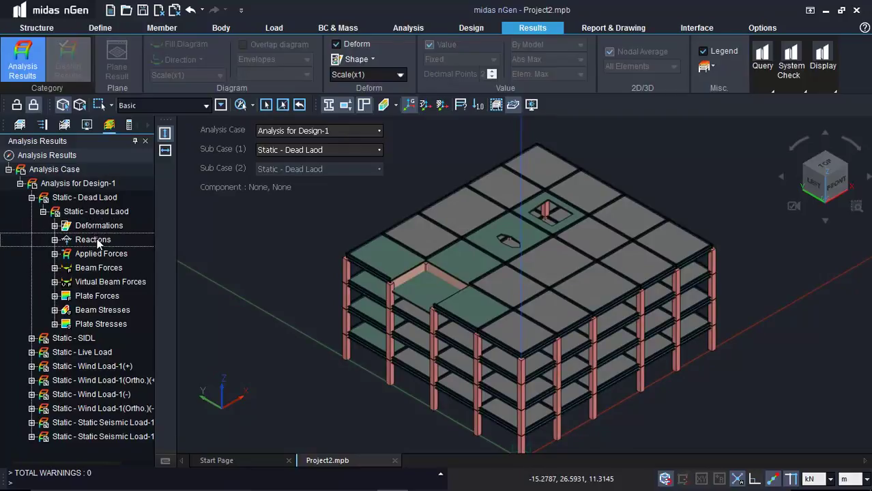
double_click(97, 239)
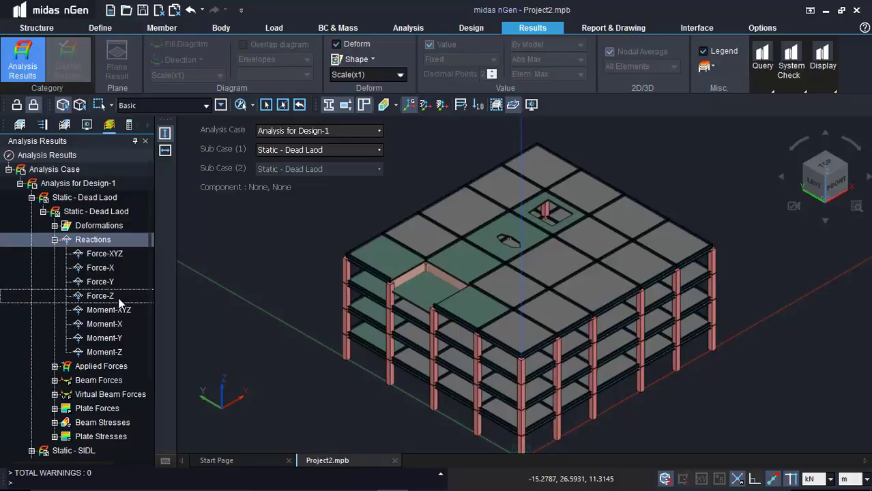
double_click(94, 240)
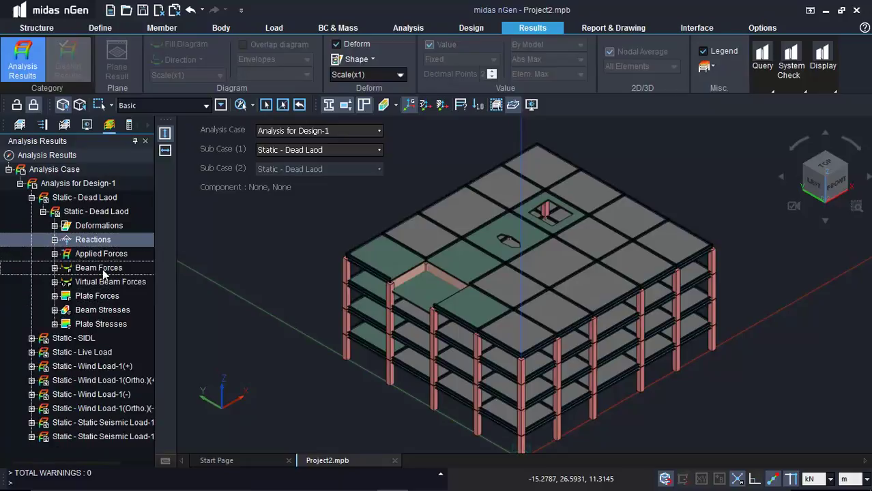
- Hide all slabs of the superstructure so the beam and column frame is exposed
left_click(20, 128)
left_click(9, 296)
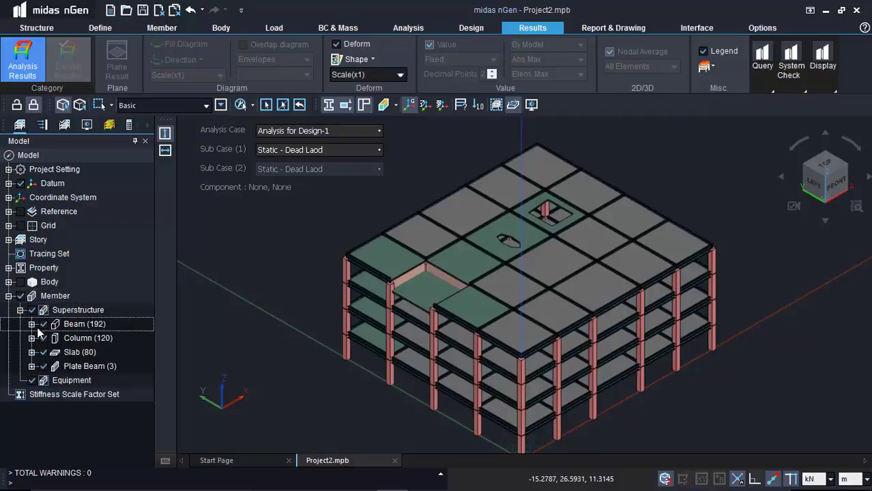
left_click(43, 352)
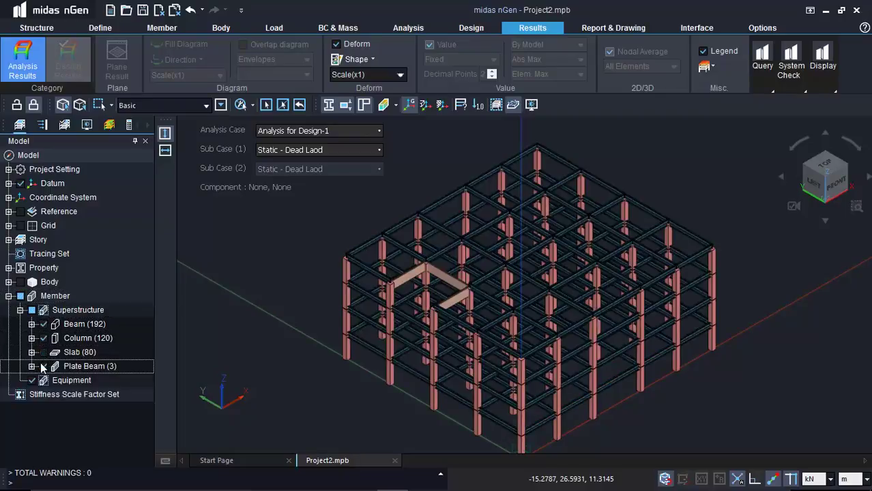
- Examine the analysis result categories available for the static dead load case of Analysis for Design-1
left_click(64, 125)
left_click(42, 125)
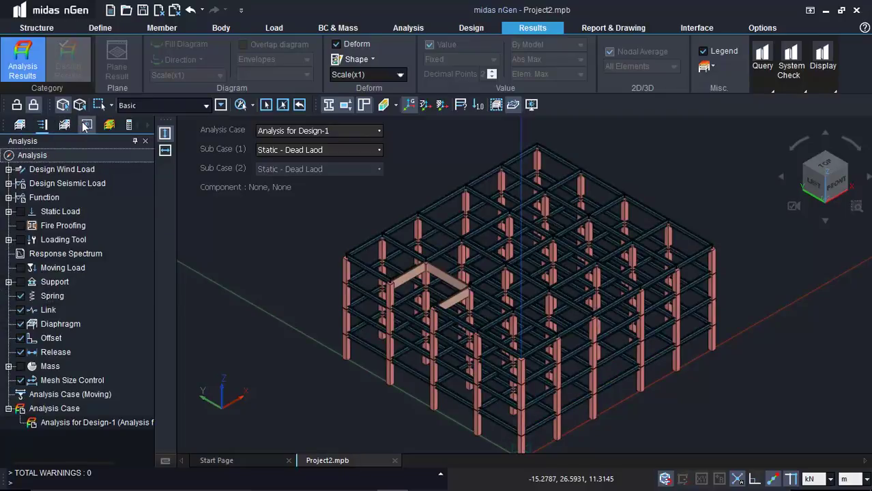
left_click(69, 127)
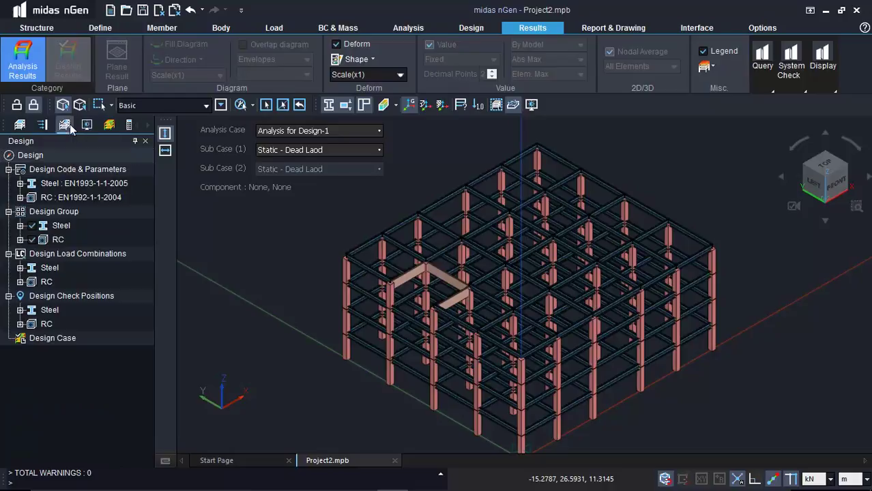
left_click(109, 125)
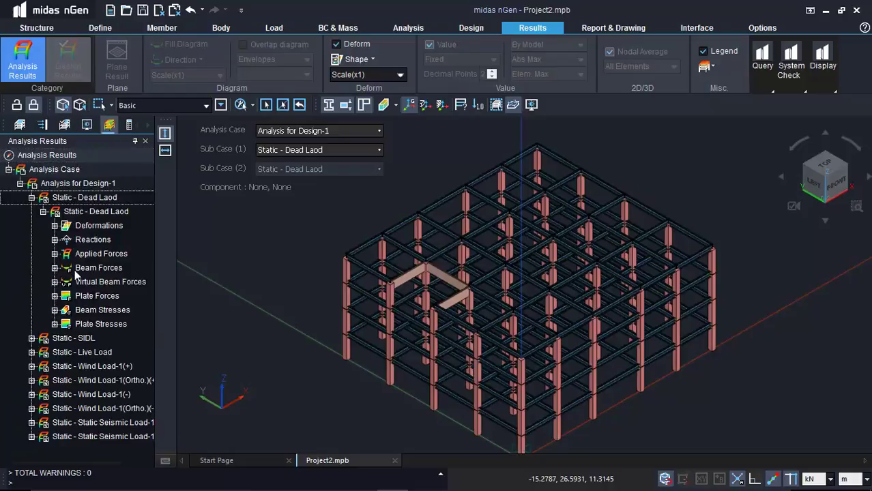
left_click(86, 338)
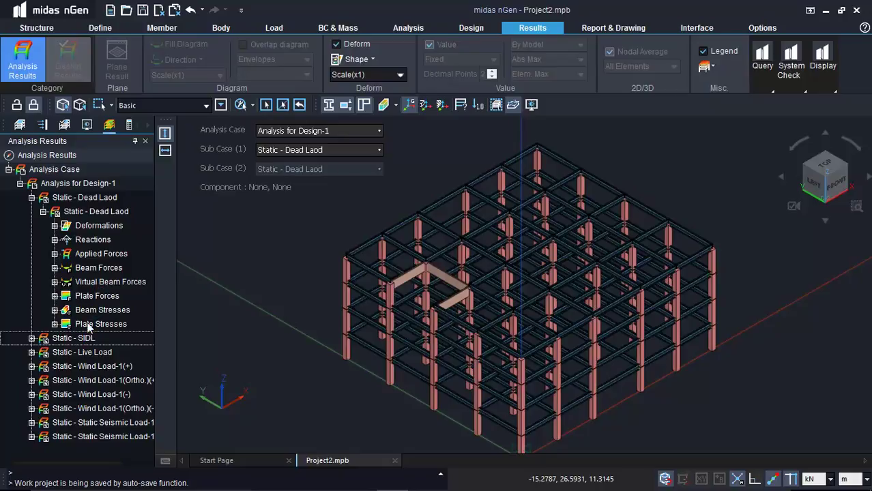
left_click(102, 283)
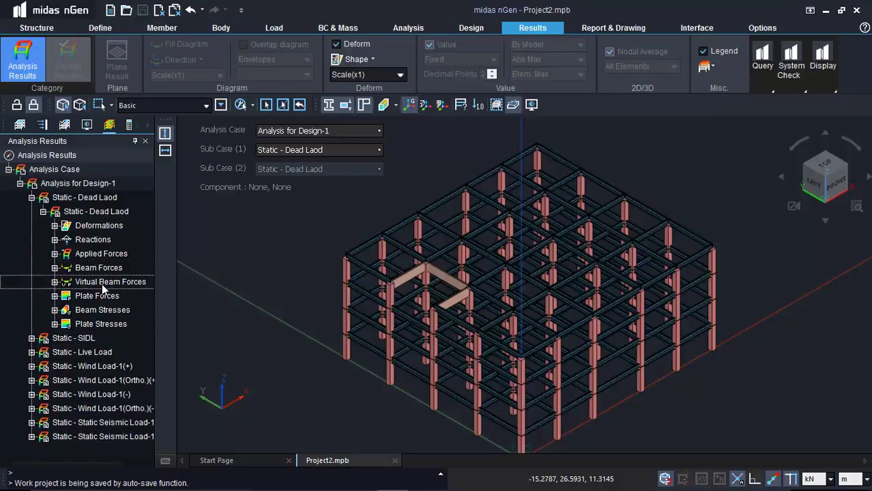
left_click(92, 268)
left_click(93, 254)
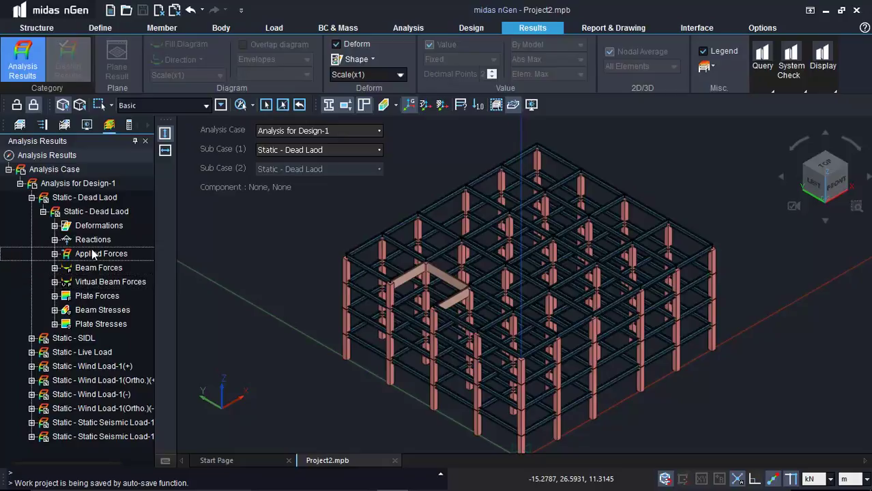
- Display the Displacement-XYZ and Displacement-Z deformation results for the static dead load case
double_click(96, 227)
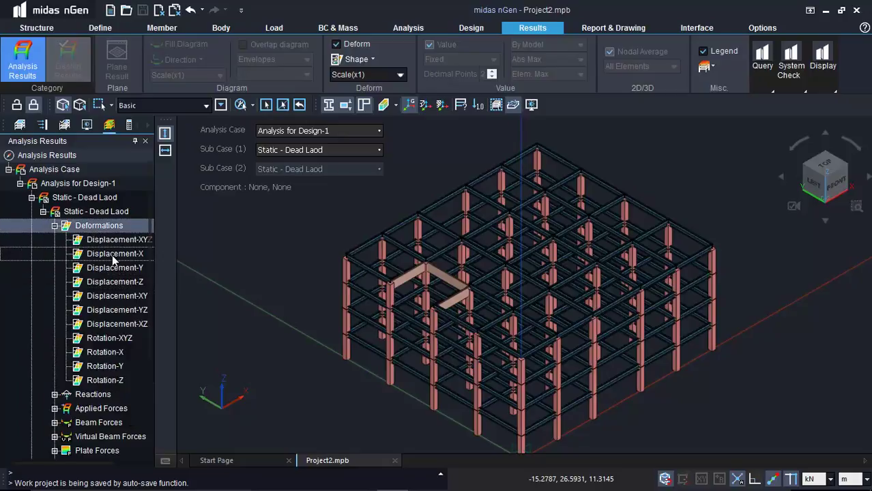
double_click(116, 245)
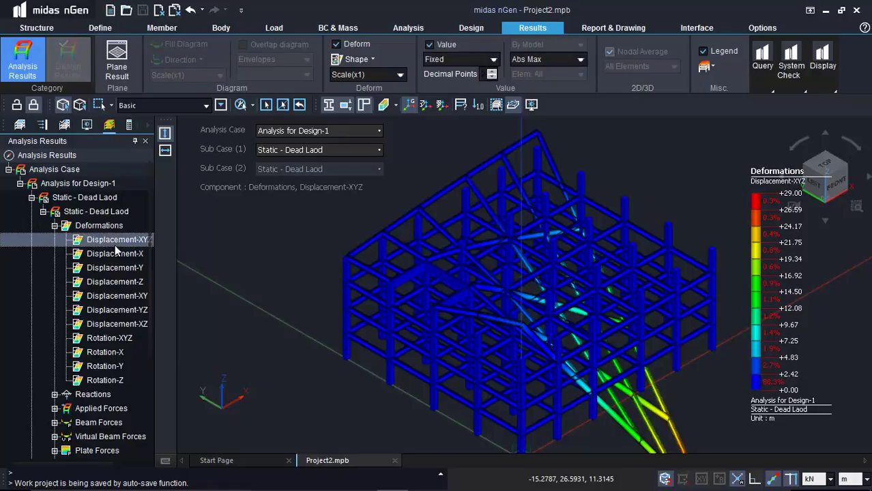
double_click(120, 282)
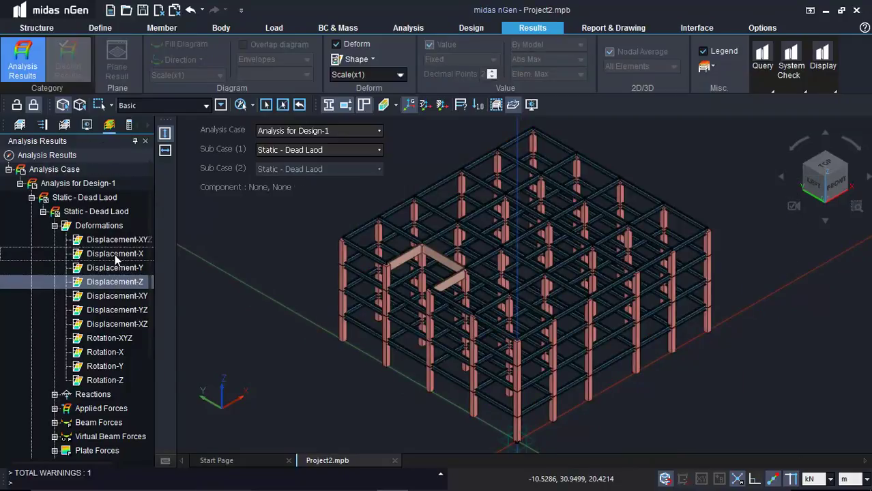
- Check the result categories listed under the Static - SIDL case, then return to the static dead load results
left_click(54, 225)
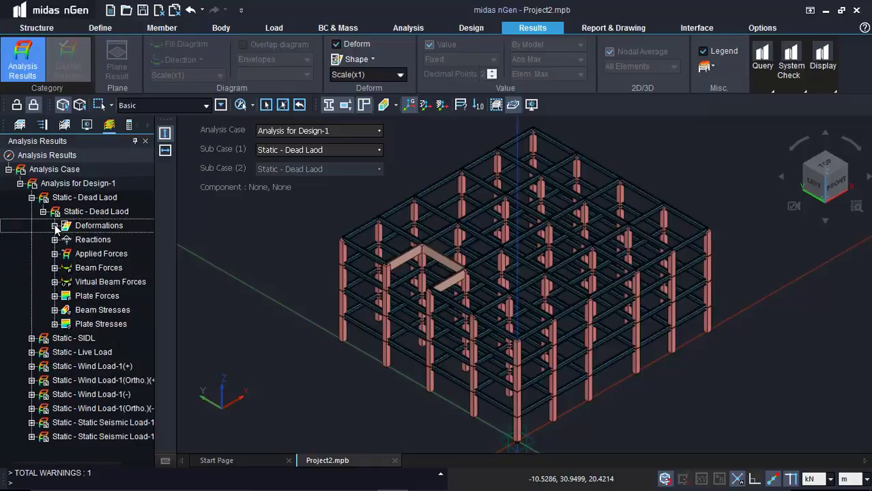
left_click(31, 338)
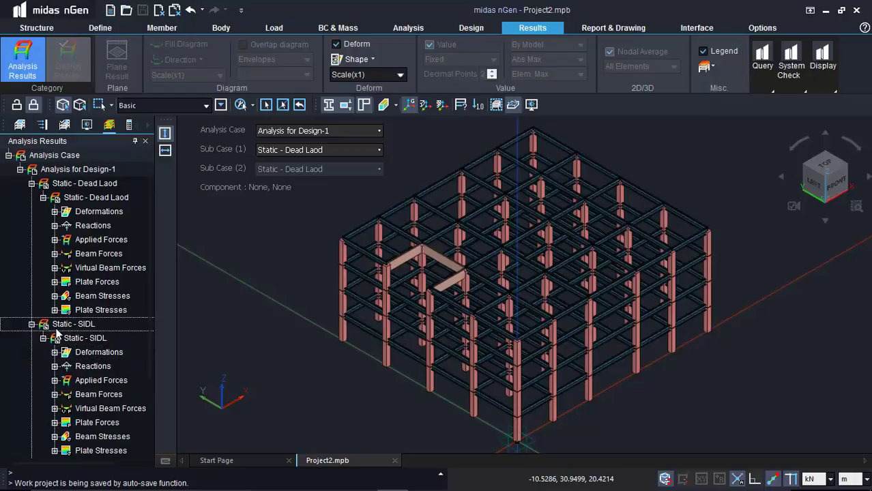
left_click(32, 326)
left_click(93, 239)
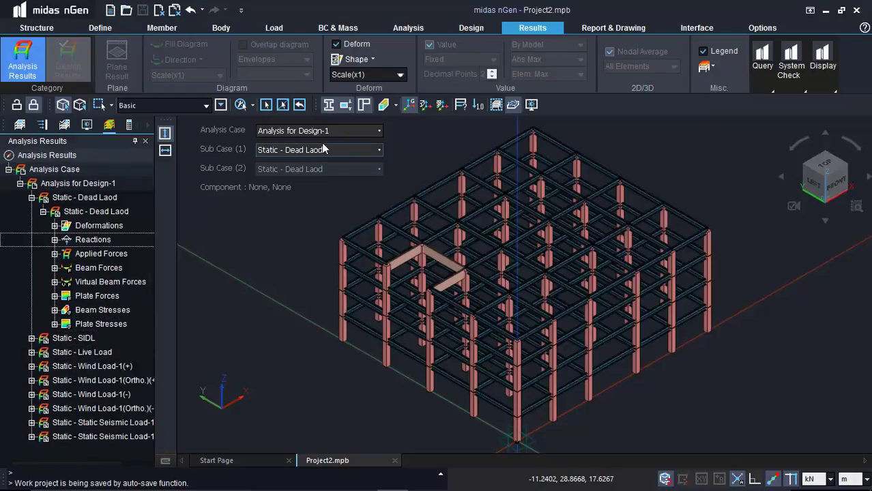
left_click(319, 158)
left_click(376, 161)
- Display the Displacement-Z deformation of the static dead load case and set the length unit to mm
left_click(97, 226)
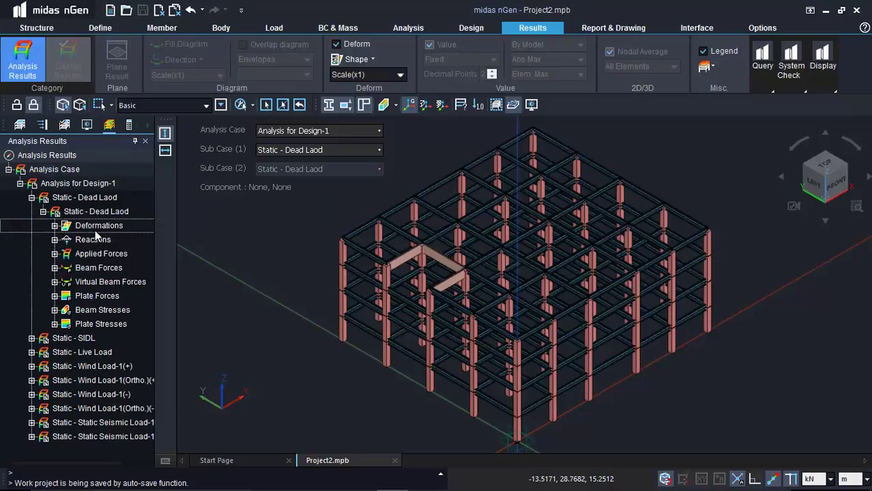
double_click(98, 227)
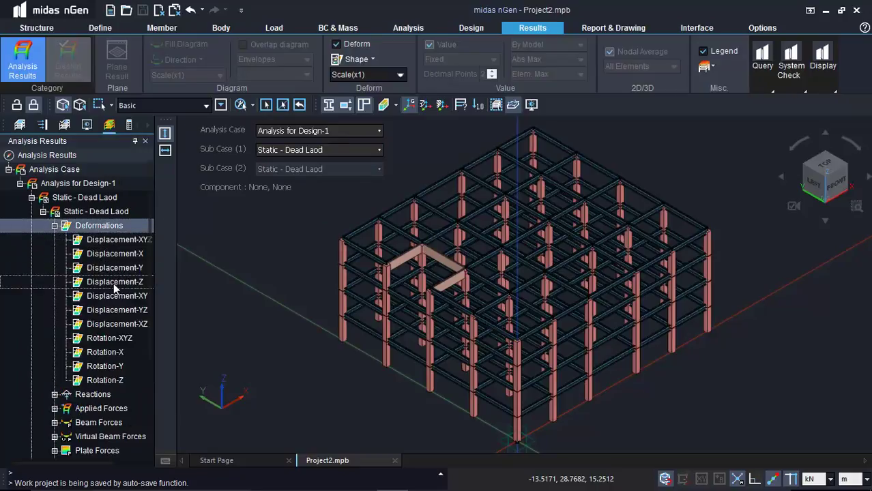
left_click(114, 282)
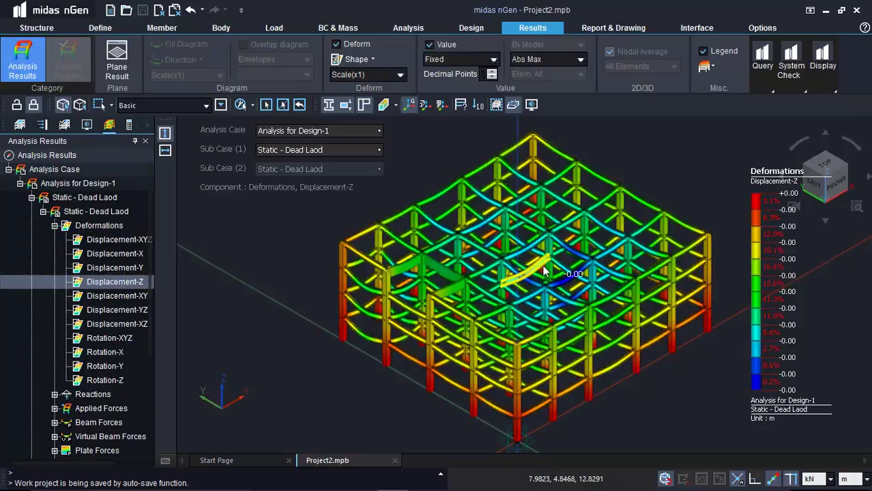
left_click(854, 479)
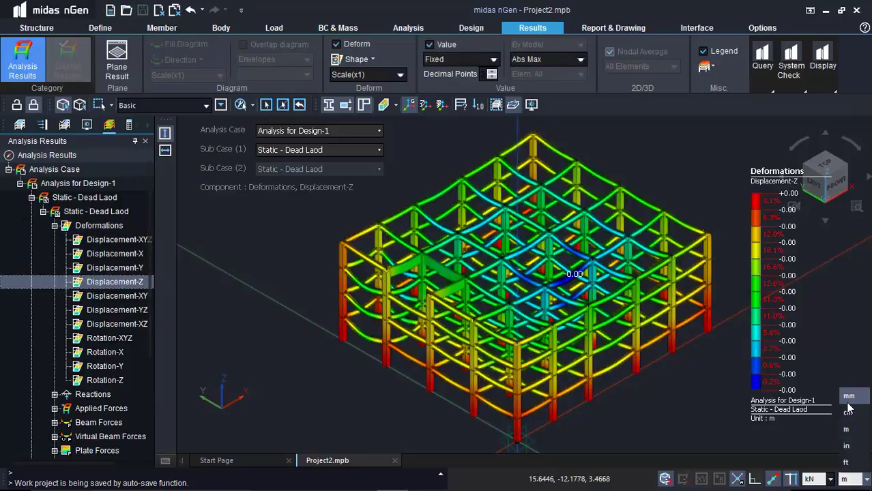
left_click(848, 399)
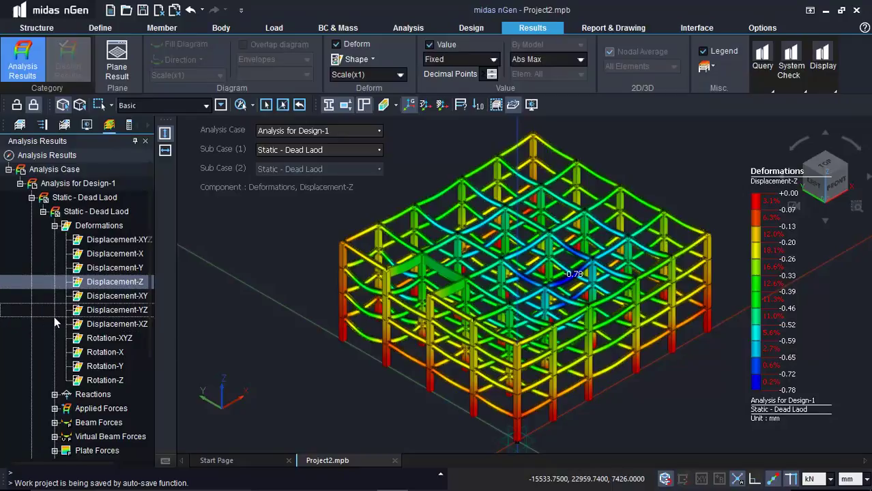
- Display the beam forces of the static dead load case, first Axial Force and then Bending Moment-y
scroll(85, 385, "down", 2)
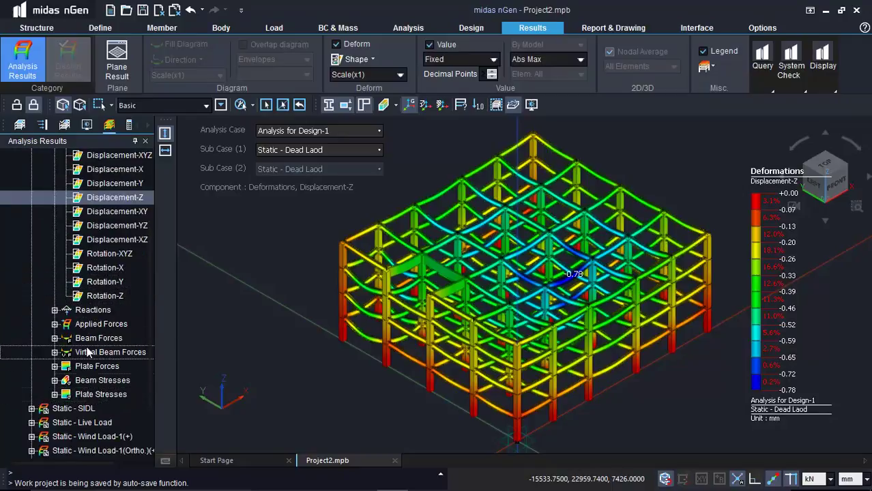
left_click(110, 341)
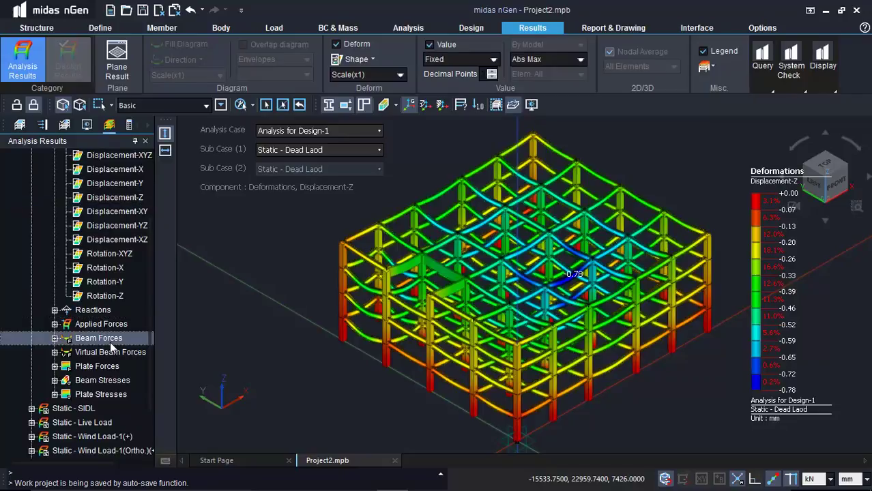
double_click(111, 343)
scroll(109, 321, "down", 1)
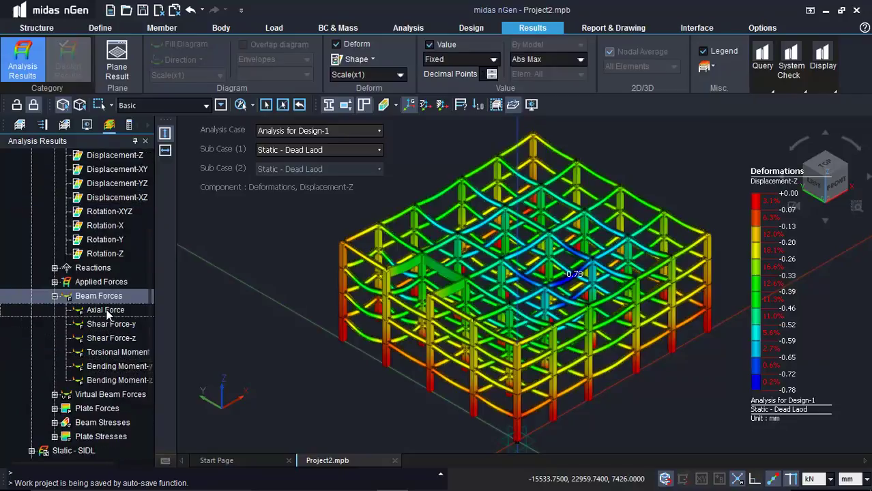
left_click(113, 312)
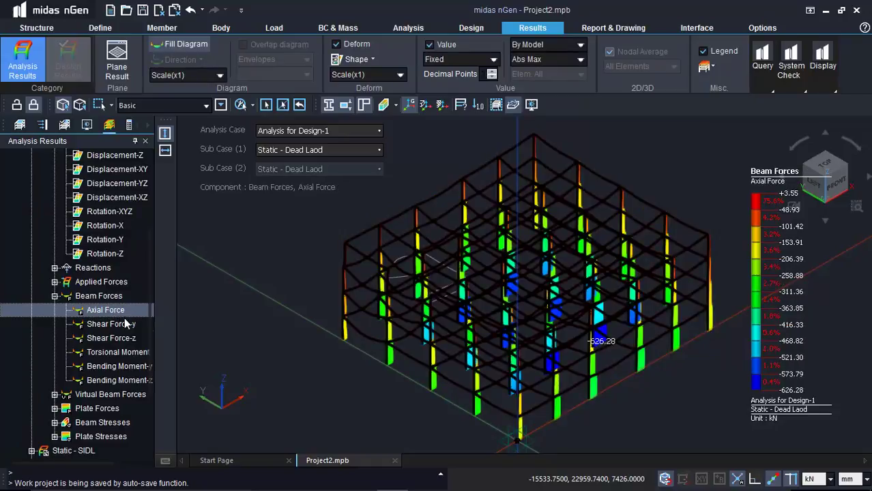
left_click(123, 368)
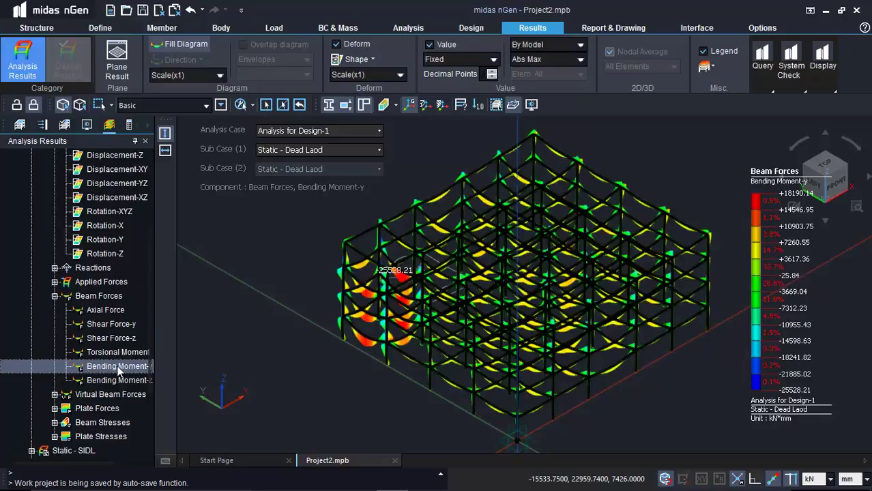
- Display the beam axial force diagram for the Static - Wind Load-1(+) sub case
left_click(107, 312)
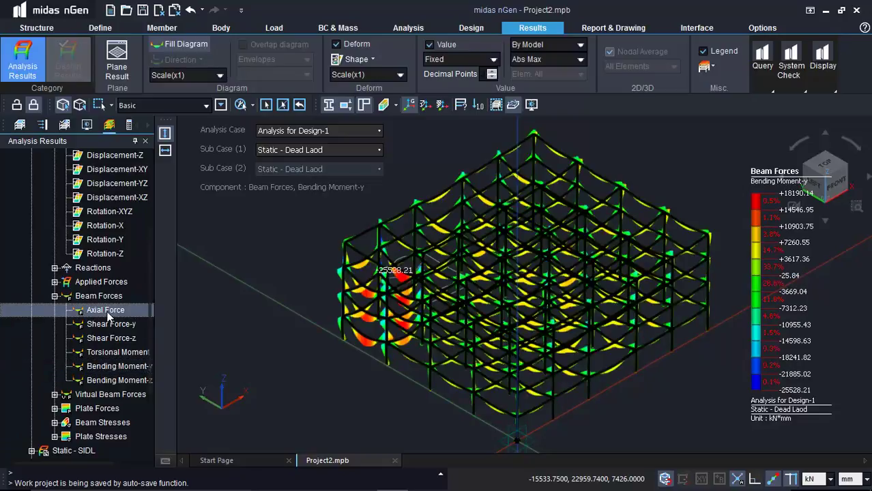
left_click(278, 149)
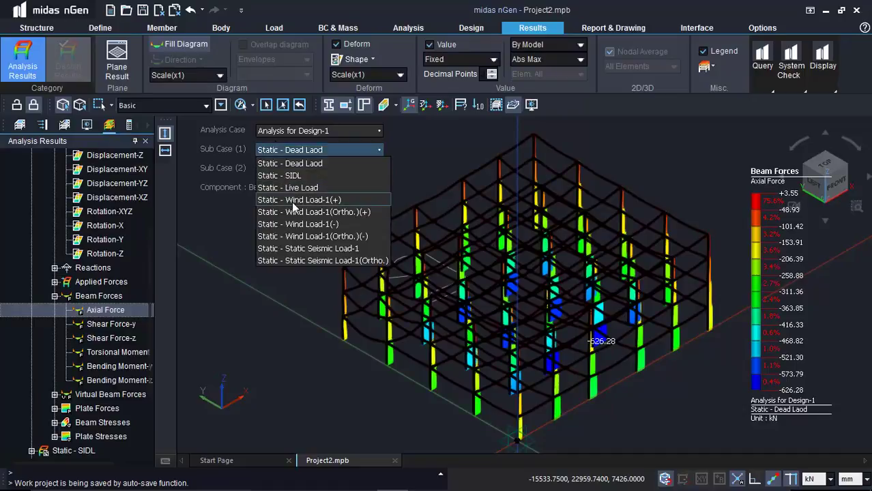
left_click(299, 200)
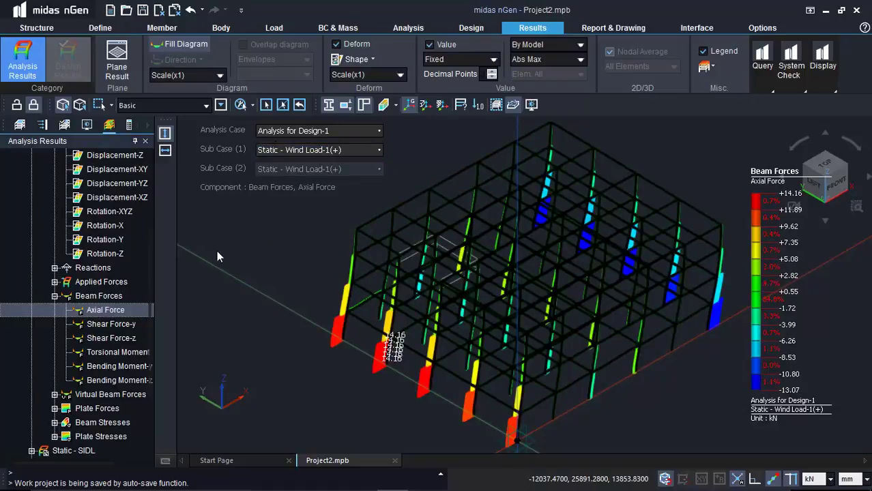
- Collapse the analysis case results and clear the result diagram from the model view
scroll(107, 295, "up", 3)
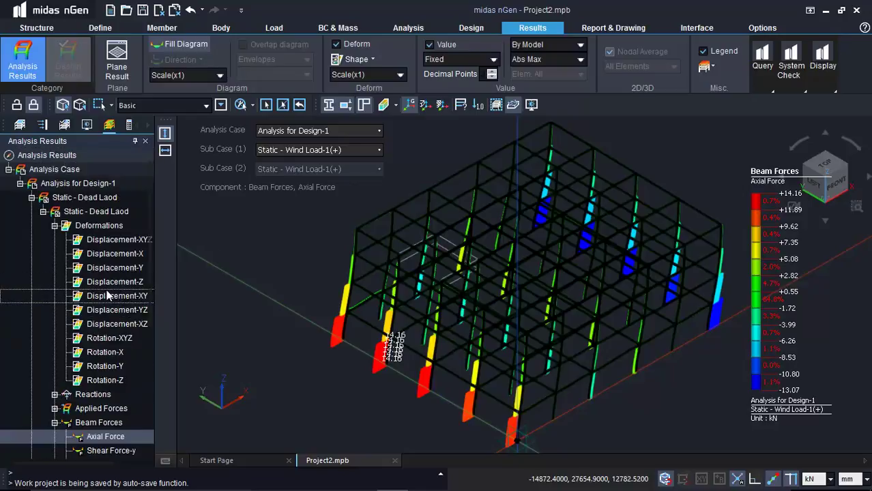
left_click(19, 184)
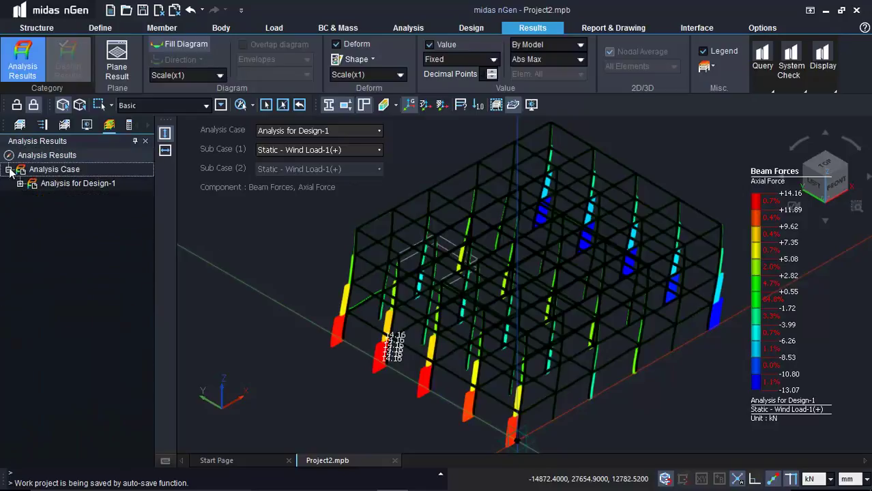
left_click(10, 170)
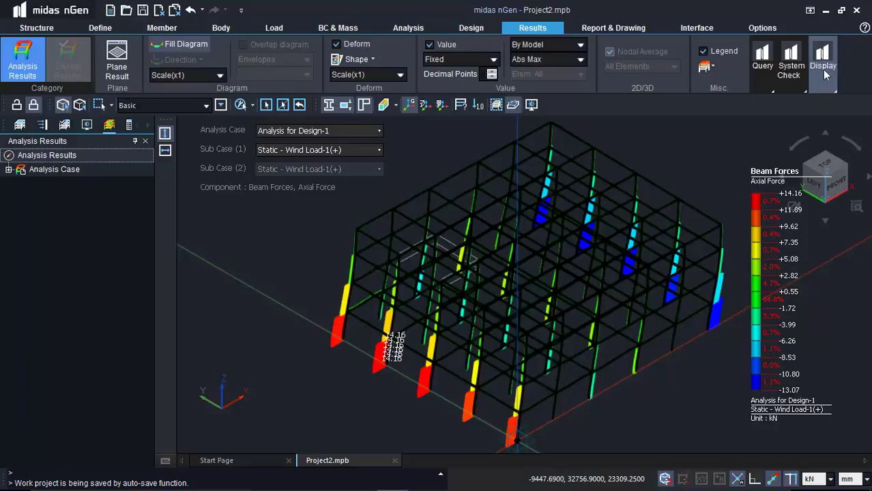
left_click(831, 65)
left_click(812, 140)
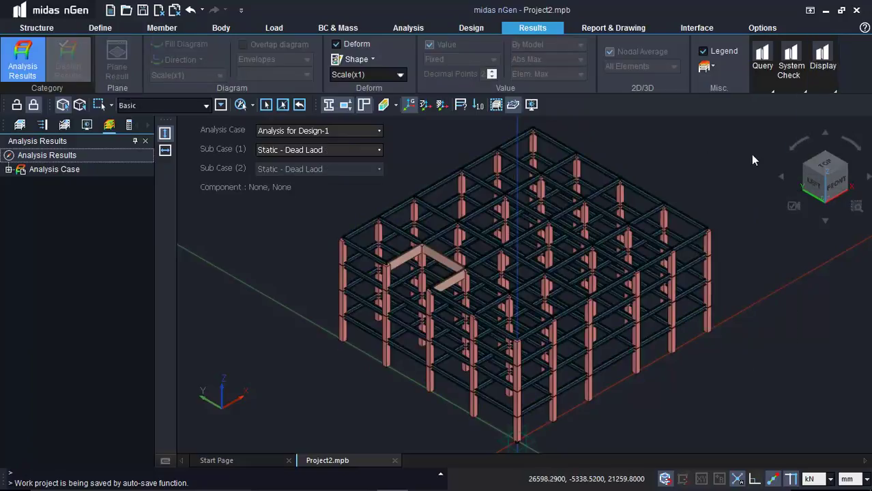
- Leave the results mode and show all slabs of the superstructure again
left_click(129, 124)
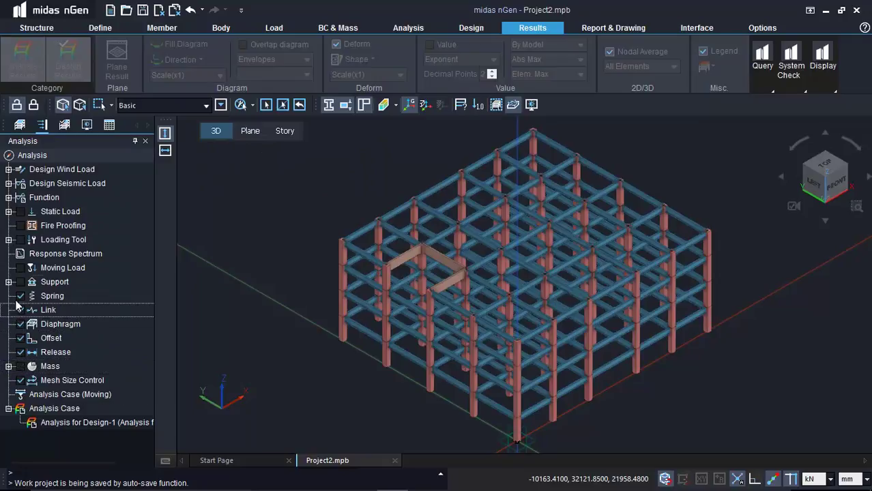
left_click(19, 124)
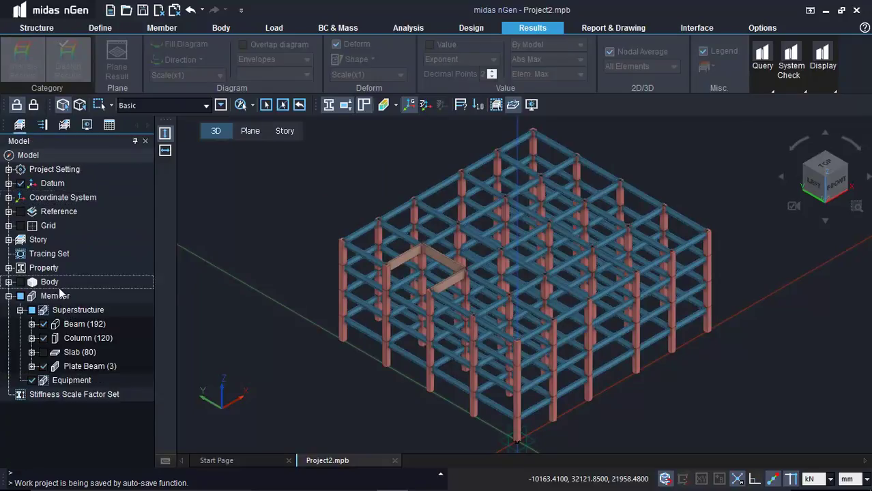
left_click(44, 353)
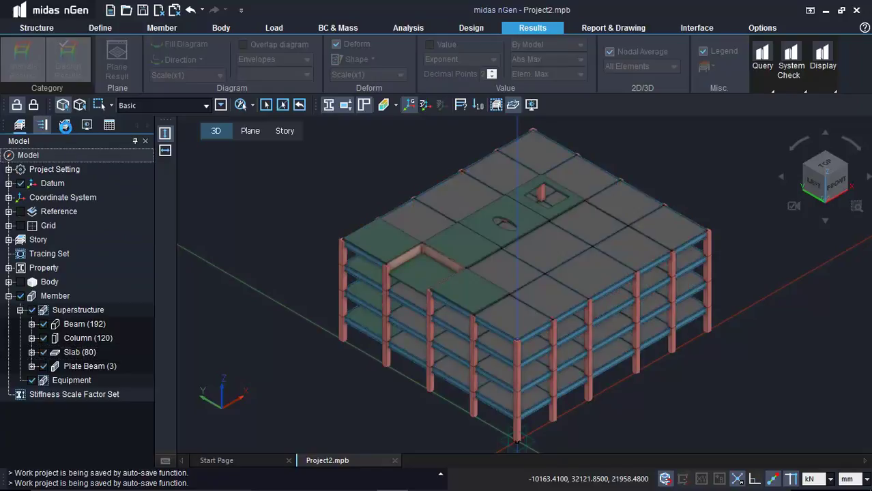
- Bring up the design data of the model and open the general design settings
left_click(65, 125)
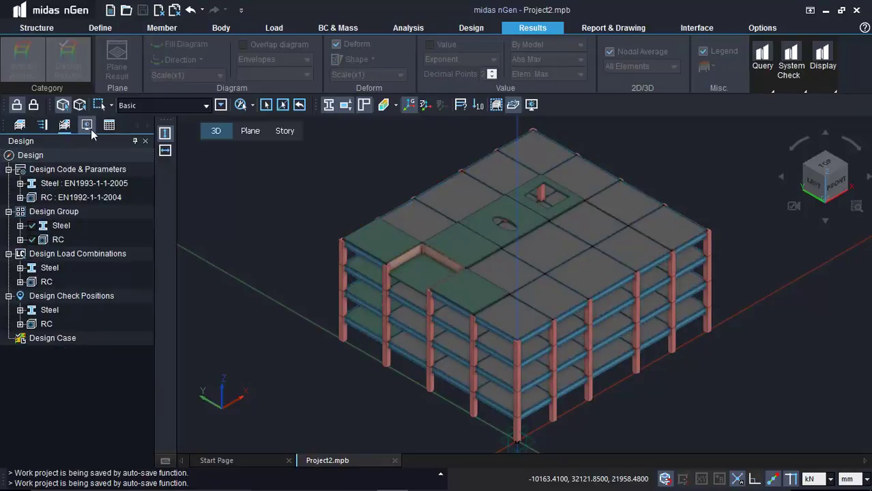
left_click(90, 128)
left_click(63, 127)
left_click(85, 126)
left_click(86, 126)
left_click(64, 125)
left_click(471, 28)
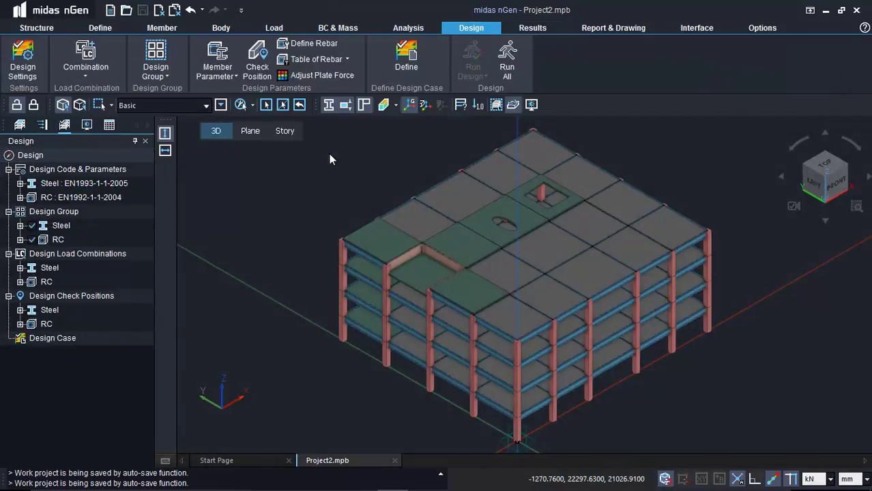
left_click(22, 58)
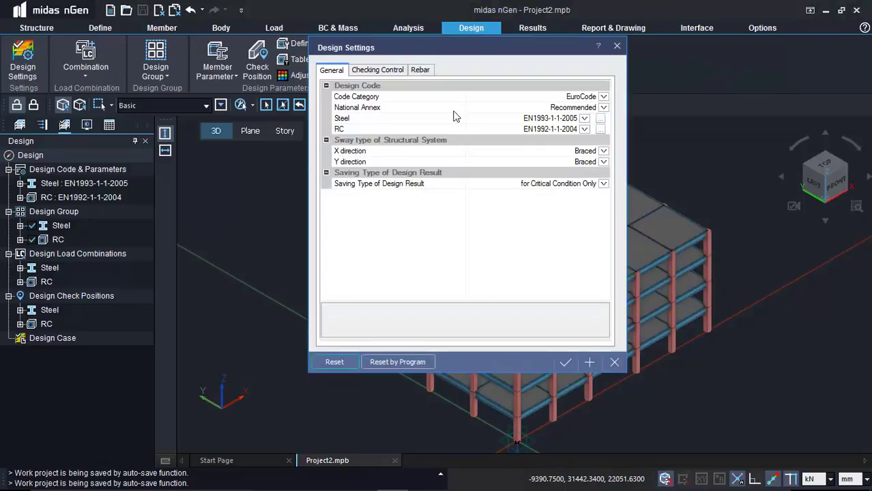
- Reset the general design settings to the program defaults and set the code category to EuroCode
left_click(404, 362)
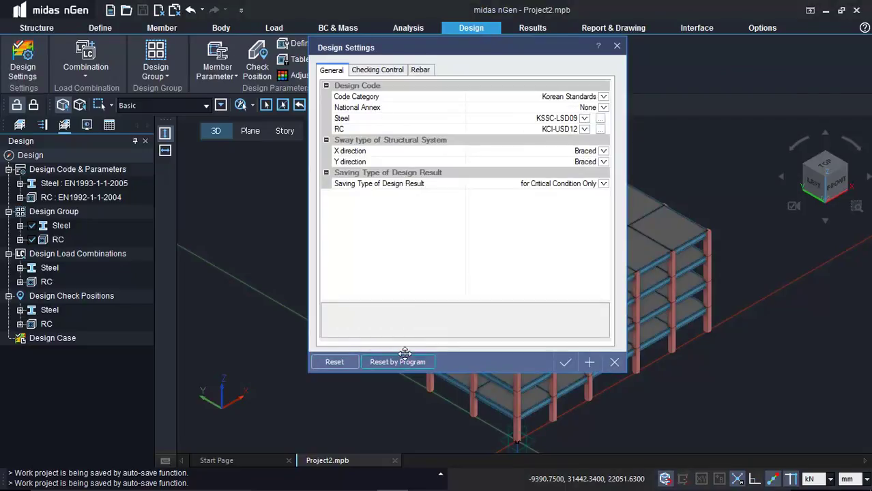
left_click(603, 96)
left_click(596, 112)
- Set the rebar material standard to EN and apply the design settings
left_click(369, 74)
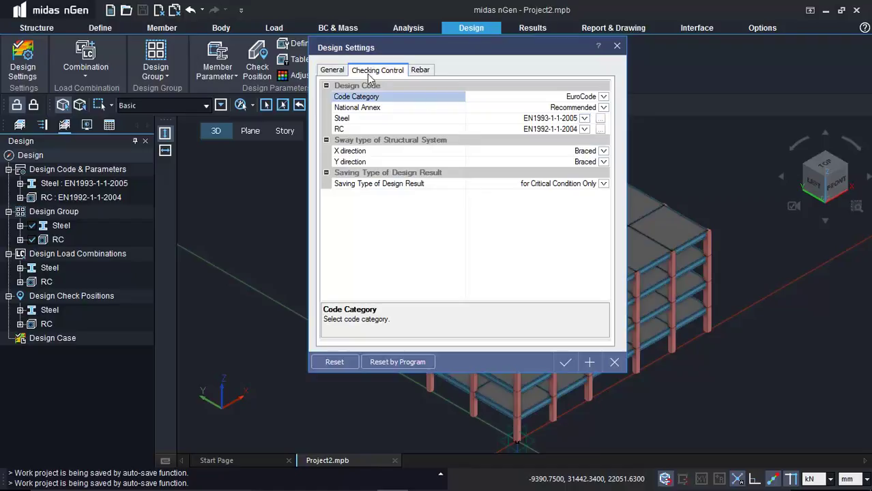
left_click(419, 71)
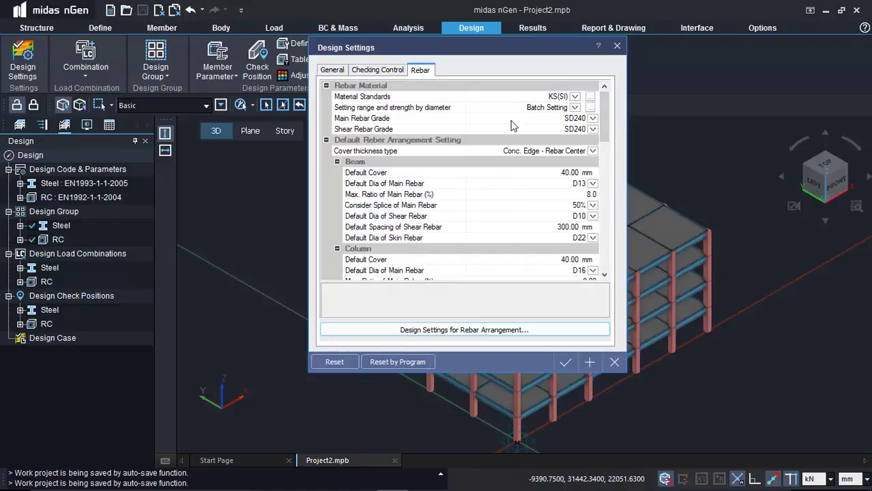
left_click(563, 99)
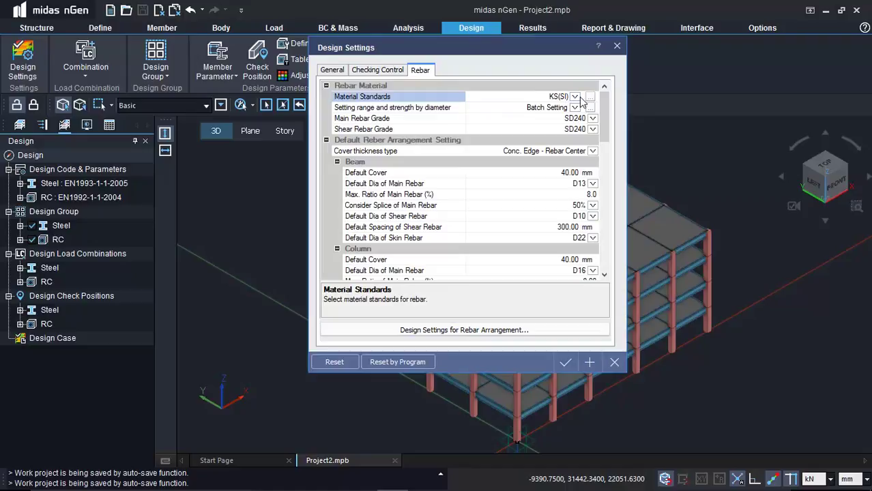
left_click(575, 97)
left_click(579, 119)
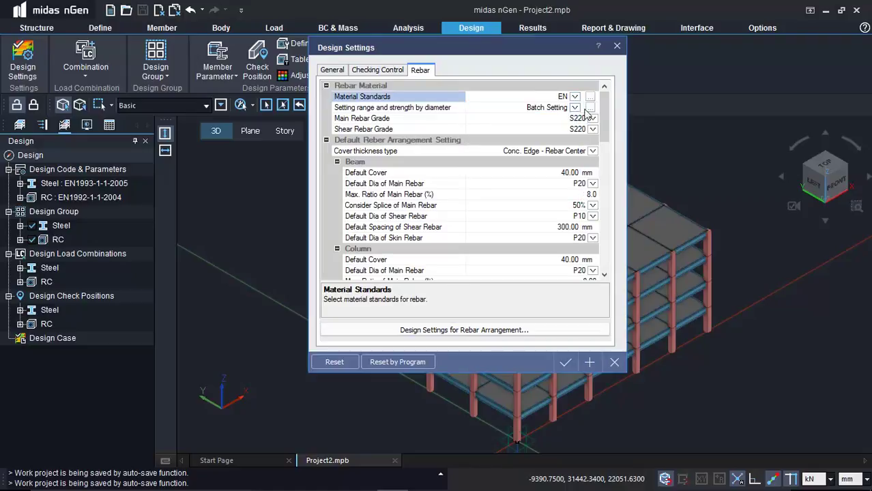
left_click_drag(604, 118, 609, 247)
left_click_drag(517, 248, 527, 270)
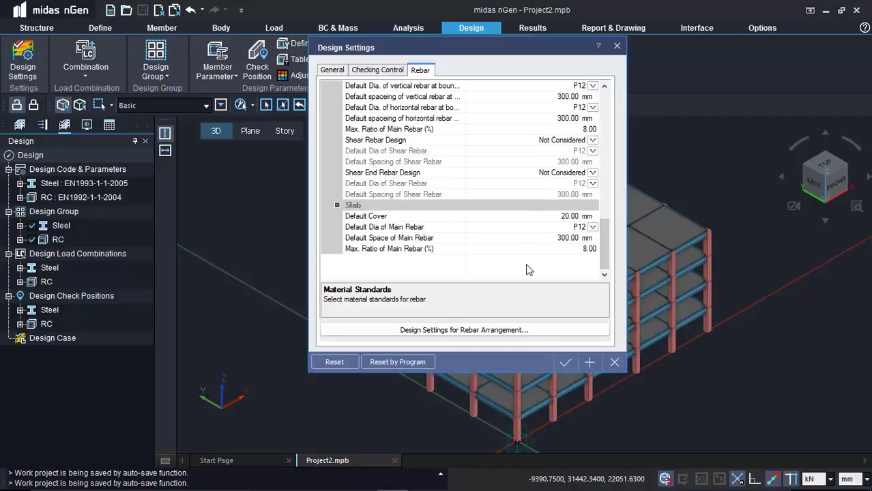
left_click(566, 363)
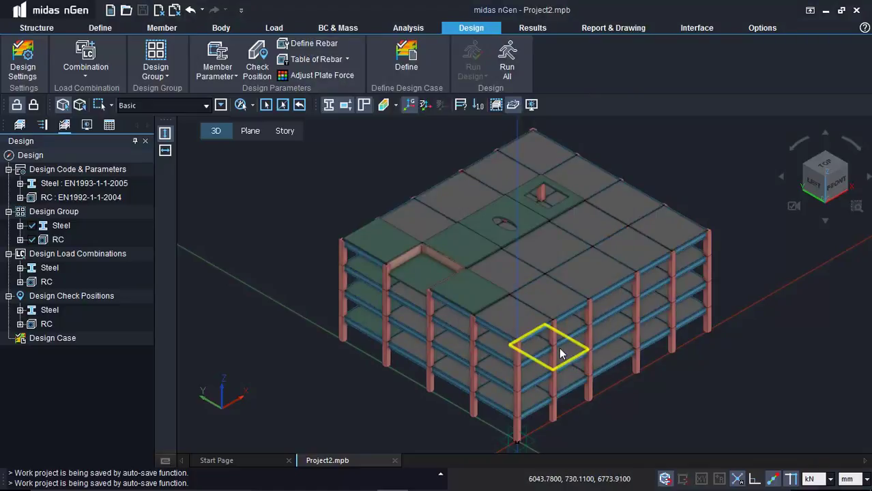
left_click(86, 65)
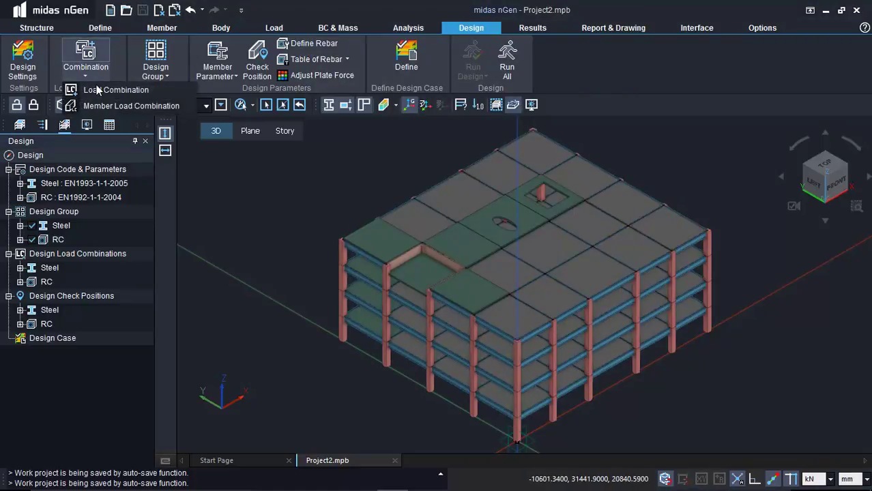
left_click(150, 91)
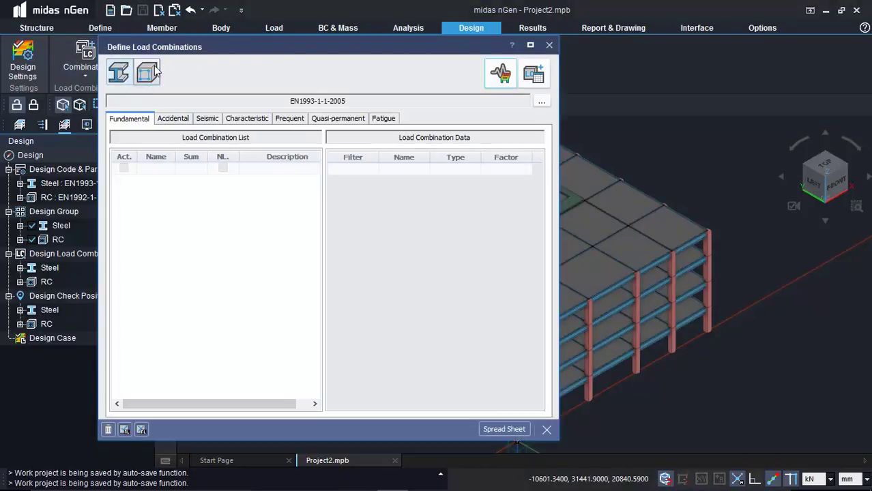
left_click(153, 73)
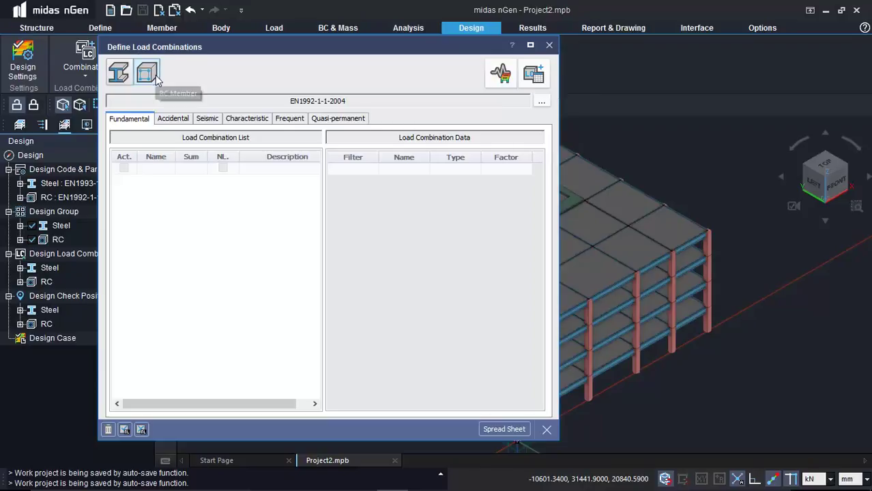
left_click(118, 73)
left_click(532, 73)
left_click_drag(516, 46, 454, 20)
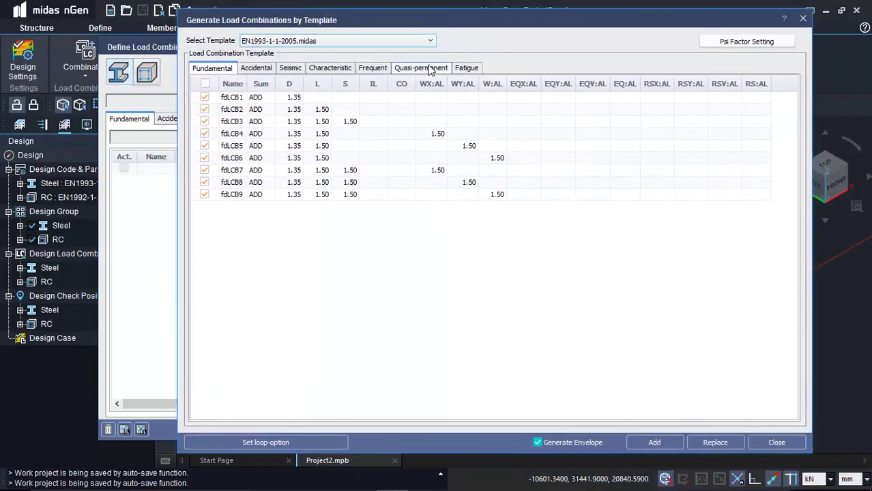
left_click(671, 442)
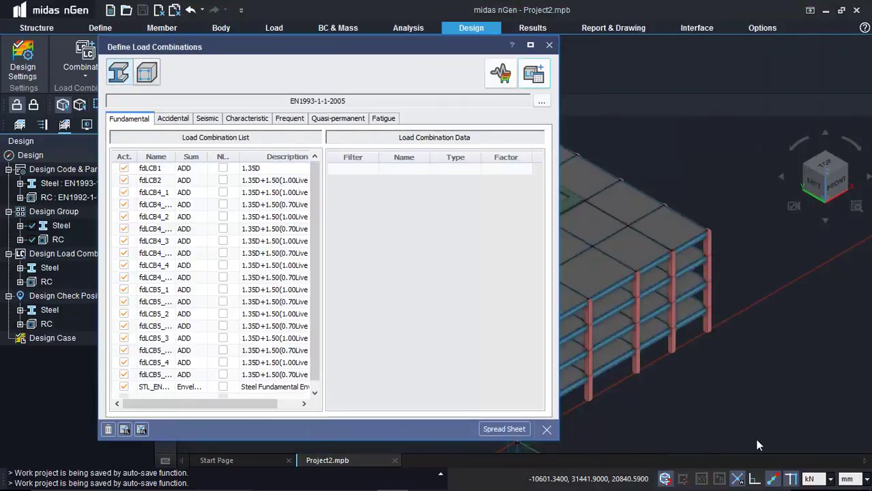
left_click(148, 74)
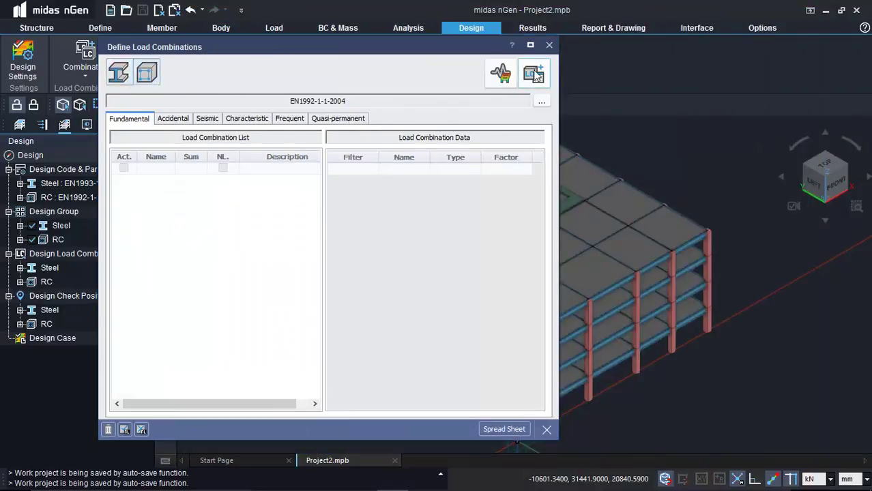
left_click(532, 73)
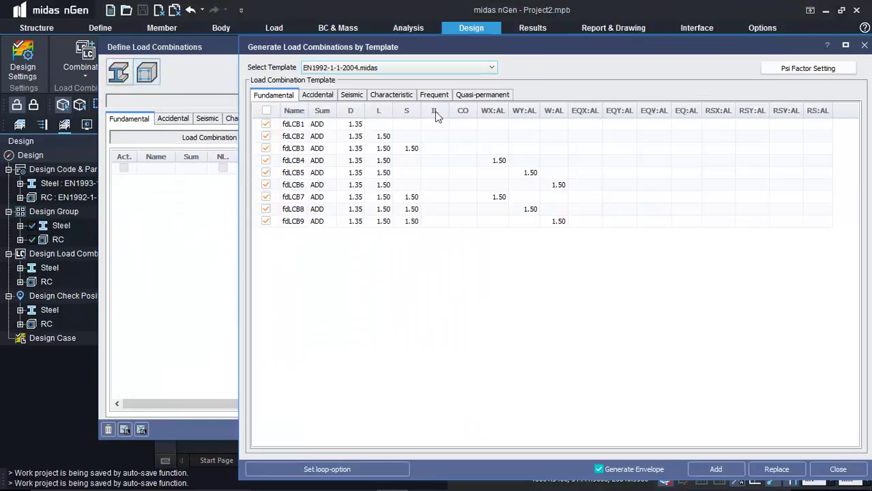
left_click(715, 469)
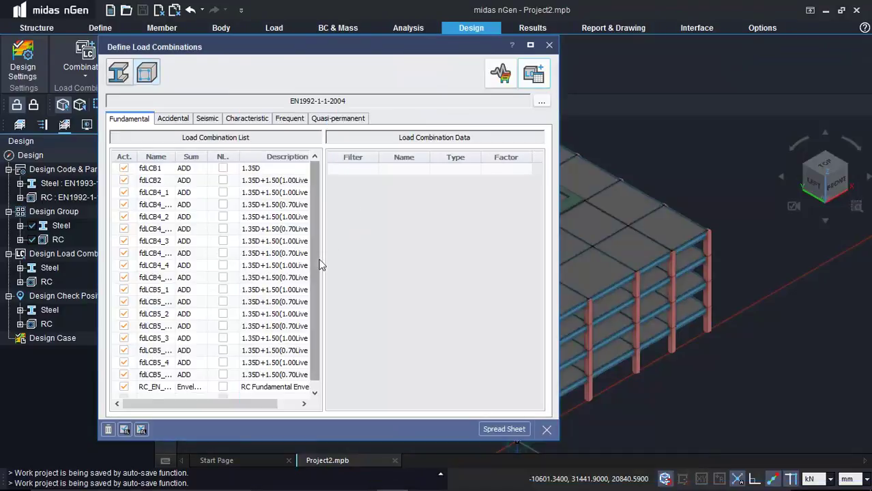
- Review the generated RC load combinations across the accidental, seismic, characteristic, frequent and quasi-permanent categories
left_click(173, 118)
left_click(235, 120)
left_click(285, 120)
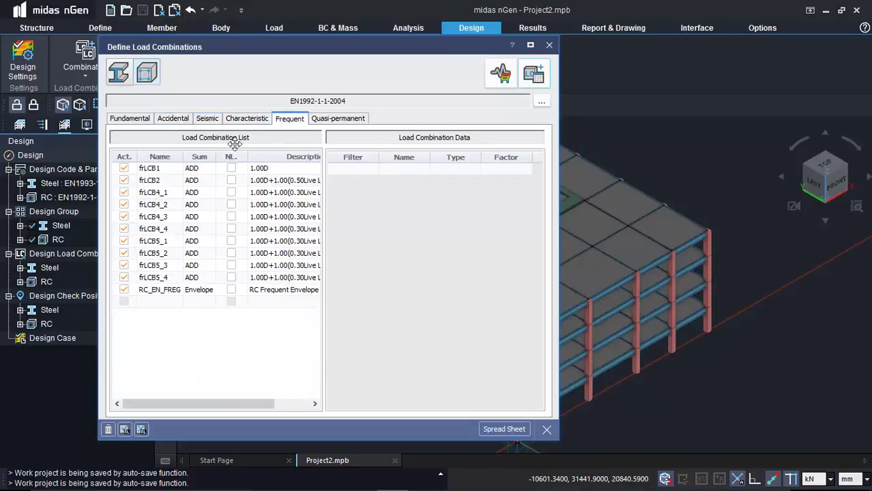
left_click(328, 119)
left_click(246, 119)
left_click(209, 119)
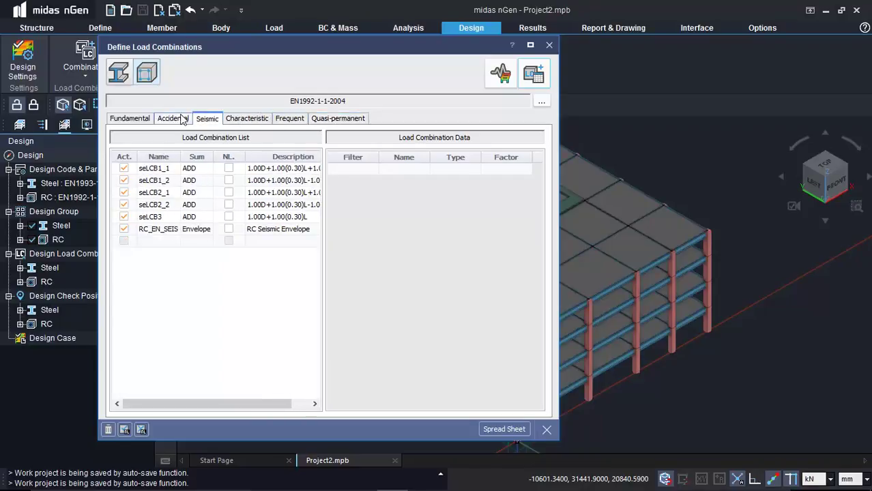
left_click(129, 119)
- Examine the load factors of the fundamental steel combinations in spreadsheet form and close the load combination definition
left_click(127, 74)
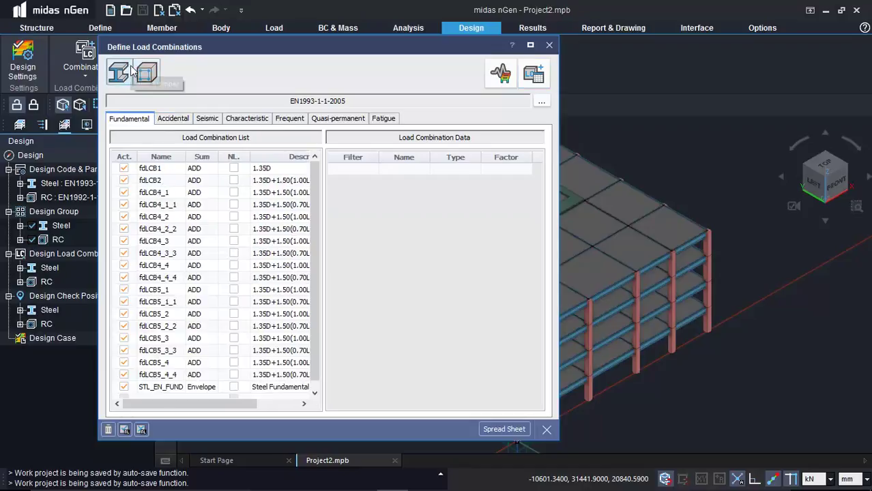
left_click(523, 430)
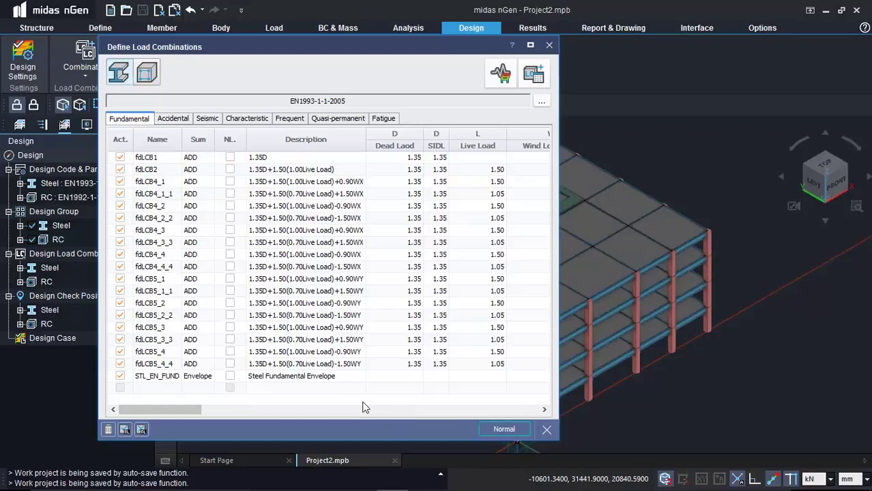
left_click(296, 410)
left_click_drag(297, 410, 130, 410)
left_click(546, 430)
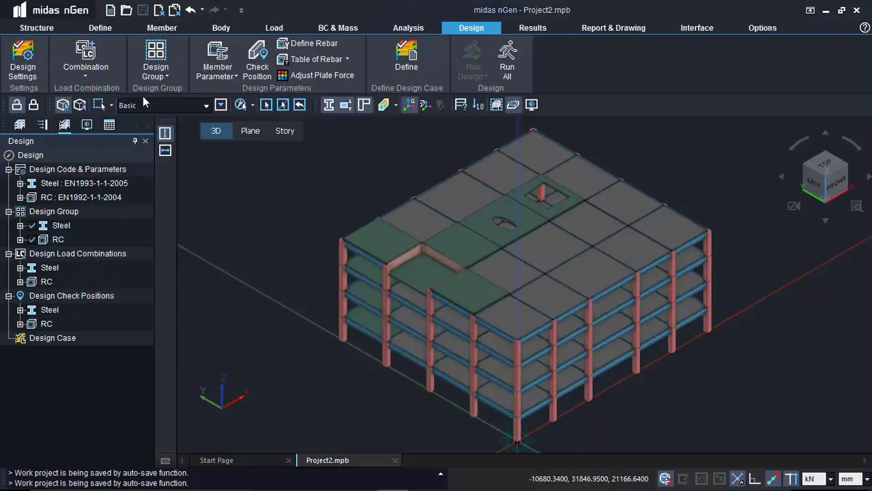
- Auto-generate design groups for automatically selected members at detail level LOD1 and hide the steel and RC group labels
left_click(157, 71)
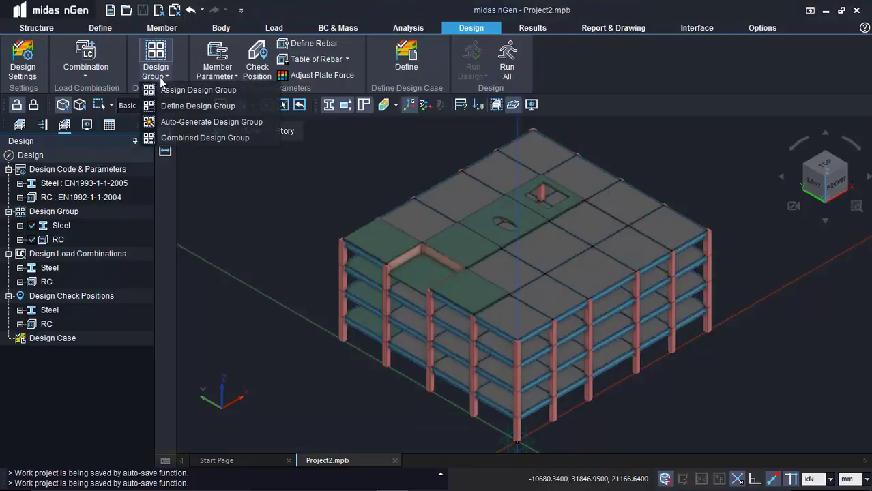
left_click(199, 124)
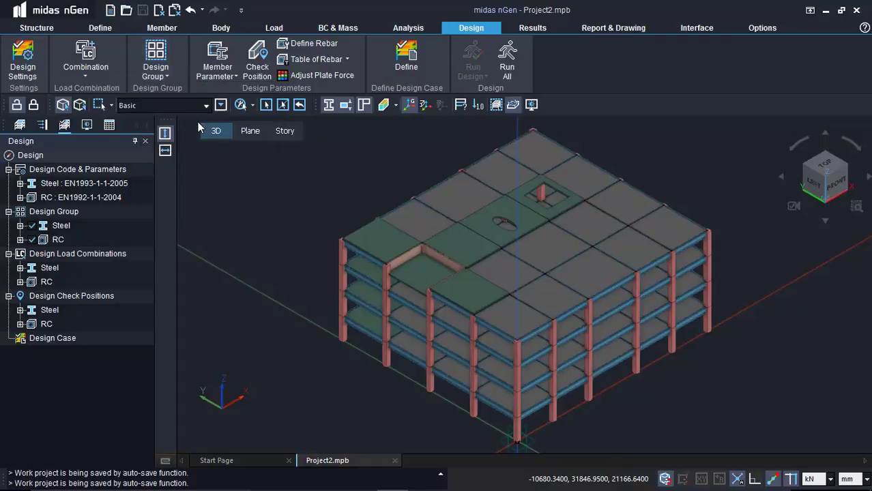
left_click_drag(193, 56, 192, 35)
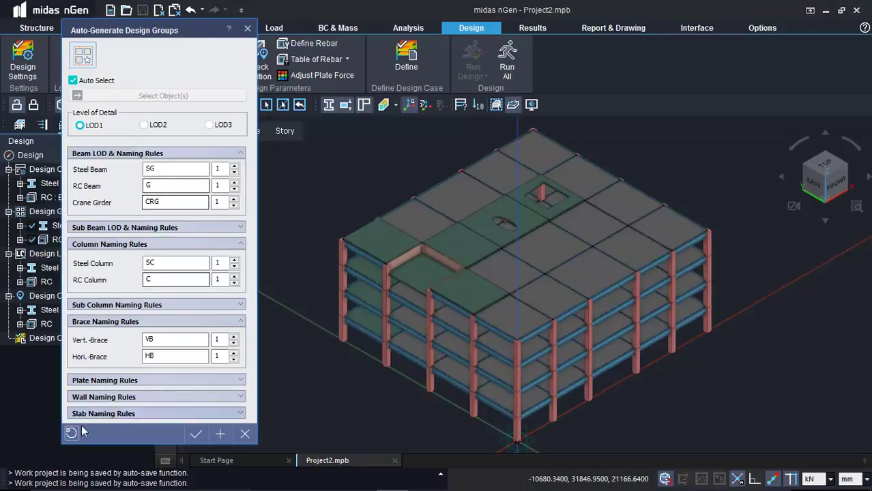
left_click(196, 434)
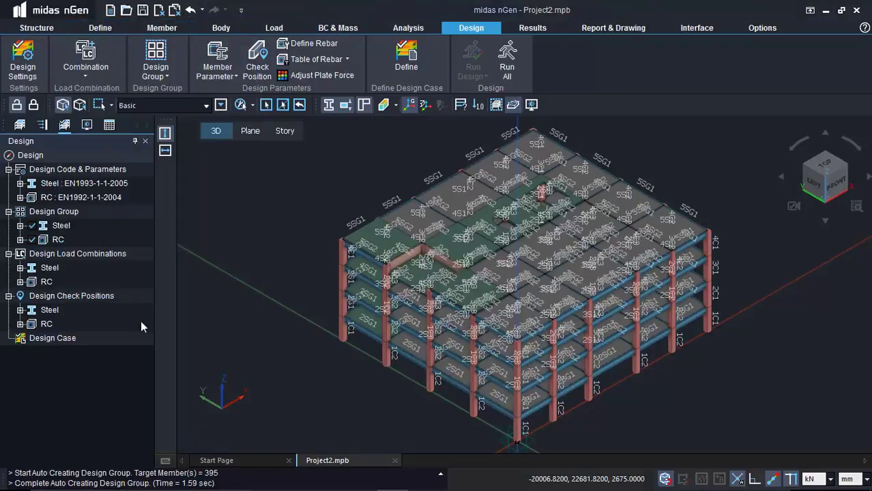
left_click(31, 225)
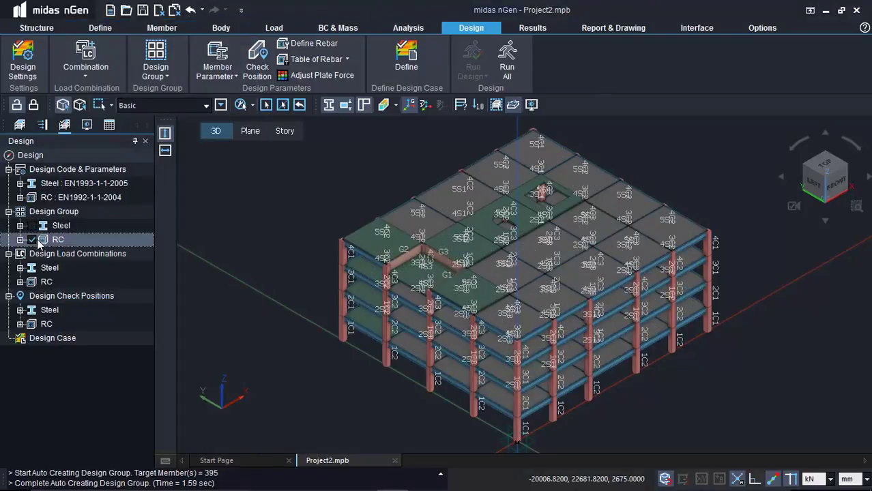
left_click(33, 239)
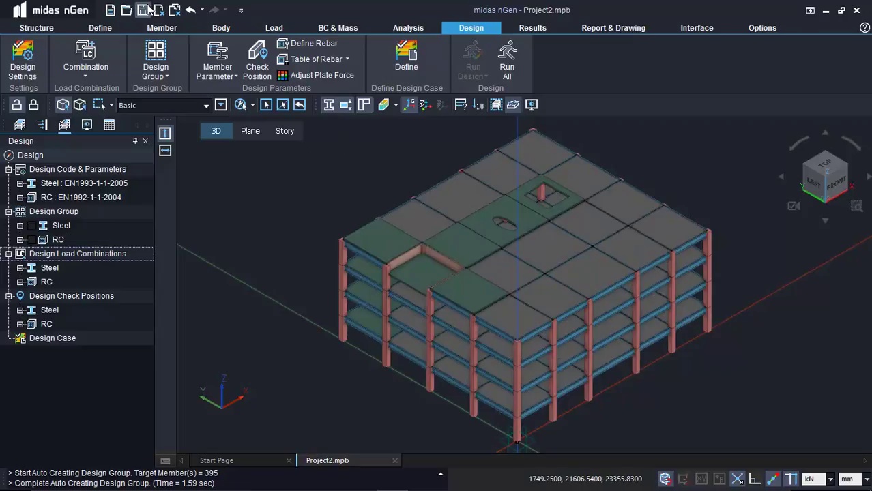
- Define Design Case 1 from Analysis for Design-1 with all load sets and all steel and RC design members
left_click(406, 61)
left_click_drag(321, 46, 321, 32)
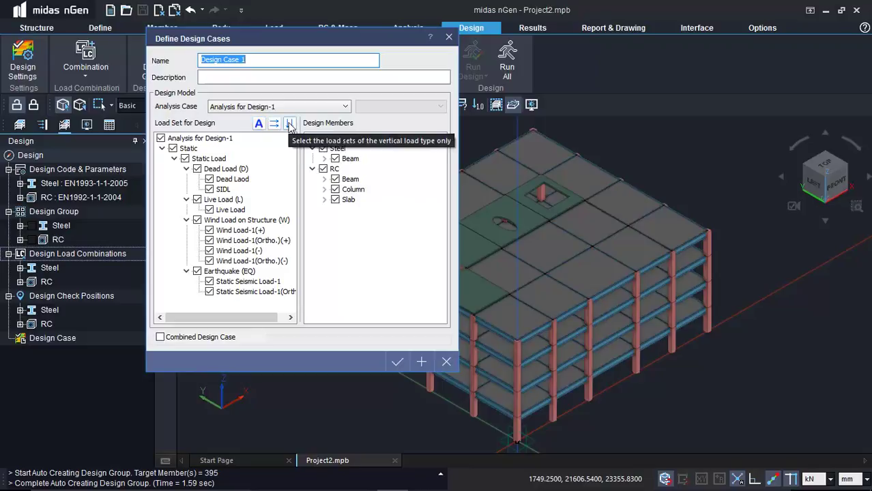
left_click(398, 362)
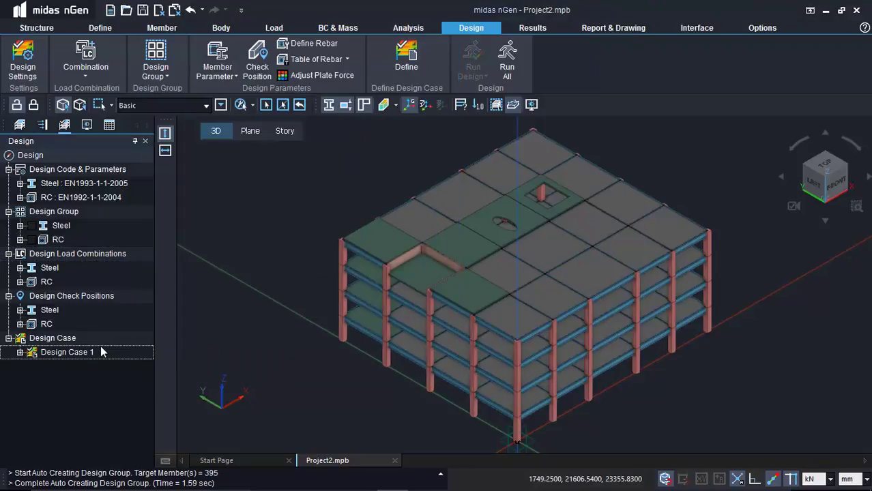
left_click(508, 69)
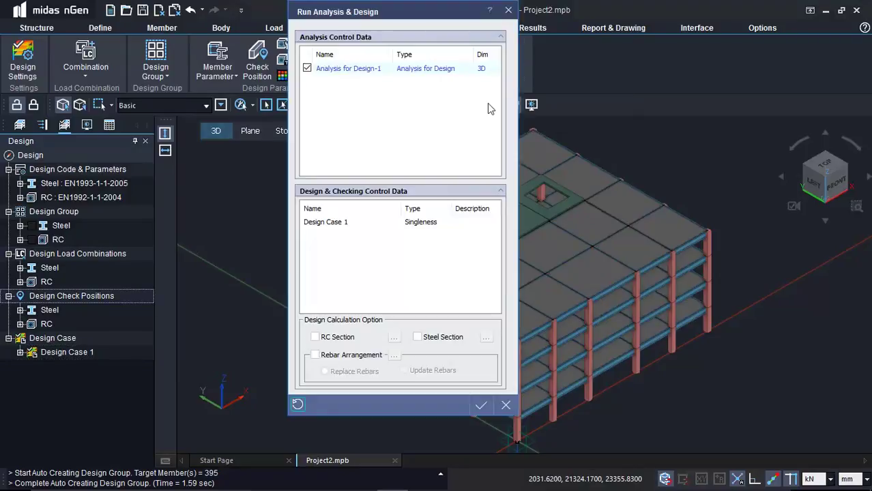
left_click_drag(434, 12, 444, 32)
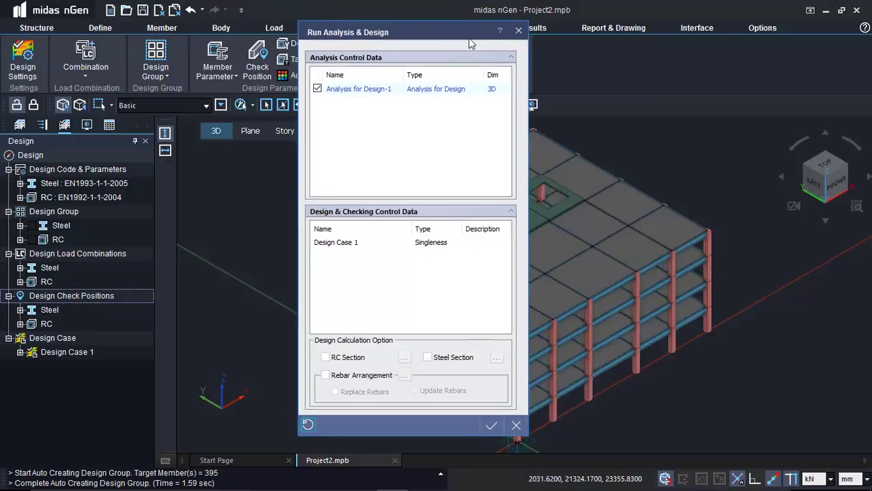
left_click(518, 31)
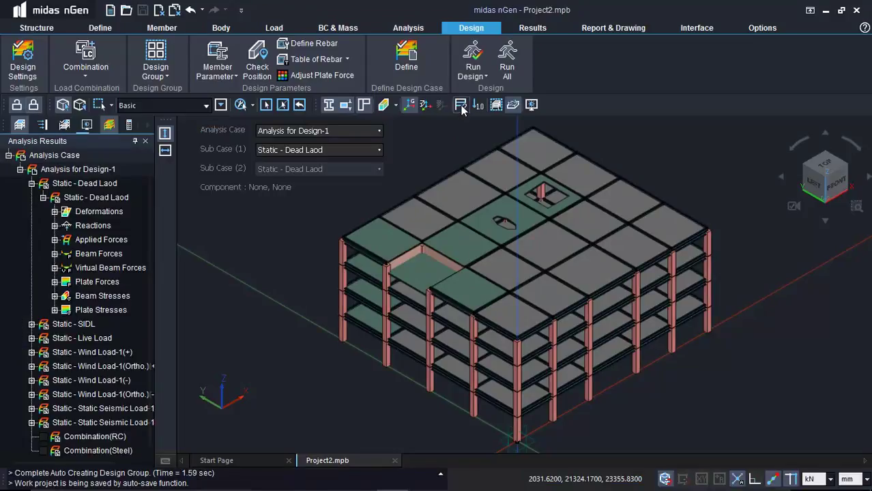
- Bring up the Run Design options for Design Case 1
left_click(473, 81)
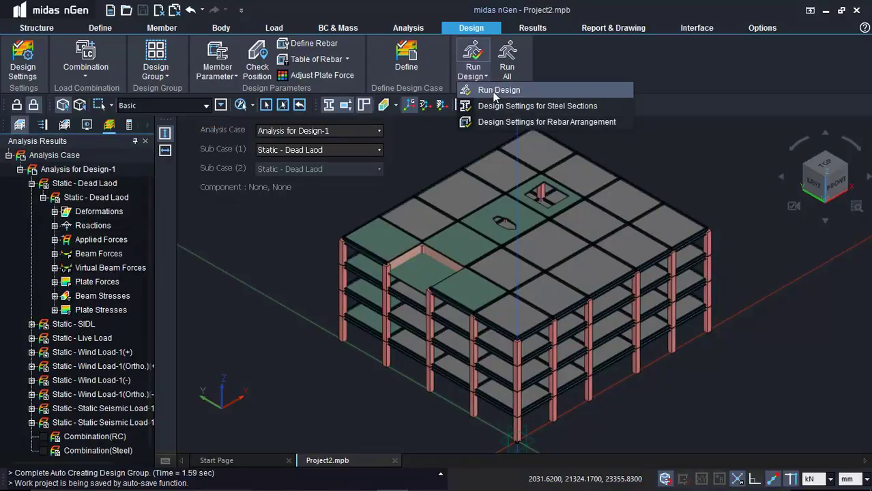
left_click(496, 91)
left_click_drag(376, 34, 372, 61)
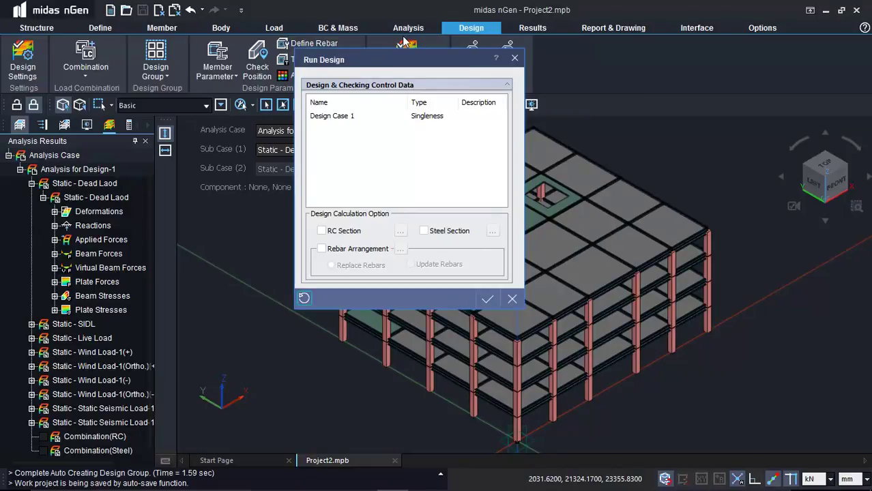
key("alt+Tab")
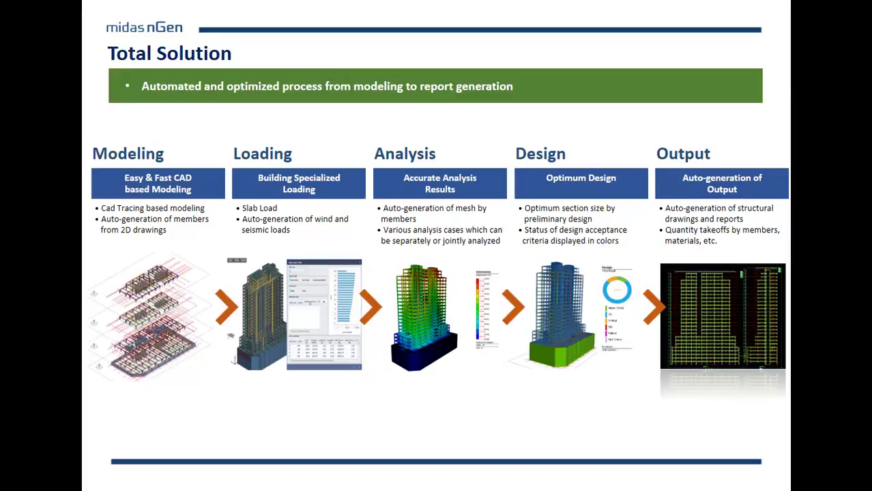
key("Right")
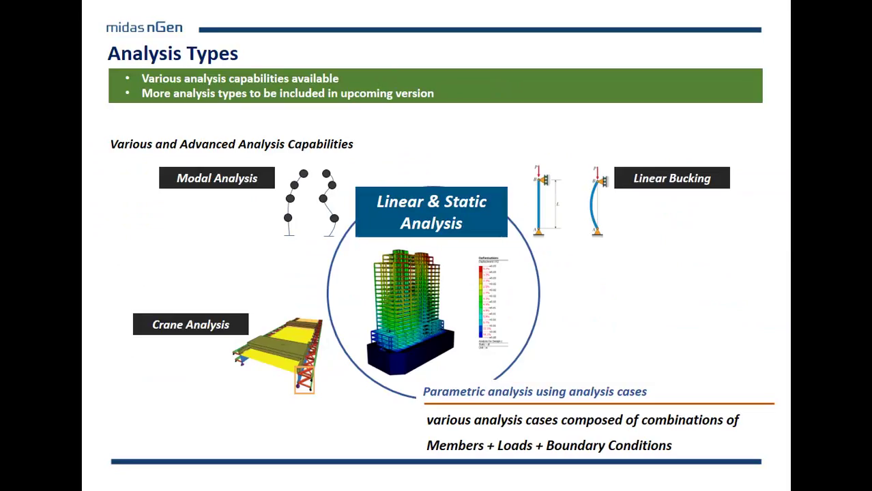